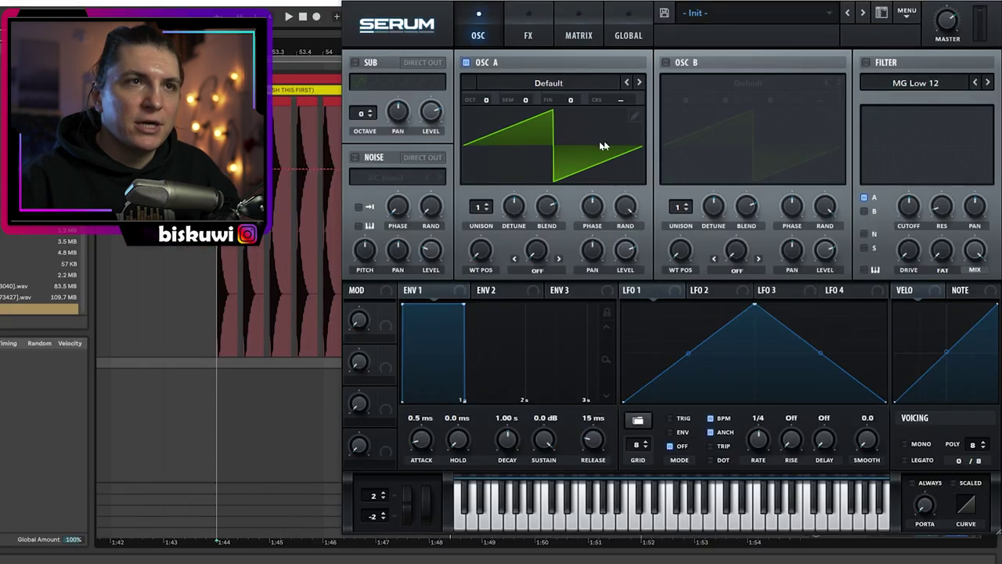
# Load the Basic Mini wavetable in oscillator A, and enable oscillator B with Basic Mg at octave +1
pyautogui.click(612, 91)
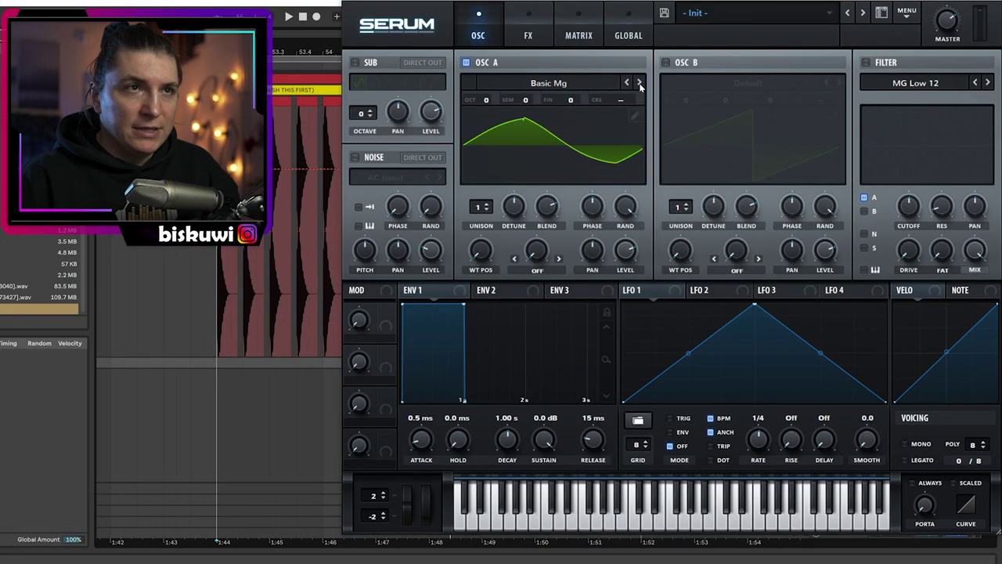
pyautogui.click(638, 83)
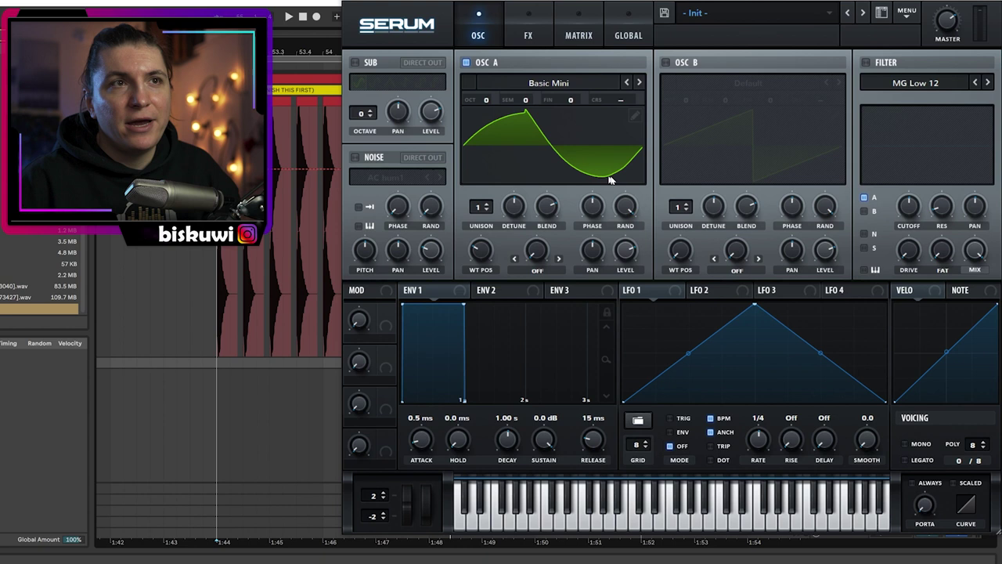
pyautogui.click(667, 62)
pyautogui.click(838, 83)
pyautogui.moveTo(687, 102); pyautogui.dragTo(688, 82)
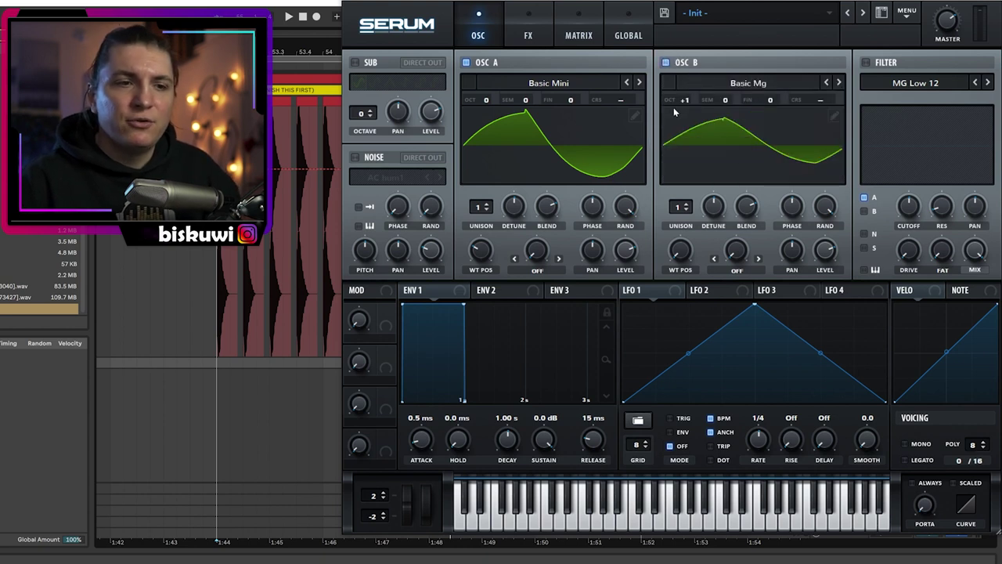
# Enable the MG Low 12 filter for oscillators A and B, and turn on the sub oscillator at octave -1
pyautogui.click(866, 63)
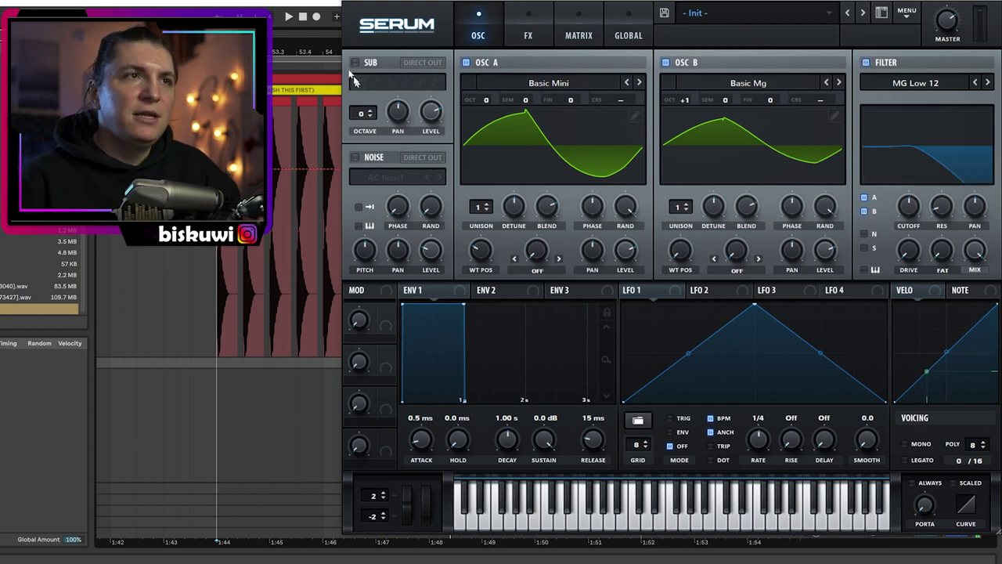
pyautogui.click(354, 62)
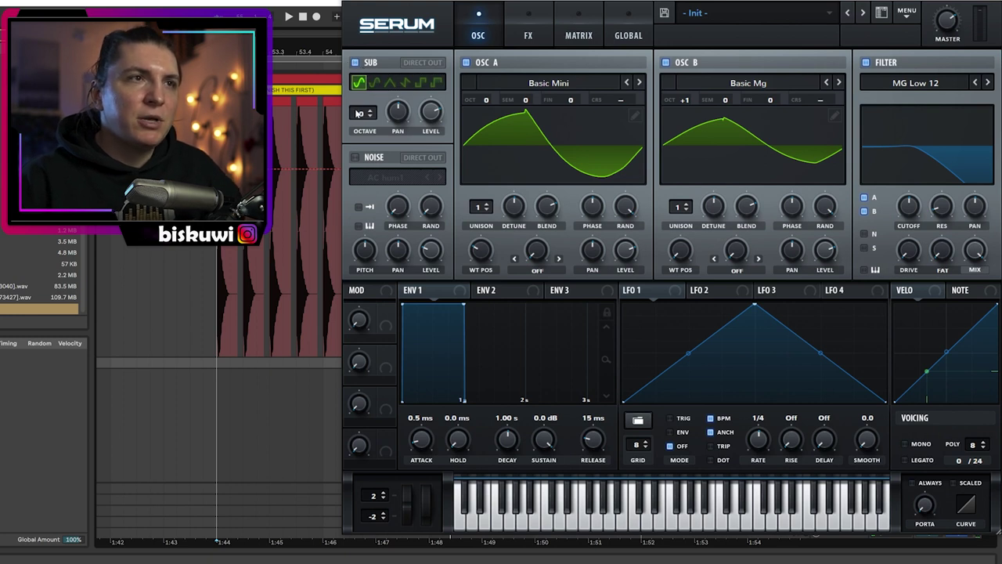
pyautogui.moveTo(357, 113); pyautogui.dragTo(361, 121)
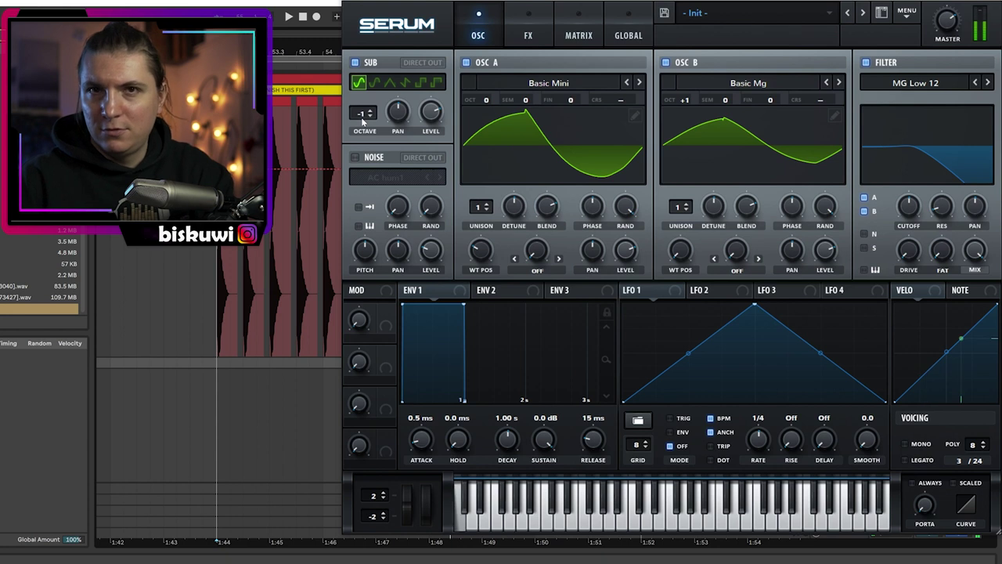
# Give oscillator B 3 unison voices with reduced detune, and try out the filter cutoff
pyautogui.moveTo(670, 208); pyautogui.dragTo(716, 223)
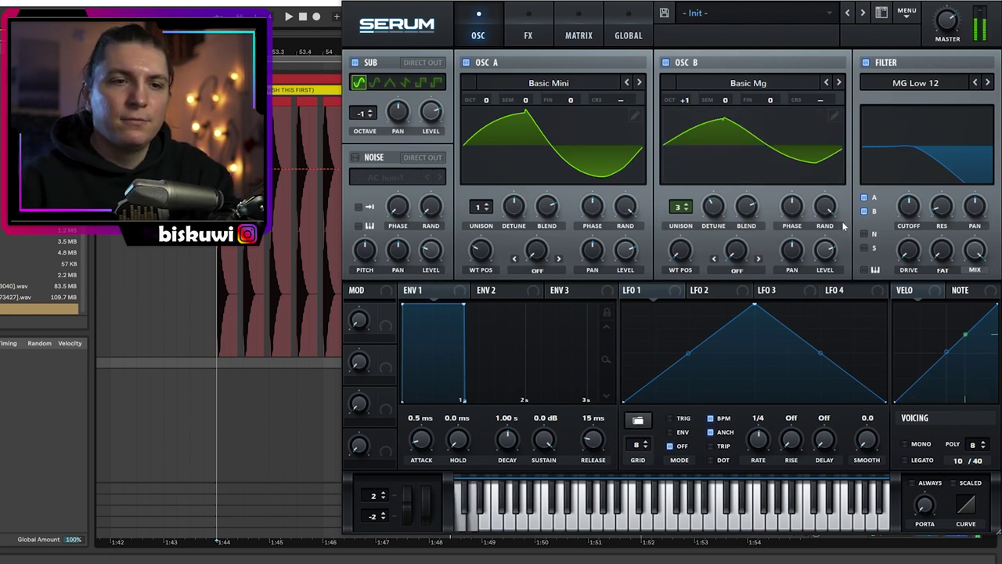
pyautogui.moveTo(907, 209)
pyautogui.mouseDown()
pyautogui.moveTo(915, 199)
pyautogui.moveTo(915, 227)
pyautogui.mouseUp()
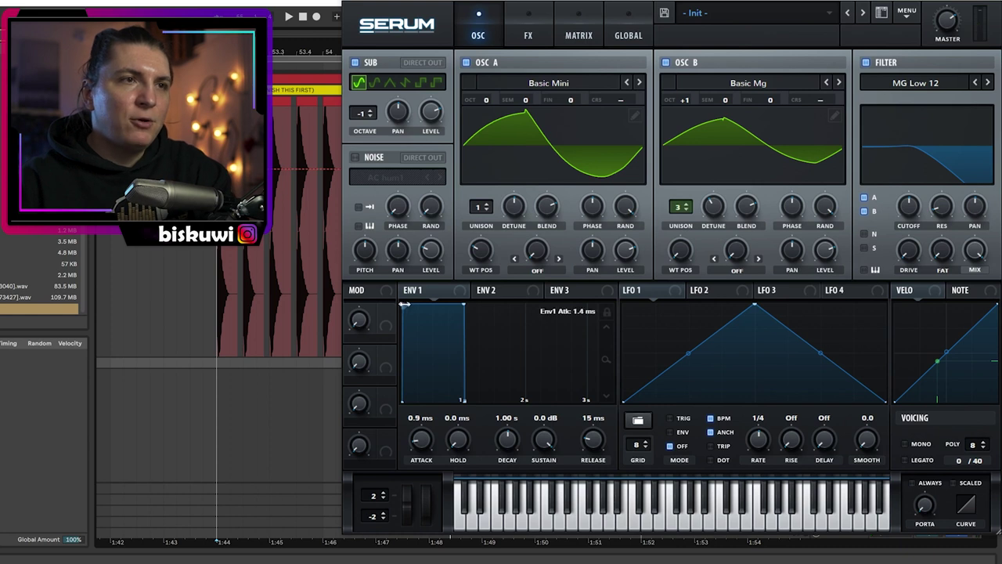
# Shape envelope 1 with a 37 ms attack, 889 ms decay and -2.3 dB sustain, and set the voicing to mono
pyautogui.moveTo(462, 306); pyautogui.dragTo(457, 316)
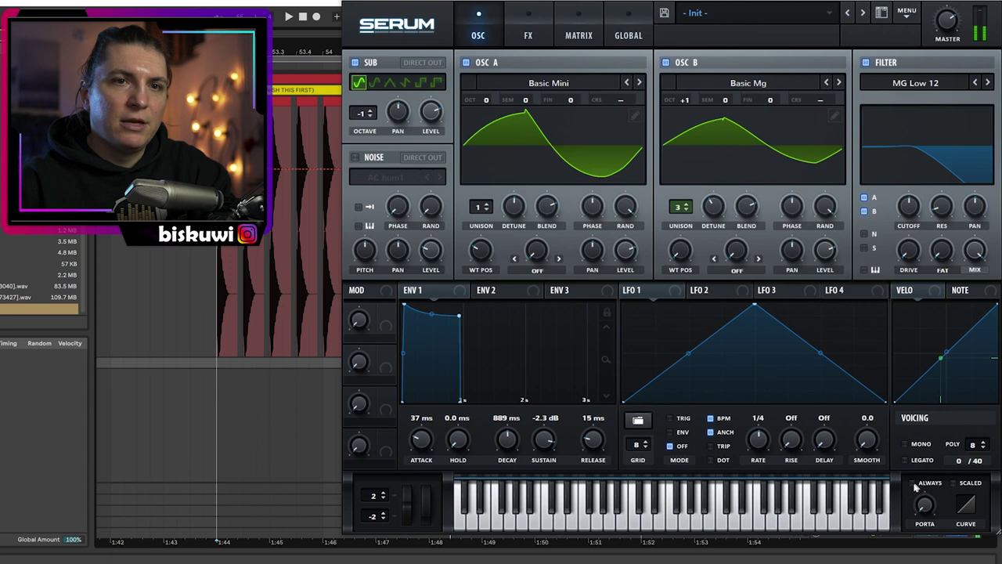
pyautogui.click(906, 444)
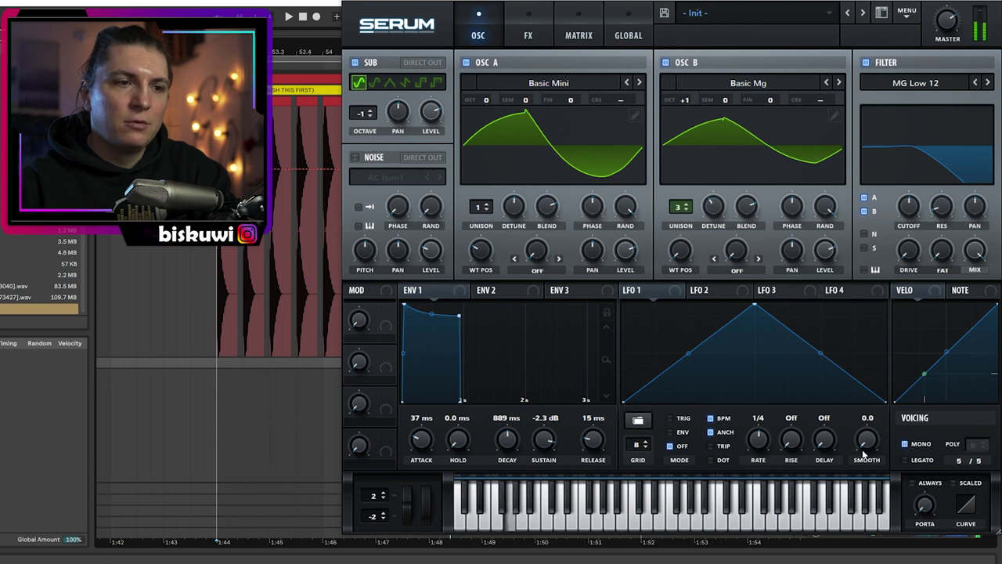
# Add the Tube distortion and the compressor effects, and adjust the compressor's threshold
pyautogui.click(529, 25)
pyautogui.click(359, 88)
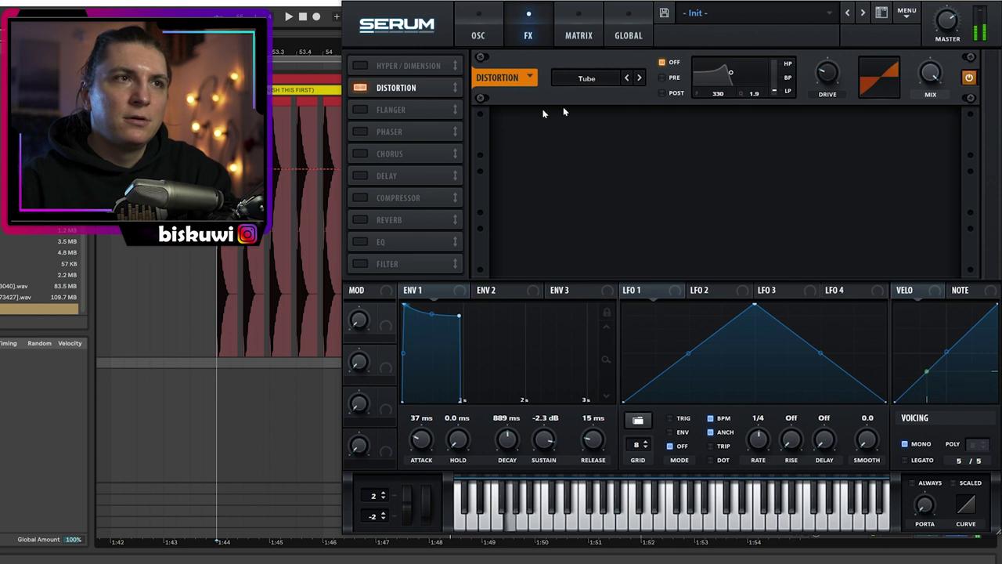
pyautogui.click(360, 198)
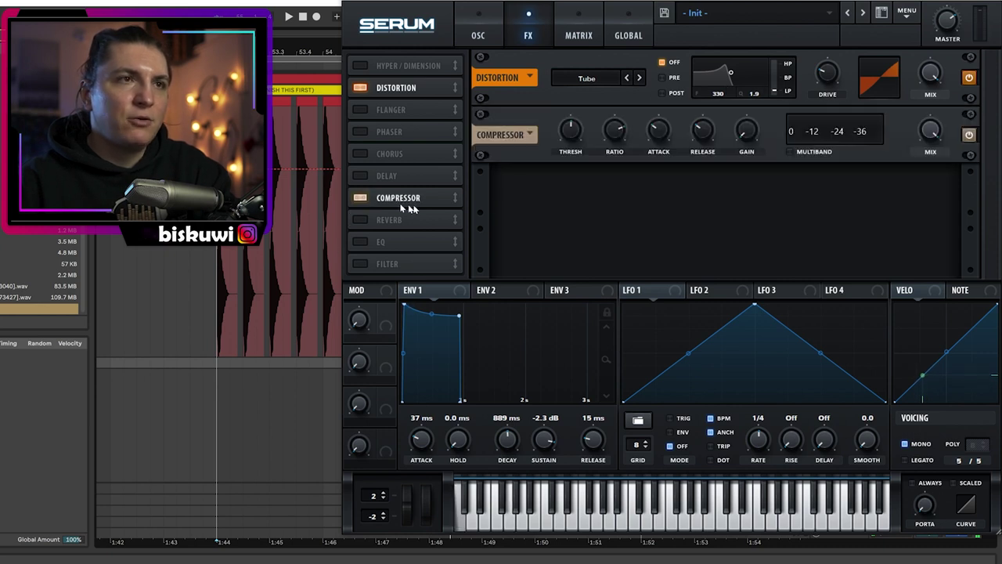
pyautogui.moveTo(570, 130); pyautogui.dragTo(575, 127)
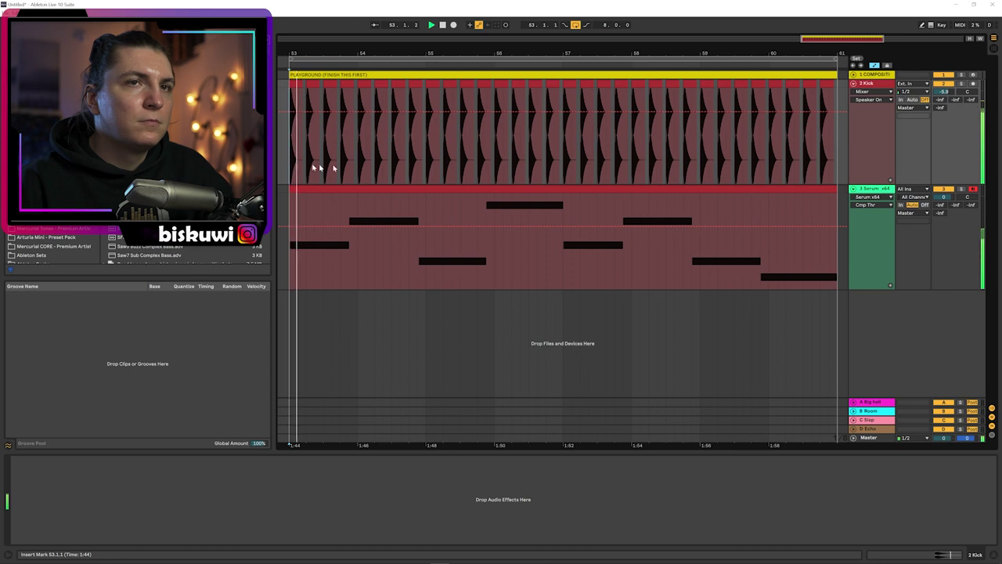
# Switch to the Ableton Live arrangement and adjust the volume of the Serum track
pyautogui.moveTo(945, 197)
pyautogui.mouseDown()
pyautogui.moveTo(944, 211)
pyautogui.moveTo(944, 201)
pyautogui.mouseUp()
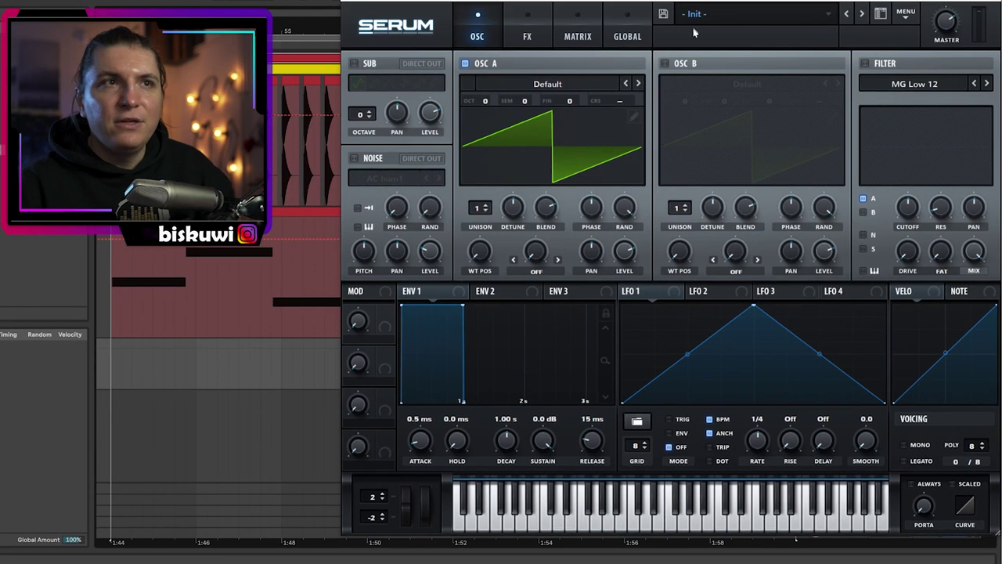
# In the new Serum patch, enable oscillator B, load Basic Mini in both oscillators, and set oscillator B to octave +1
pyautogui.click(712, 94)
pyautogui.click(639, 85)
pyautogui.click(638, 85)
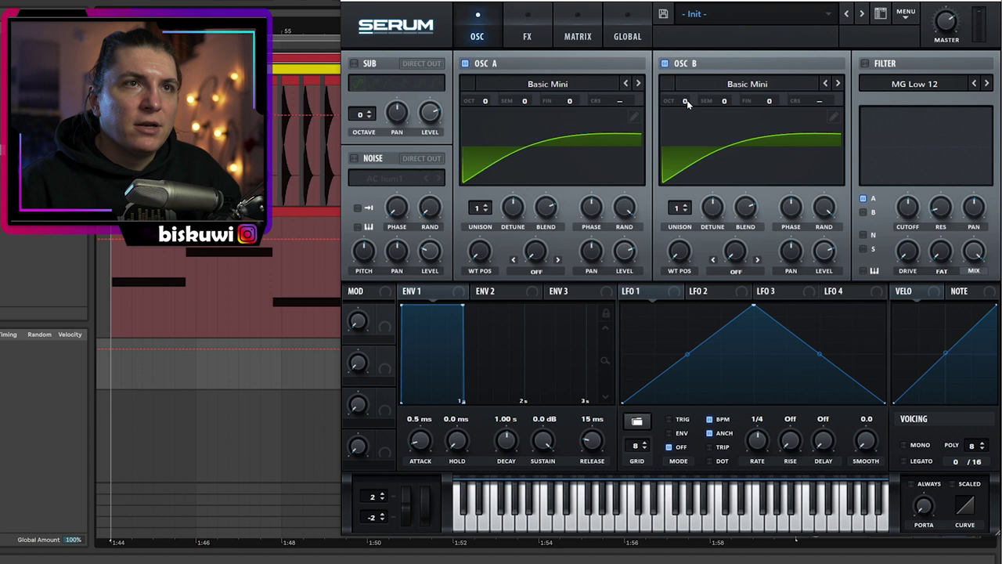
pyautogui.moveTo(686, 103); pyautogui.dragTo(686, 98)
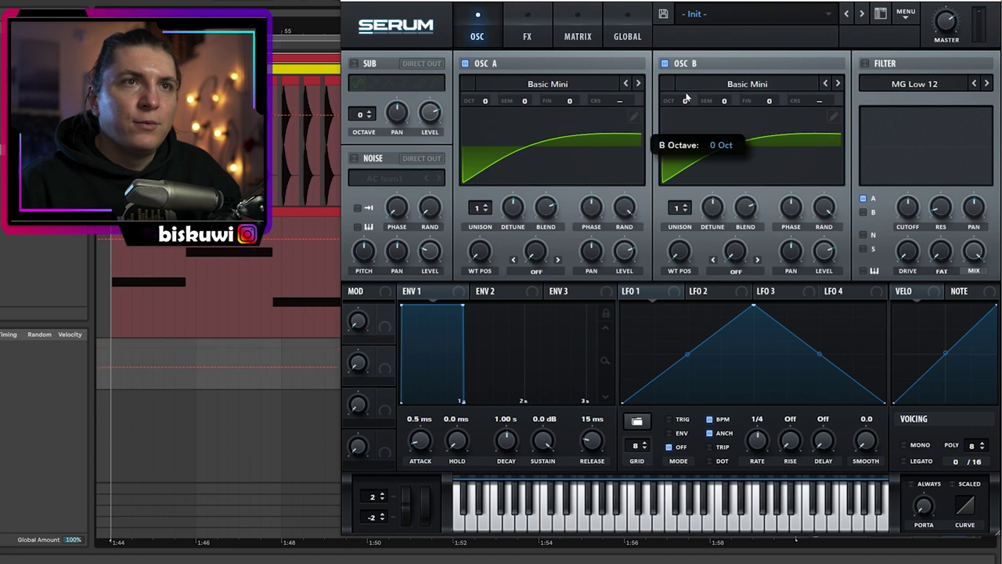
# Enable the filter for both oscillators as MG Low 18, with a lower cutoff and raised resonance
pyautogui.click(866, 65)
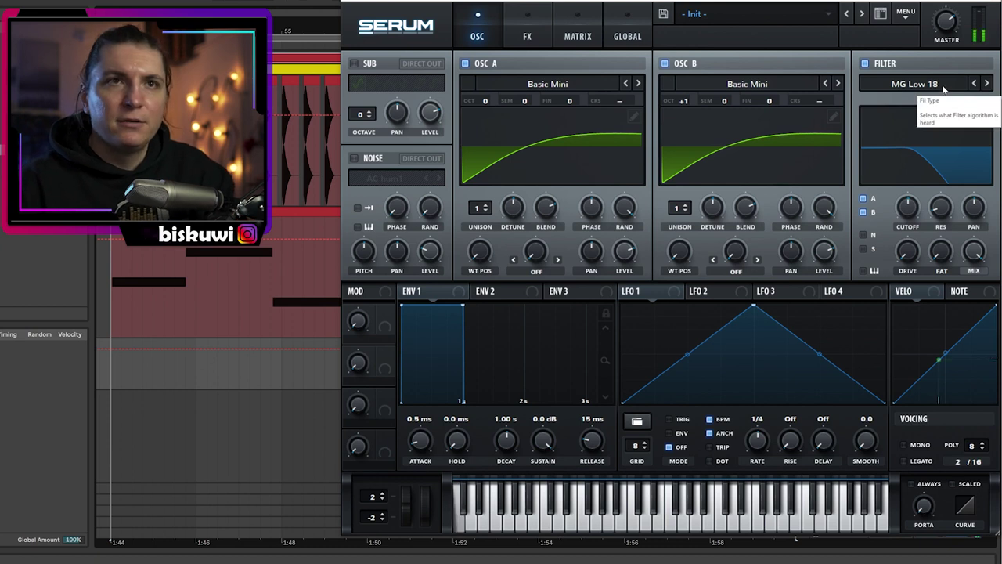
pyautogui.moveTo(945, 213); pyautogui.dragTo(910, 227)
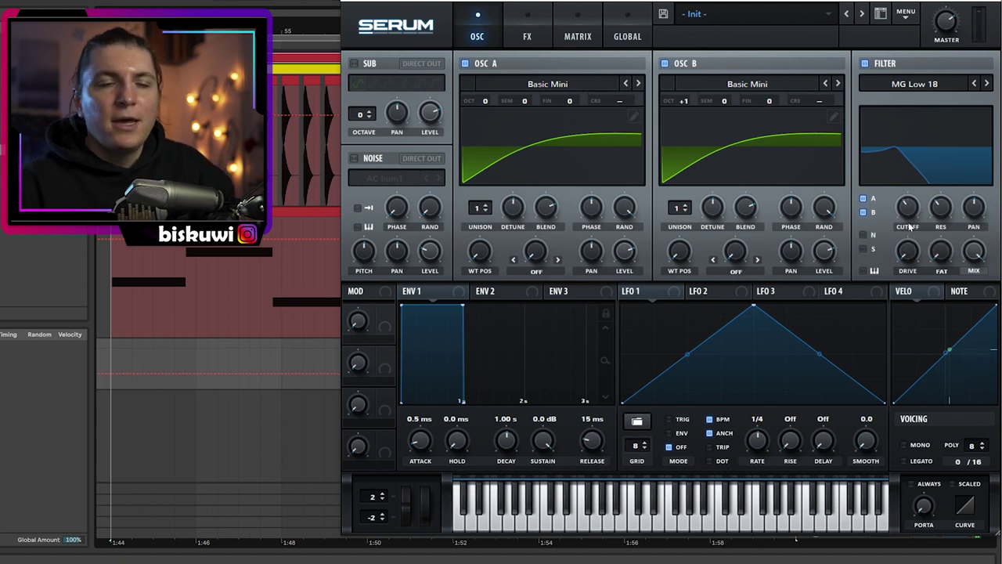
# Shape envelope 1 with 8.6 ms attack, 846 ms decay, -24.4 dB sustain and 1.00 s release, and set the voicing to mono
pyautogui.moveTo(467, 306); pyautogui.dragTo(428, 374)
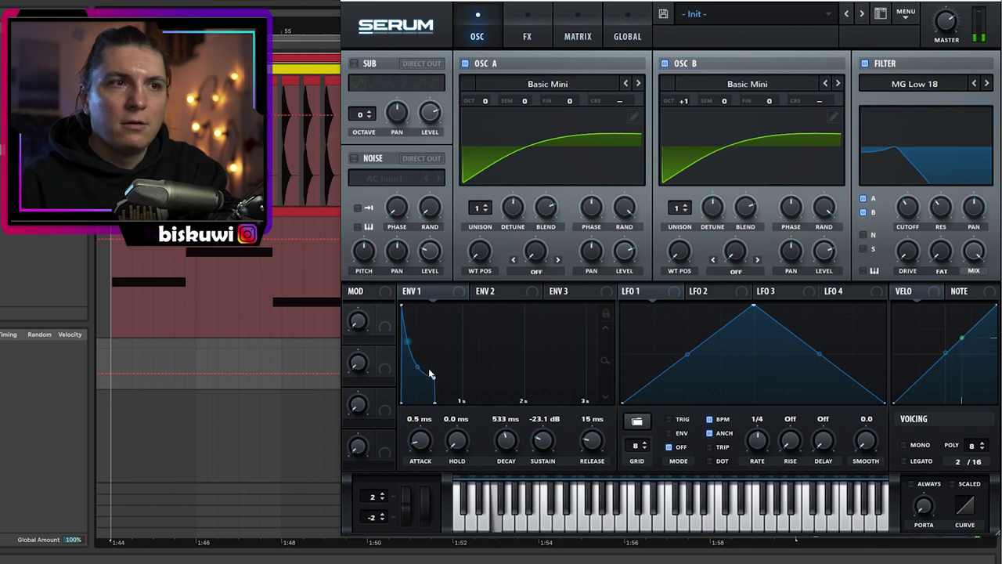
pyautogui.moveTo(433, 379); pyautogui.dragTo(453, 381)
pyautogui.moveTo(590, 432); pyautogui.dragTo(966, 438)
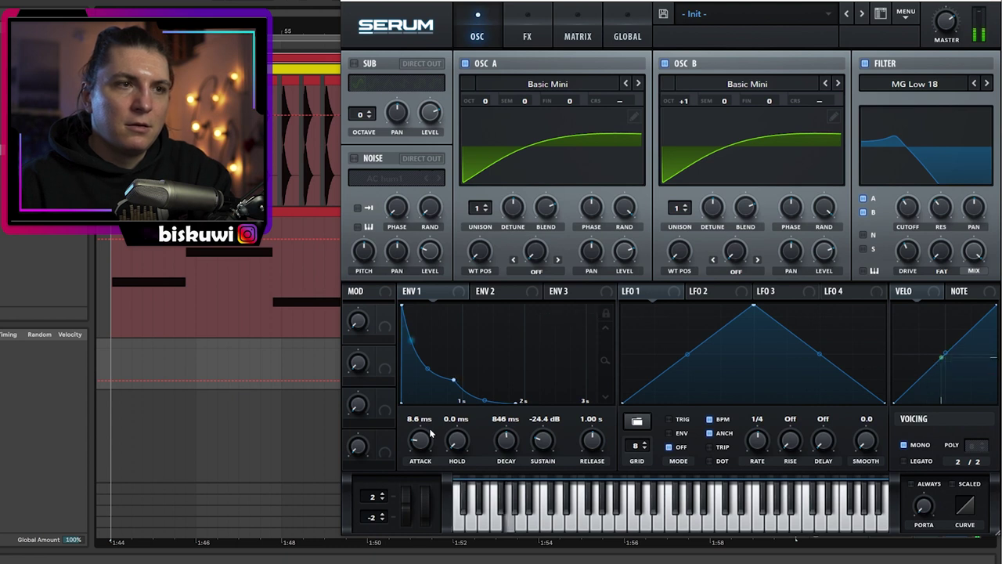
# Add a Diode 1 distortion effect and reduce its mix
pyautogui.click(527, 36)
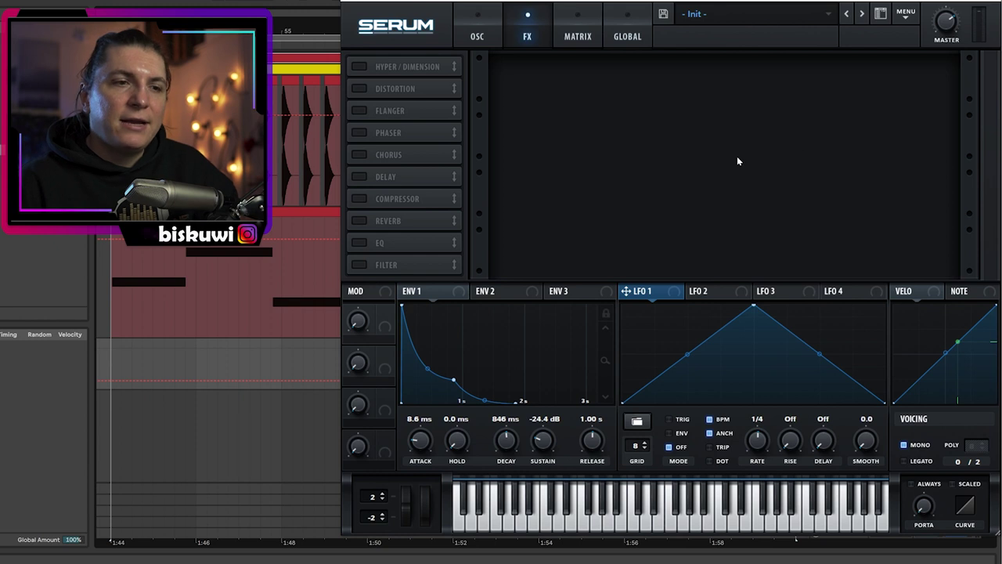
pyautogui.click(359, 88)
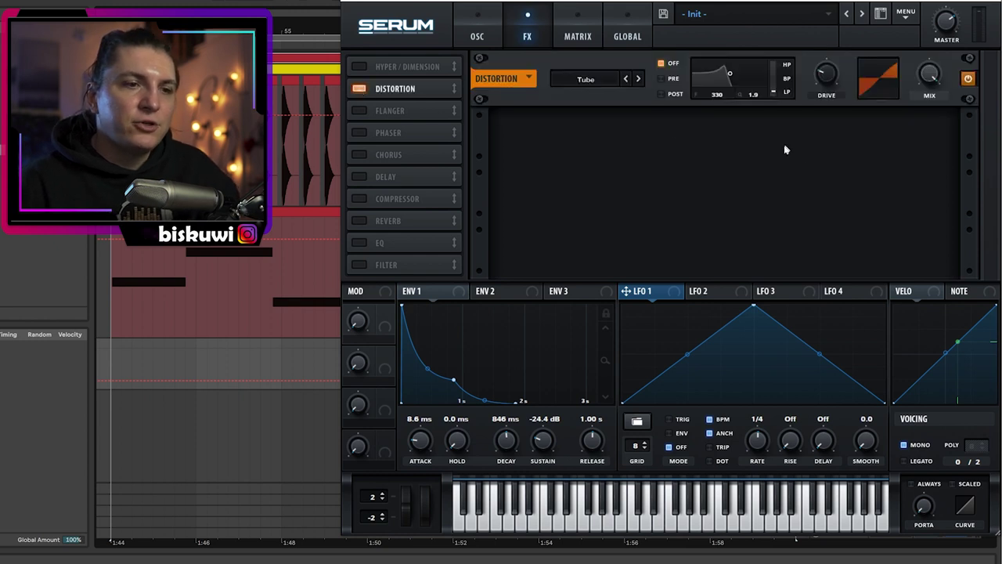
pyautogui.click(638, 79)
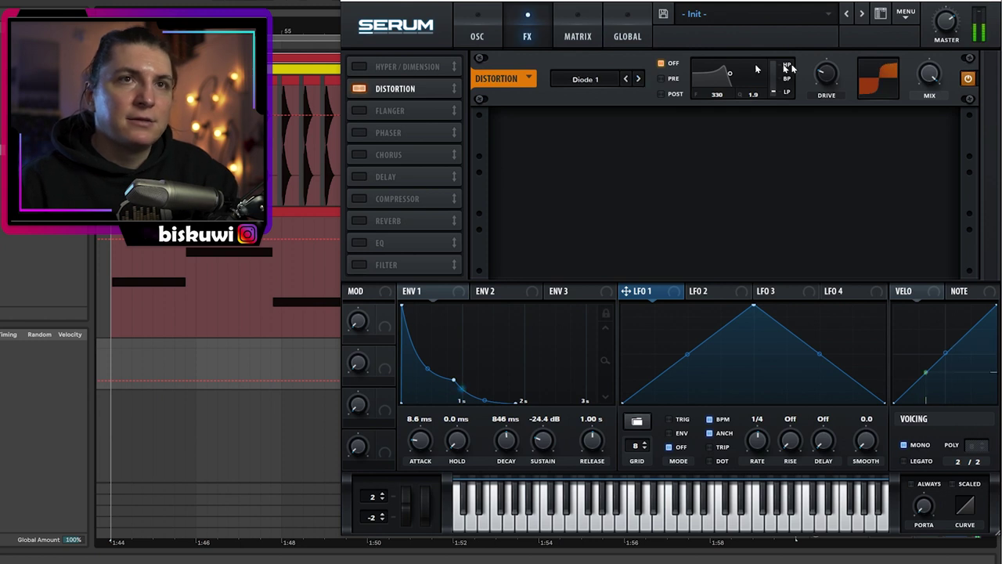
pyautogui.moveTo(927, 75); pyautogui.dragTo(942, 184)
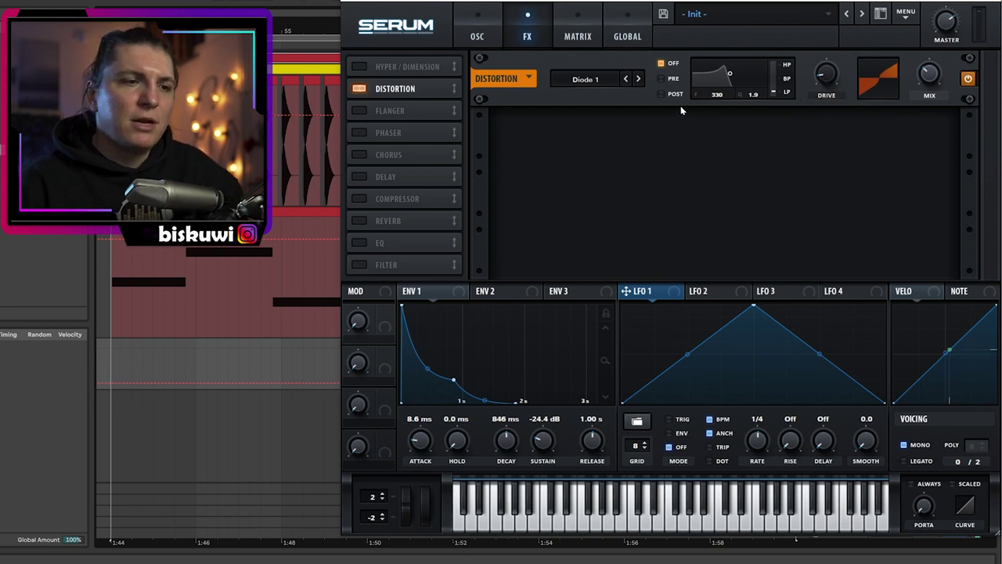
# Add a compressor effect in multiband mode and adjust the levels of its individual bands
pyautogui.click(359, 199)
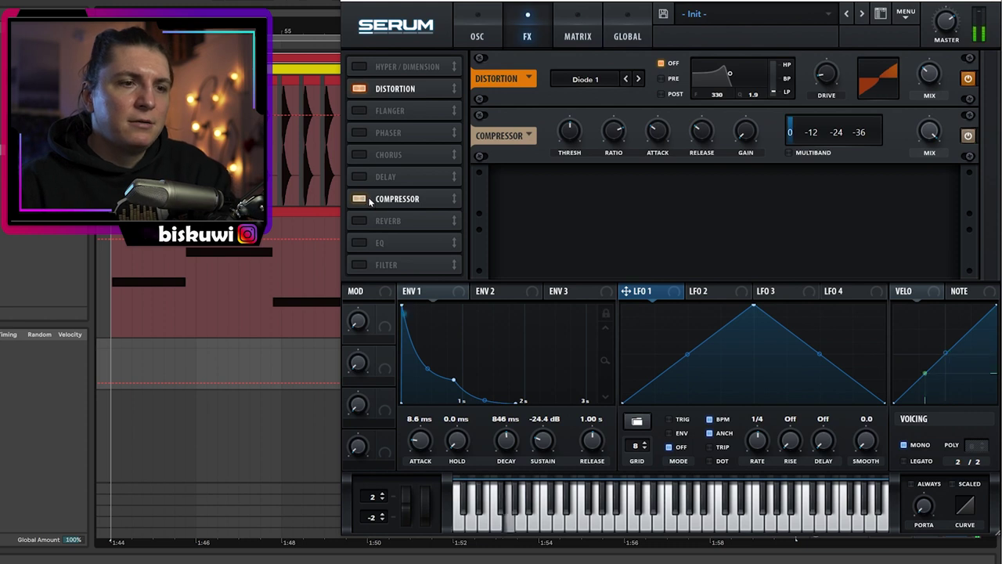
pyautogui.click(789, 154)
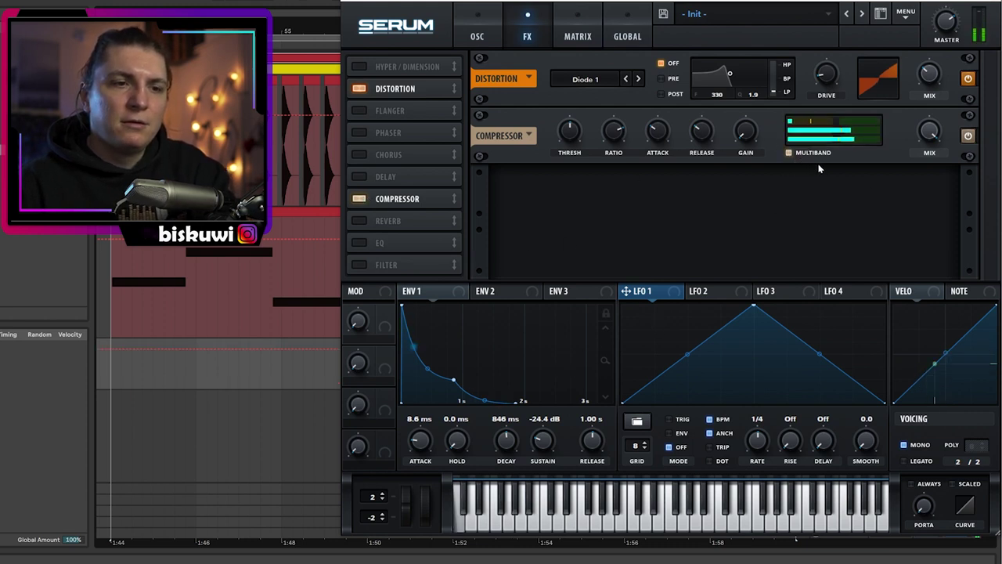
pyautogui.moveTo(906, 161)
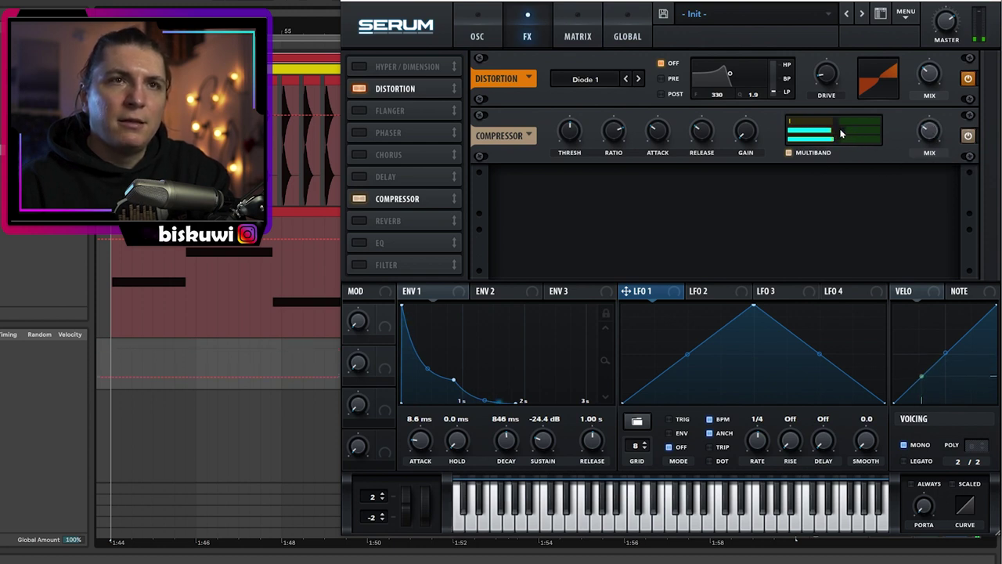
pyautogui.moveTo(846, 133); pyautogui.dragTo(850, 134)
pyautogui.moveTo(842, 126); pyautogui.dragTo(849, 125)
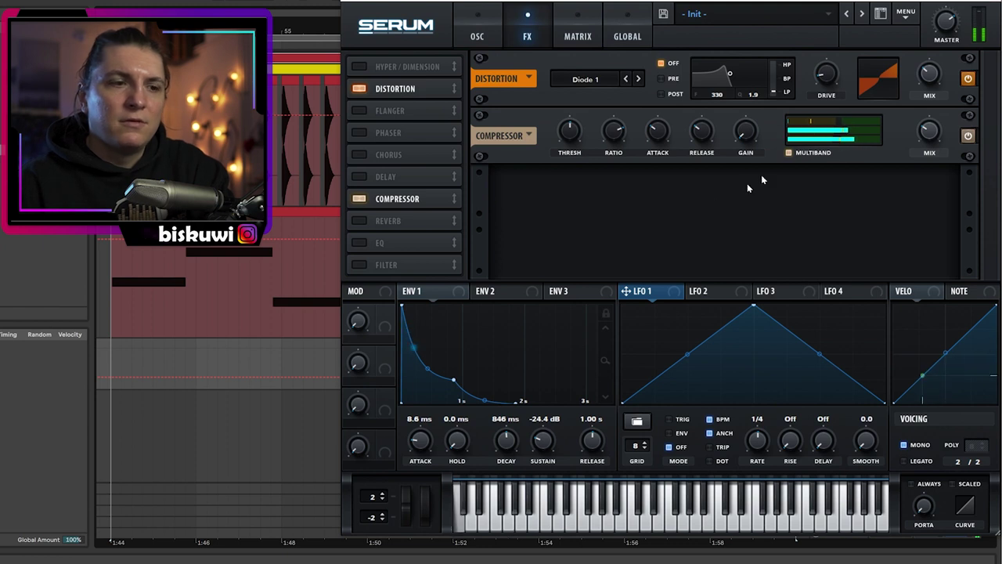
# Add an MG Low 18 filter effect with its cutoff at about 196 Hz, and shape envelope 2 with 925 ms decay and 0% sustain
pyautogui.click(360, 263)
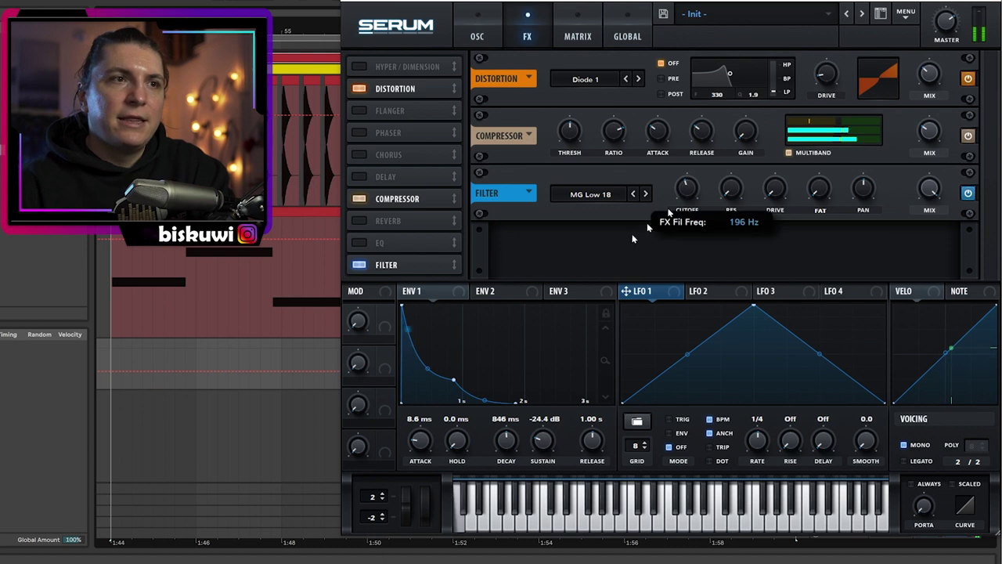
pyautogui.click(493, 291)
pyautogui.moveTo(460, 307); pyautogui.dragTo(447, 384)
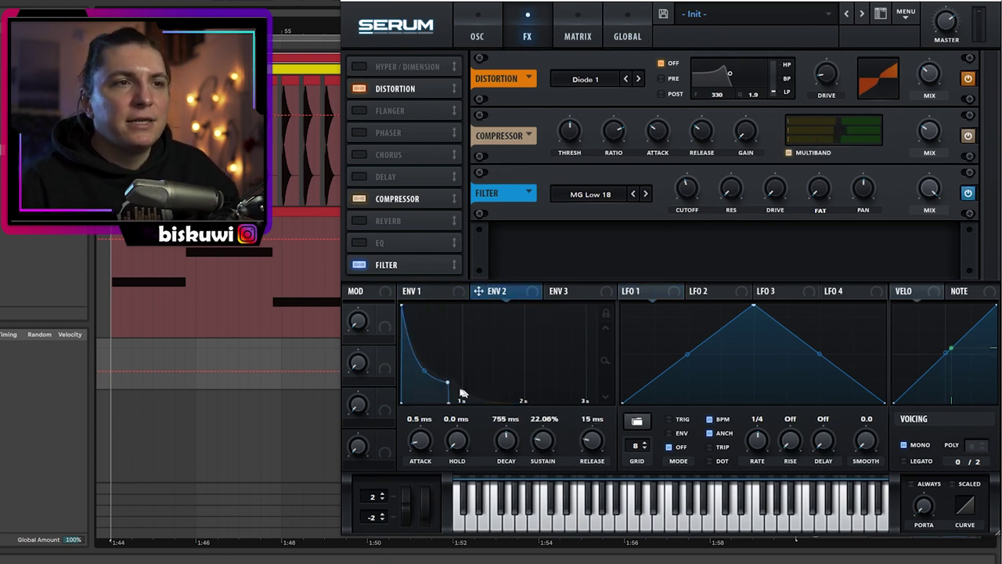
pyautogui.moveTo(446, 384); pyautogui.dragTo(459, 415)
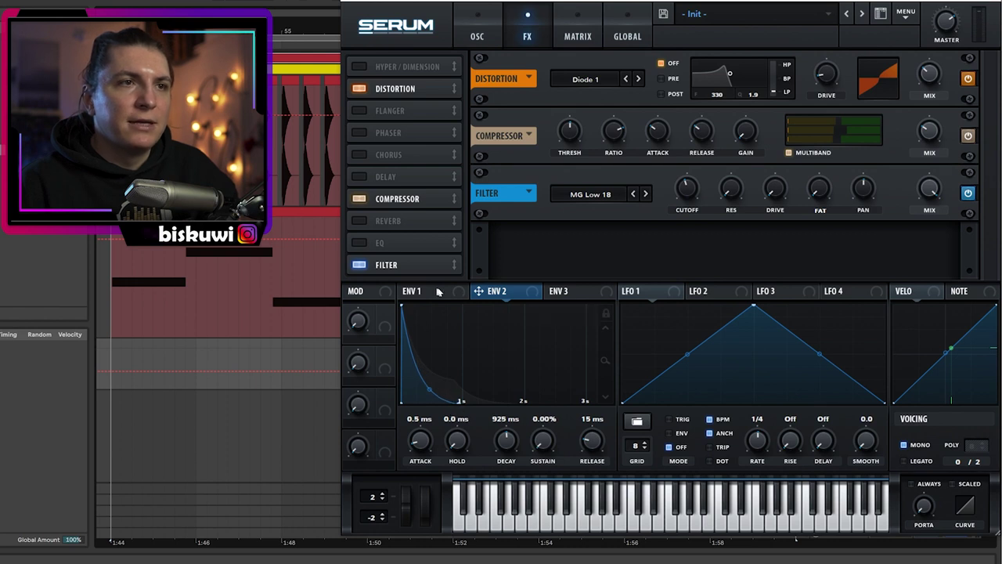
# Assign envelope 2 to the cutoff of the oscillator filter with a modulation amount of about 46
pyautogui.click(481, 28)
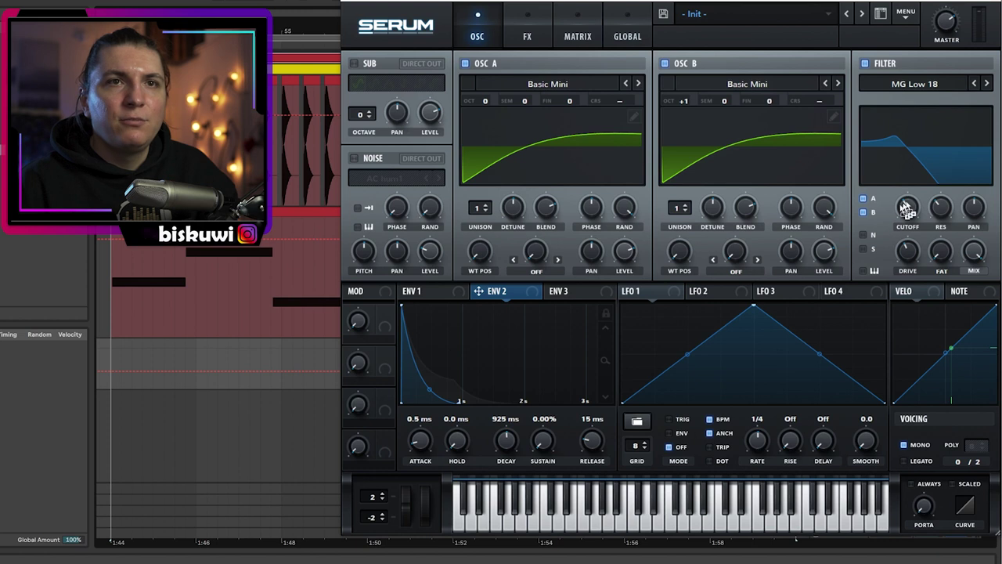
pyautogui.moveTo(908, 202); pyautogui.dragTo(903, 202)
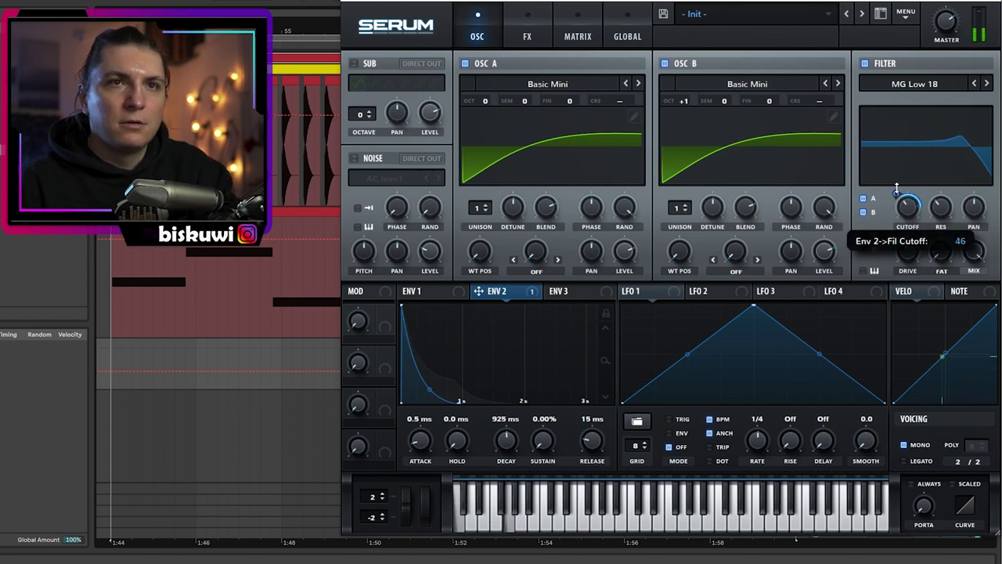
# Assign envelope 2 to the filter effect's cutoff, and tune the modulation amount and the cutoff to about 167 Hz during playback
pyautogui.click(536, 32)
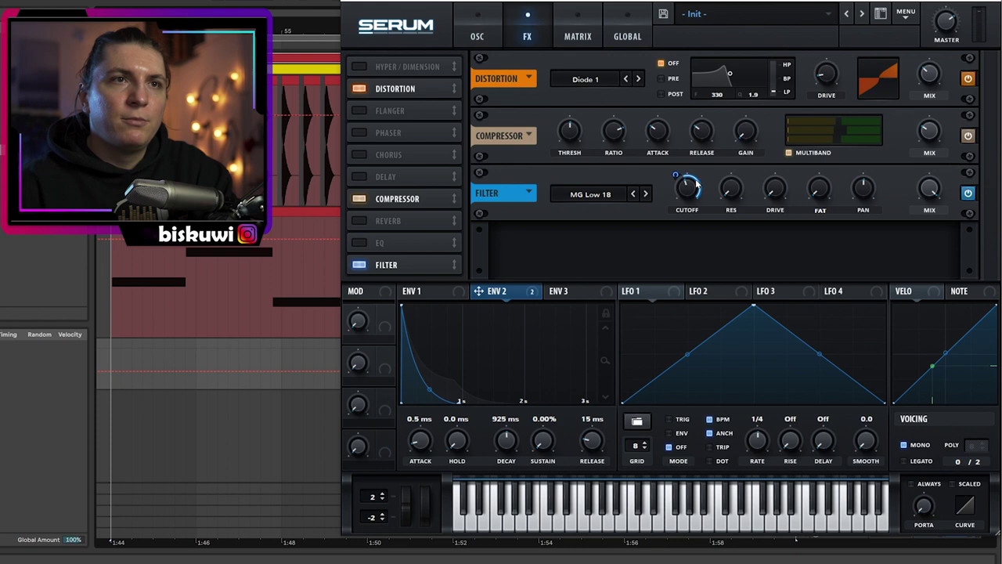
pyautogui.press('space')
pyautogui.moveTo(676, 175); pyautogui.dragTo(679, 185)
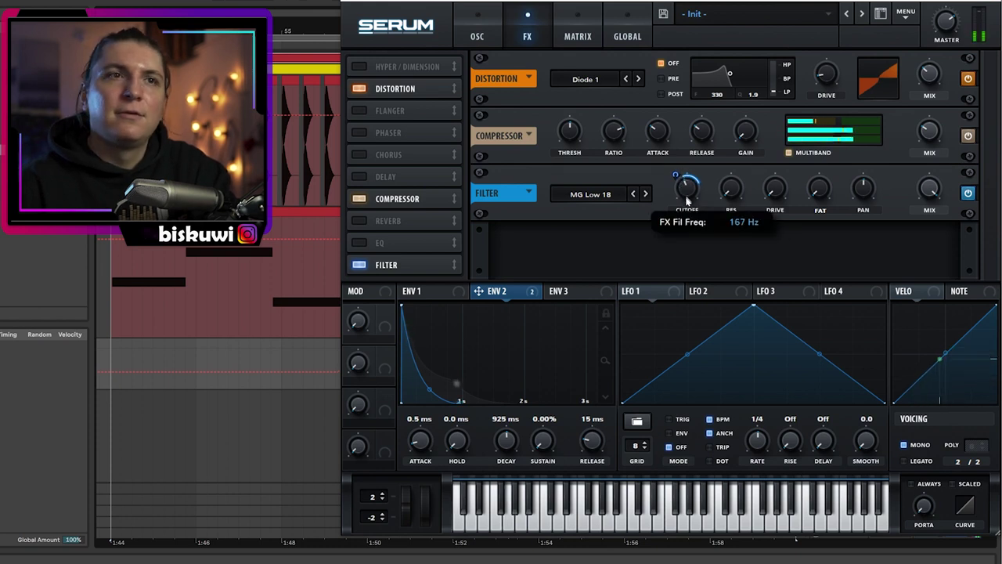
# Fine-tune the filter effect's cutoff and its envelope 2 modulation amount, and raise the resonance
pyautogui.moveTo(686, 205); pyautogui.dragTo(685, 221)
pyautogui.moveTo(676, 177); pyautogui.dragTo(674, 173)
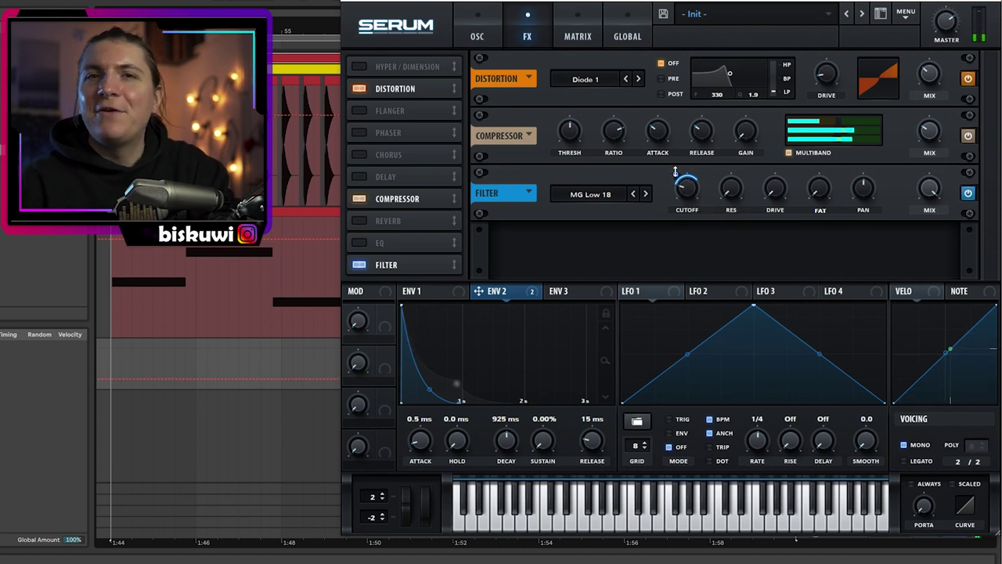
pyautogui.moveTo(691, 192); pyautogui.dragTo(692, 195)
pyautogui.moveTo(735, 192); pyautogui.dragTo(739, 178)
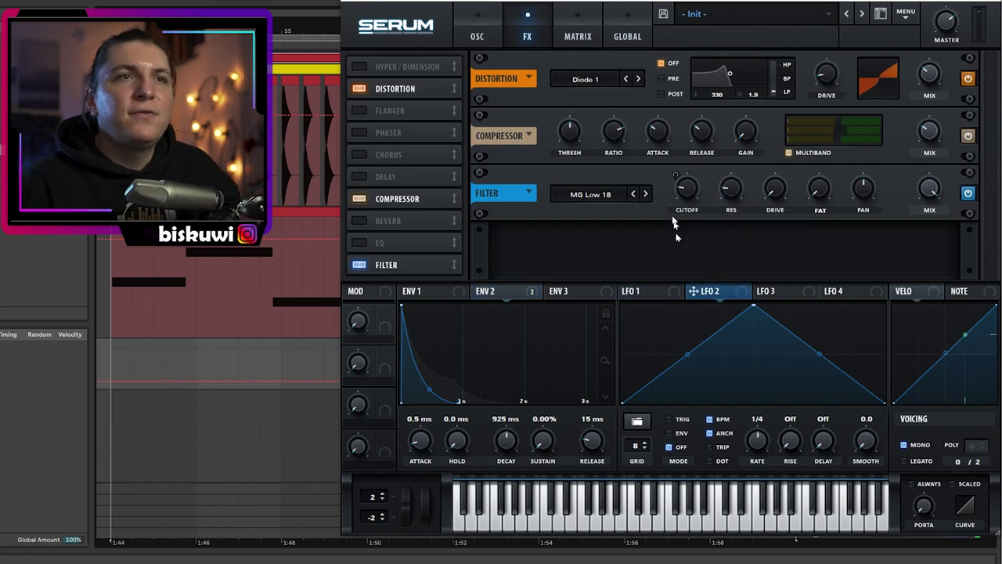
# Shape LFO 2 into a plateau with a mid-level dip and a low tail, using triplet timing and a one-bar rate
pyautogui.moveTo(705, 341); pyautogui.dragTo(682, 358)
pyautogui.doubleClick(706, 303)
pyautogui.moveTo(755, 308); pyautogui.dragTo(748, 358)
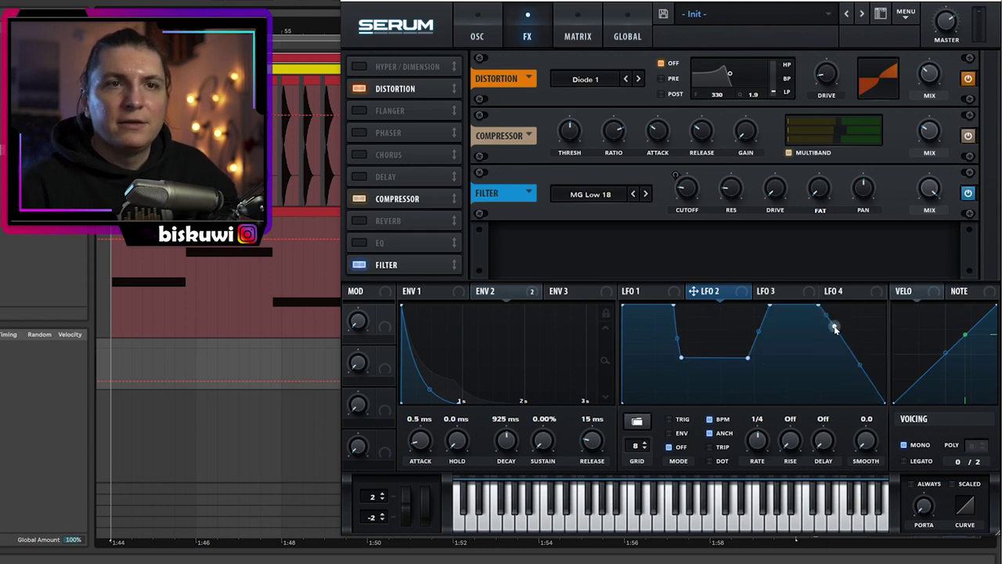
pyautogui.moveTo(834, 328); pyautogui.dragTo(819, 389)
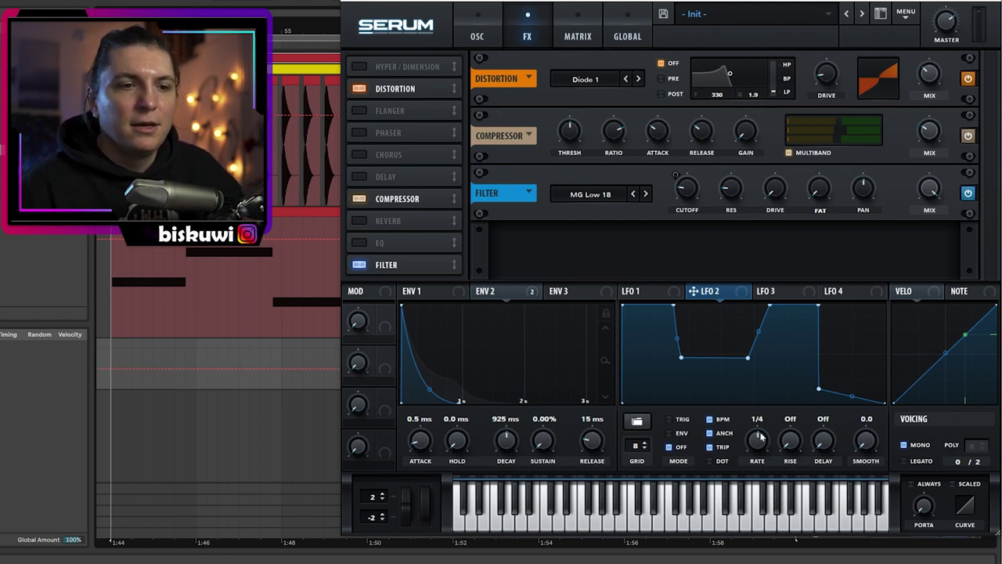
pyautogui.moveTo(762, 434); pyautogui.dragTo(763, 451)
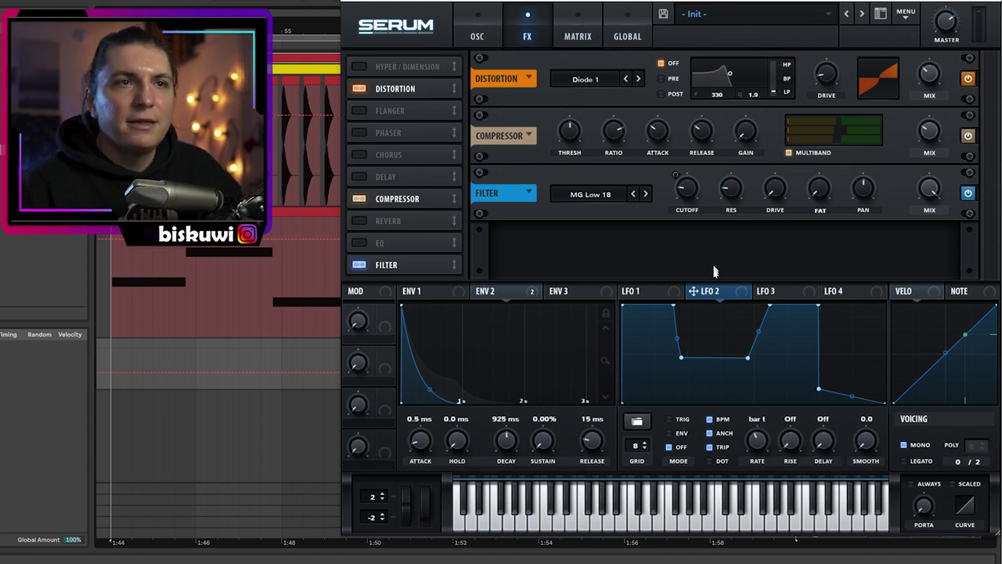
# Assign LFO 2 to the filter effect's cutoff with a small amount, and lower the oscillator filter's cutoff
pyautogui.moveTo(729, 189); pyautogui.dragTo(677, 176)
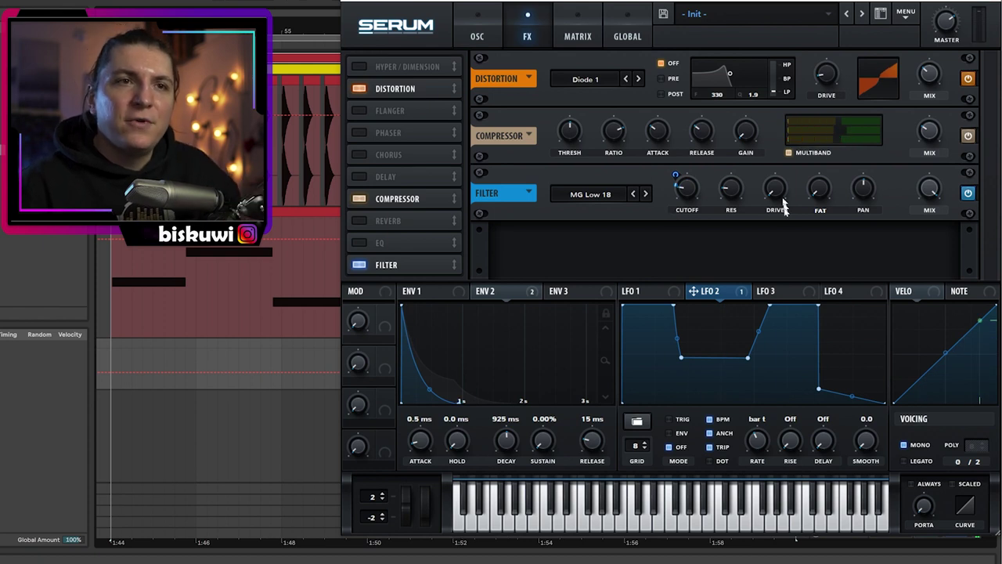
pyautogui.click(487, 26)
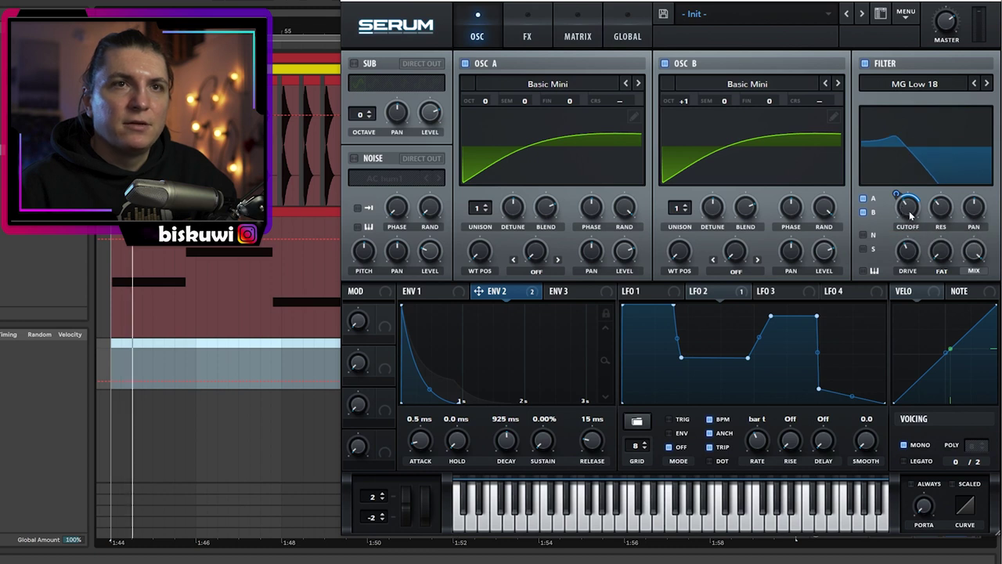
pyautogui.moveTo(909, 212); pyautogui.dragTo(910, 224)
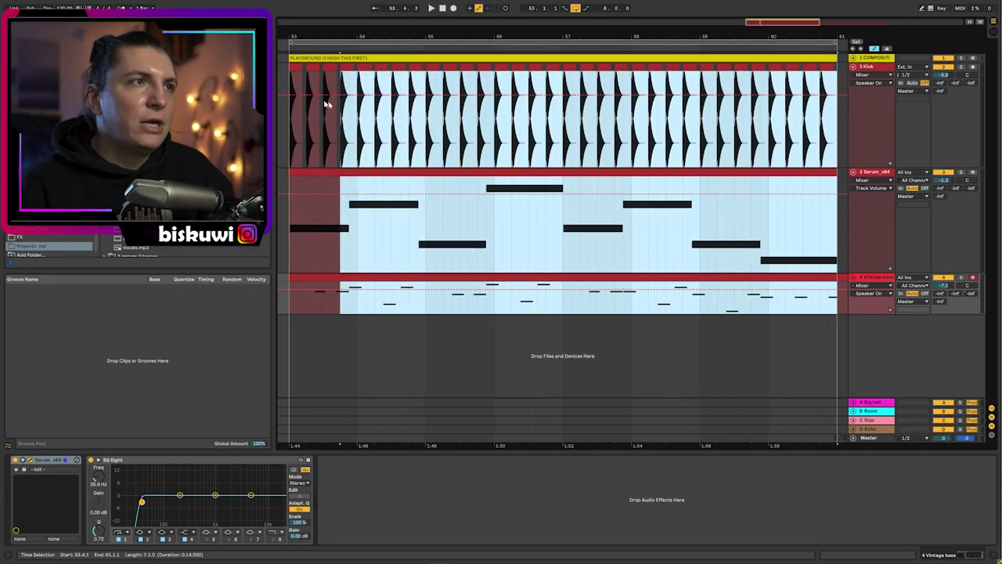
# Play the kick, Serum and Vintage bass tracks together from bar 53
pyautogui.scroll(3, 372, 121)
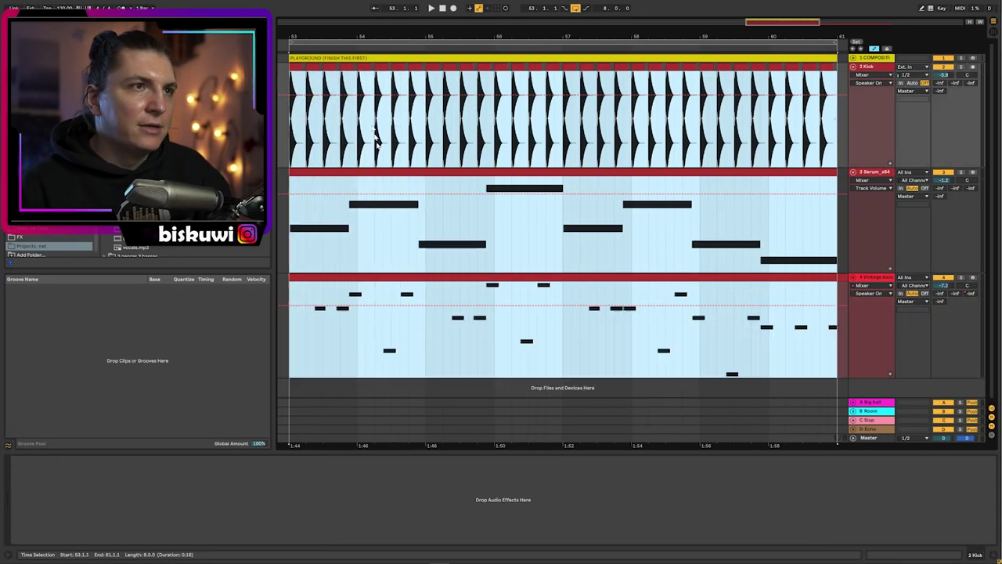
pyautogui.click(312, 218)
pyautogui.press('space')
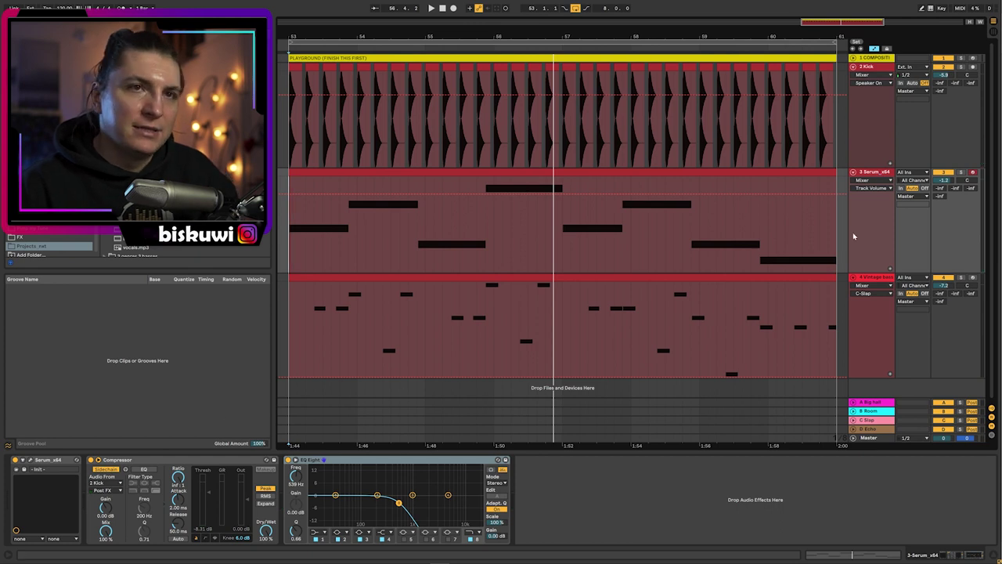
# Duplicate the sidechain compressor after EQ Eight on the Serum_x64 track and set the copy's sidechain source to 4 Vintage bass
pyautogui.click(876, 174)
pyautogui.moveTo(148, 459); pyautogui.dragTo(545, 483)
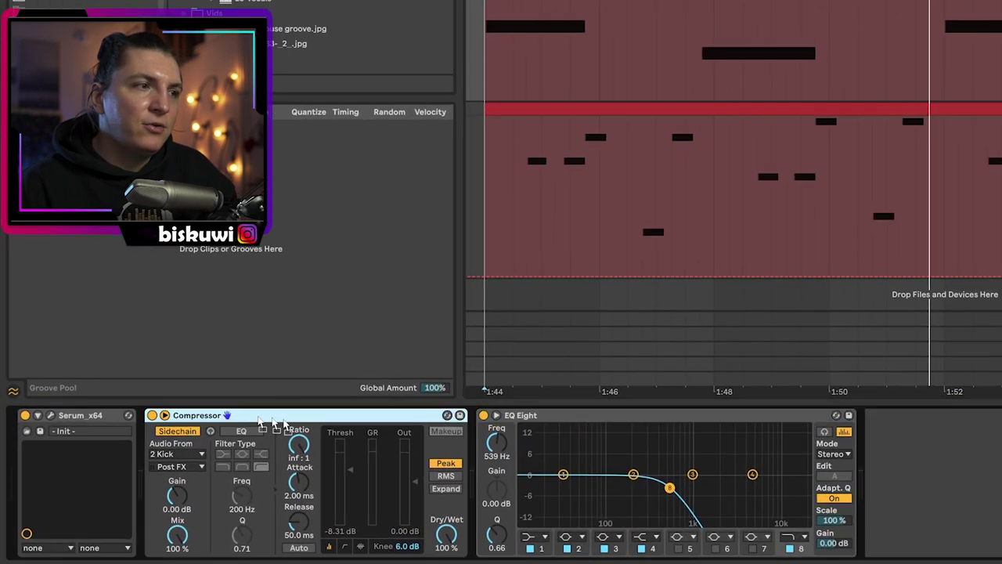
pyautogui.moveTo(920, 462); pyautogui.dragTo(921, 462)
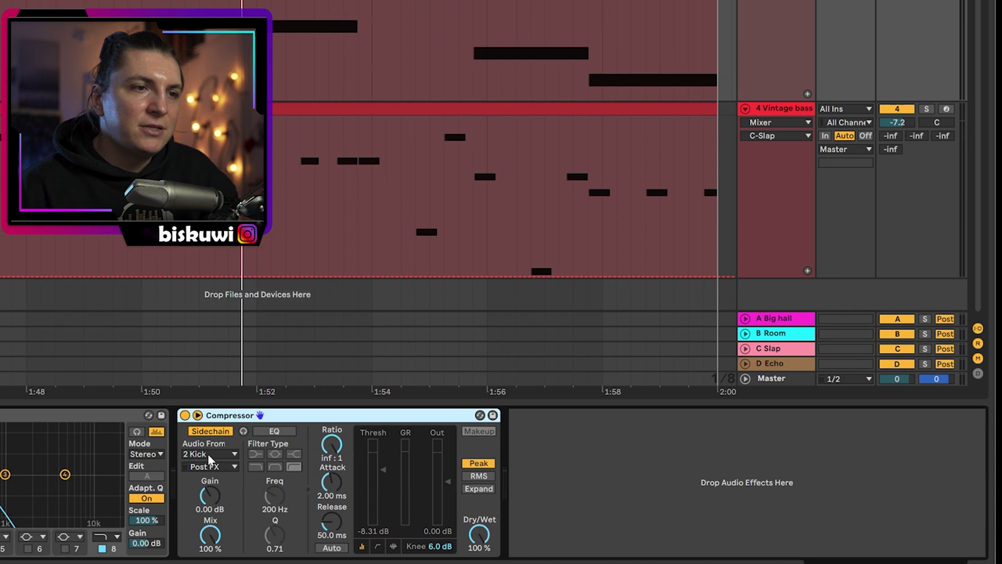
pyautogui.click(209, 454)
pyautogui.click(210, 492)
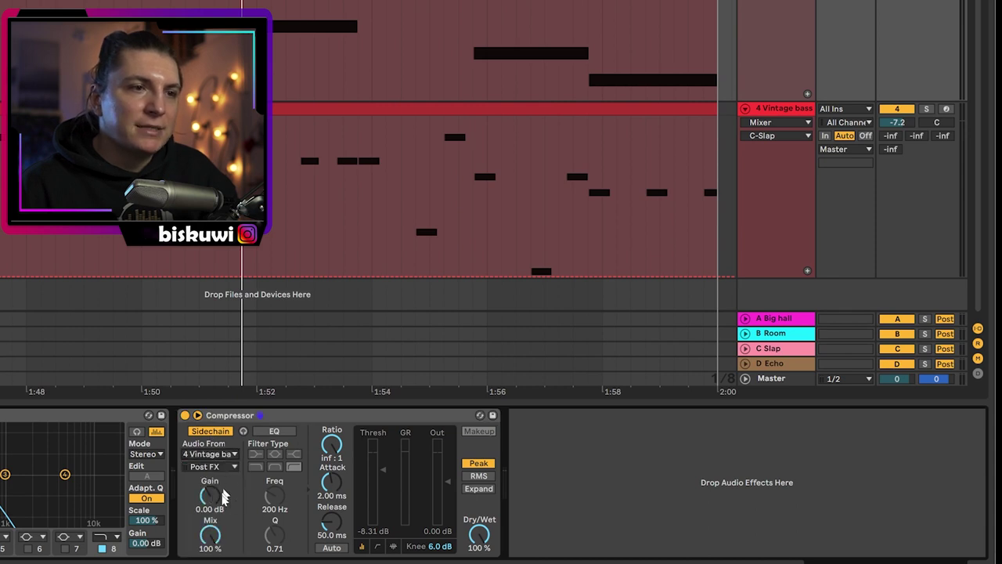
# Set the second compressor's threshold to -14.9 dB and its release to 11.8 ms during playback
pyautogui.moveTo(386, 473); pyautogui.dragTo(386, 479)
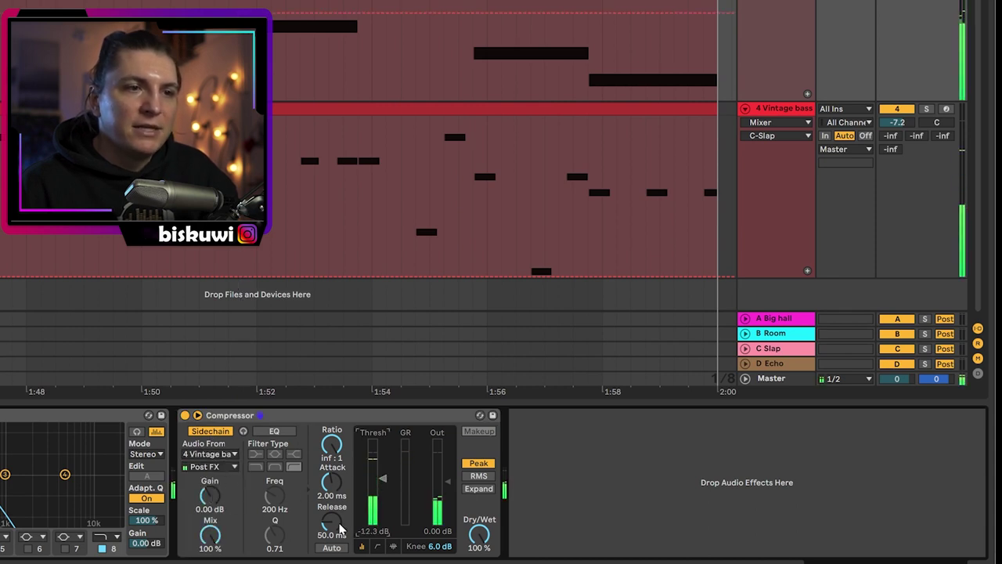
pyautogui.moveTo(340, 530); pyautogui.dragTo(340, 548)
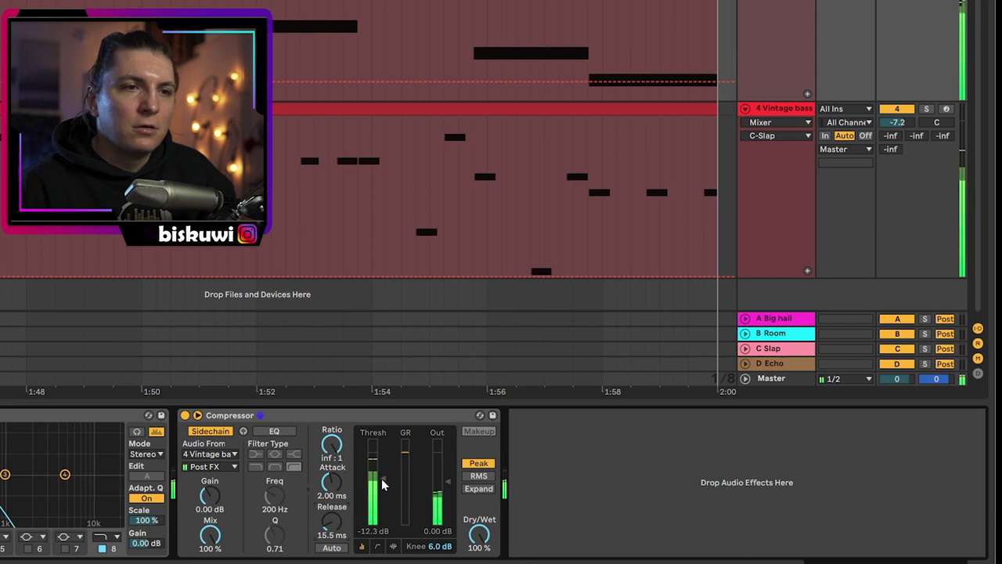
pyautogui.click(393, 546)
pyautogui.click(505, 545)
pyautogui.click(492, 558)
pyautogui.click(361, 546)
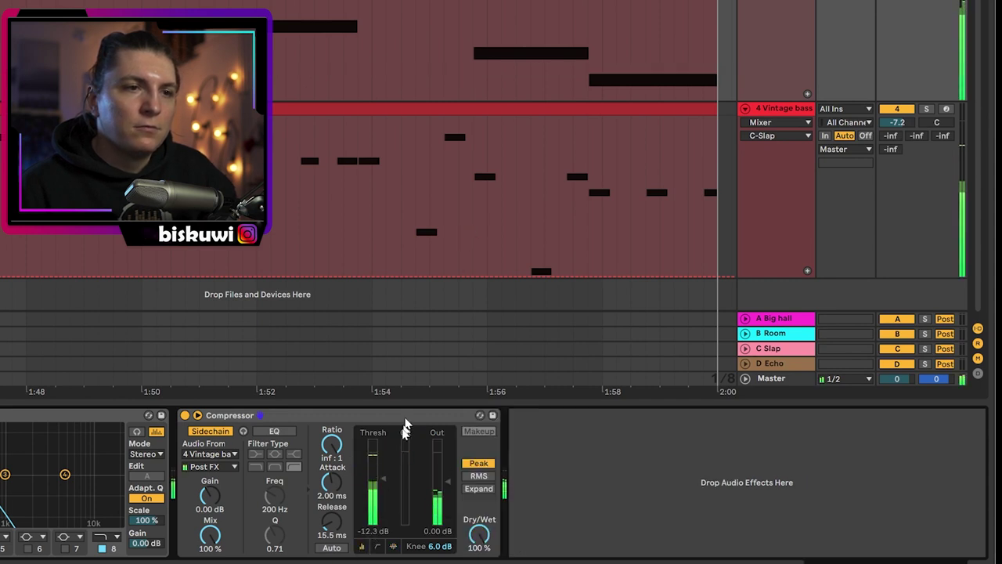
pyautogui.moveTo(382, 479); pyautogui.dragTo(382, 484)
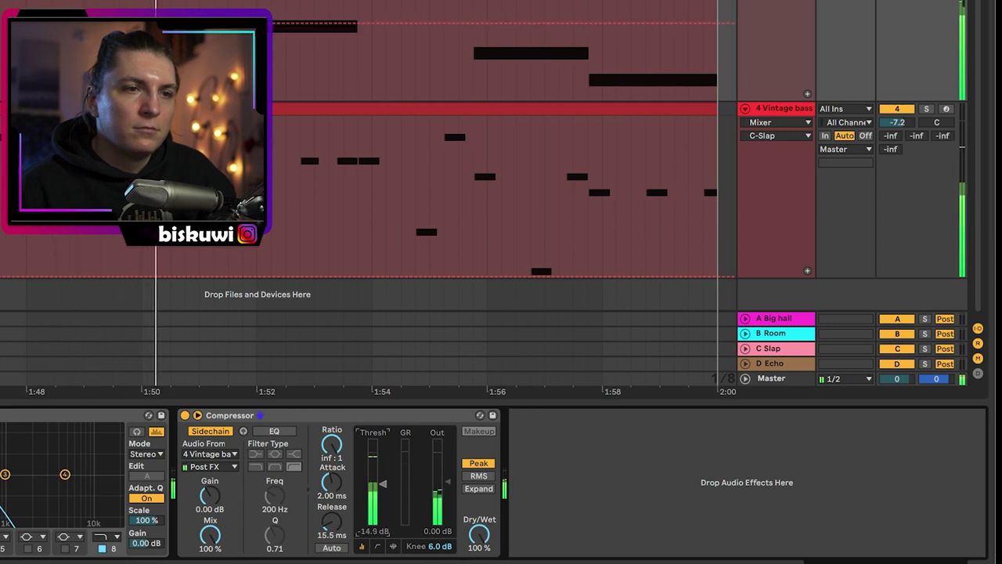
pyautogui.moveTo(332, 521); pyautogui.dragTo(332, 528)
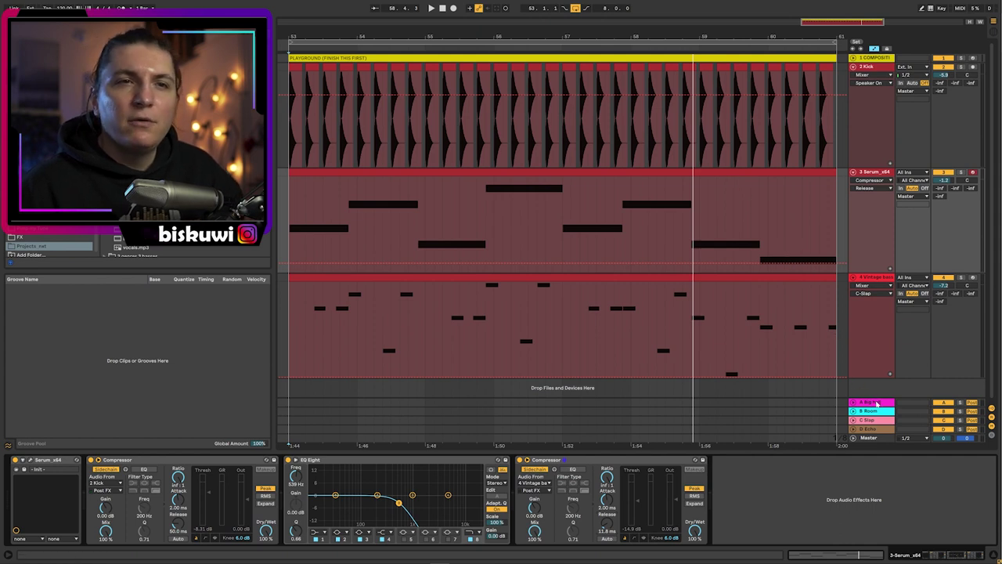
# Automate the Vintage bass track's Big hall send to jump up just before bar 56 and fall back to -inf dB shortly after
pyautogui.click(876, 403)
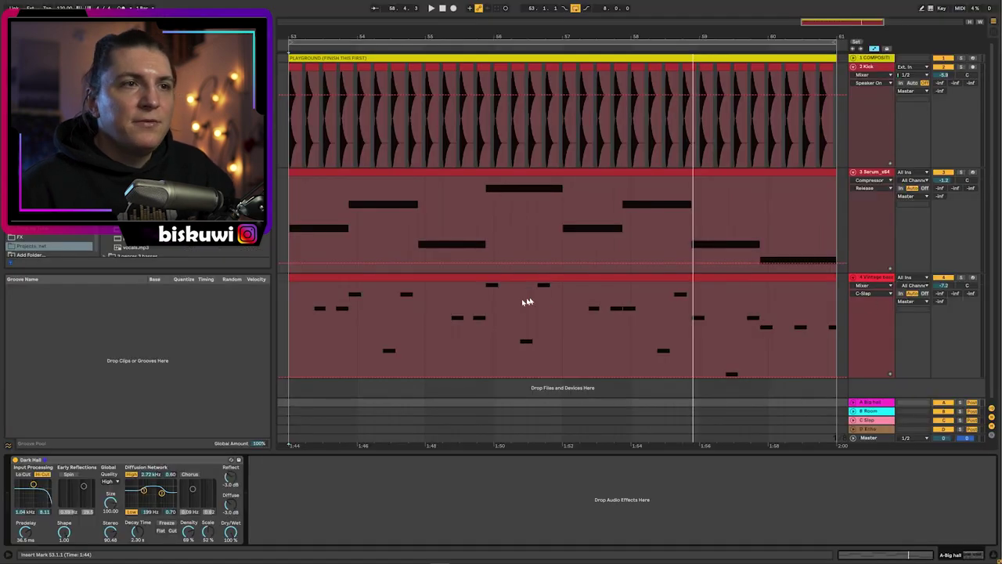
pyautogui.moveTo(467, 297); pyautogui.dragTo(514, 285)
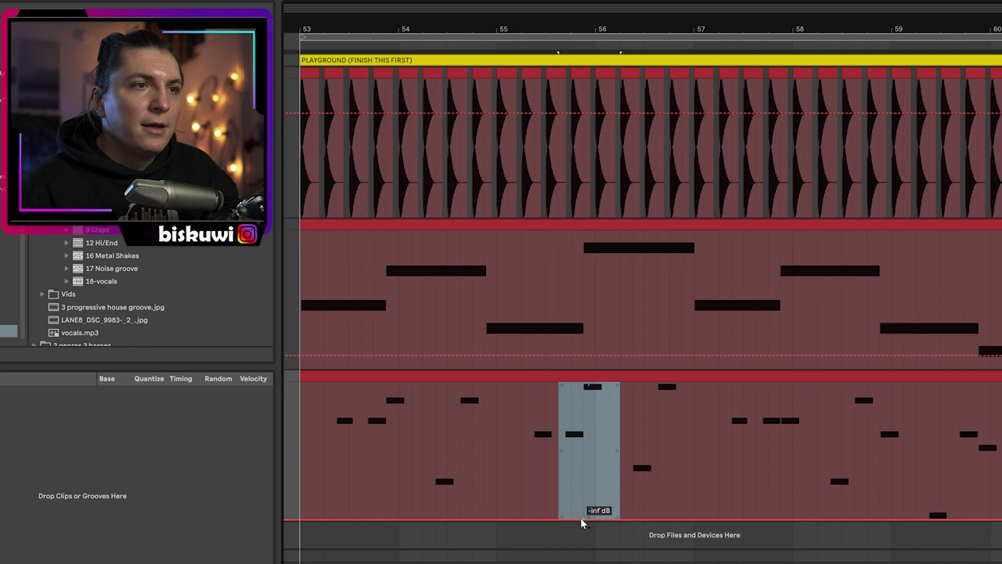
pyautogui.click(581, 518)
pyautogui.moveTo(594, 518); pyautogui.dragTo(620, 519)
pyautogui.moveTo(607, 389); pyautogui.dragTo(608, 404)
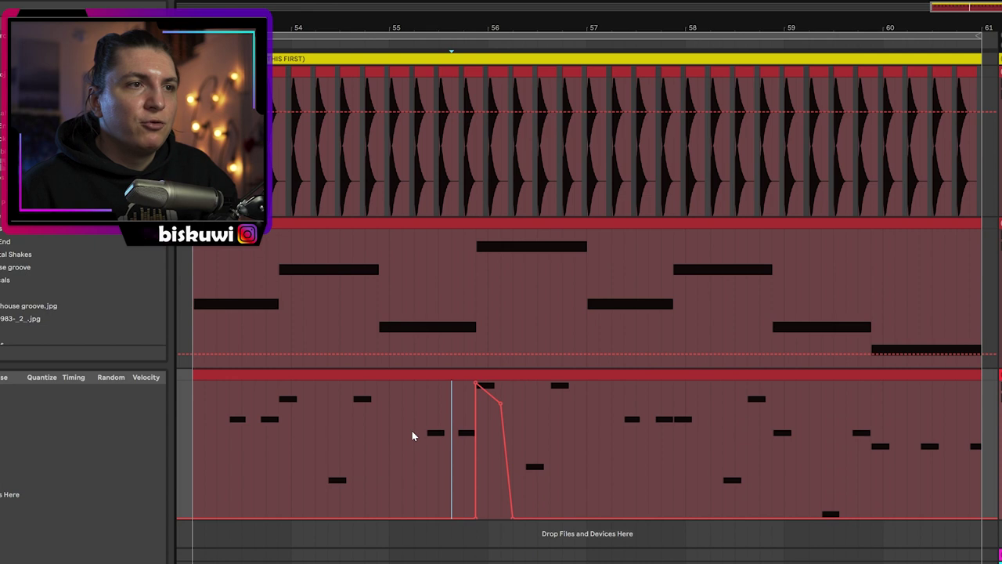
# Copy the Big hall send automation four bars later on the Vintage bass track and play the section from bar 53
pyautogui.press('space')
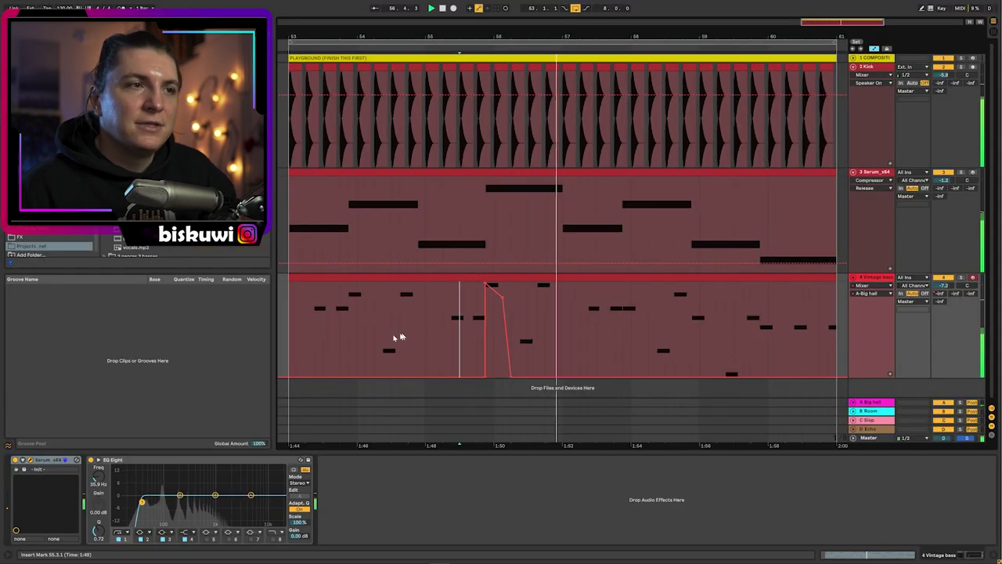
pyautogui.moveTo(527, 25)
pyautogui.mouseDown()
pyautogui.moveTo(524, 9)
pyautogui.moveTo(486, 10)
pyautogui.mouseUp()
pyautogui.click(372, 313)
pyautogui.moveTo(371, 313); pyautogui.dragTo(486, 301)
pyautogui.moveTo(633, 328); pyautogui.dragTo(372, 69)
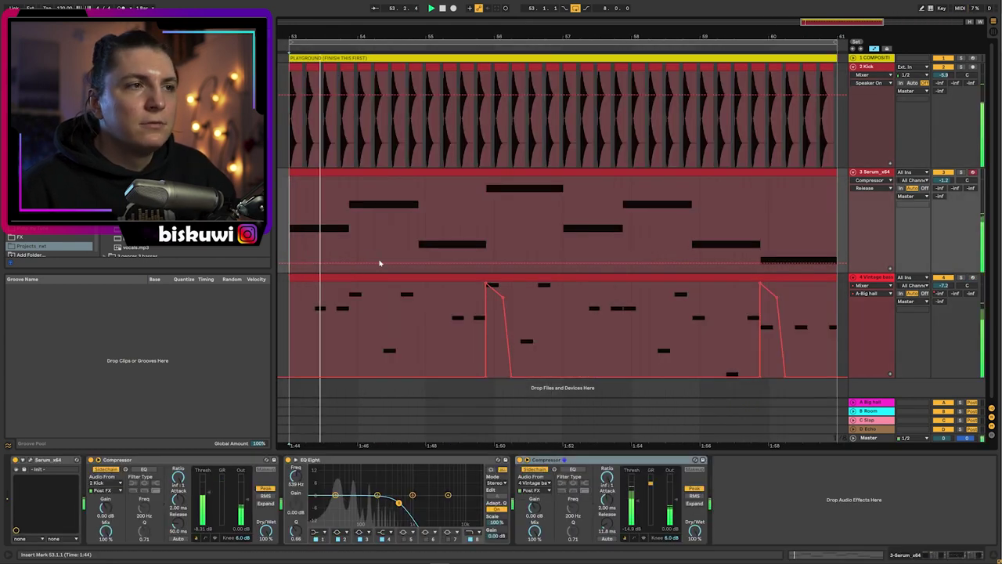
pyautogui.moveTo(406, 264)
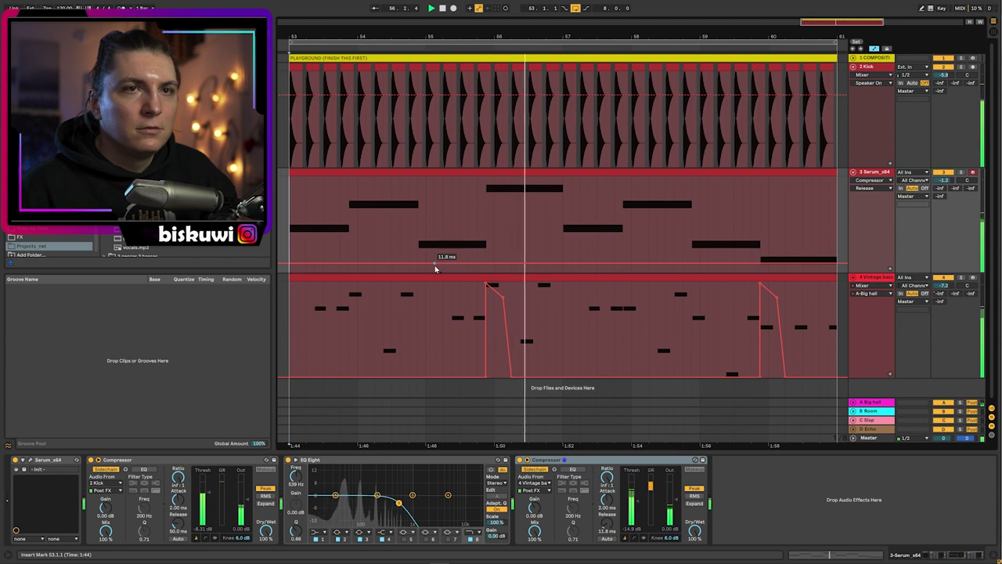
# Collapse all tracks, and solo the Hat (Freeze) track to play its first clip after 53.1.3
pyautogui.keyDown('alt'); pyautogui.click(853, 68); pyautogui.keyUp('alt')
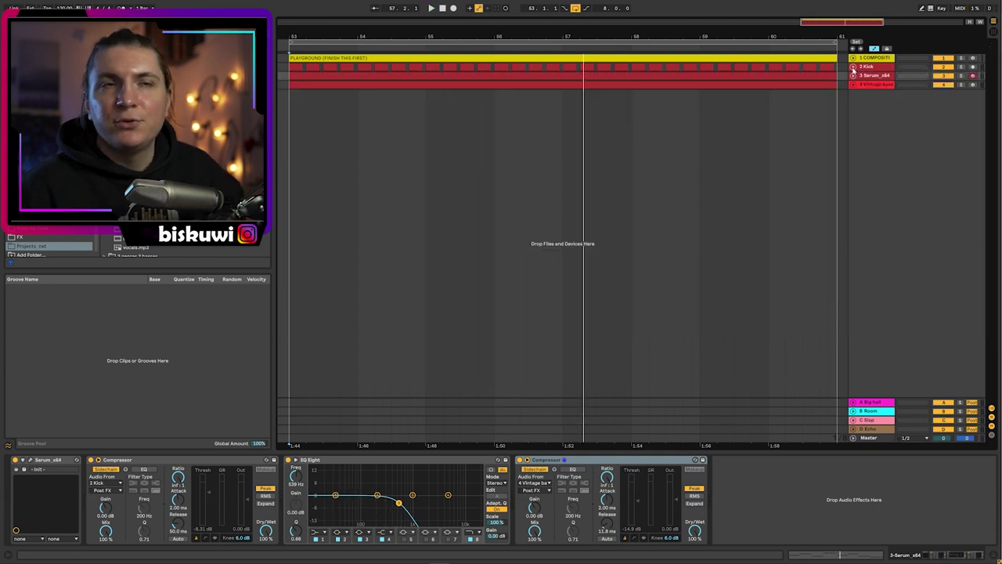
pyautogui.click(869, 85)
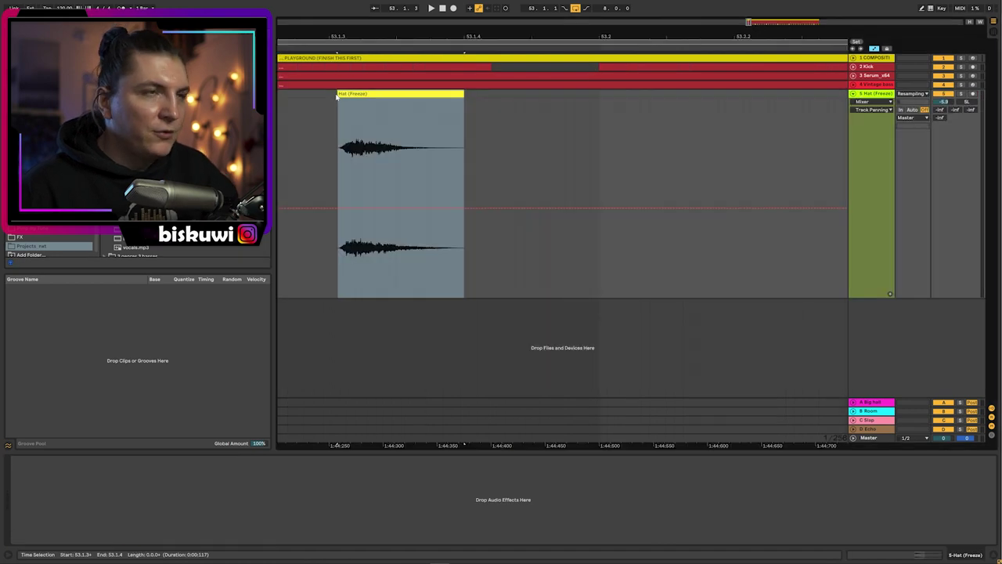
pyautogui.press('z')
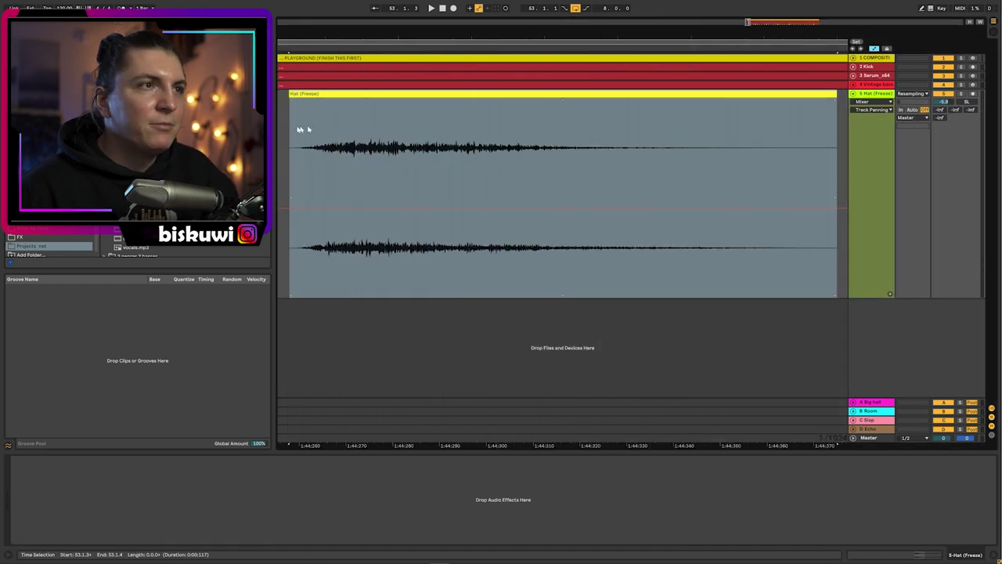
pyautogui.press('space')
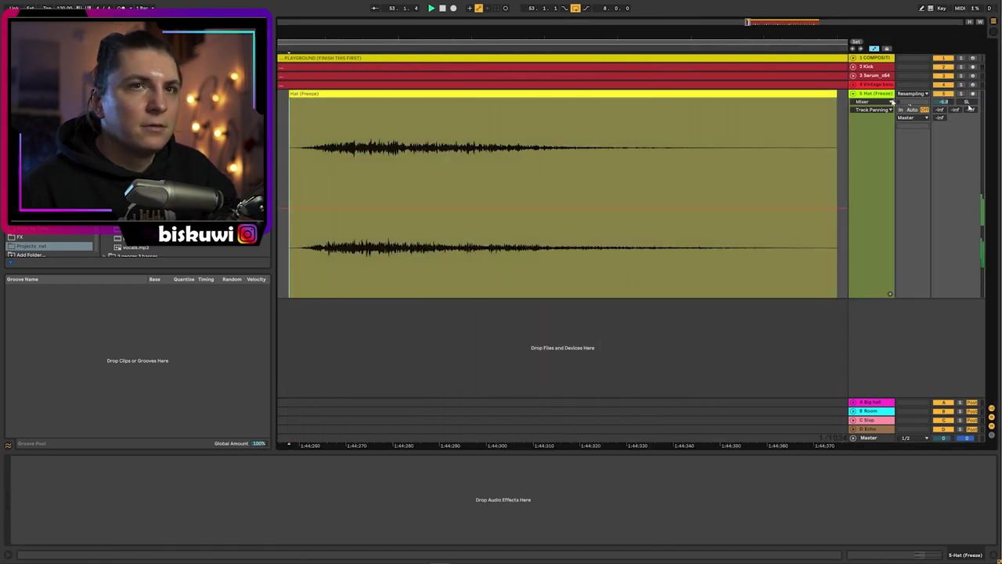
pyautogui.click(960, 94)
pyautogui.press('space')
pyautogui.press('space')
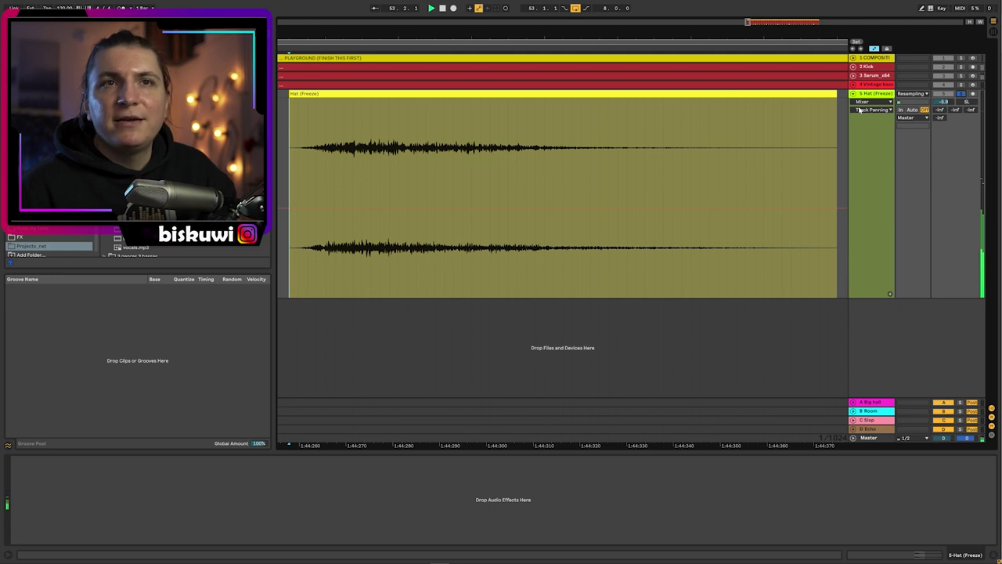
# Examine the placement of the Hat (Freeze) clips and compare their timing with the Godzin OHH clips during soloed playback
pyautogui.moveTo(507, 34); pyautogui.dragTo(492, 22)
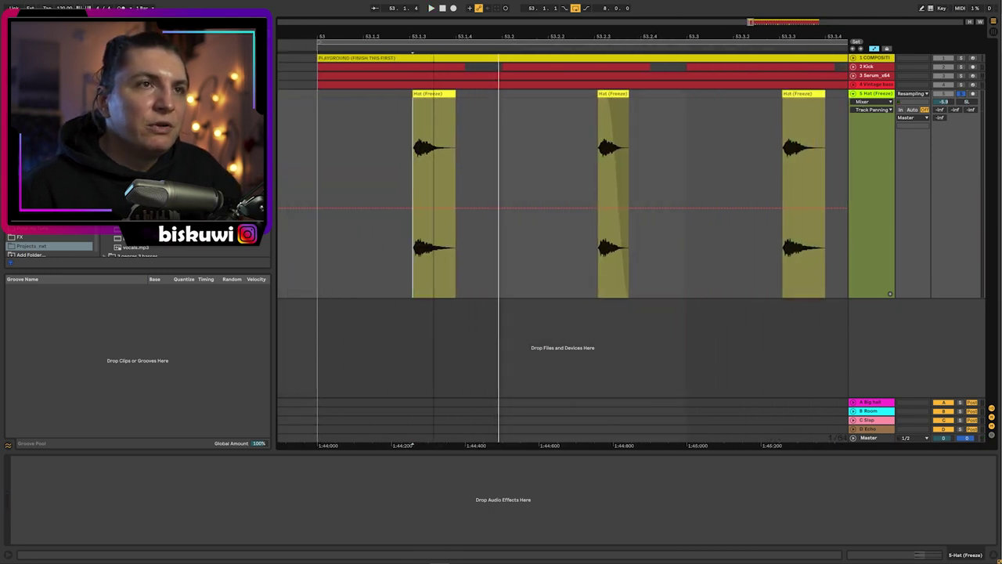
pyautogui.moveTo(706, 36); pyautogui.dragTo(552, 14)
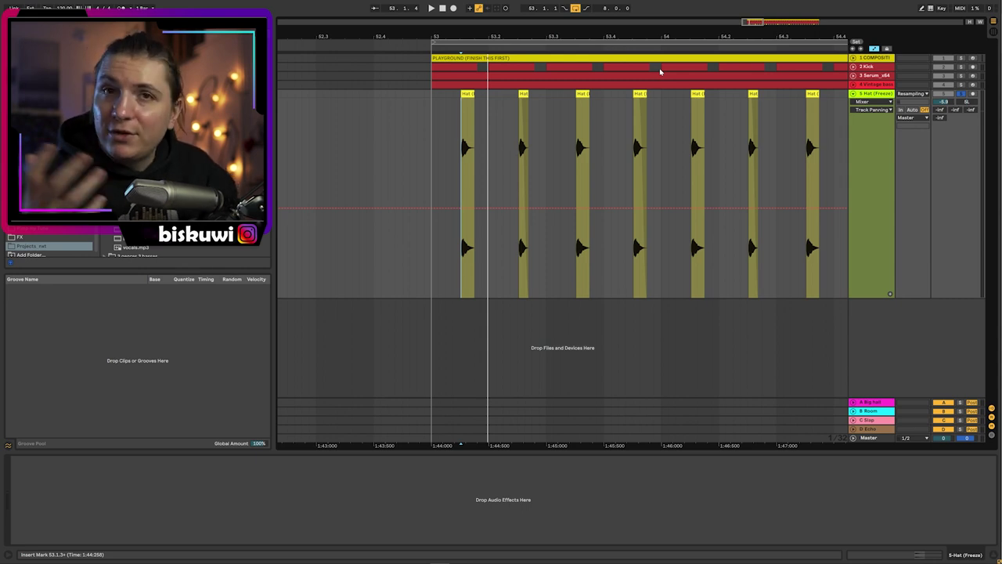
pyautogui.moveTo(626, 36); pyautogui.dragTo(425, 16)
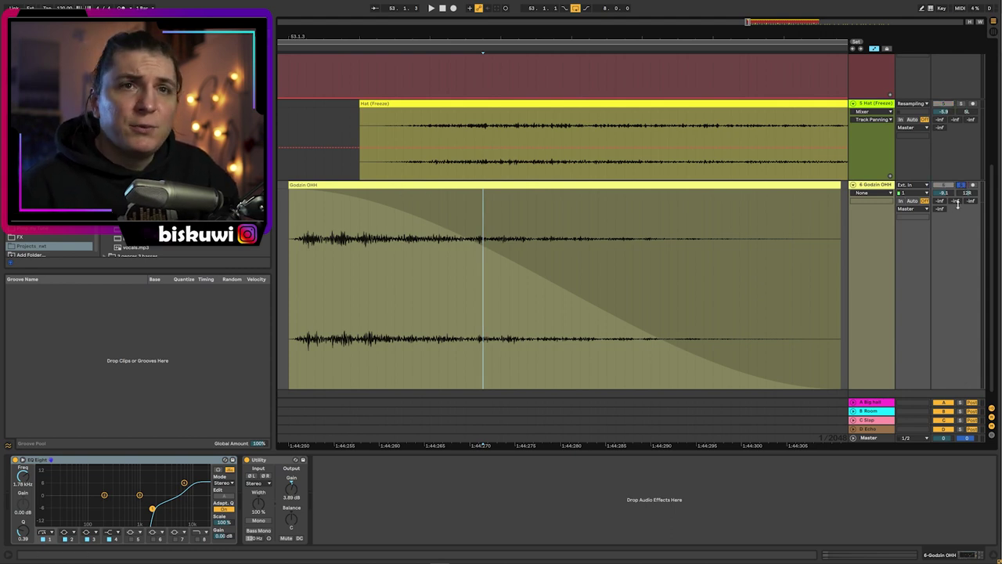
pyautogui.press('space')
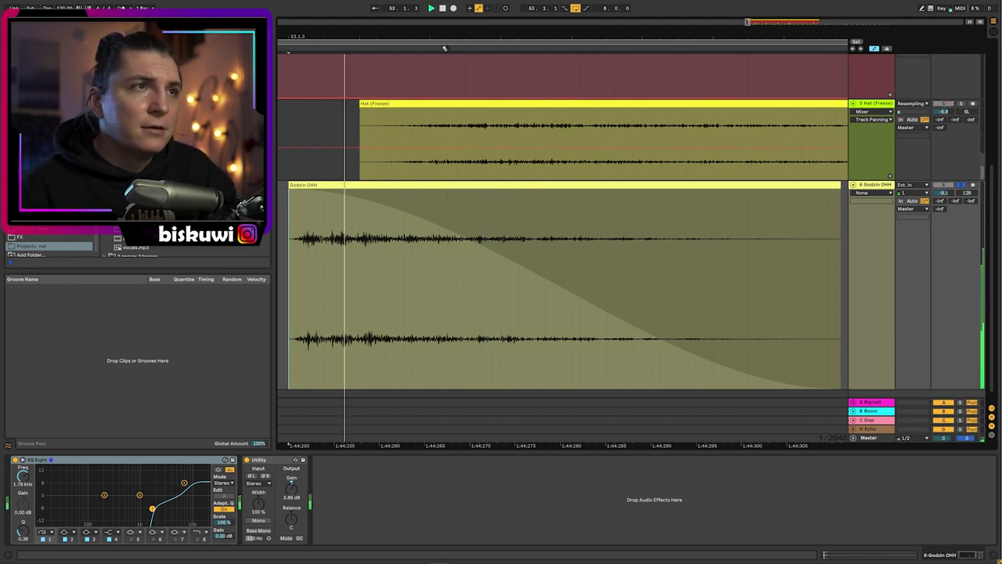
pyautogui.moveTo(443, 39); pyautogui.dragTo(442, 25)
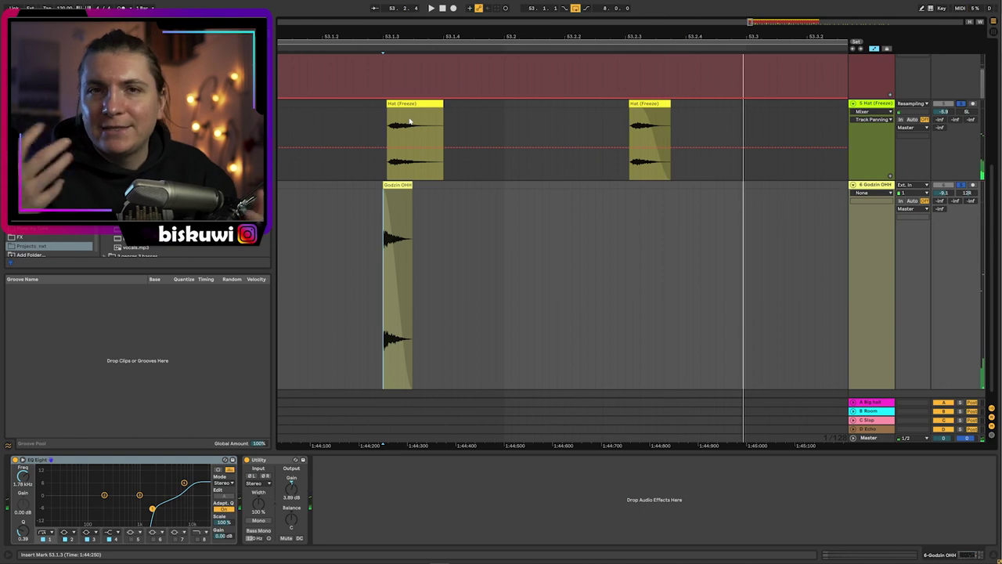
pyautogui.moveTo(407, 39); pyautogui.dragTo(407, 20)
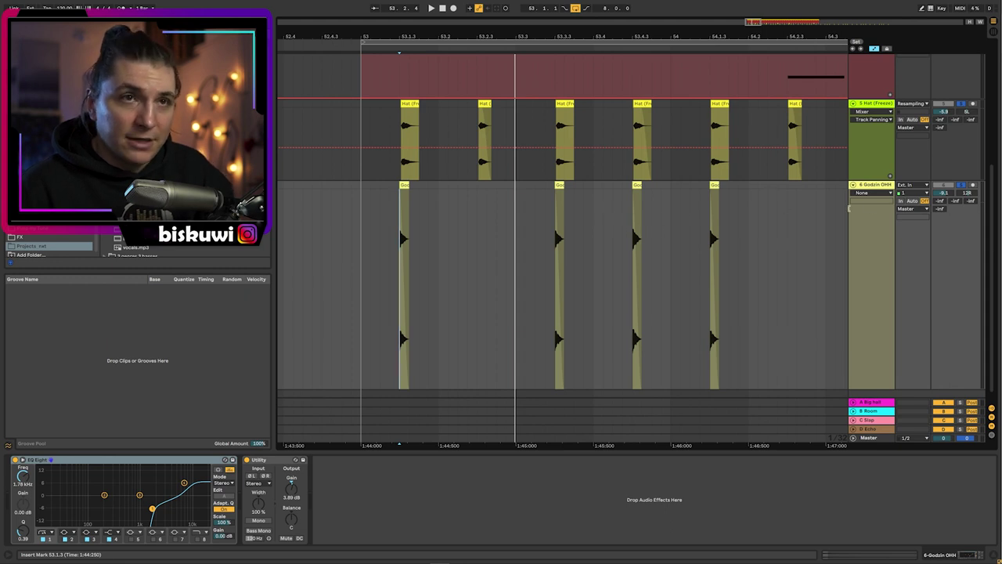
# Play the soloed Hat (Freeze) and Godzin OHH layers together from the start of bar 53
pyautogui.moveTo(667, 203); pyautogui.dragTo(360, 141)
pyautogui.press('z')
pyautogui.press('space')
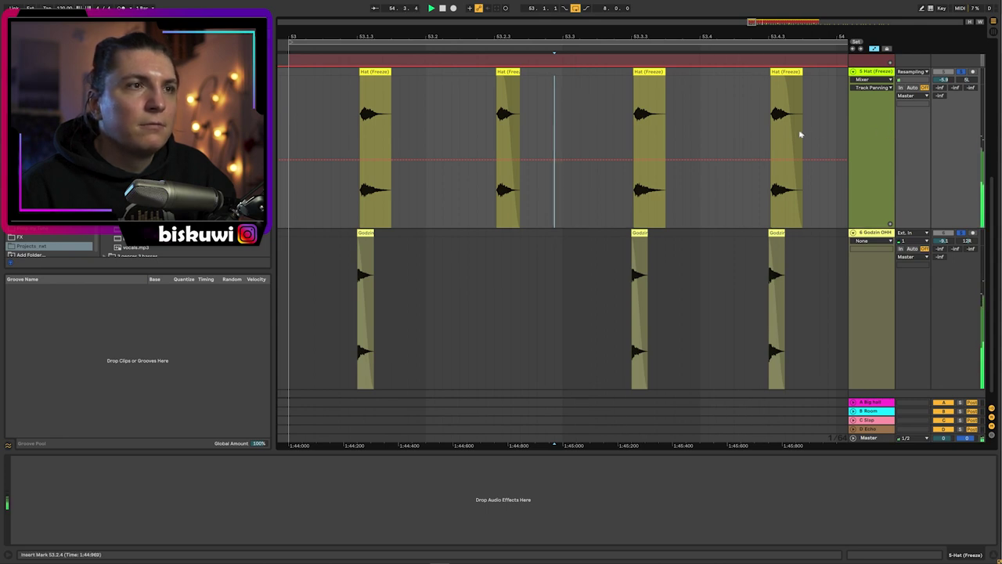
pyautogui.click(289, 141)
pyautogui.press('space')
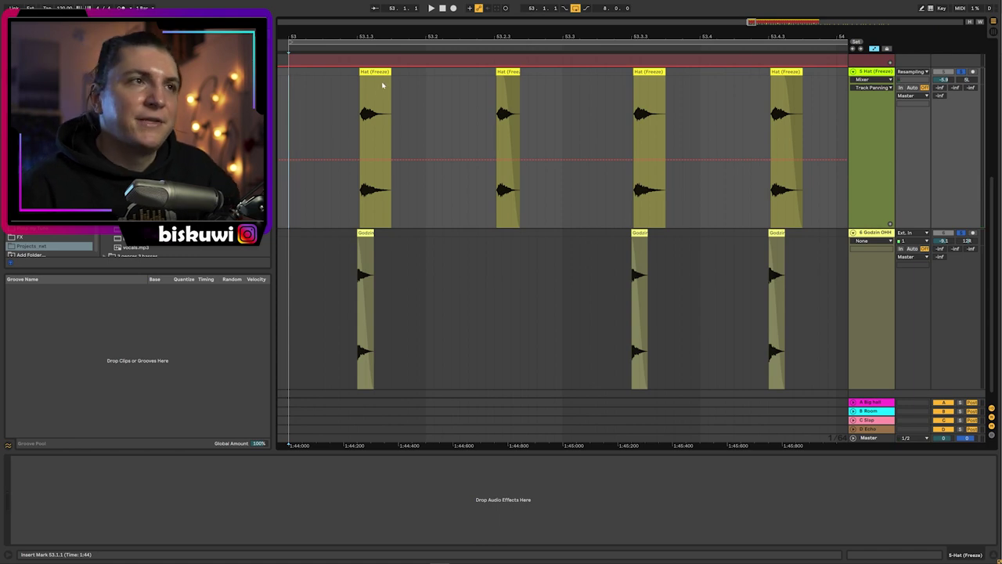
# Compare the timing and fades of the Hat (Freeze), Godzin OHH and Stephan OHH clips around 53.1.3, and play the layers together
pyautogui.moveTo(404, 39); pyautogui.dragTo(369, 18)
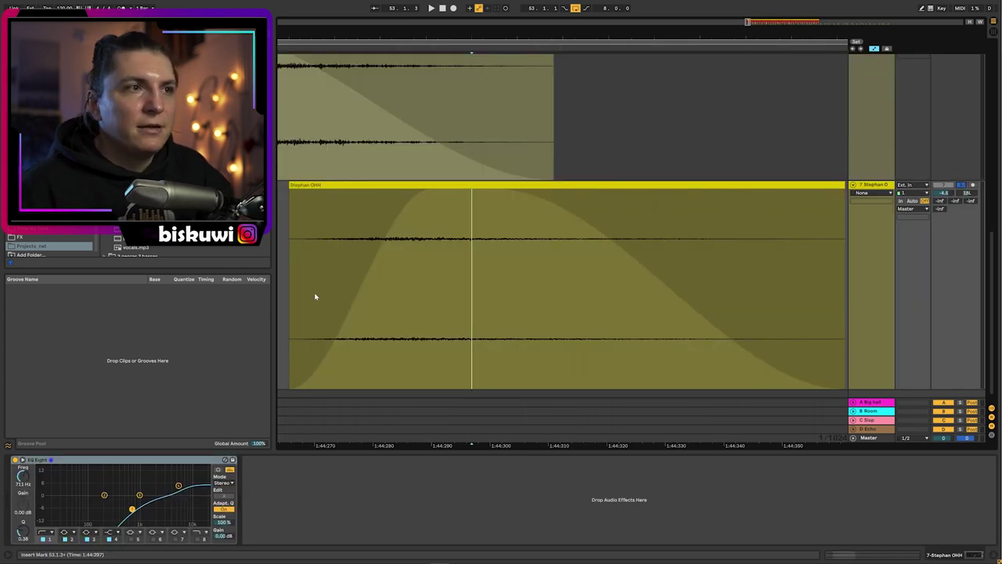
pyautogui.click(301, 275)
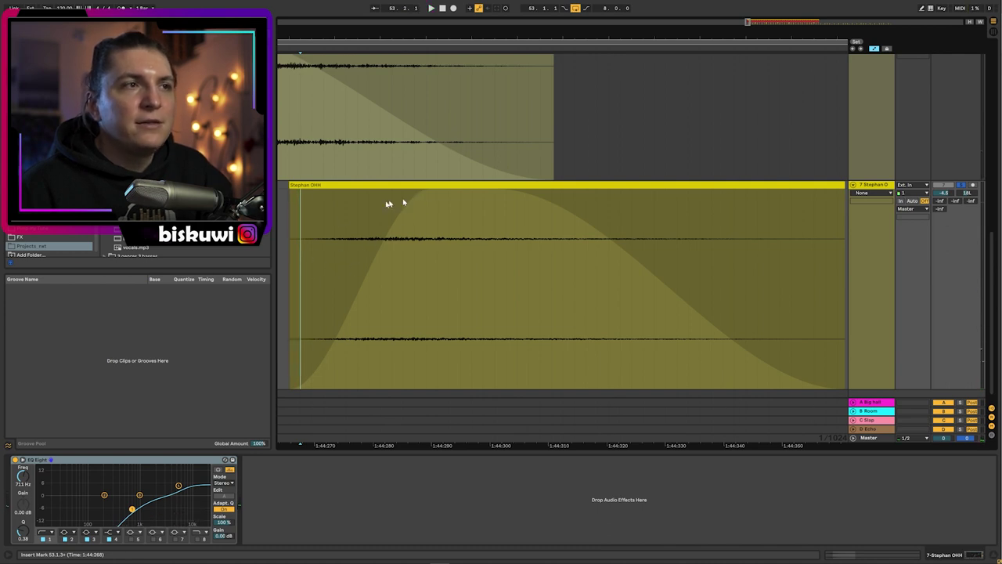
pyautogui.moveTo(427, 37); pyautogui.dragTo(419, 11)
pyautogui.scroll(3, 449, 287)
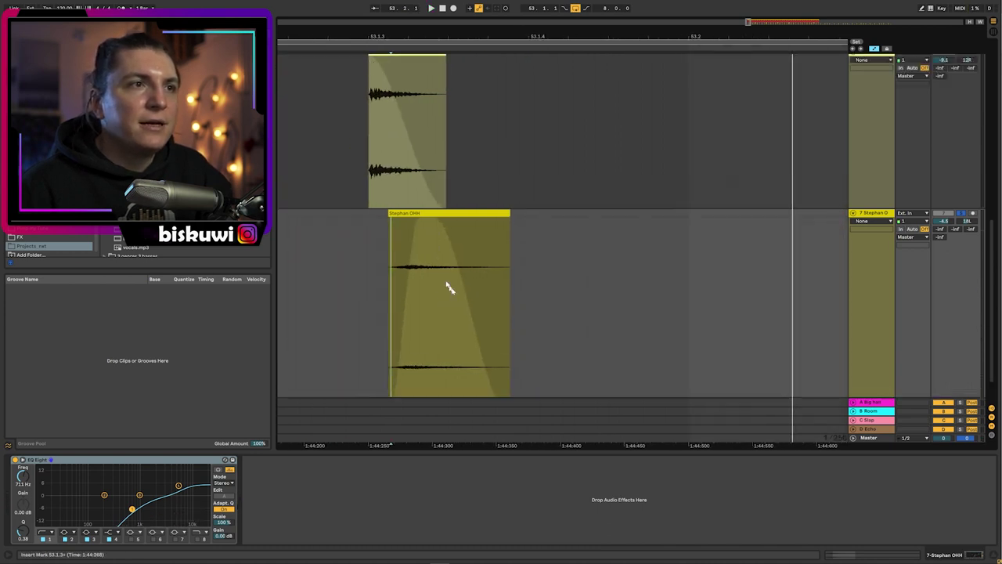
pyautogui.moveTo(587, 354); pyautogui.dragTo(431, 148)
pyautogui.moveTo(473, 207); pyautogui.dragTo(368, 80)
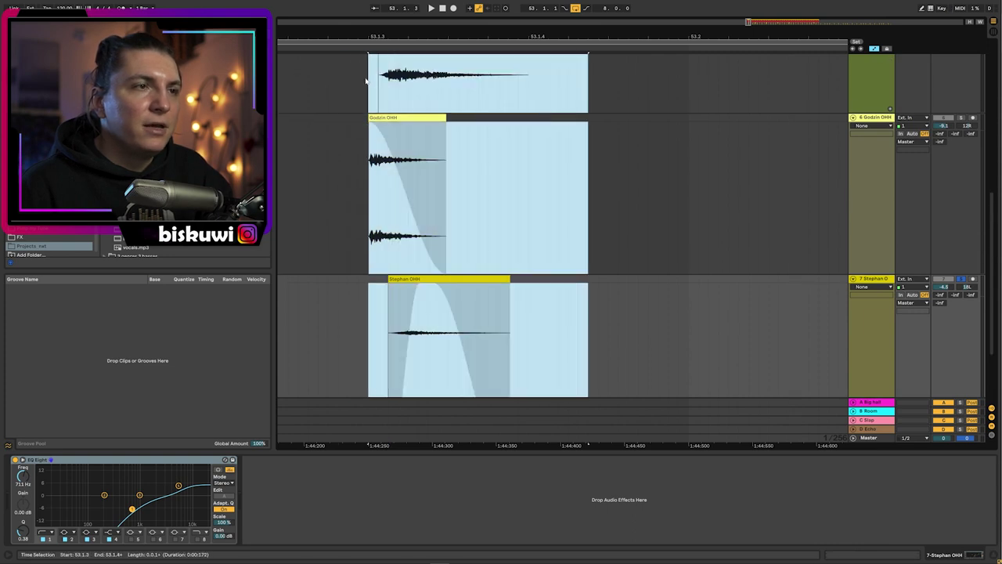
pyautogui.press('z')
pyautogui.click(565, 223)
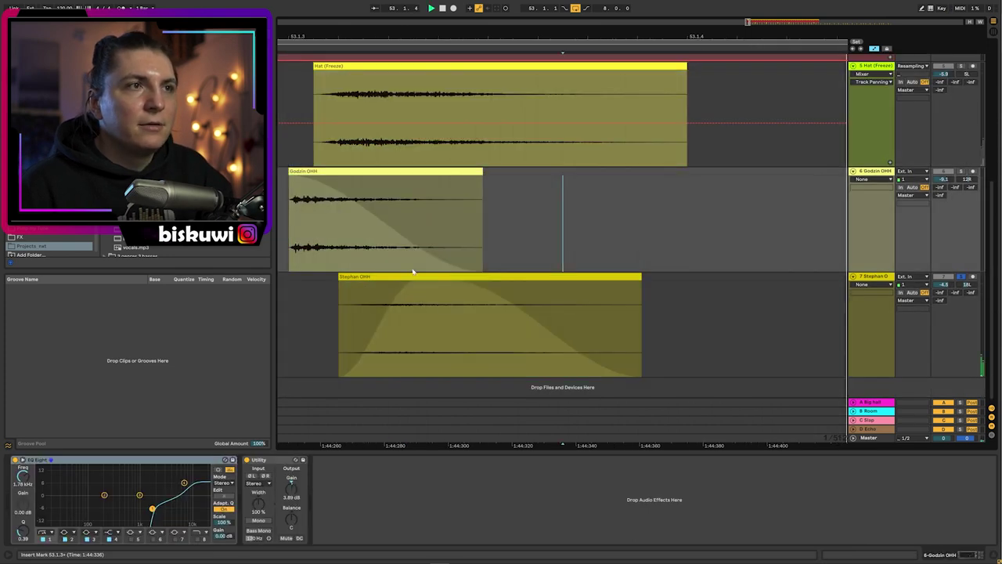
pyautogui.press('space')
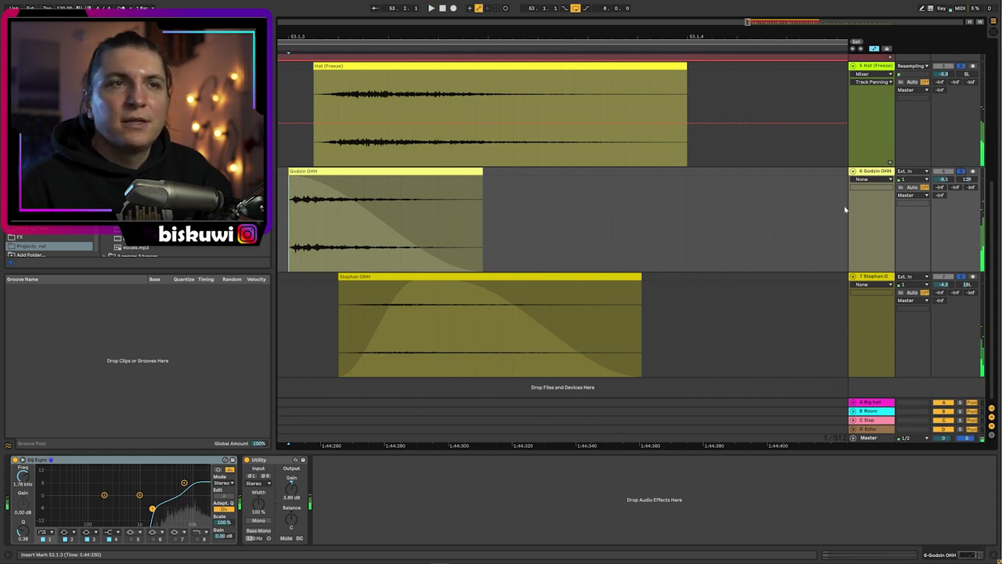
# Group the Hat (Freeze), Godzin OHH and Stephan OHH tracks after playing the loop from bar 53
pyautogui.moveTo(547, 36); pyautogui.dragTo(542, 6)
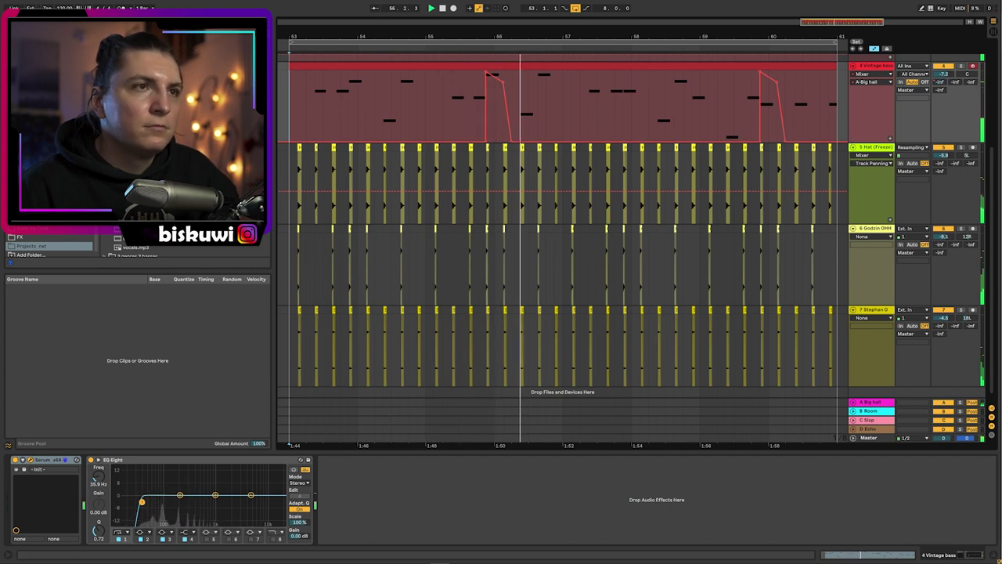
pyautogui.press('space')
pyautogui.click(876, 148)
pyautogui.keyDown('shift'); pyautogui.click(880, 310); pyautogui.keyUp('shift')
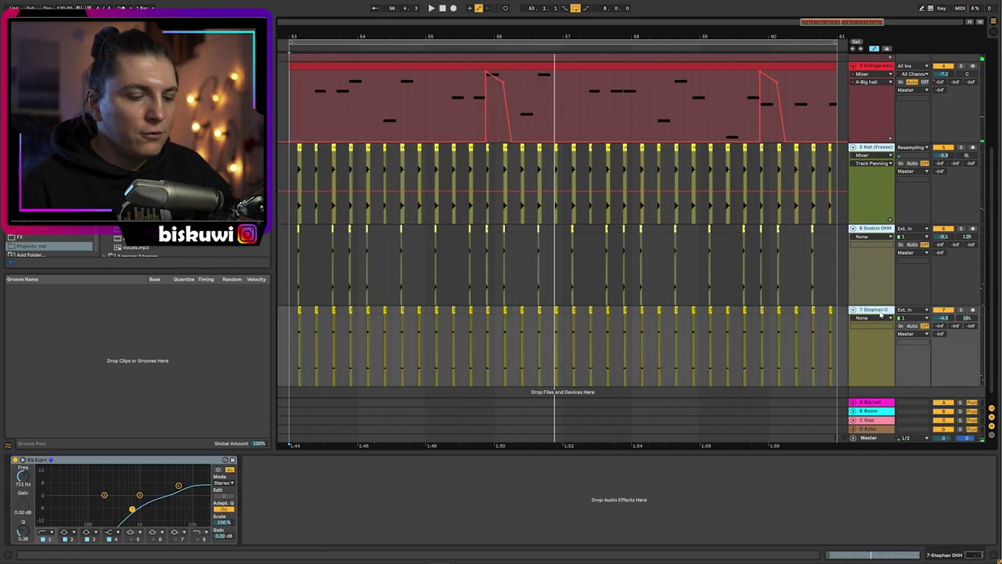
pyautogui.hotkey('ctrl', 'g')
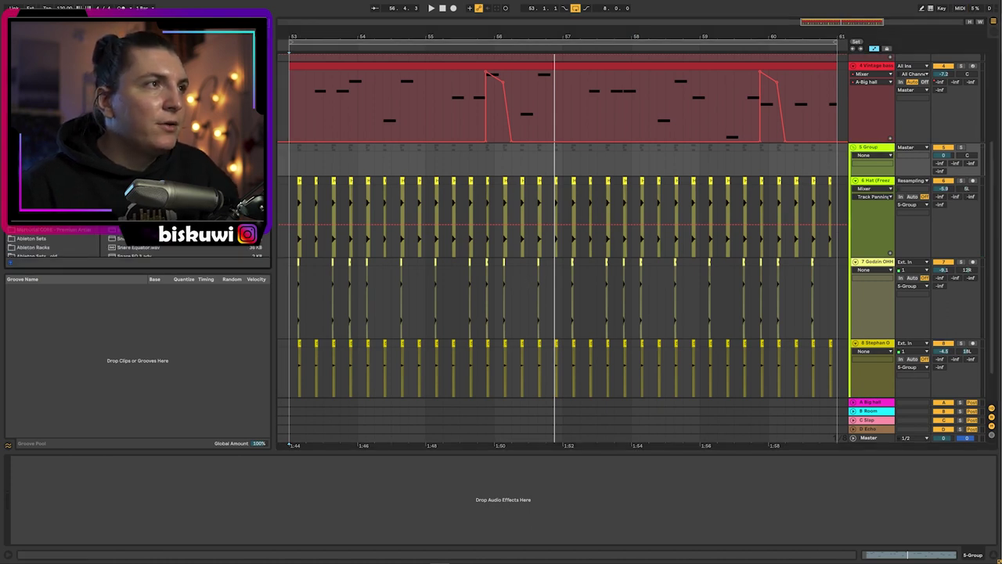
# Add EQ Eight to the hat group and set band 1 to a steep low cut at 417 Hz
pyautogui.press('Return')
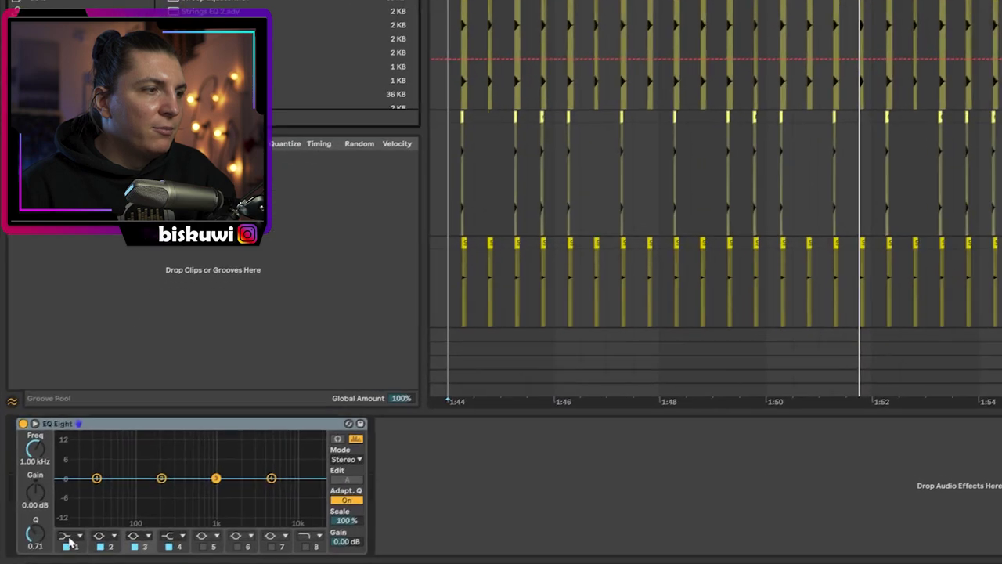
pyautogui.click(44, 532)
pyautogui.click(44, 476)
pyautogui.moveTo(95, 483); pyautogui.dragTo(201, 486)
pyautogui.press('space')
# Add a Glue Compressor to the hat group and insert Overdrive between it and EQ Eight
pyautogui.hotkey('ctrl', 'f')
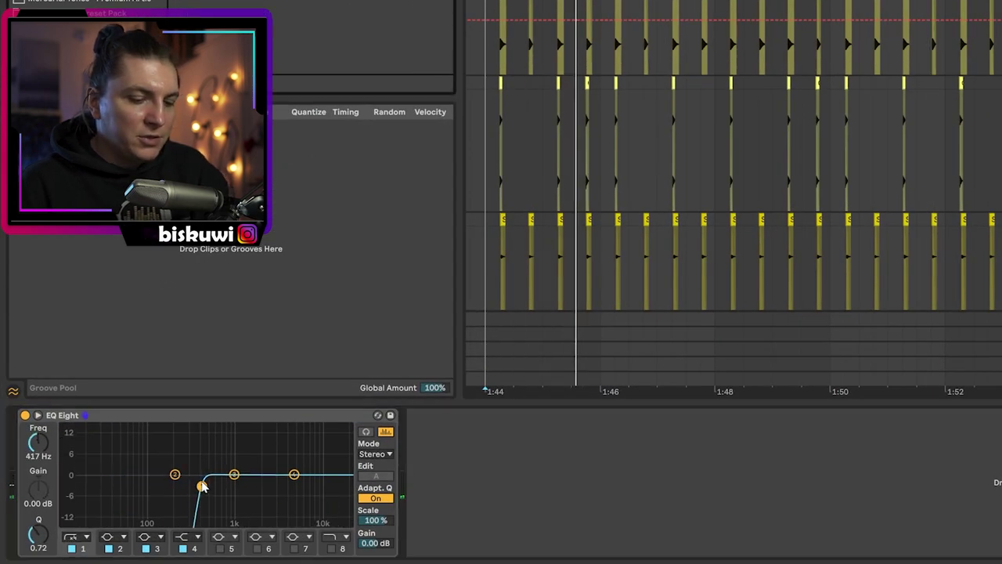
pyautogui.press('Return')
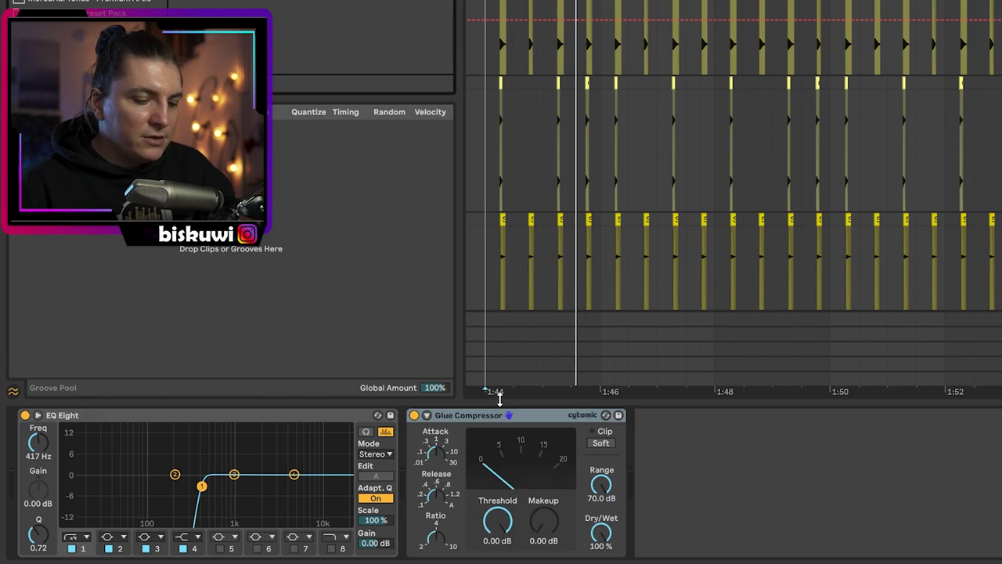
pyautogui.write('over')
pyautogui.moveTo(235, 4); pyautogui.dragTo(479, 456)
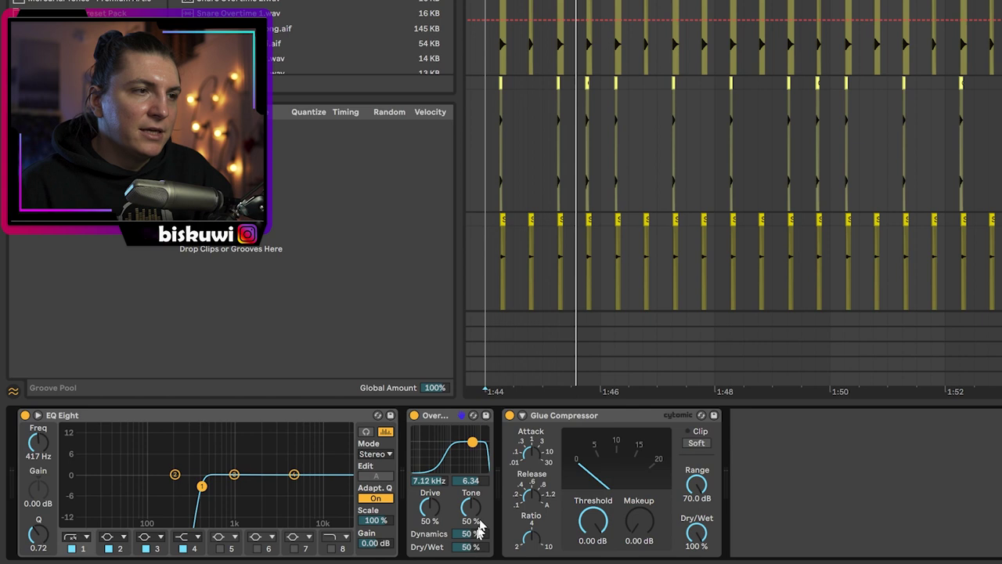
# Set Overdrive to 22% Drive, 65% Tone, 11% Dynamics and 7% Dry/Wet, and the Glue Compressor to -24.1 dB Threshold and 1.90 dB Makeup
pyautogui.press('space')
pyautogui.moveTo(467, 546)
pyautogui.mouseDown()
pyautogui.moveTo(473, 563)
pyautogui.moveTo(472, 551)
pyautogui.mouseUp()
pyautogui.moveTo(474, 513); pyautogui.dragTo(430, 541)
pyautogui.moveTo(593, 521); pyautogui.dragTo(593, 563)
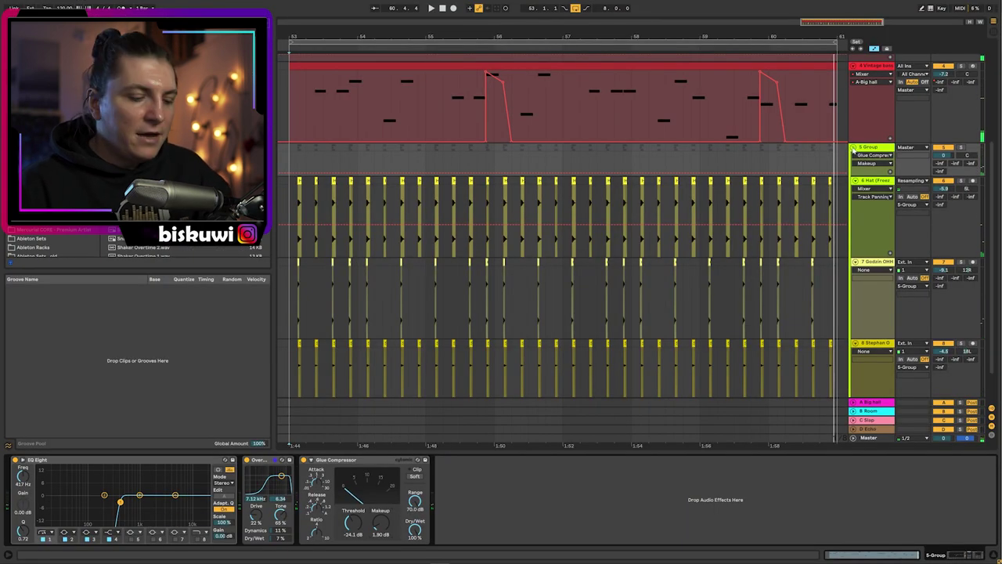
# Collapse the hat group and audition the soloed Clap track's clip just before 53.2
pyautogui.keyDown('alt'); pyautogui.click(854, 148); pyautogui.keyUp('alt')
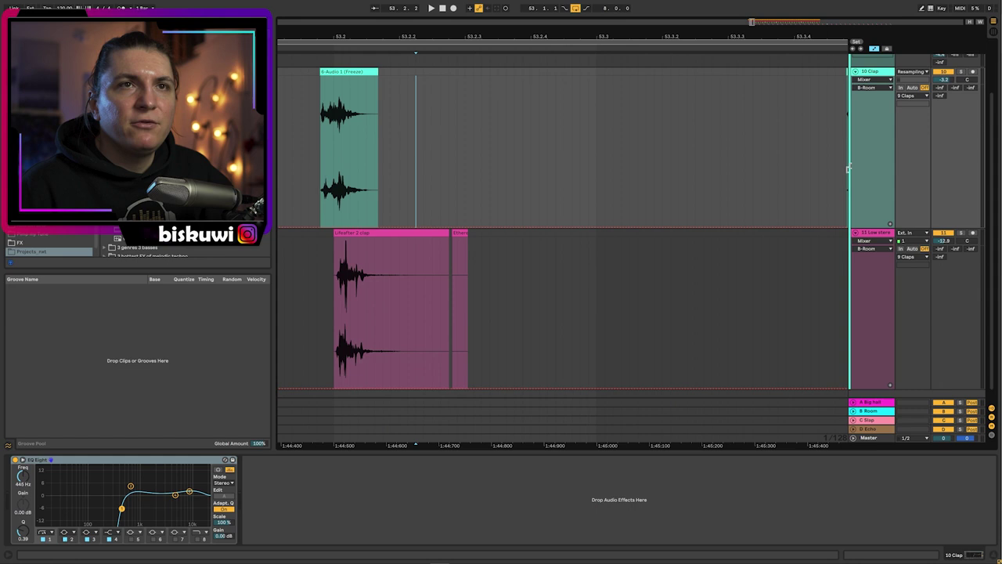
pyautogui.scroll(1, 846, 173)
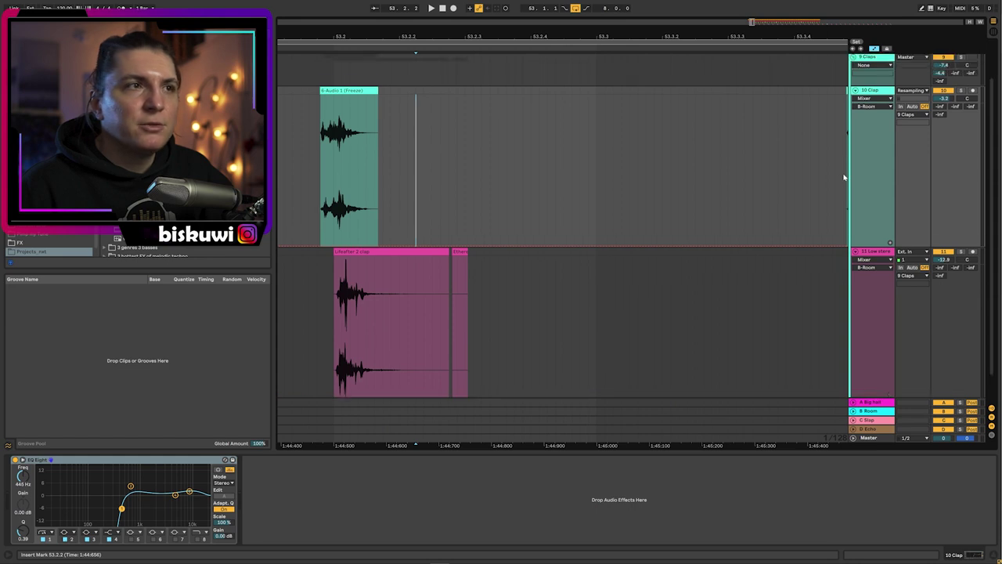
pyautogui.press('space')
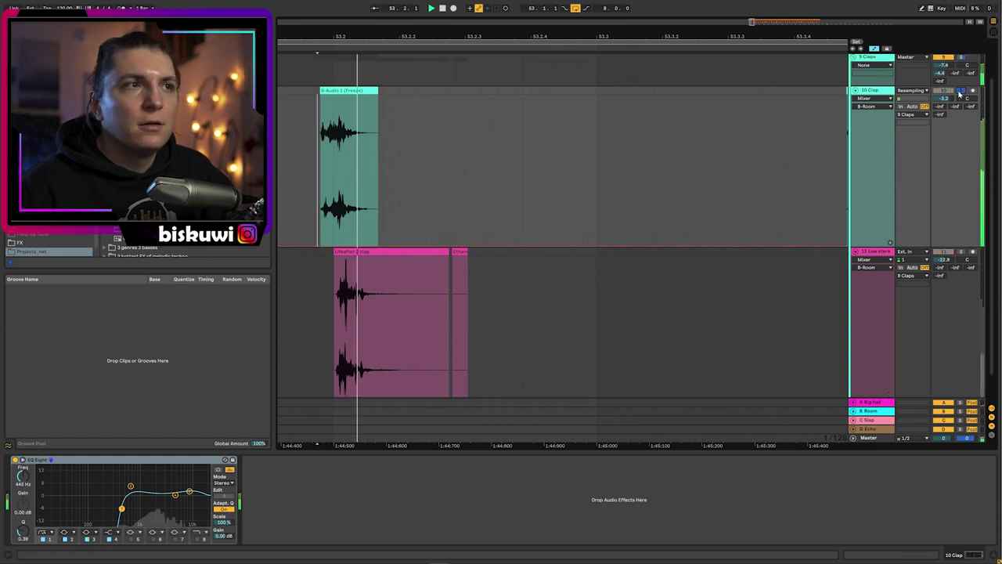
pyautogui.press('space')
pyautogui.press('space')
pyautogui.press('space')
pyautogui.press('space')
pyautogui.press('space')
# Set the Claps group's Big hall send to -23.7 dB and replay the clap
pyautogui.click(944, 72)
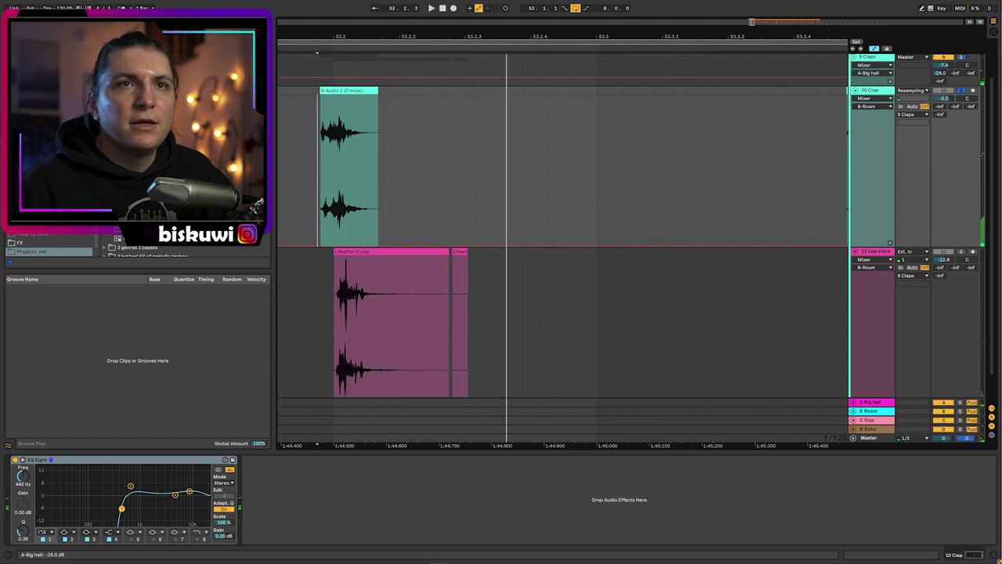
pyautogui.press('space')
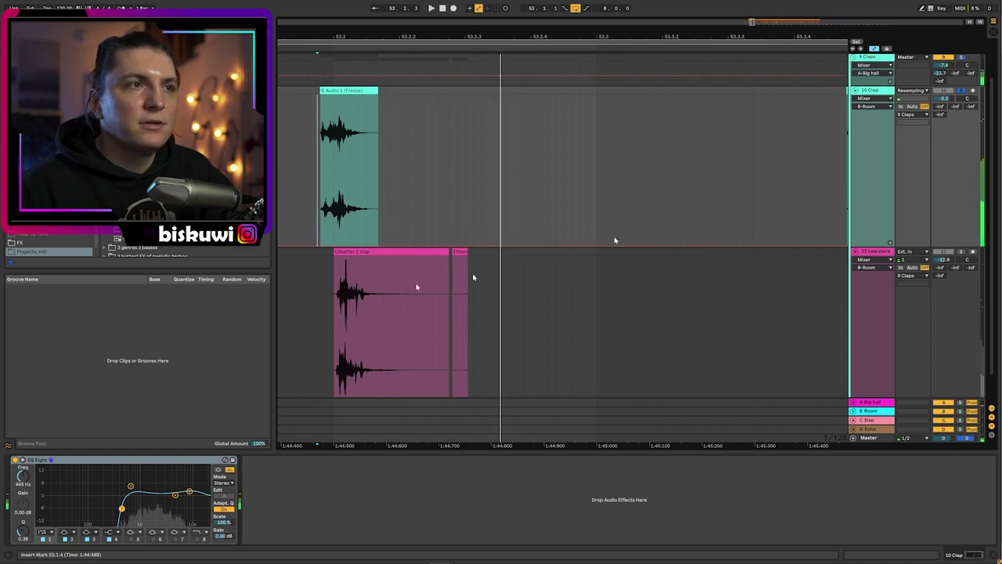
pyautogui.press('space')
# Solo the Low stereo clap track and audition its clip at 53.2
pyautogui.click(860, 271)
pyautogui.click(962, 253)
pyautogui.press('space')
pyautogui.press('space')
pyautogui.press('space')
pyautogui.press('space')
pyautogui.press('space')
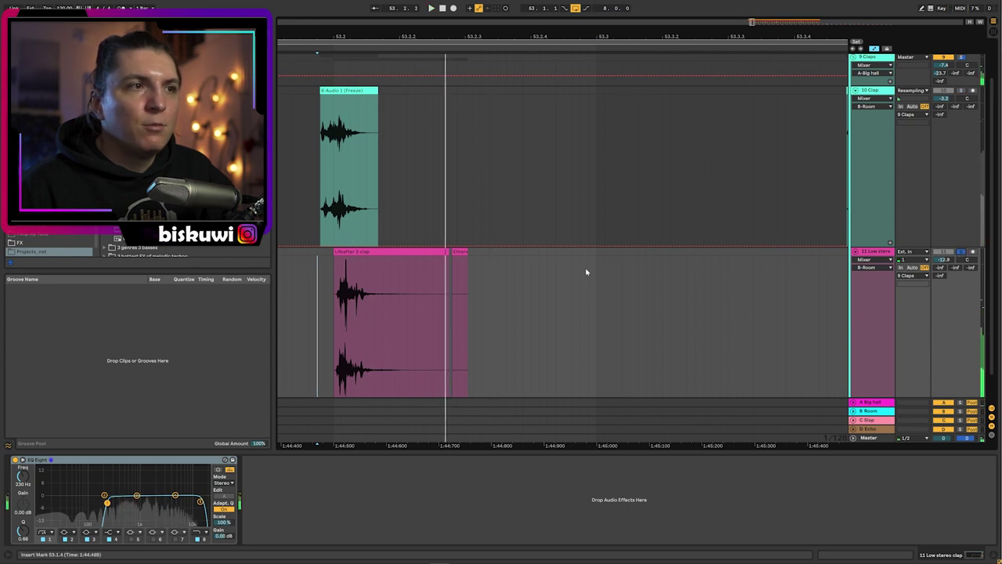
pyautogui.press('space')
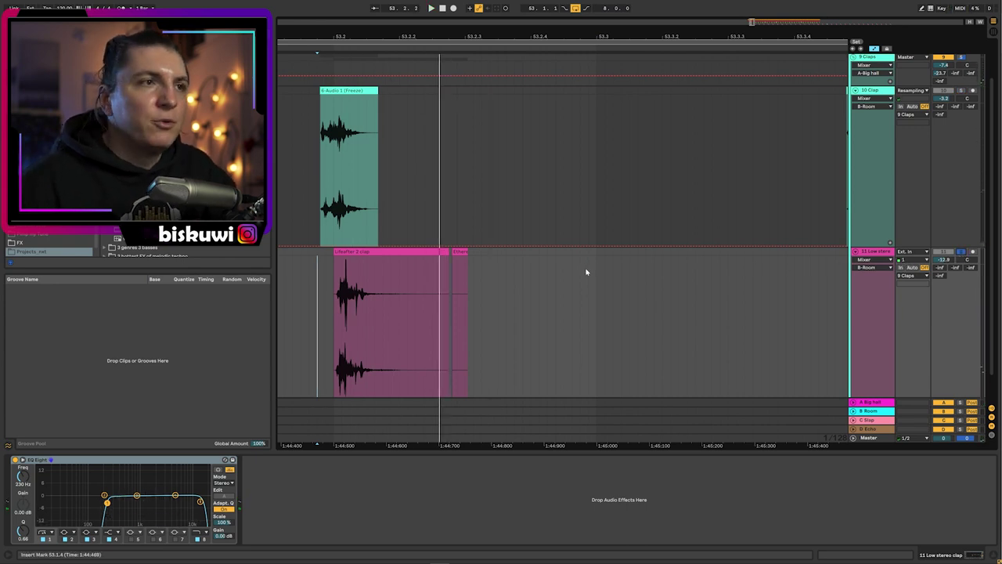
# Audition both clap layers together by soloing and playing the Claps group
pyautogui.click(961, 58)
pyautogui.press('space')
pyautogui.press('space')
pyautogui.press('space')
pyautogui.click(870, 58)
pyautogui.press('space')
pyautogui.press('space')
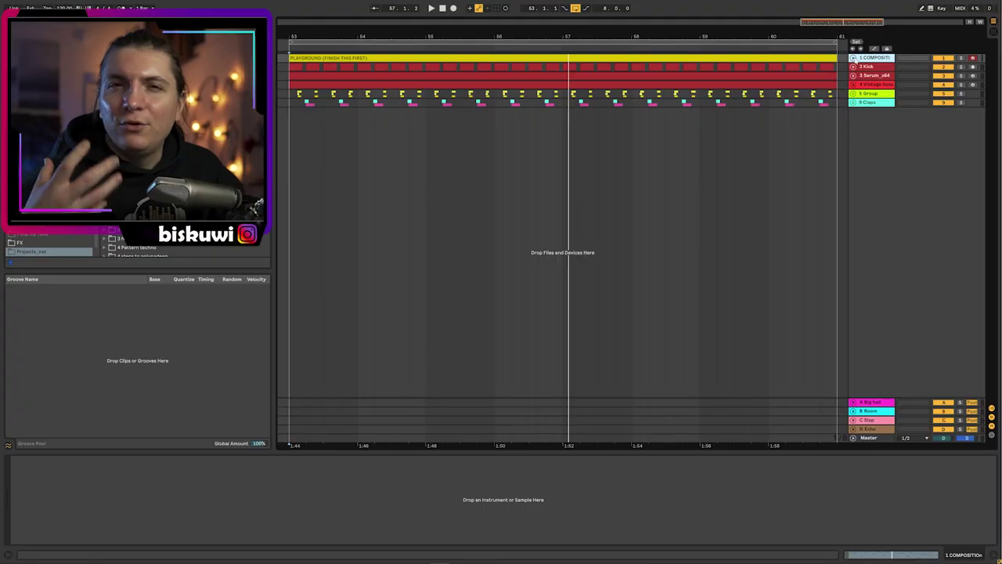
# Load the Basic_Wrd wavetable into OSC A of the new Serum instance, adjust its wavetable position and check it in playback
pyautogui.click(813, 72)
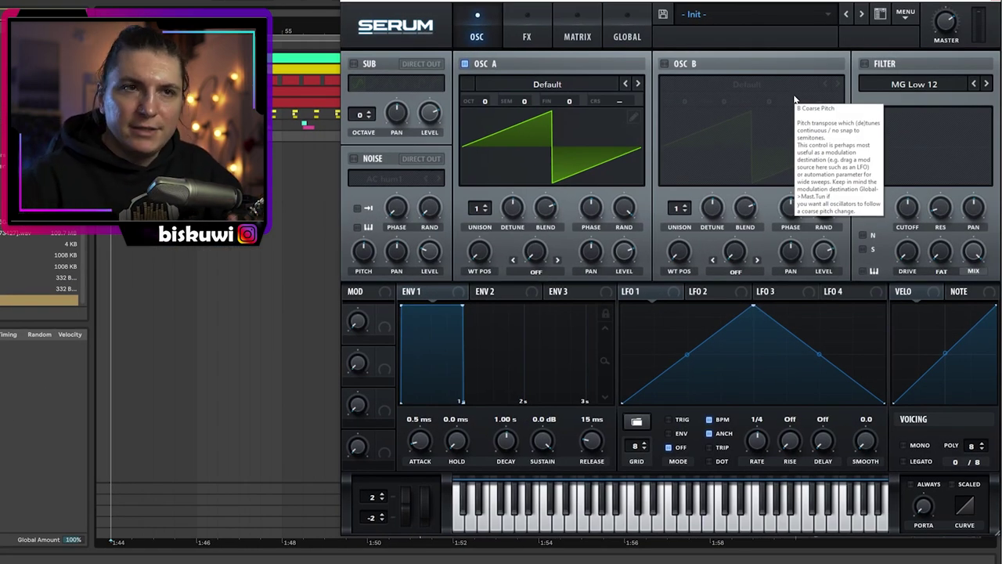
pyautogui.click(637, 84)
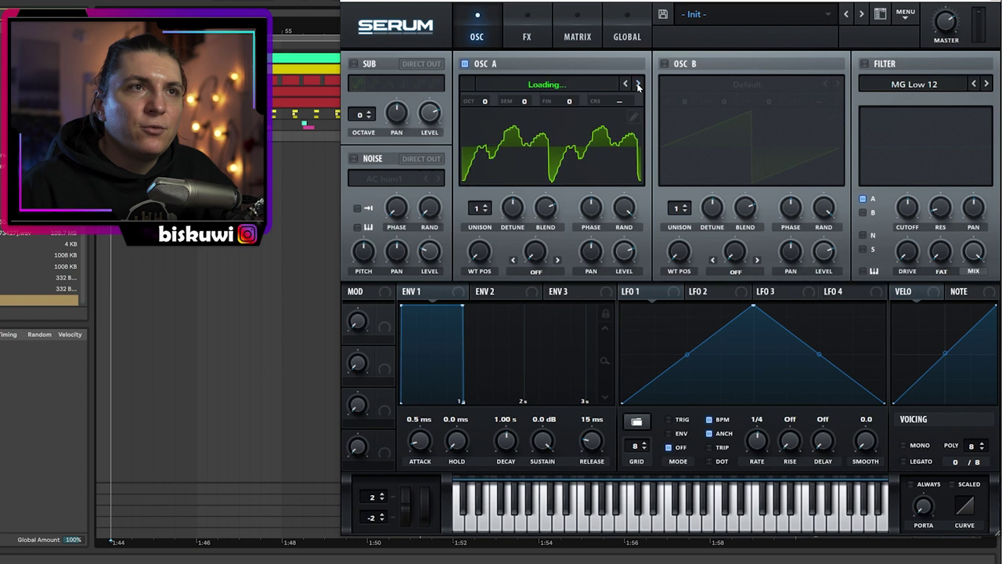
pyautogui.click(638, 84)
pyautogui.click(637, 85)
pyautogui.click(627, 84)
pyautogui.click(626, 85)
pyautogui.click(627, 85)
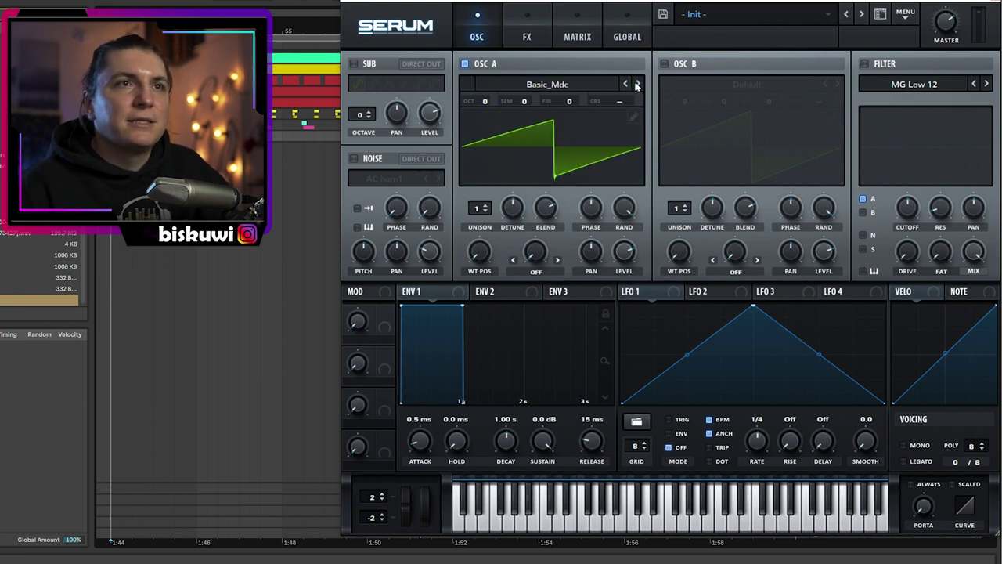
pyautogui.click(639, 84)
pyautogui.moveTo(479, 251); pyautogui.dragTo(495, 185)
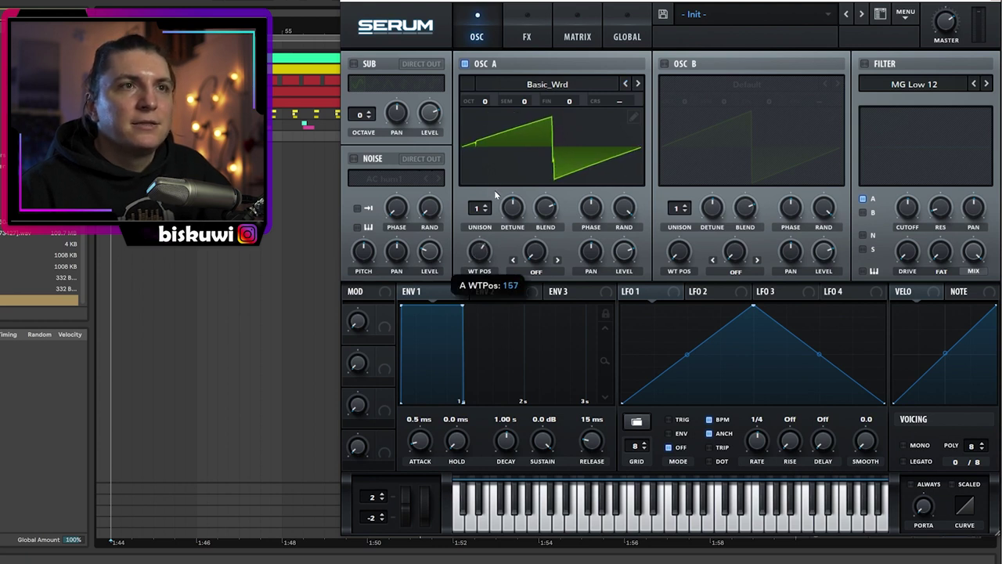
pyautogui.press('space')
pyautogui.press('space')
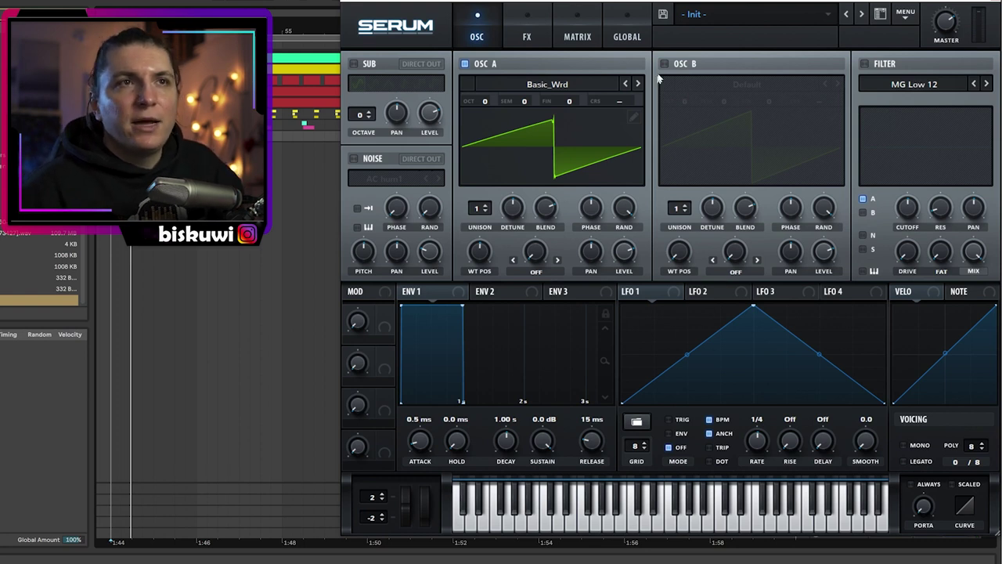
# Enable OSC B and set the octave of both OSC A and OSC B to -1
pyautogui.click(664, 65)
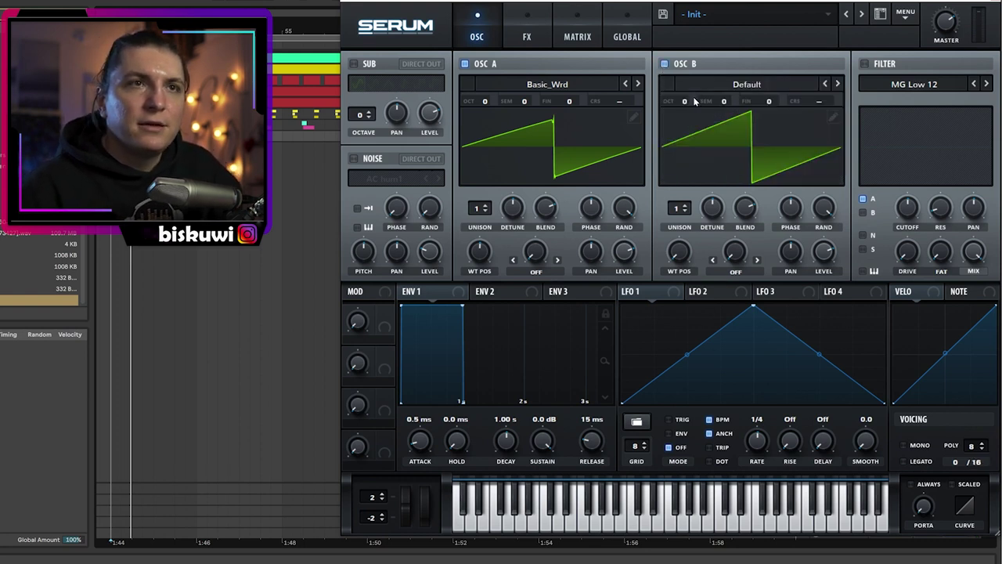
pyautogui.moveTo(488, 102); pyautogui.dragTo(491, 112)
pyautogui.moveTo(689, 100); pyautogui.dragTo(691, 120)
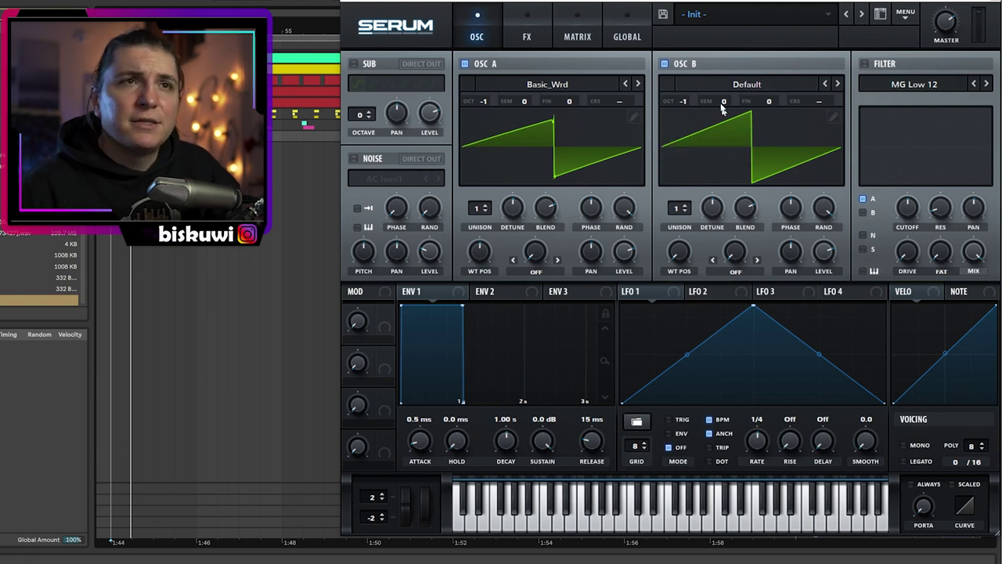
# Load the Basic_Mdc wavetable into OSC B and raise its wavetable position to a rounded, sine-like shape
pyautogui.click(837, 83)
pyautogui.click(837, 83)
pyautogui.click(837, 83)
pyautogui.click(826, 83)
pyautogui.click(826, 84)
pyautogui.moveTo(679, 251); pyautogui.dragTo(691, 225)
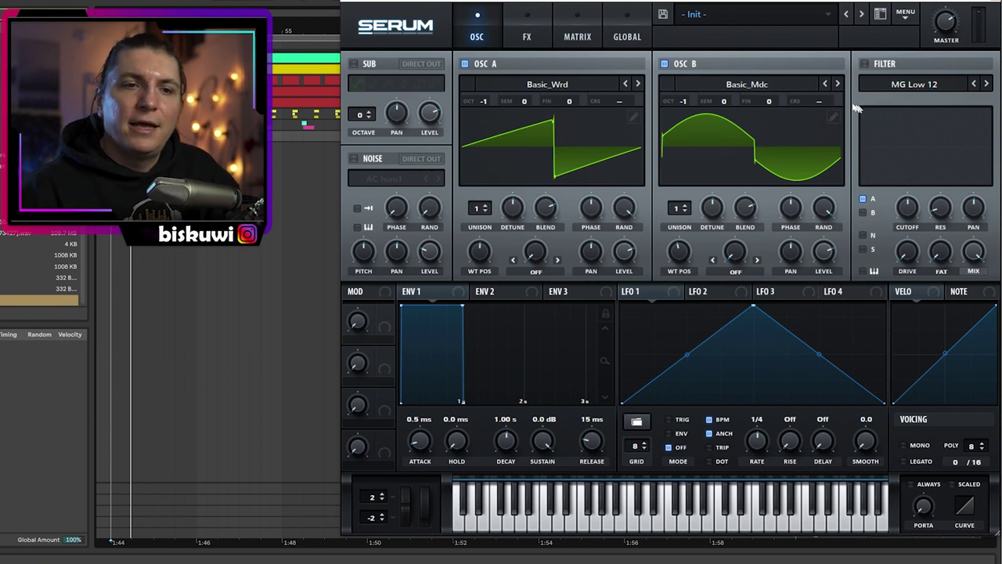
# Route both oscillators through the MG Low 12 filter with a lowered cutoff, and set unison to 3 on OSC A and 4 on OSC B
pyautogui.click(865, 64)
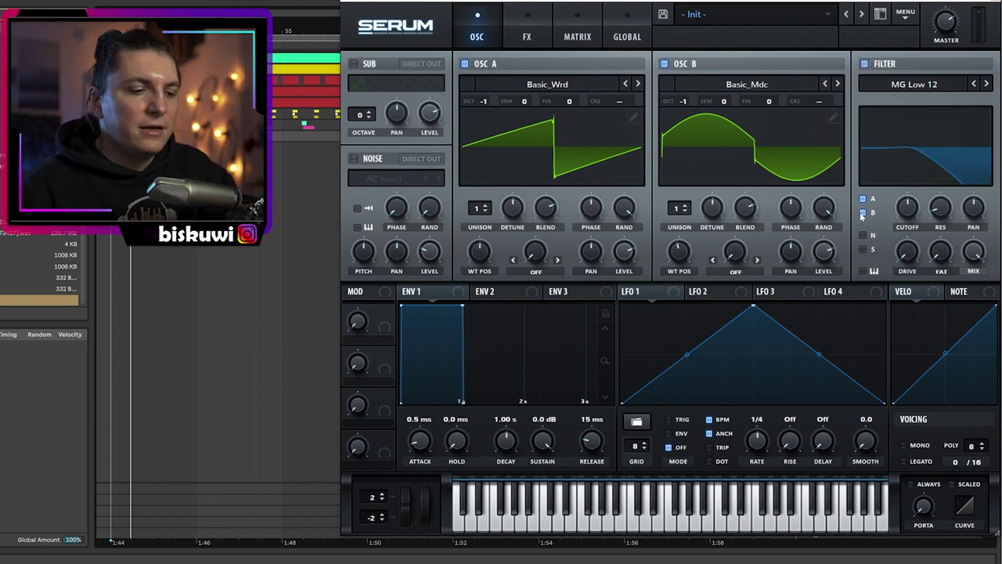
pyautogui.moveTo(906, 212); pyautogui.dragTo(905, 240)
pyautogui.moveTo(682, 209); pyautogui.dragTo(685, 185)
pyautogui.moveTo(478, 213); pyautogui.dragTo(479, 190)
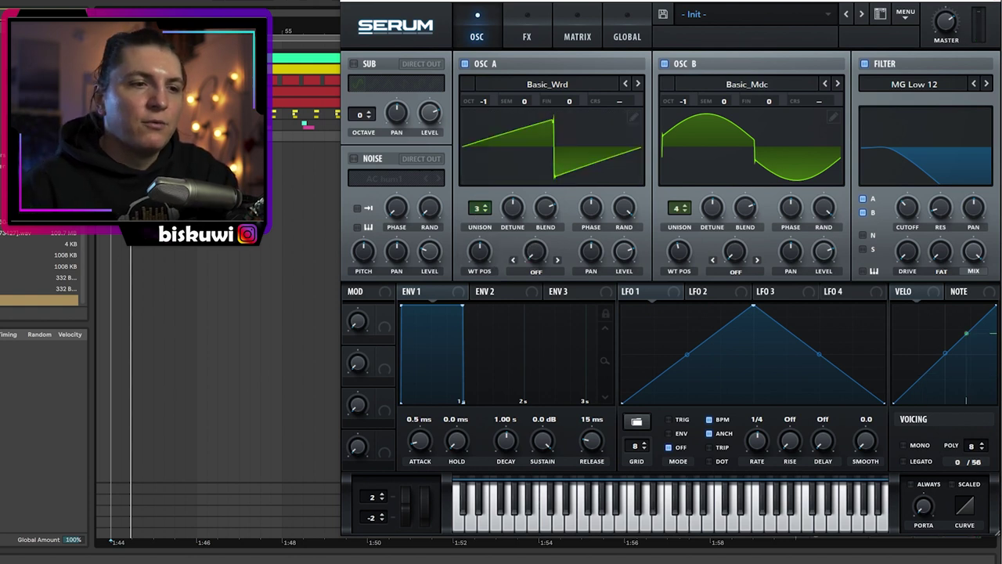
# Shape ENV 1 with 17 ms attack, 985 ms decay, -3.5 dB sustain and 446 ms release, and lower both oscillators' unison detune
pyautogui.moveTo(462, 306); pyautogui.dragTo(461, 322)
pyautogui.moveTo(401, 306); pyautogui.dragTo(407, 303)
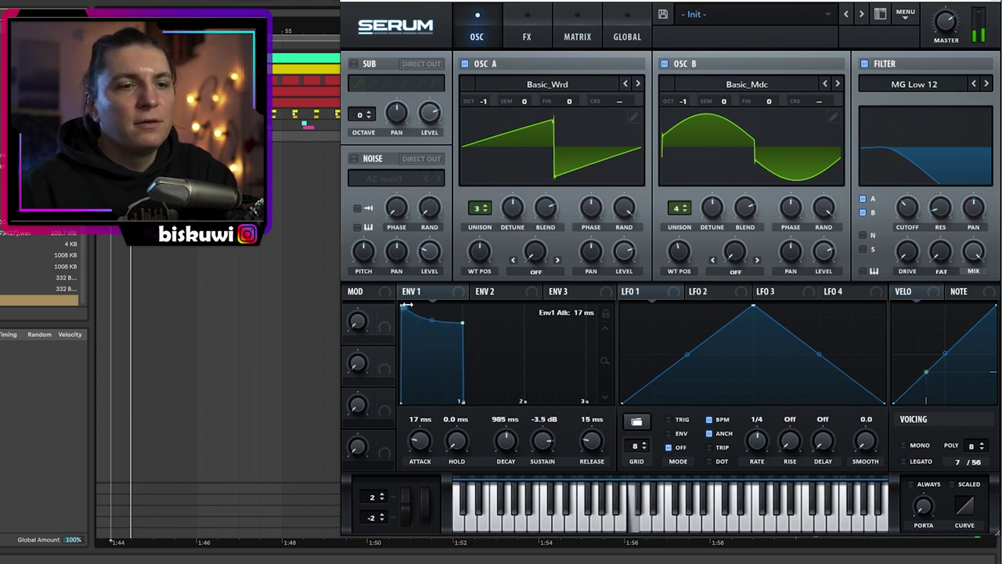
pyautogui.moveTo(593, 443); pyautogui.dragTo(602, 428)
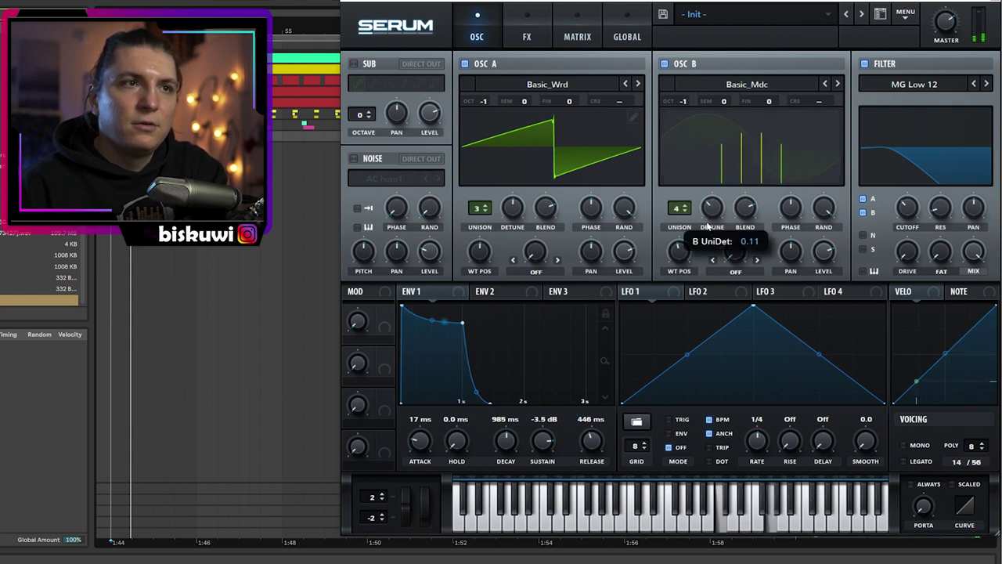
pyautogui.moveTo(505, 225)
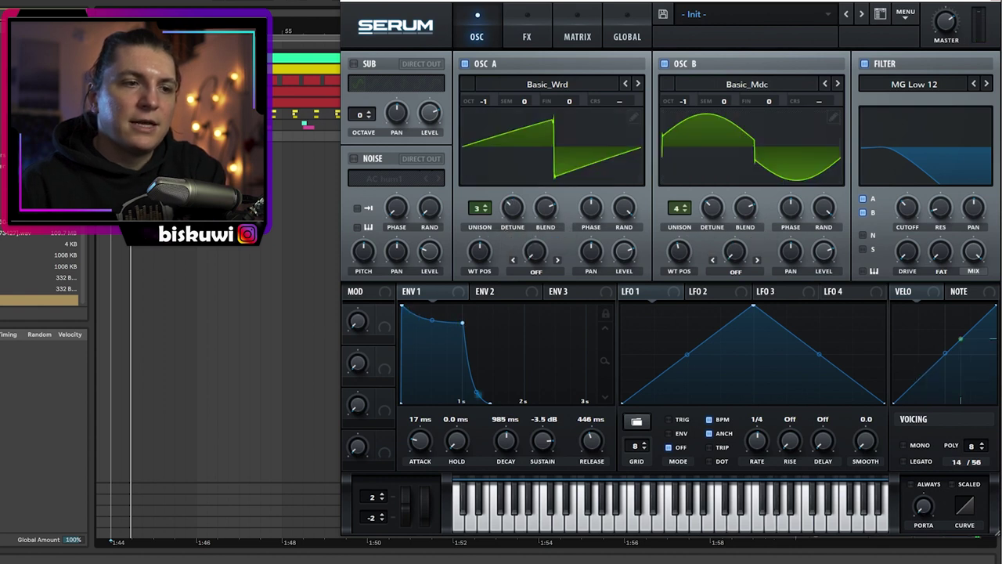
# Enable Serum's compressor effect with a raised threshold, and add the reverb effect with an adjusted mix
pyautogui.click(527, 36)
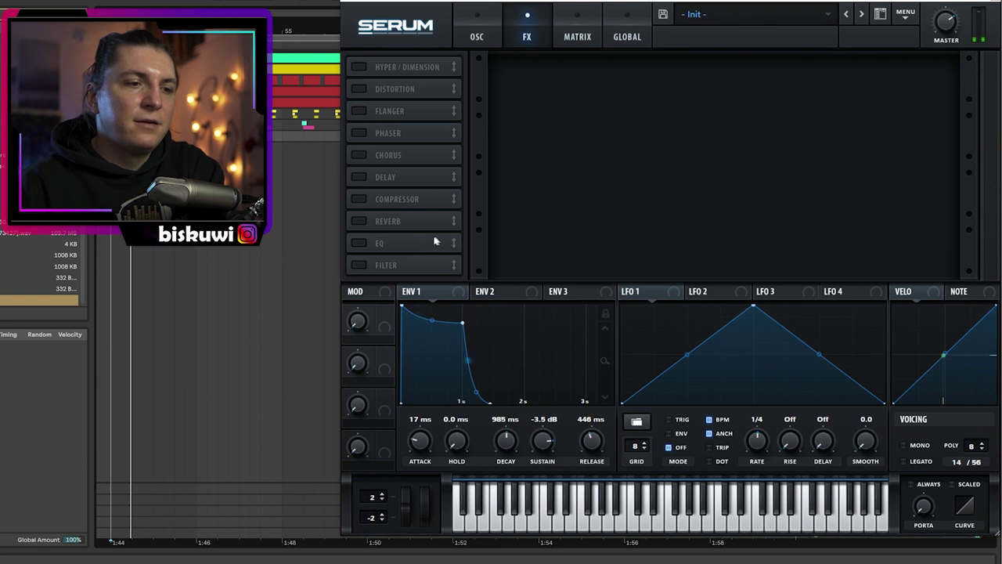
pyautogui.click(362, 201)
pyautogui.moveTo(560, 81); pyautogui.dragTo(571, 57)
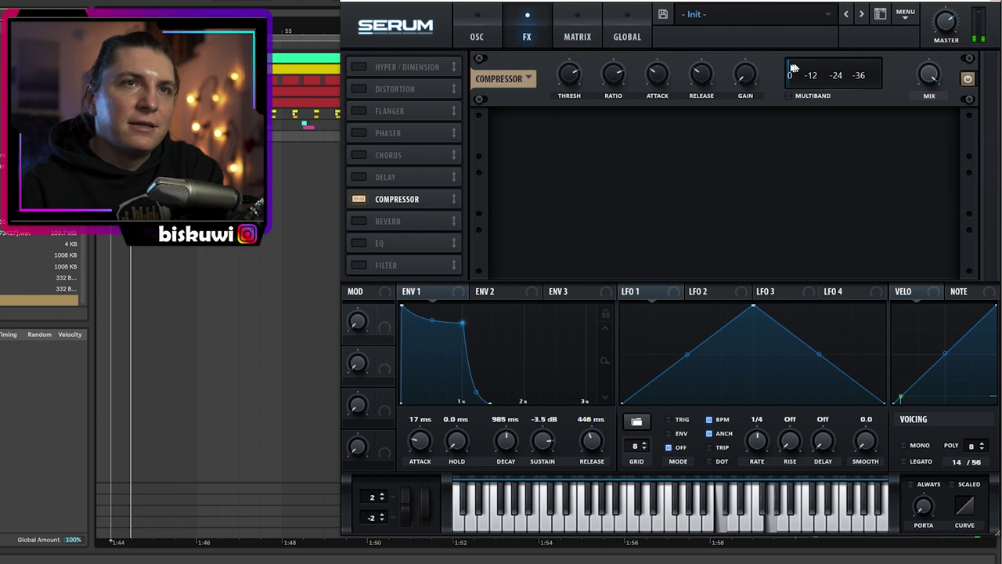
pyautogui.click(359, 222)
pyautogui.moveTo(936, 126)
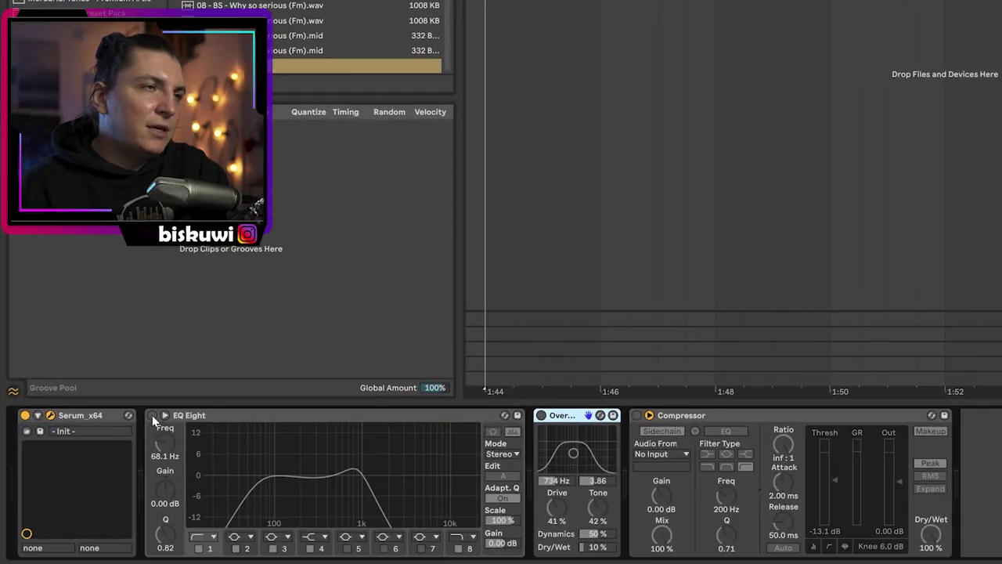
# Turn on EQ Eight, Overdrive and Compressor after Serum, and choose the compressor's sidechain input source
pyautogui.click(151, 416)
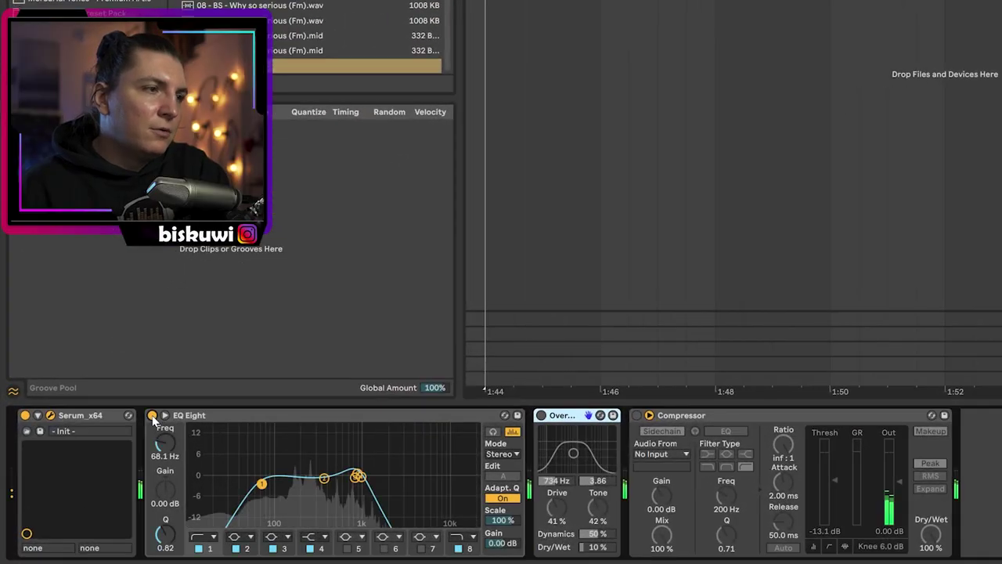
pyautogui.click(540, 416)
pyautogui.click(636, 416)
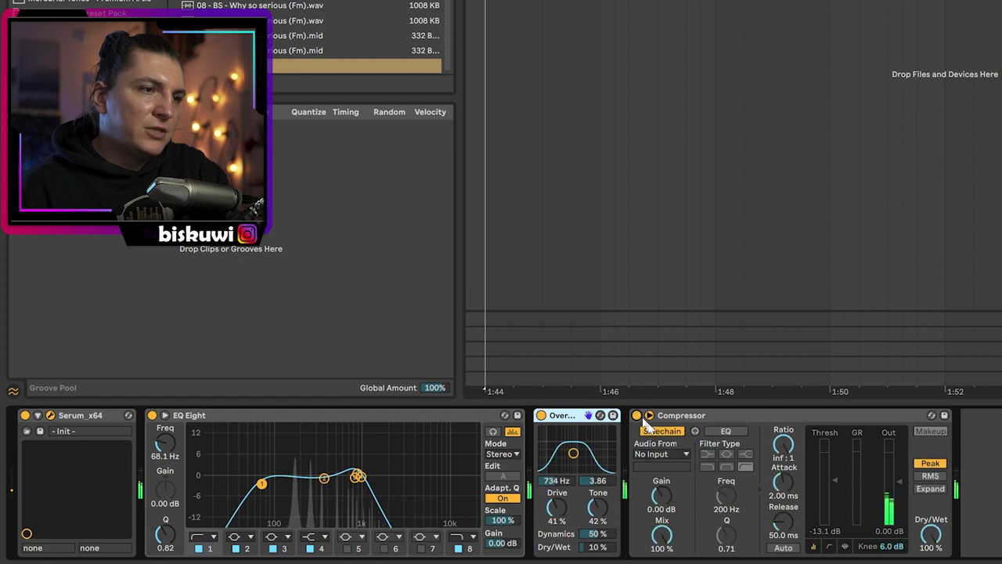
pyautogui.click(662, 455)
pyautogui.click(649, 251)
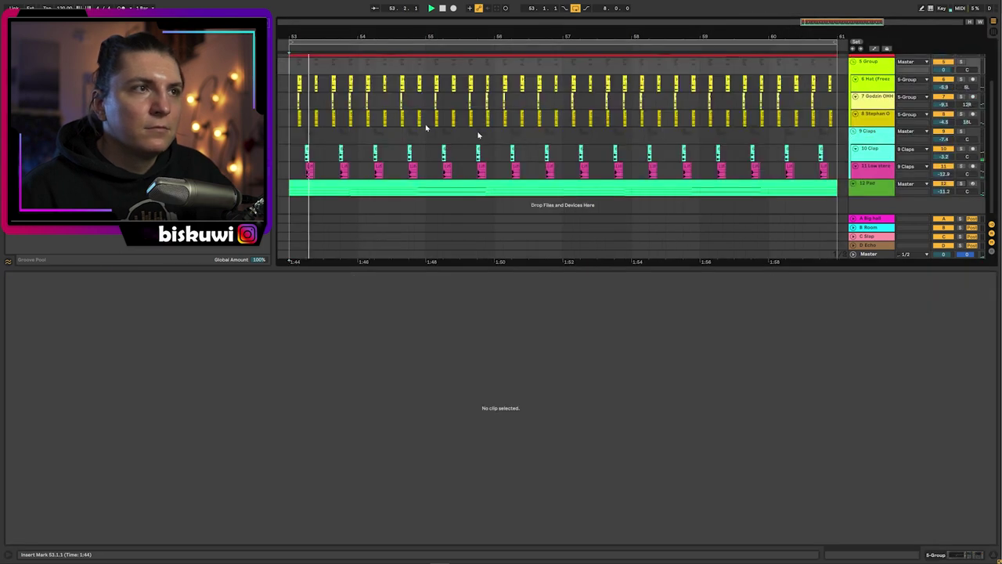
# Load the Basic Mg wavetable into OSC A of the new Serum instance
pyautogui.scroll(3, 425, 129)
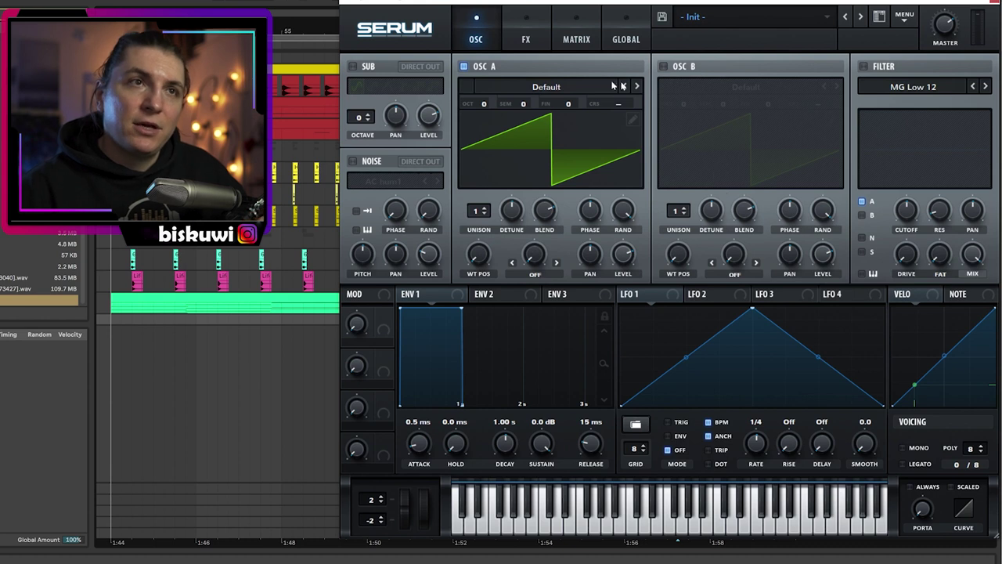
pyautogui.click(637, 87)
pyautogui.click(637, 87)
pyautogui.click(636, 87)
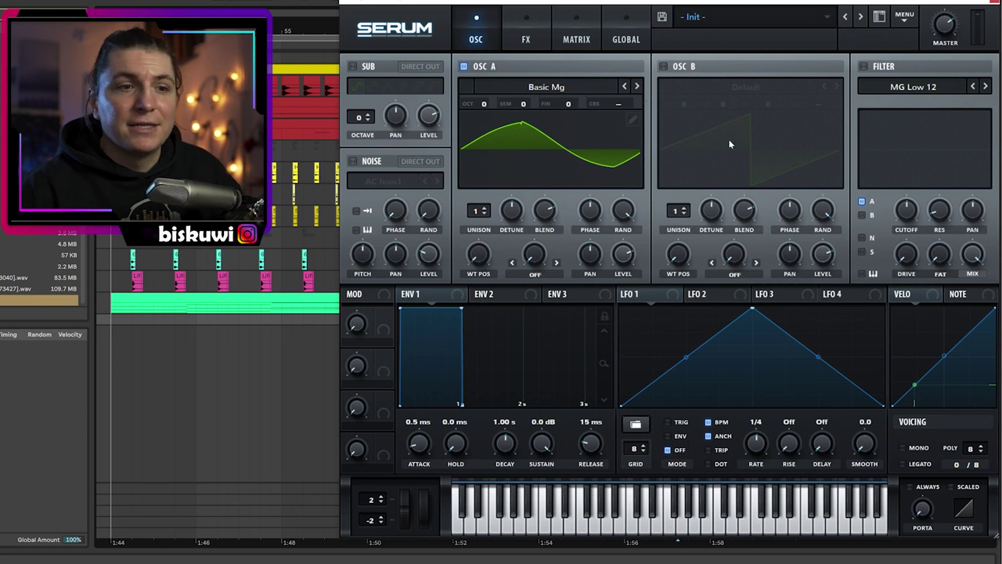
# Enable OSC B, load the Basic_Cjw wavetable and raise its wavetable position slightly to a triangle-like shape
pyautogui.click(664, 66)
pyautogui.click(837, 87)
pyautogui.click(837, 87)
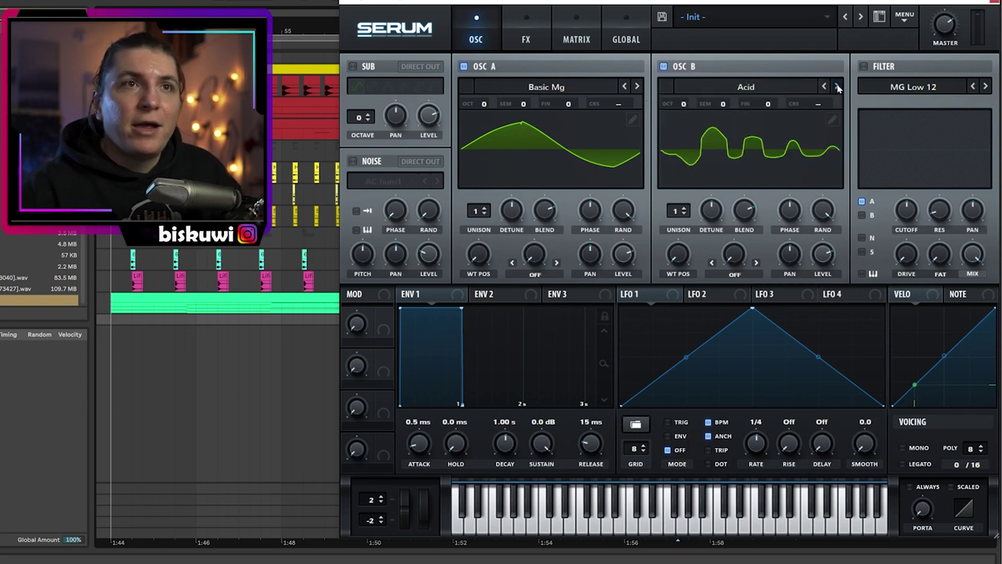
pyautogui.click(837, 87)
pyautogui.click(837, 87)
pyautogui.click(837, 87)
pyautogui.click(837, 87)
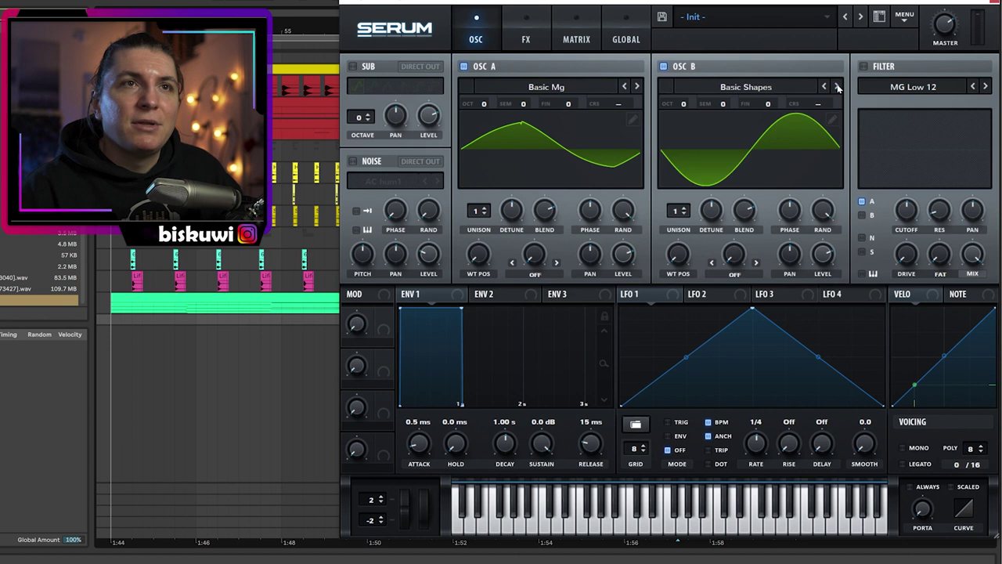
pyautogui.click(837, 87)
pyautogui.moveTo(672, 266); pyautogui.dragTo(692, 249)
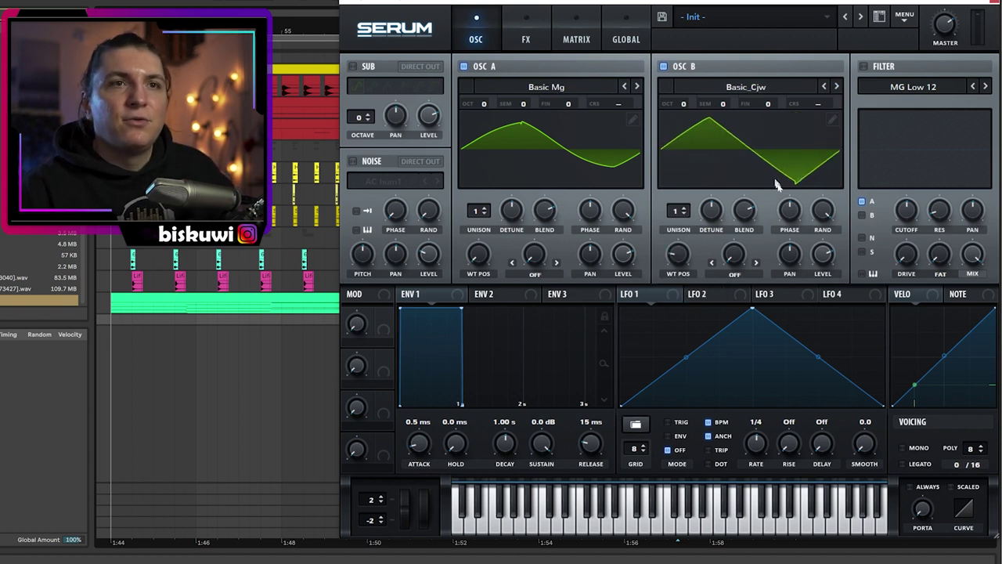
# Enable the MG Low 12 filter with a higher cutoff, and set unison to 3 on OSC A and 2 on OSC B
pyautogui.click(863, 65)
pyautogui.moveTo(906, 210); pyautogui.dragTo(912, 192)
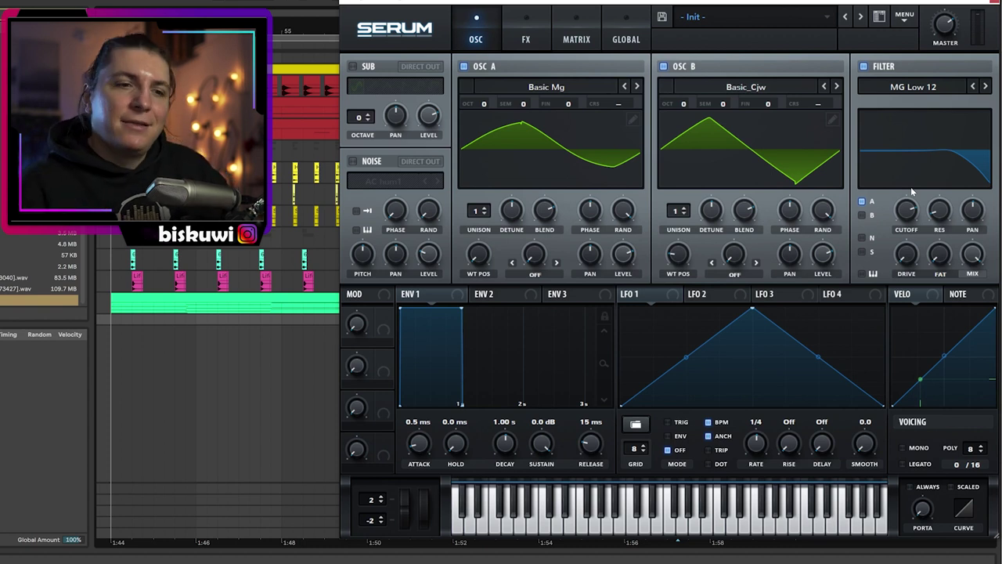
pyautogui.click(678, 212)
pyautogui.moveTo(474, 219); pyautogui.dragTo(481, 200)
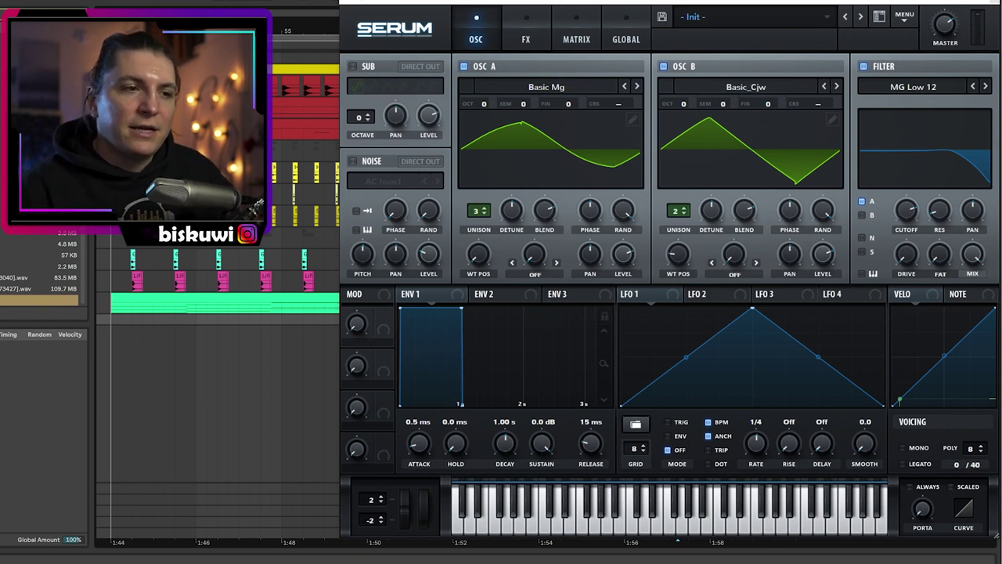
# Lower the unison detune of both oscillators, and narrow the unison width on OSC A and to 63 on OSC B
pyautogui.moveTo(516, 213); pyautogui.dragTo(516, 234)
pyautogui.moveTo(712, 212); pyautogui.dragTo(711, 228)
pyautogui.click(626, 40)
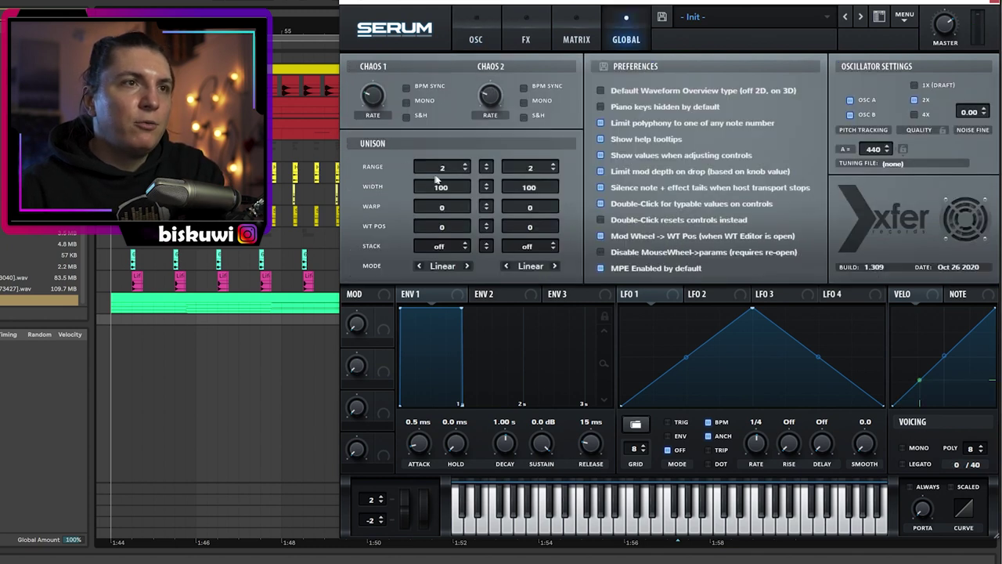
pyautogui.moveTo(451, 187); pyautogui.dragTo(463, 258)
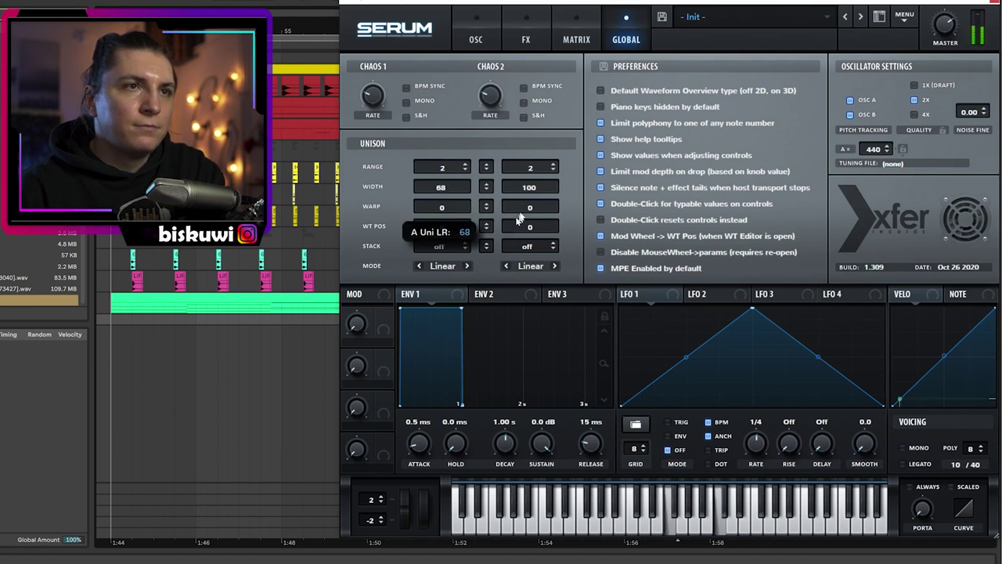
pyautogui.moveTo(539, 186); pyautogui.dragTo(541, 198)
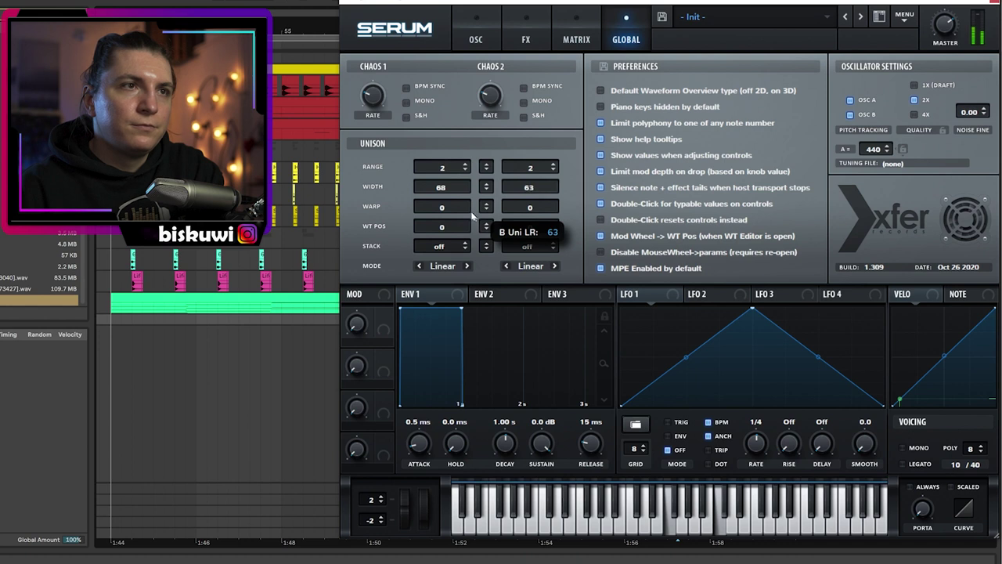
pyautogui.moveTo(443, 188); pyautogui.dragTo(446, 207)
# Raise the filter's resonance, fat and drive slightly, and route OSC B through it with the cutoff at about 2576 Hz
pyautogui.click(476, 39)
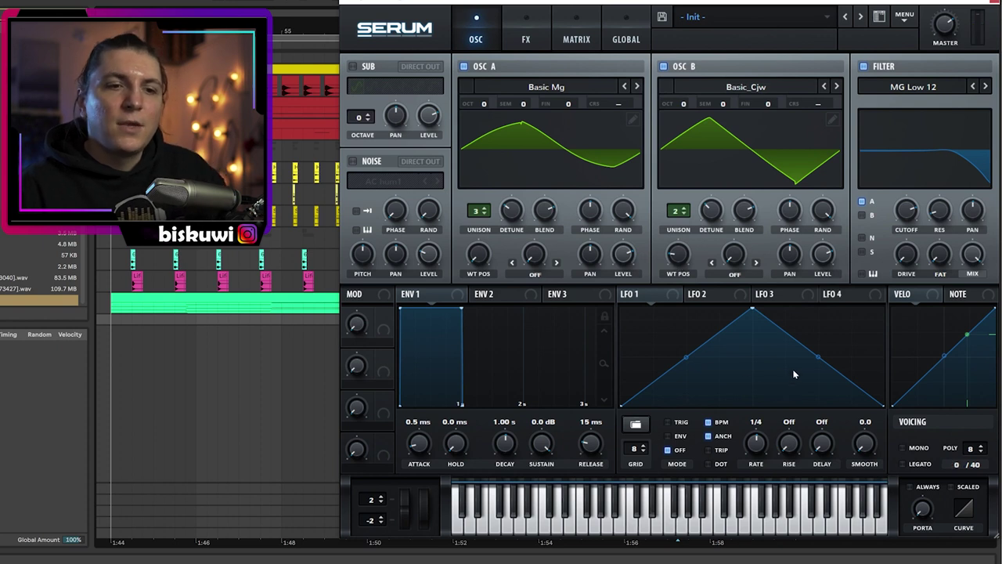
pyautogui.moveTo(946, 211); pyautogui.dragTo(946, 207)
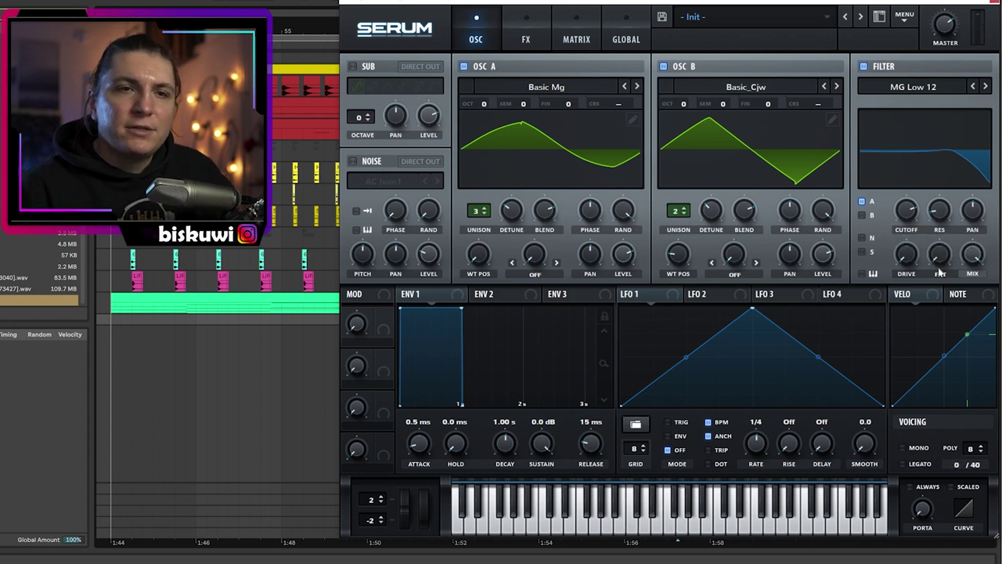
pyautogui.moveTo(939, 265); pyautogui.dragTo(940, 236)
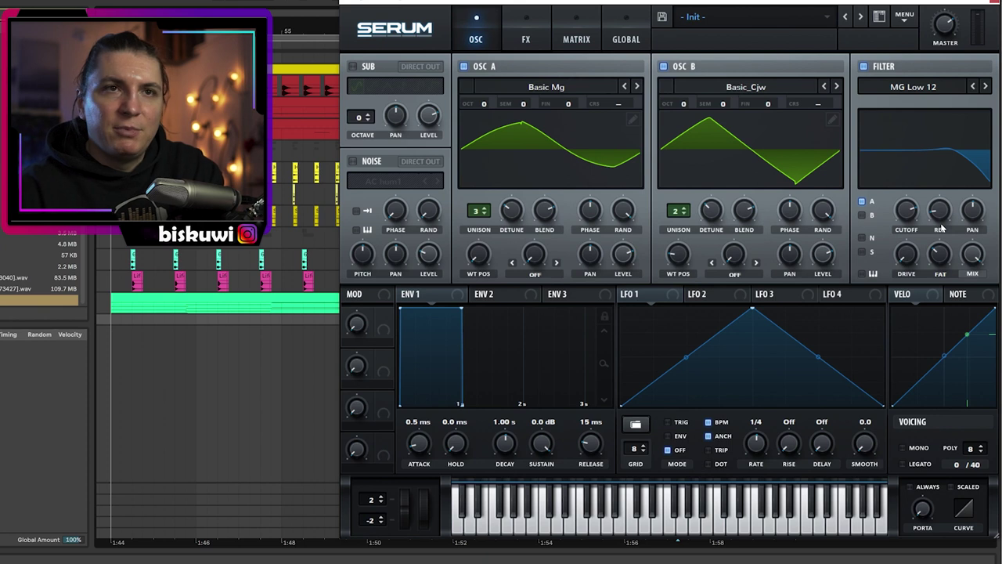
pyautogui.moveTo(911, 260); pyautogui.dragTo(910, 251)
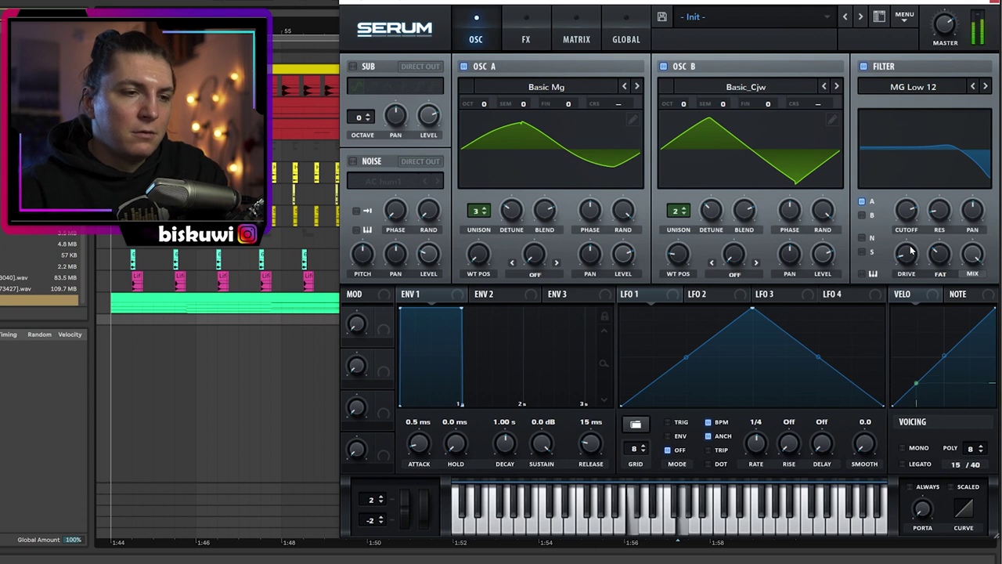
pyautogui.moveTo(915, 206)
pyautogui.mouseDown()
pyautogui.moveTo(906, 247)
pyautogui.moveTo(862, 212)
pyautogui.moveTo(910, 214)
pyautogui.moveTo(920, 202)
pyautogui.mouseUp()
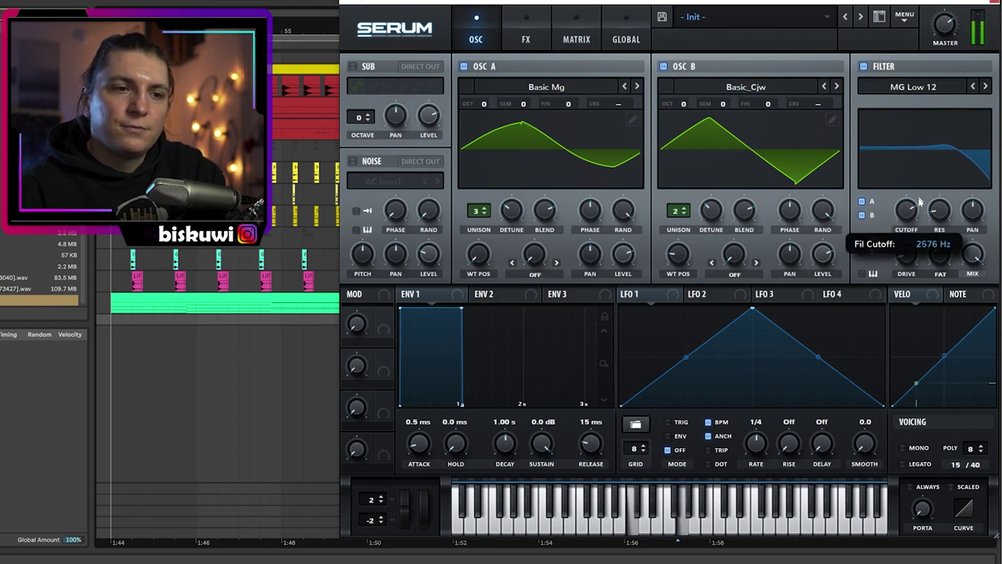
# Enable the compressor and EQ effects, and boost the EQ's high band gain to about 6.1 dB
pyautogui.click(527, 34)
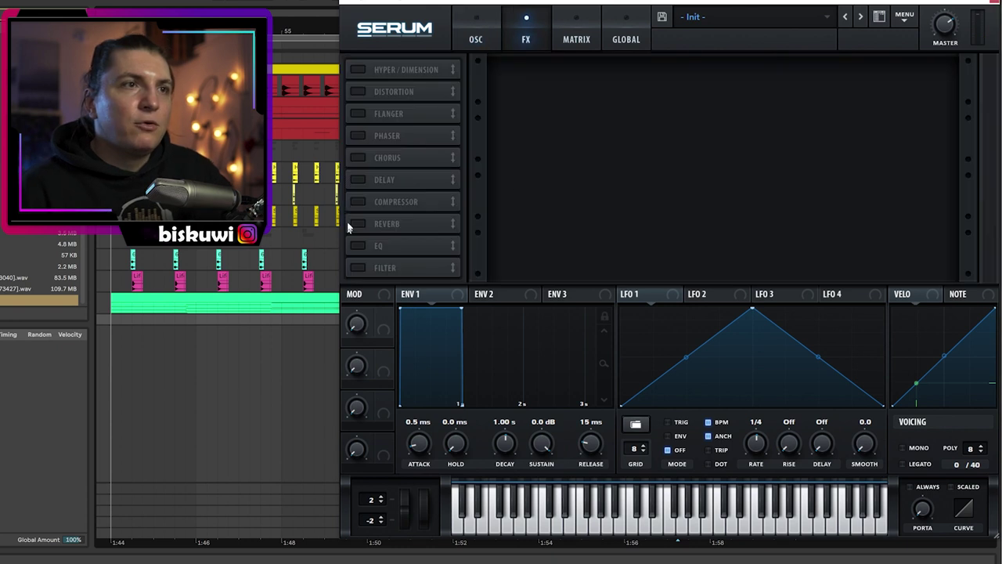
pyautogui.click(357, 202)
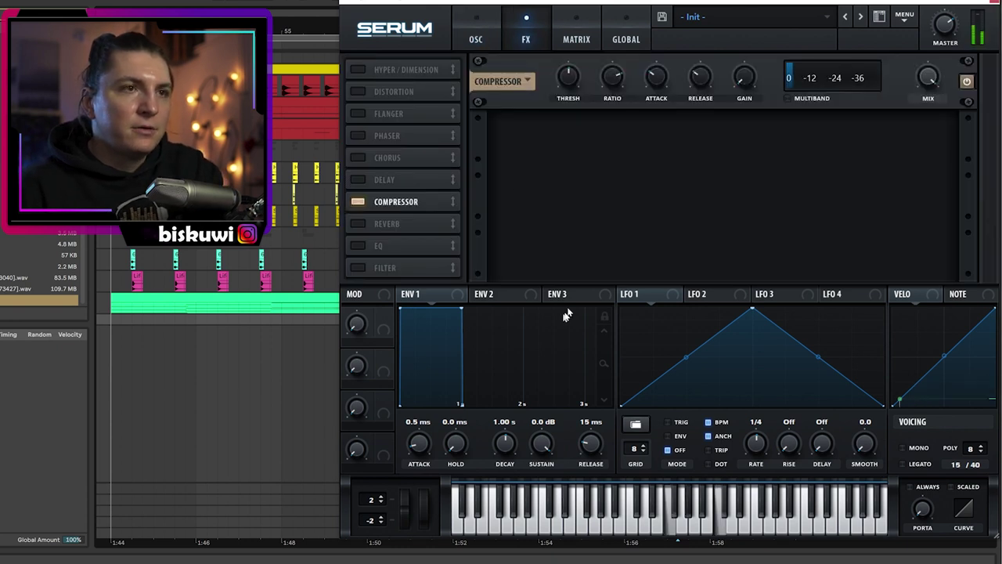
pyautogui.moveTo(571, 75)
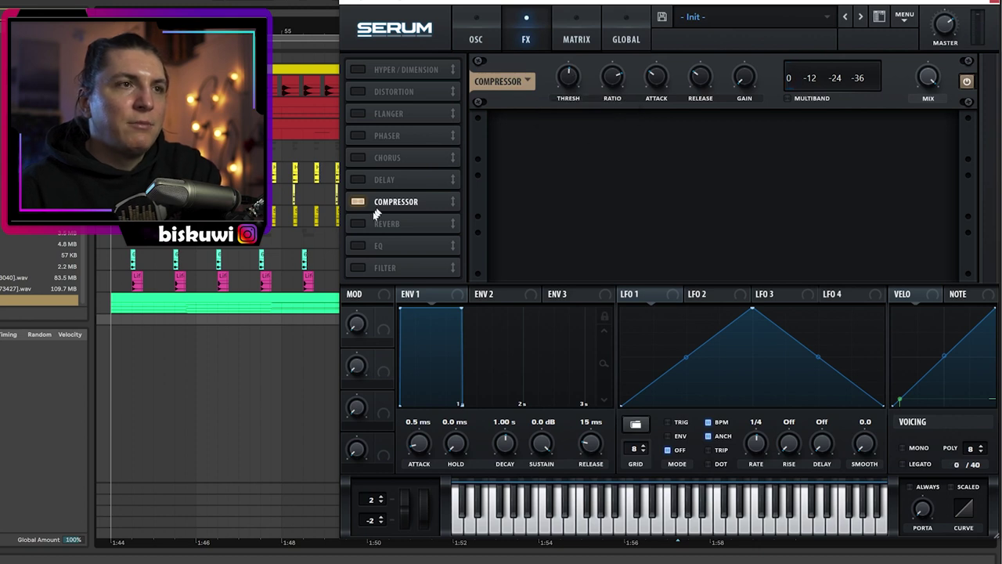
pyautogui.click(357, 246)
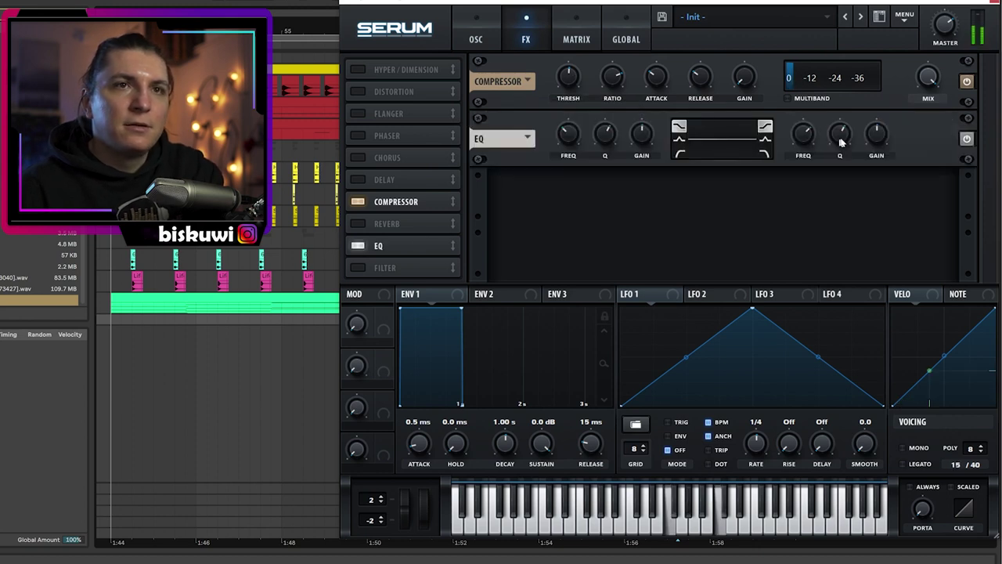
pyautogui.moveTo(877, 137); pyautogui.dragTo(878, 133)
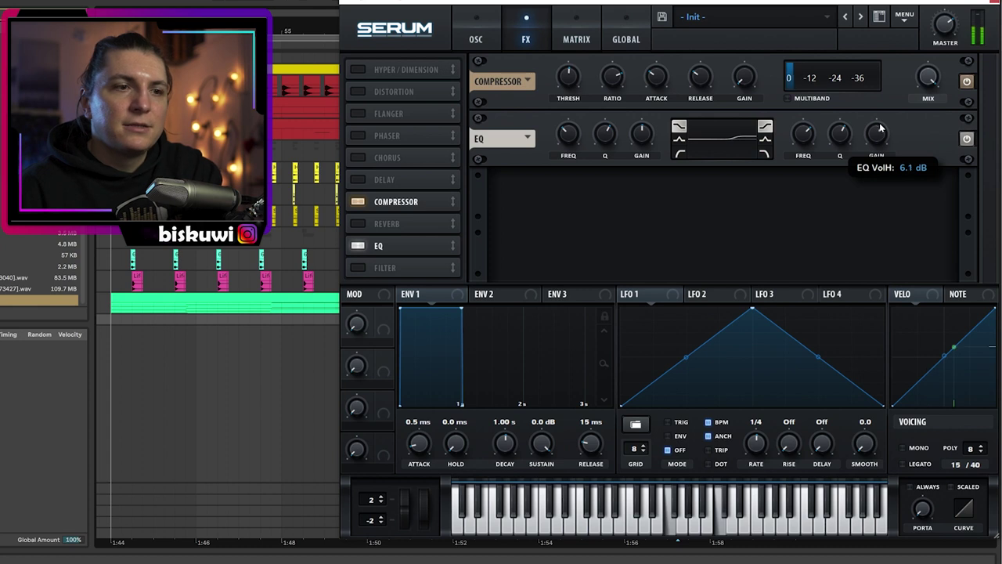
# Enable the Hall reverb, place it after the EQ in the effects chain and adjust its mix
pyautogui.click(397, 224)
pyautogui.moveTo(398, 224); pyautogui.dragTo(398, 245)
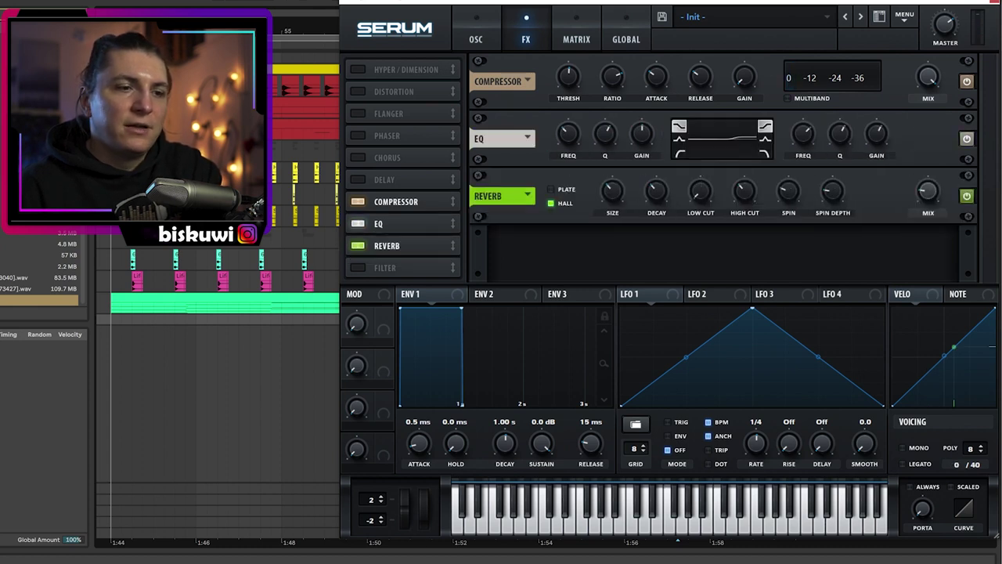
pyautogui.moveTo(934, 191); pyautogui.dragTo(934, 185)
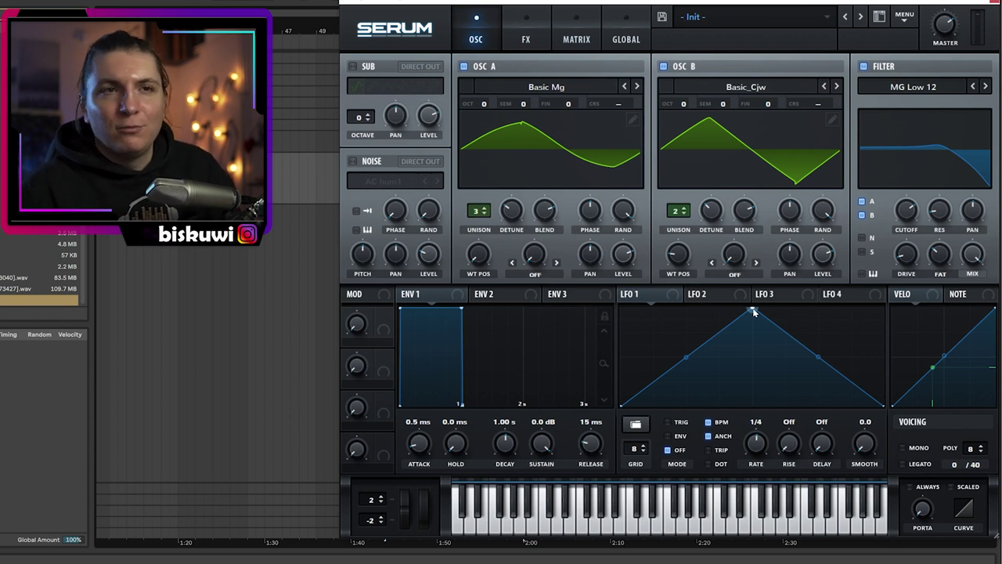
# Reshape LFO 1 into a rising ramp and assign it to OSC A's wavetable position with an adjusted modulation amount
pyautogui.moveTo(753, 310); pyautogui.dragTo(900, 292)
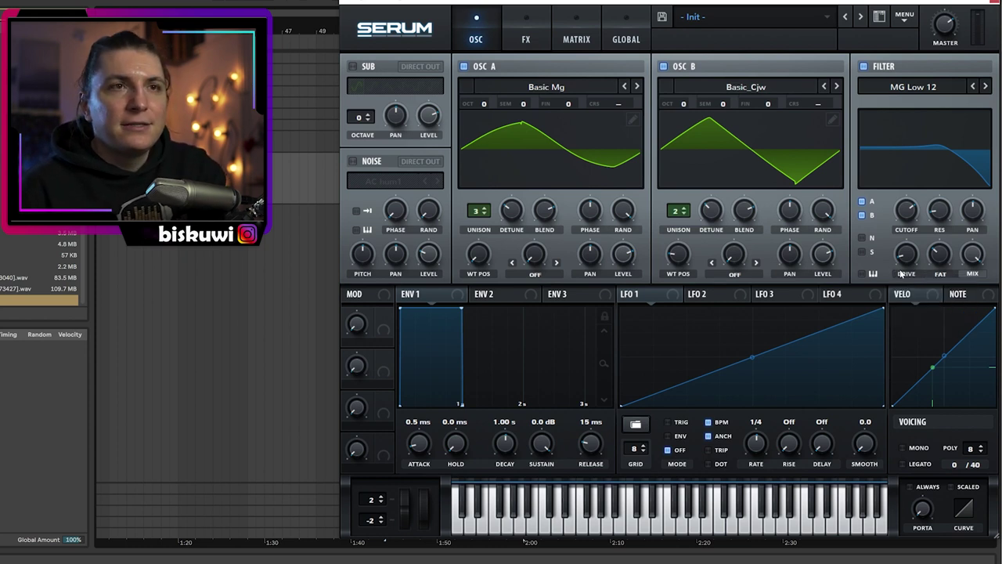
pyautogui.moveTo(913, 210); pyautogui.dragTo(914, 221)
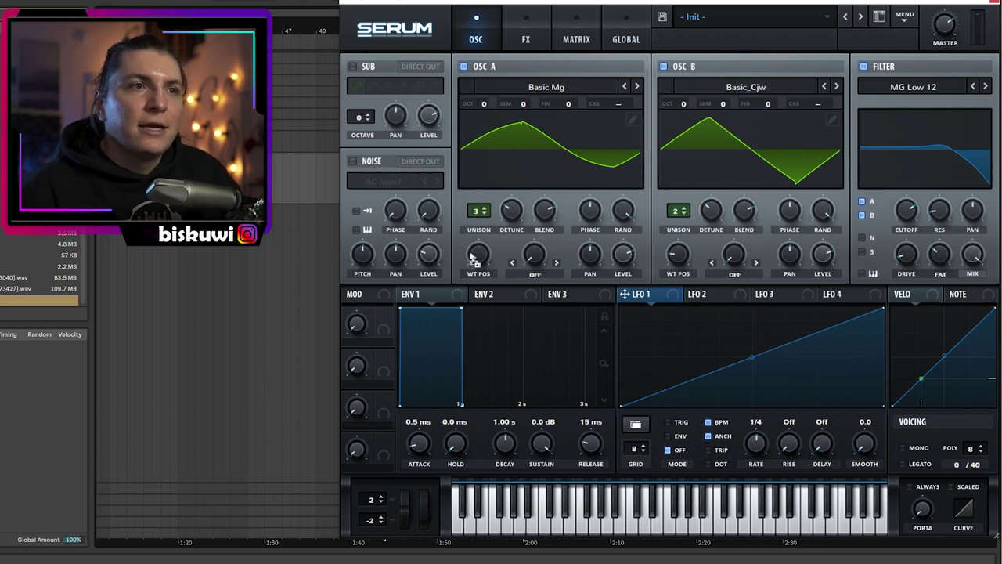
pyautogui.moveTo(468, 243); pyautogui.dragTo(471, 280)
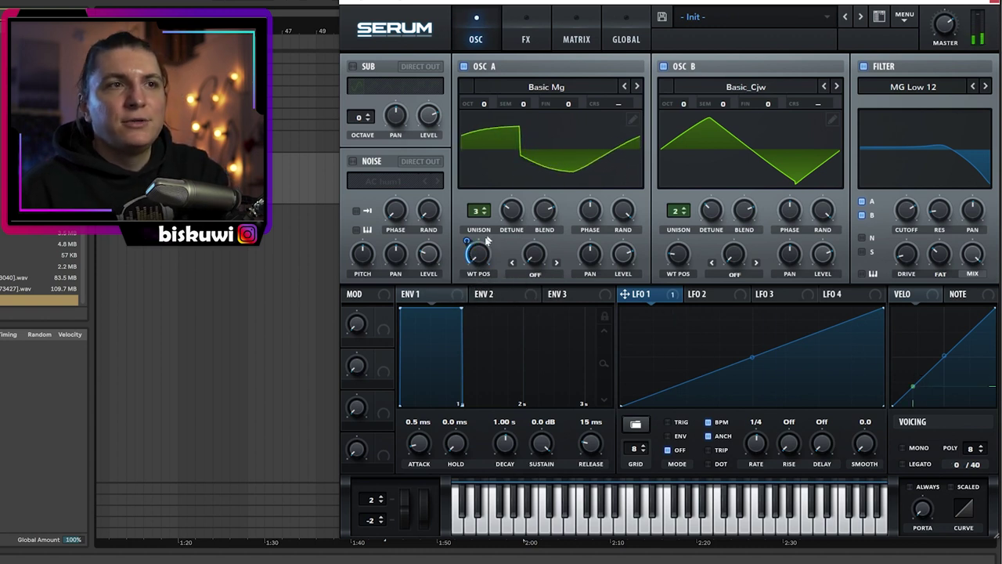
pyautogui.moveTo(479, 261); pyautogui.dragTo(467, 247)
pyautogui.moveTo(904, 217)
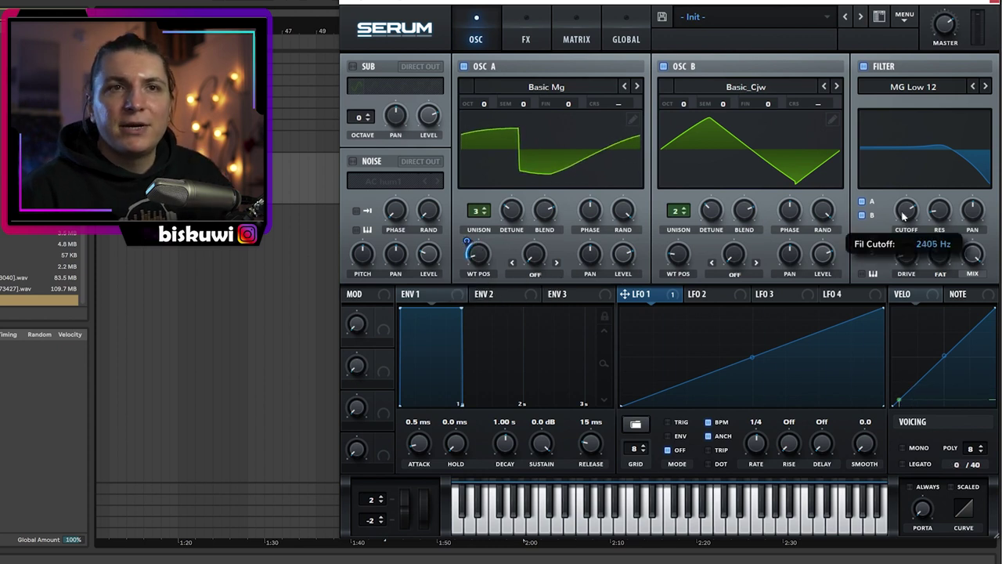
# Trim the filter cutoff and use LFO 1 to modulate OSC B's wavetable position and both oscillators' detune, adjusting the modulation amounts
pyautogui.moveTo(905, 229); pyautogui.dragTo(906, 227)
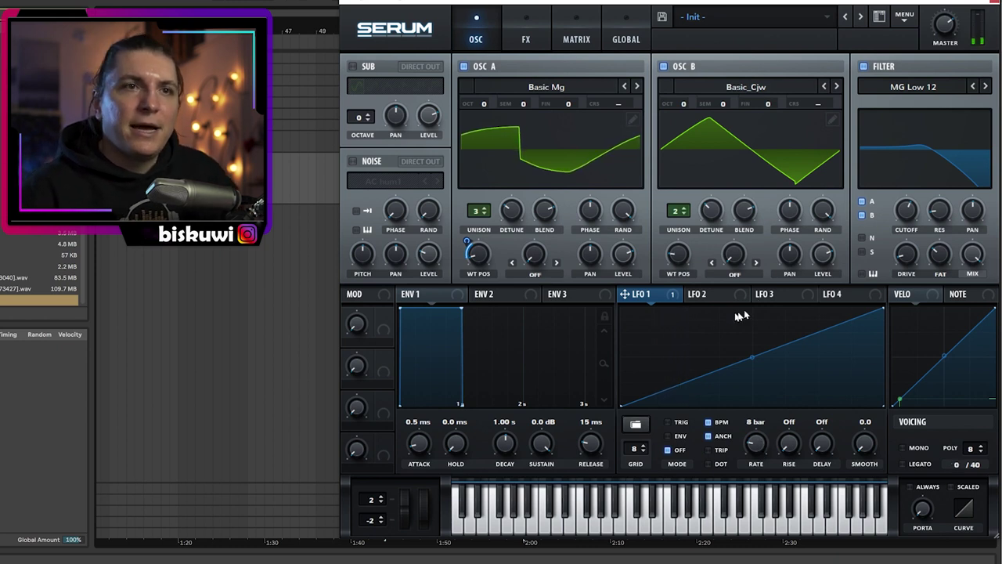
pyautogui.moveTo(673, 254); pyautogui.dragTo(675, 255)
pyautogui.moveTo(667, 242); pyautogui.dragTo(669, 252)
pyautogui.moveTo(476, 268); pyautogui.dragTo(468, 252)
pyautogui.moveTo(678, 255); pyautogui.dragTo(667, 243)
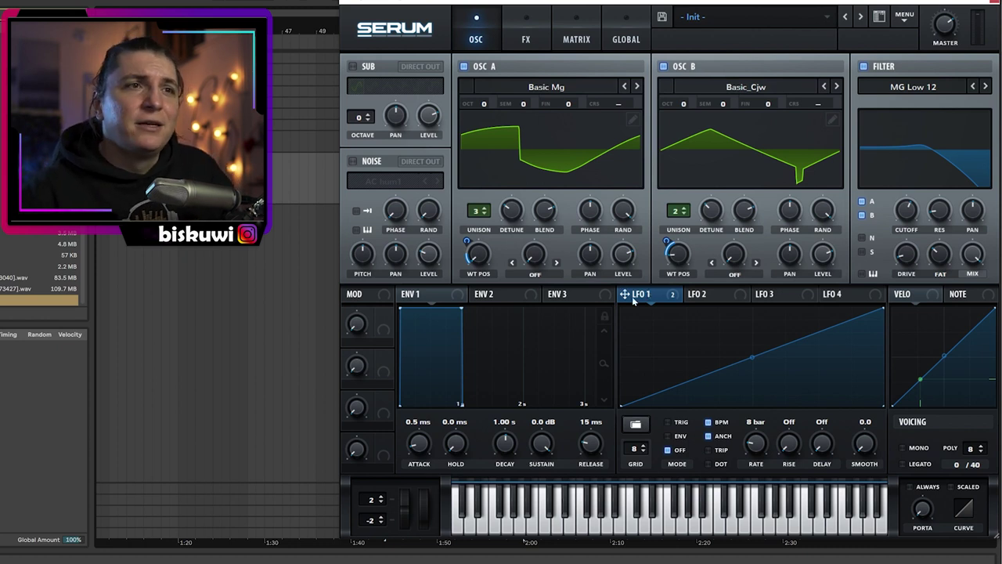
pyautogui.moveTo(501, 195); pyautogui.dragTo(496, 220)
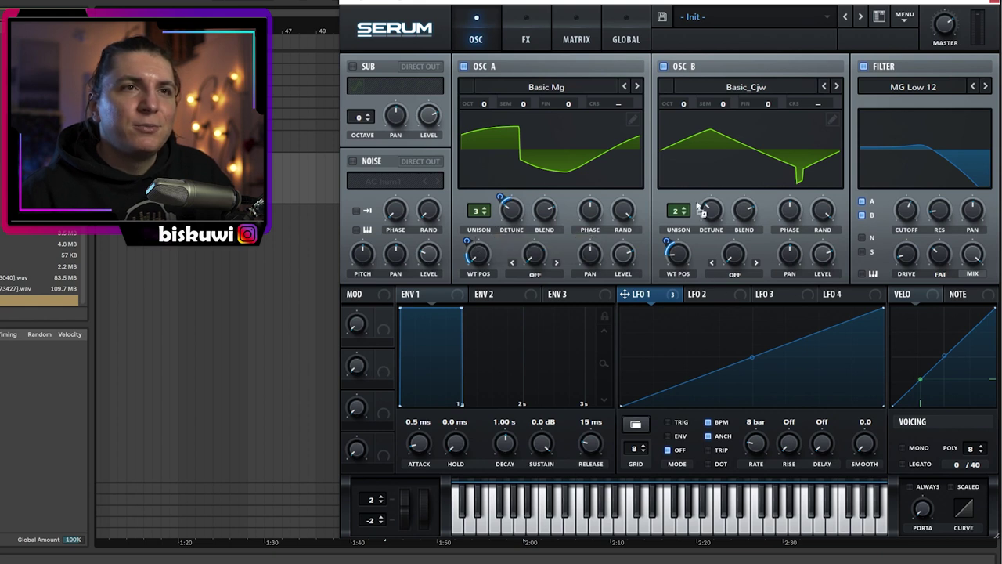
pyautogui.moveTo(700, 196); pyautogui.dragTo(699, 221)
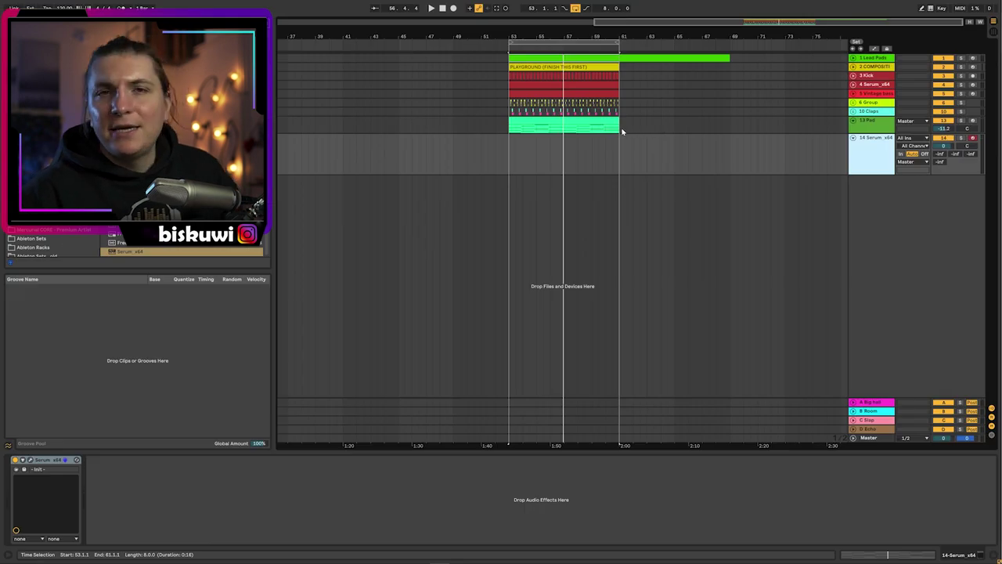
# Copy the Pad track's MIDI clip onto the new Serum track at bar 53 and play the loop
pyautogui.moveTo(592, 121); pyautogui.dragTo(593, 155)
pyautogui.press('space')
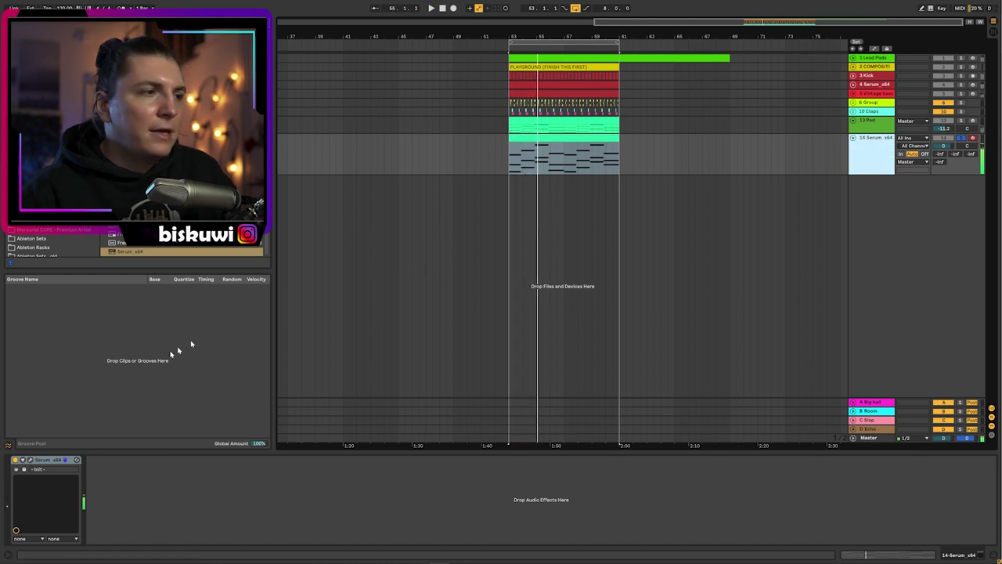
# Lower the new Serum's filter cutoff to about 410 Hz, close the synth window and reduce its track volume
pyautogui.click(30, 460)
pyautogui.moveTo(922, 179); pyautogui.dragTo(907, 217)
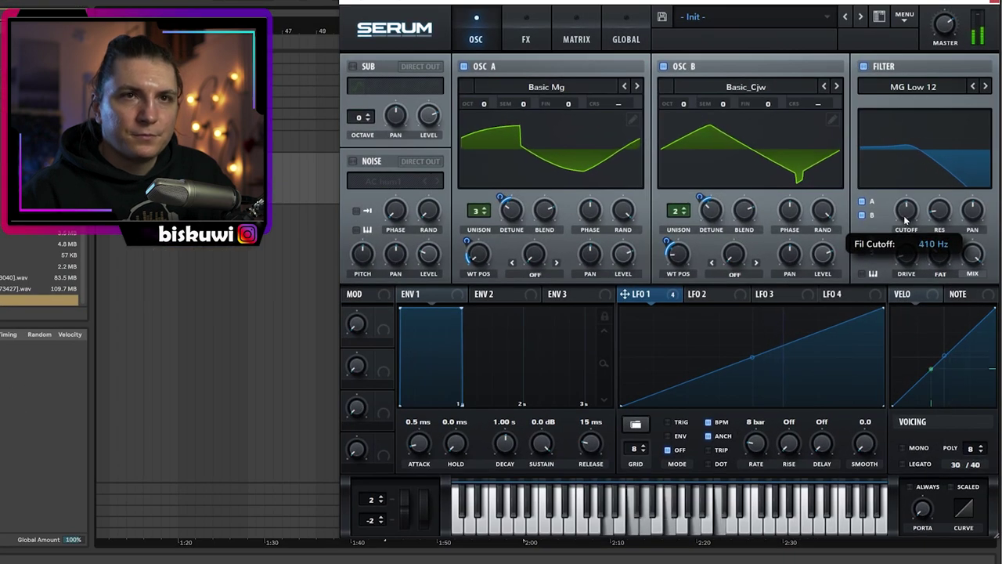
pyautogui.click(994, 2)
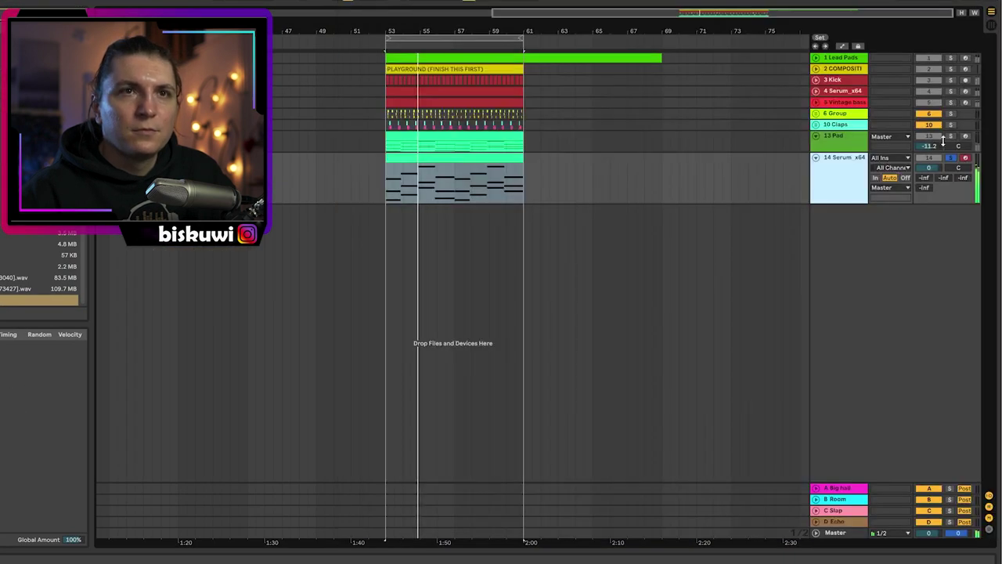
pyautogui.moveTo(933, 168); pyautogui.dragTo(932, 175)
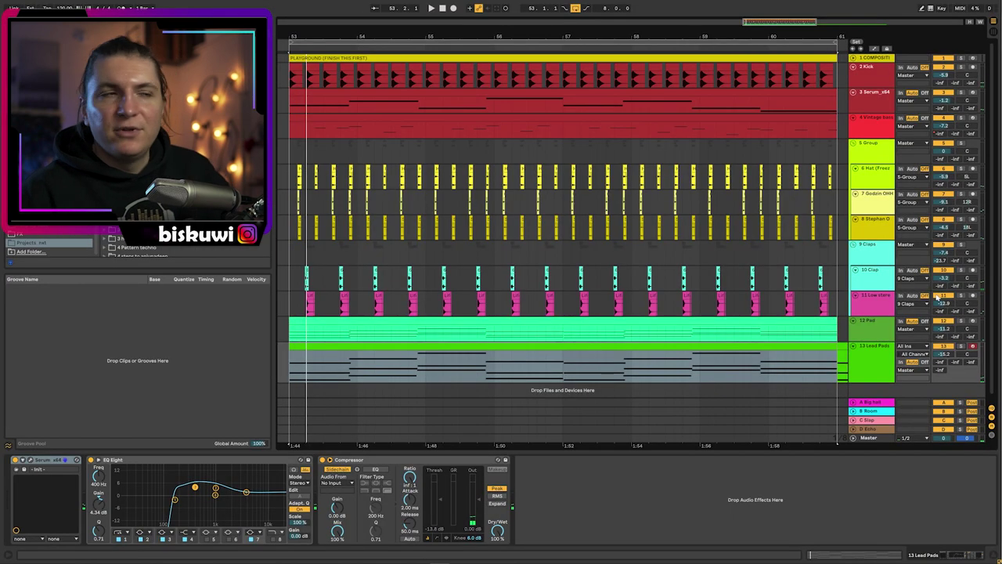
# Play the loop to hear the Lead Pads within the full arrangement, and stop playback
pyautogui.press('space')
pyautogui.moveTo(524, 37)
pyautogui.mouseDown()
pyautogui.moveTo(498, 37)
pyautogui.moveTo(511, 37)
pyautogui.mouseUp()
pyautogui.click(829, 338)
pyautogui.click(828, 344)
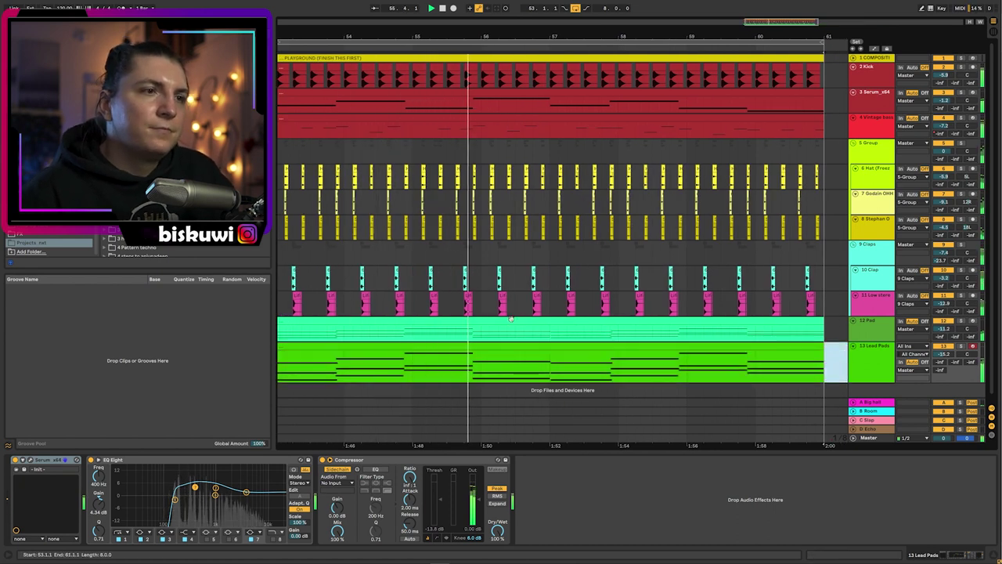
pyautogui.press('space')
# Set the Lead Pads compressor's sidechain source to 2 Kick and play the loop from bar 53
pyautogui.click(119, 482)
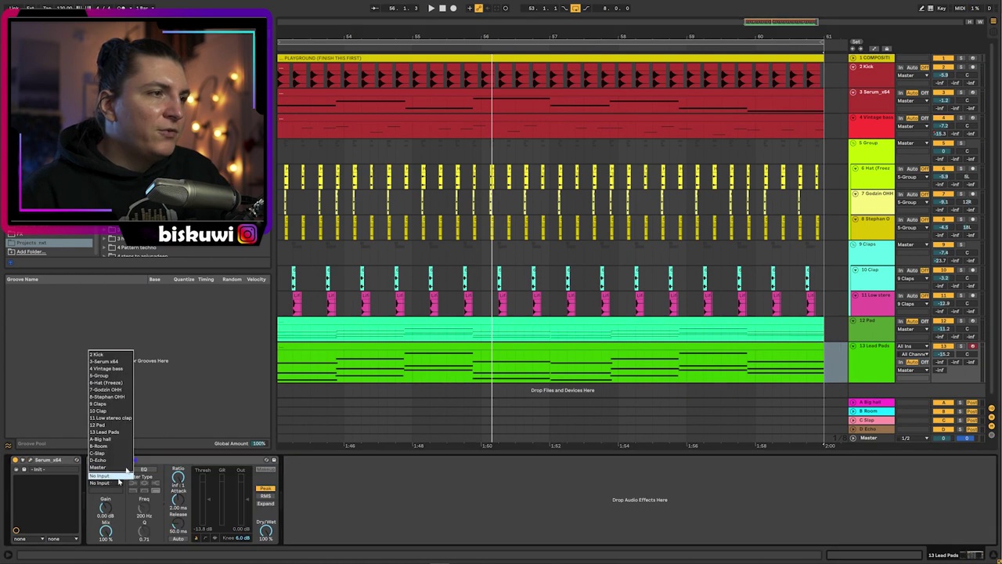
pyautogui.click(92, 355)
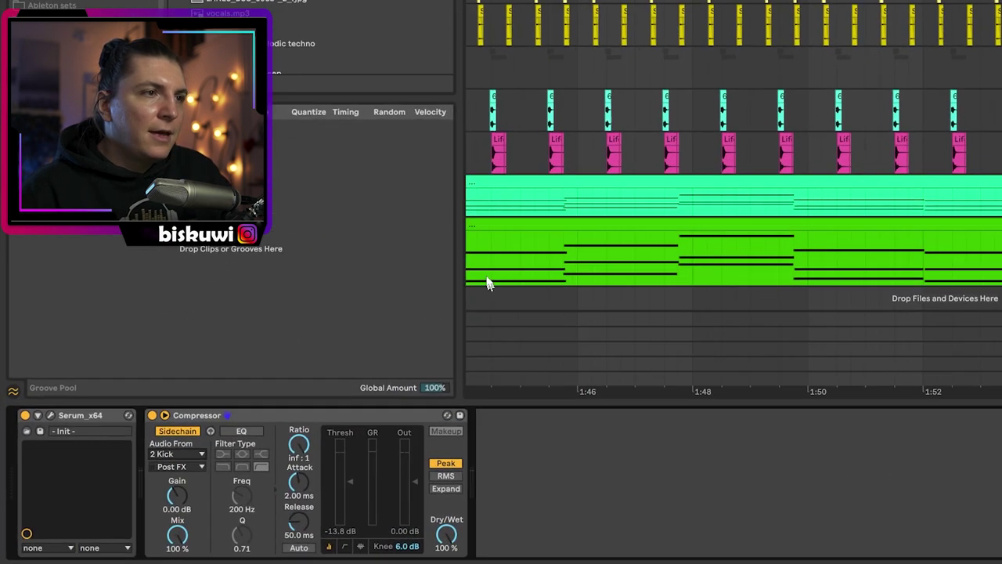
pyautogui.click(776, 259)
pyautogui.scroll(-2, 776, 259)
pyautogui.click(570, 258)
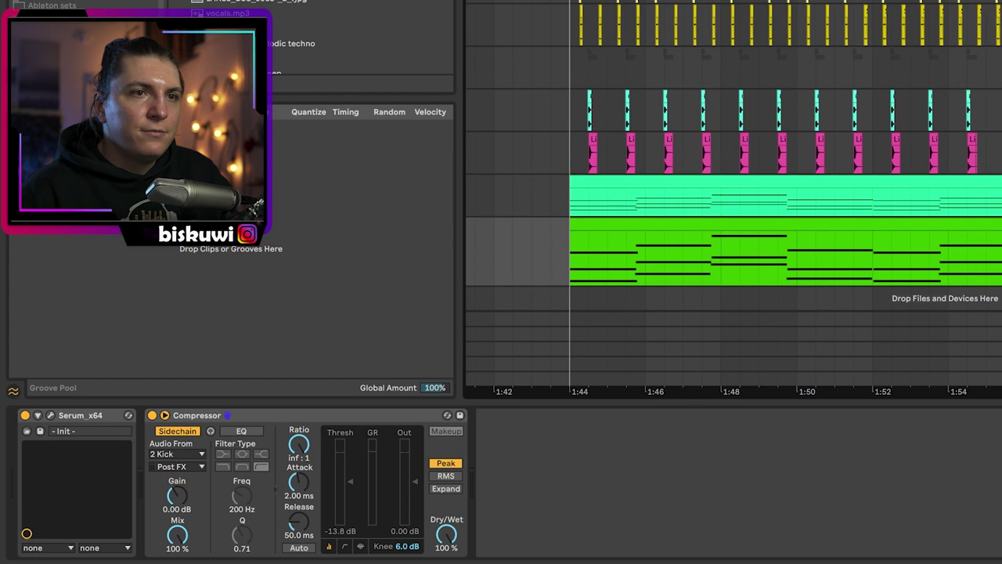
pyautogui.press('space')
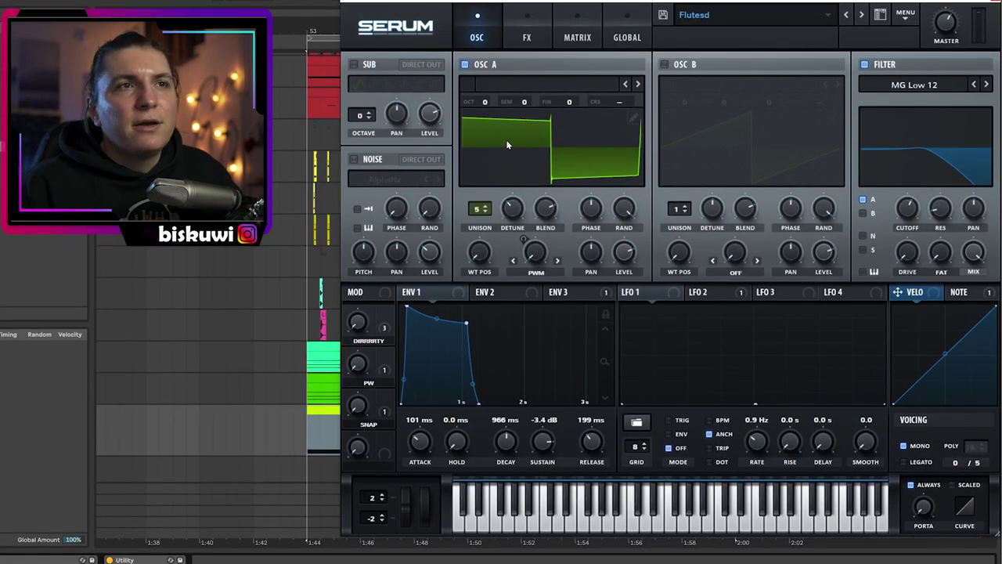
# Review the effects used in the Flutesd patch and close the synth window
pyautogui.click(526, 25)
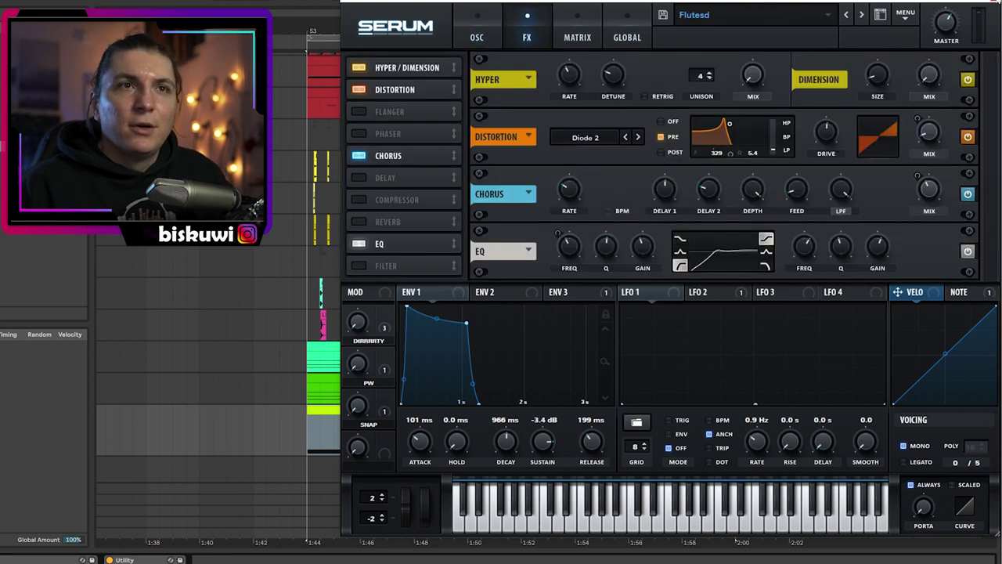
pyautogui.click(989, 8)
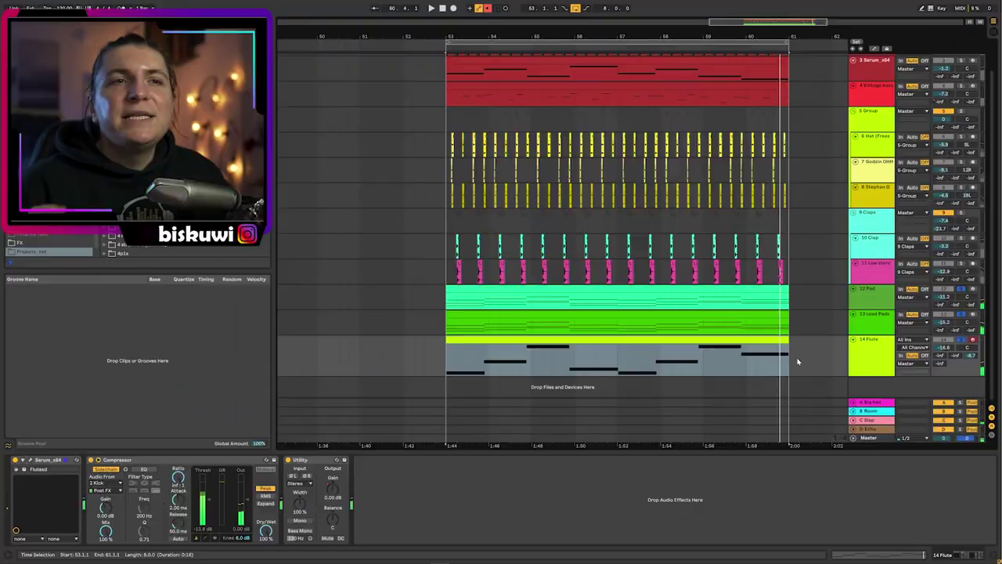
# Zoom the arrangement to all clips between bars 53 and 61 and play the section from bar 53
pyautogui.moveTo(789, 359); pyautogui.dragTo(447, 76)
pyautogui.press('z')
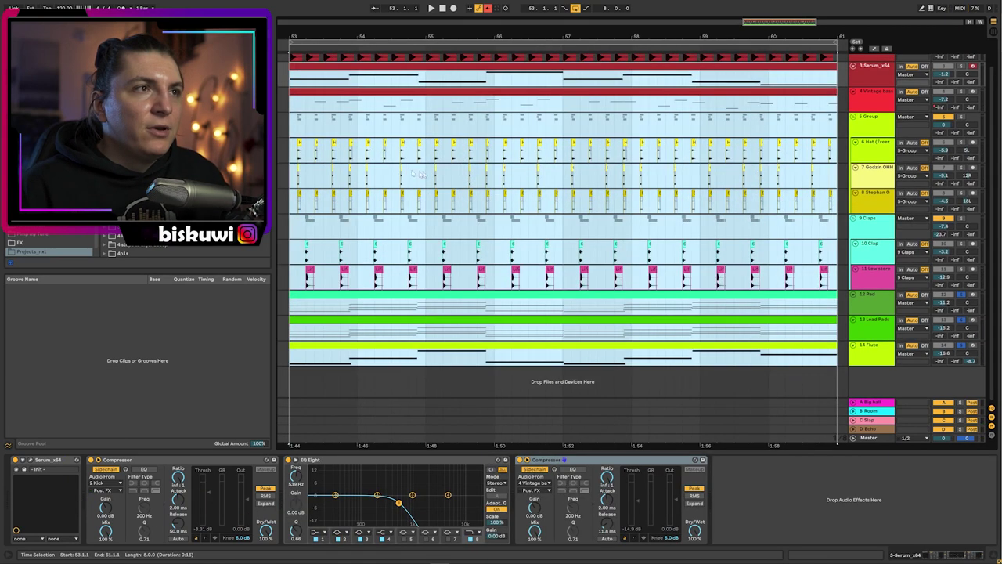
pyautogui.click(290, 125)
pyautogui.press('space')
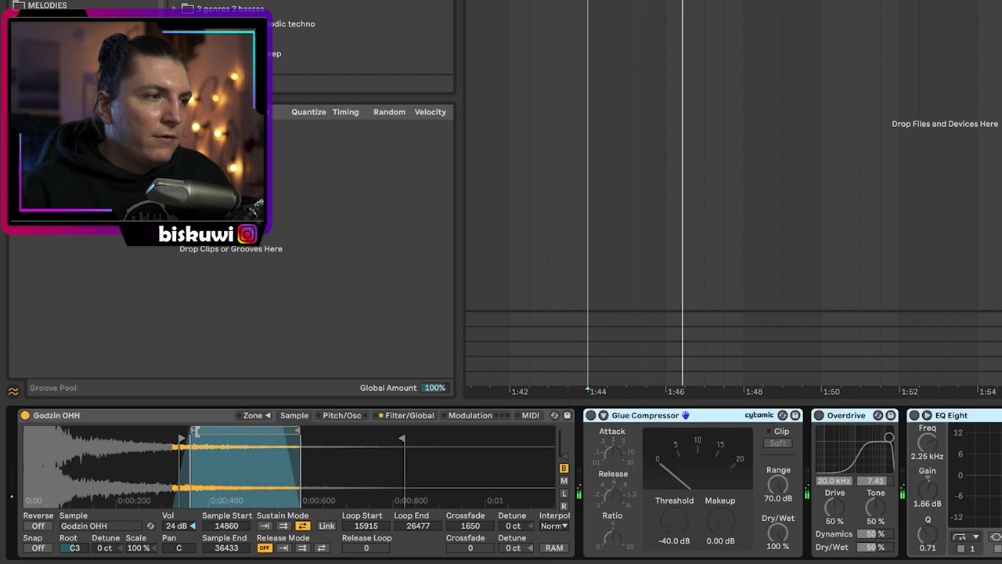
# Move the Godzin OHH sample's loop start to 15840 and enable the Glue Compressor and Overdrive
pyautogui.moveTo(196, 431)
pyautogui.mouseDown()
pyautogui.moveTo(18, 429)
pyautogui.moveTo(192, 431)
pyautogui.mouseUp()
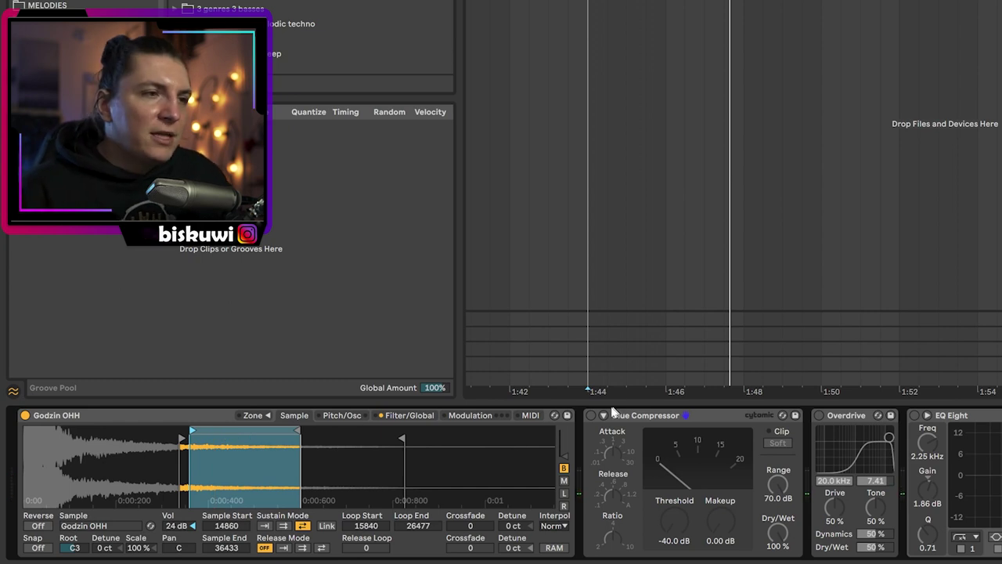
pyautogui.click(592, 415)
pyautogui.click(819, 415)
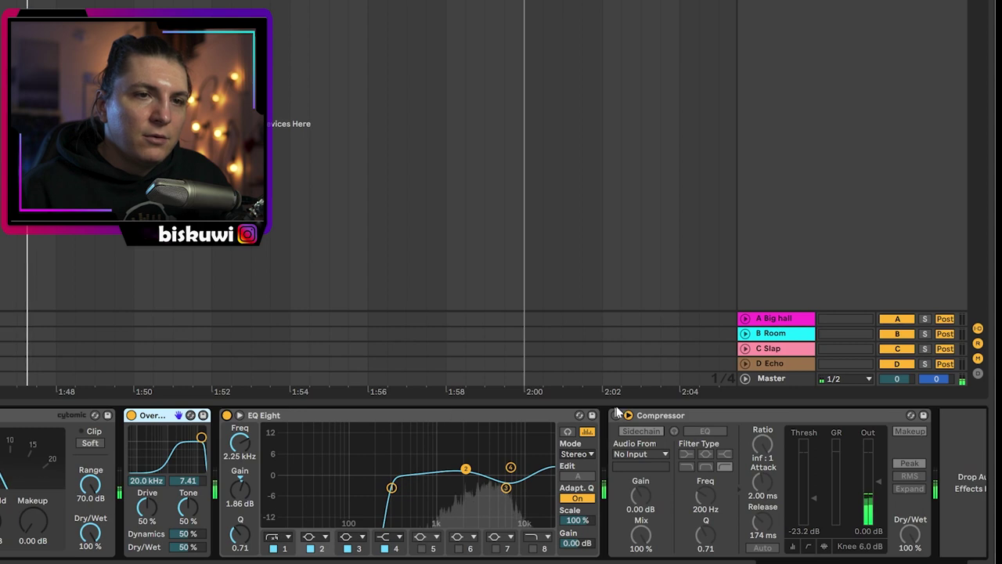
# Enable the compressor after the EQ Eight on the Noise groove track and sidechain it from 2 Kick
pyautogui.click(616, 415)
pyautogui.click(641, 453)
pyautogui.click(649, 217)
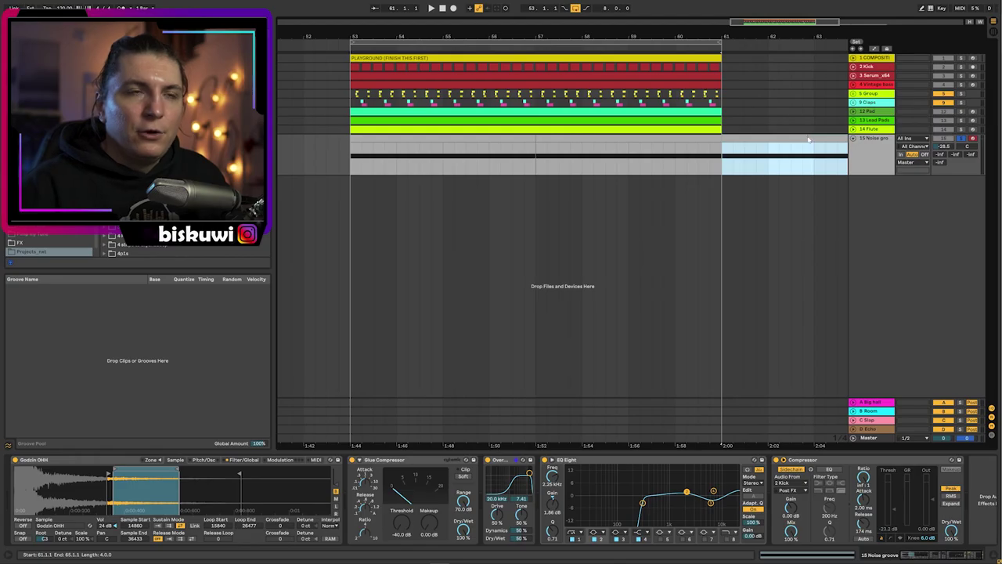
# Delete the Noise groove content between bars 61 and 65 and select all tracks' clips in bars 53 to 61
pyautogui.press('Delete')
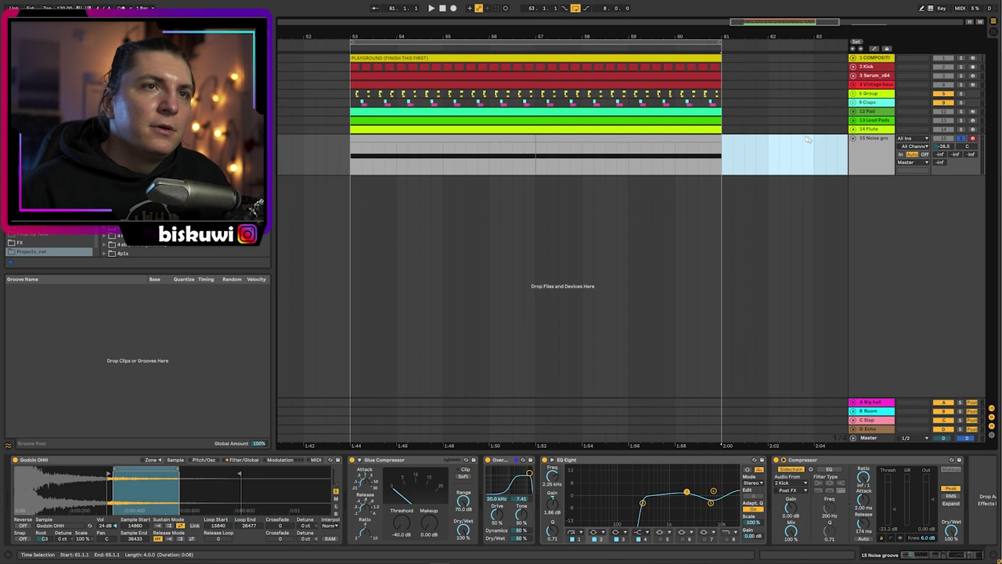
pyautogui.moveTo(715, 165); pyautogui.dragTo(359, 72)
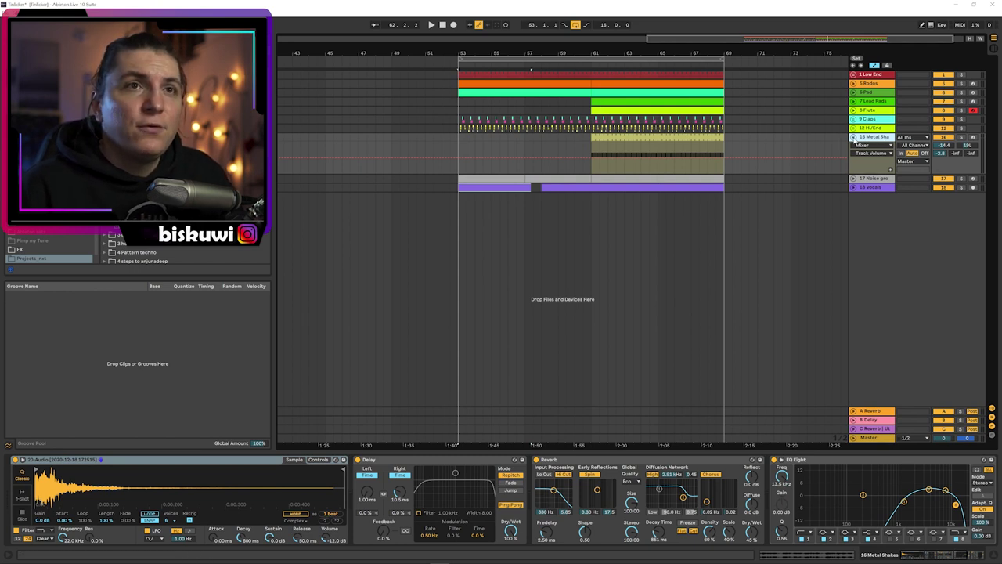
# Audition the Metal Shakes track on its own from bar 61
pyautogui.click(593, 148)
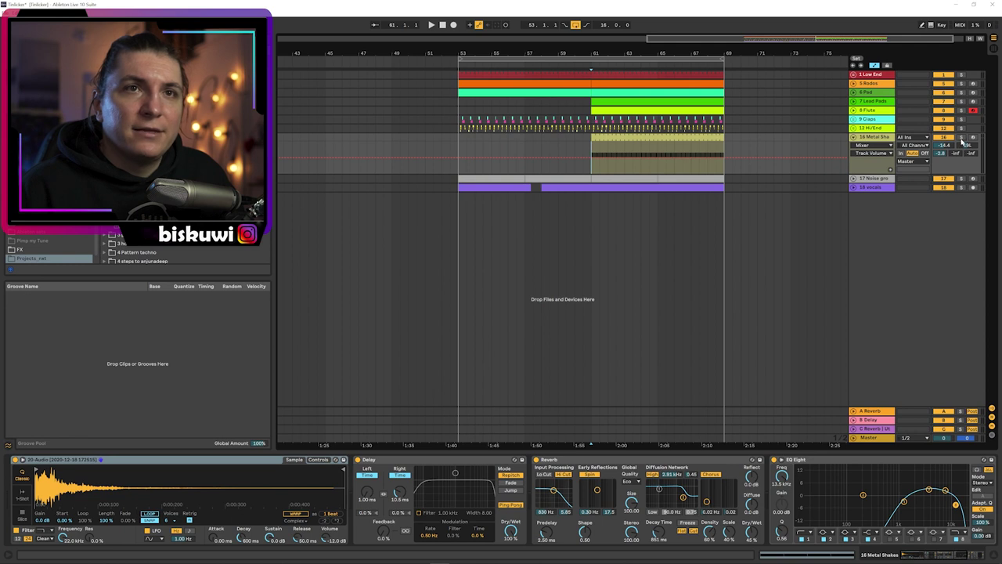
pyautogui.press('space')
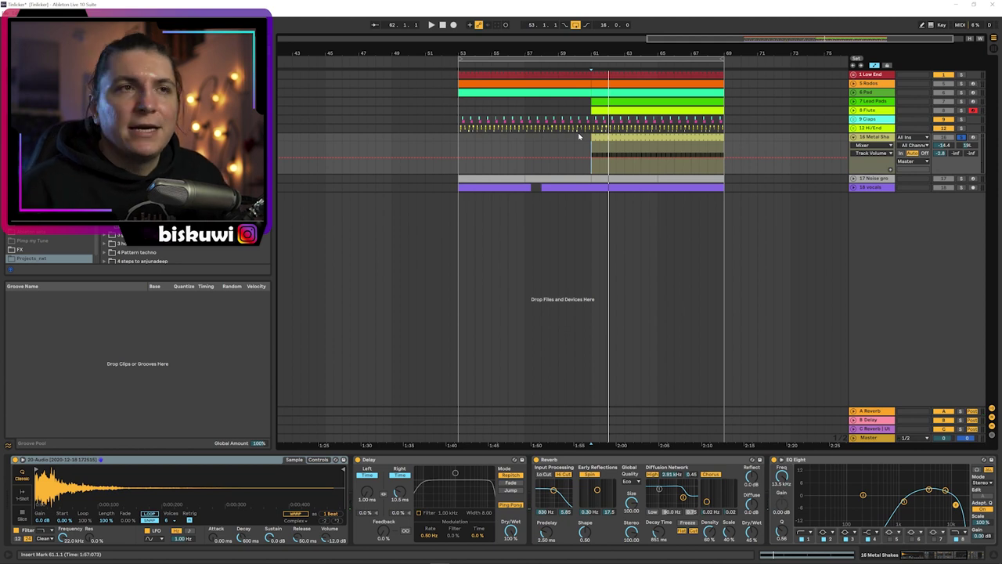
pyautogui.press('space')
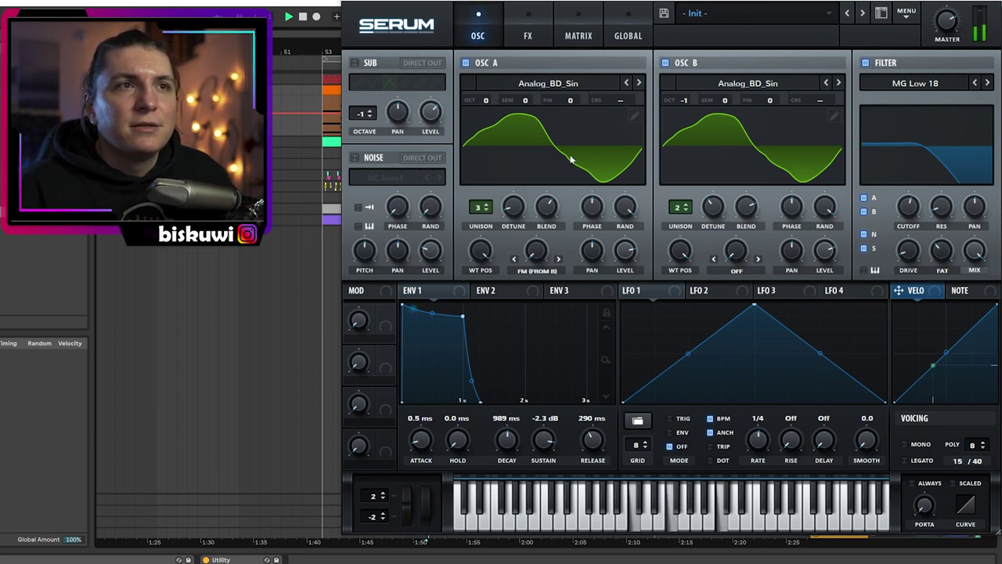
# Show the effects page of the Rodos track's Serum patch
pyautogui.click(528, 30)
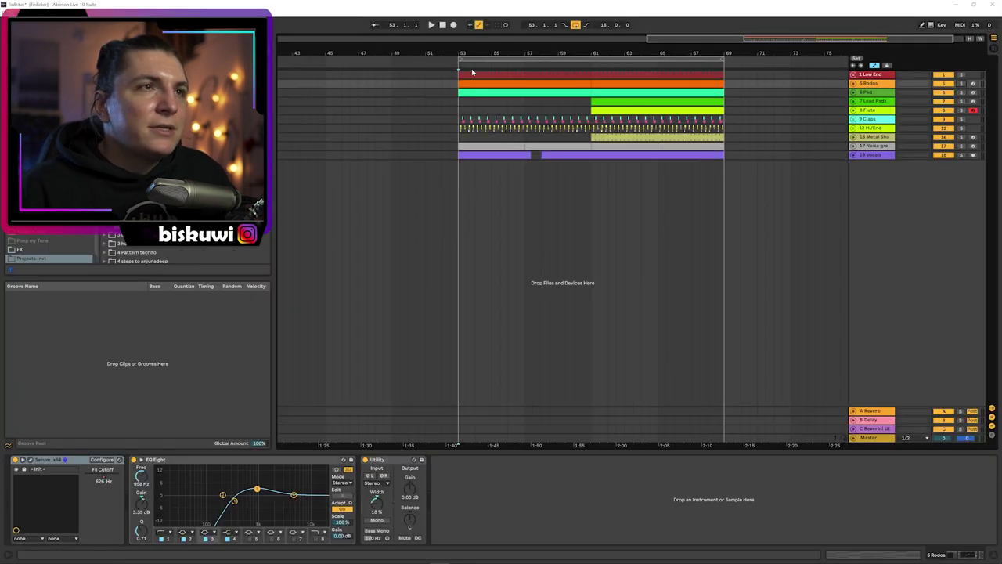
# Play the full arrangement from bar 53 and unfold the Low End group
pyautogui.click(537, 102)
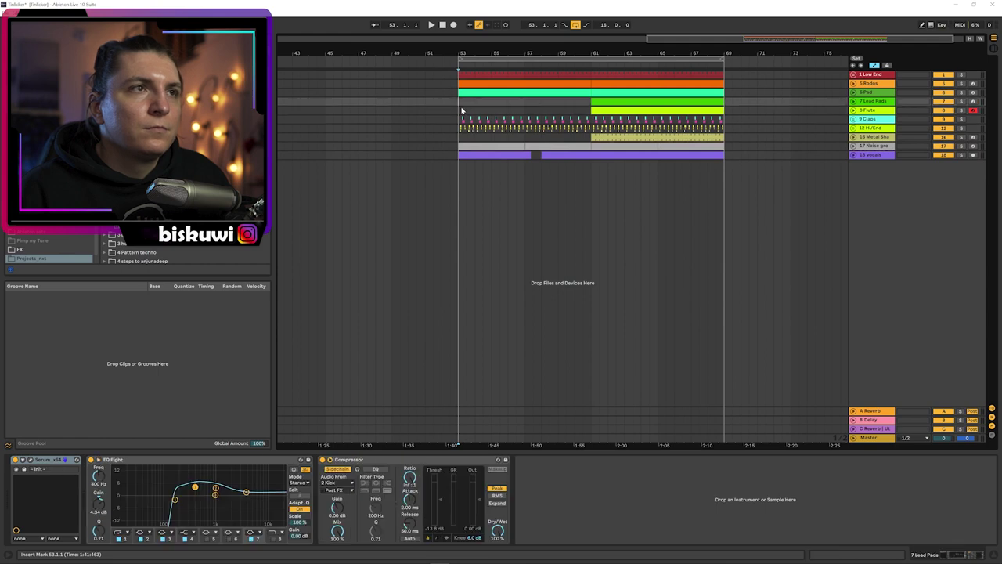
pyautogui.press('space')
pyautogui.click(853, 76)
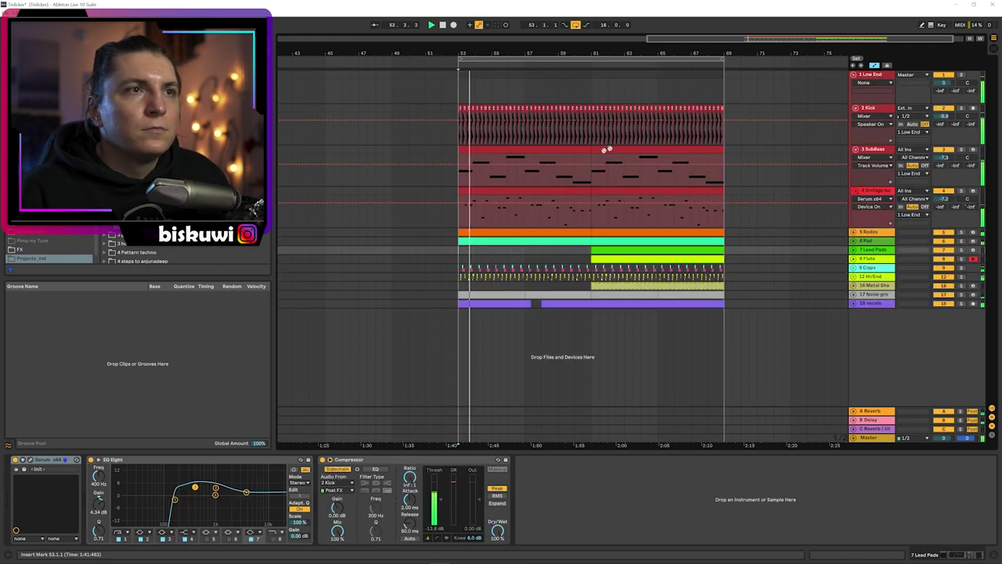
# Review the notes and devices of the SubBass and Vintage bass clips, and show the Vintage bass's C-Reverb send automation
pyautogui.doubleClick(539, 150)
pyautogui.hotkey('shift', 'Tab')
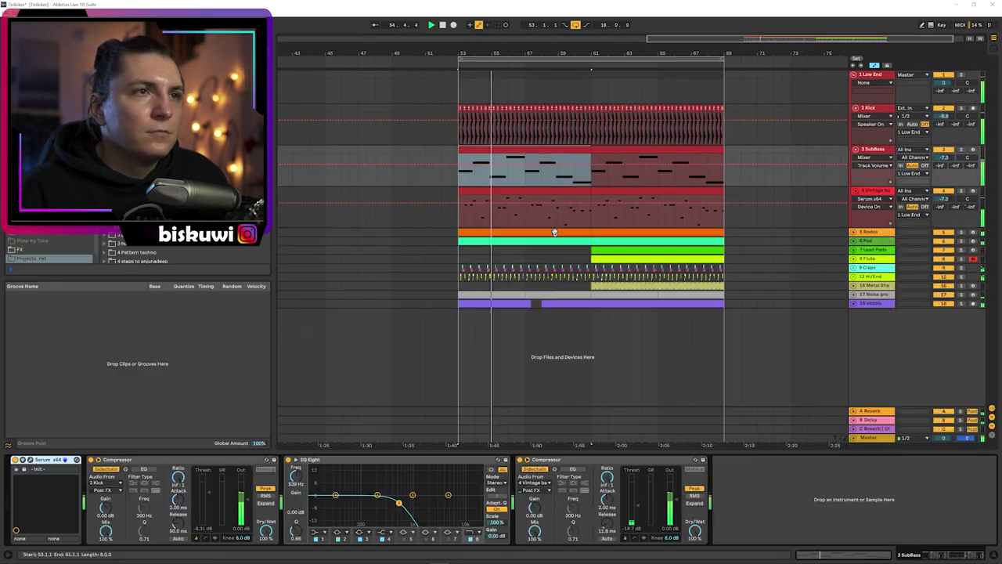
pyautogui.doubleClick(533, 191)
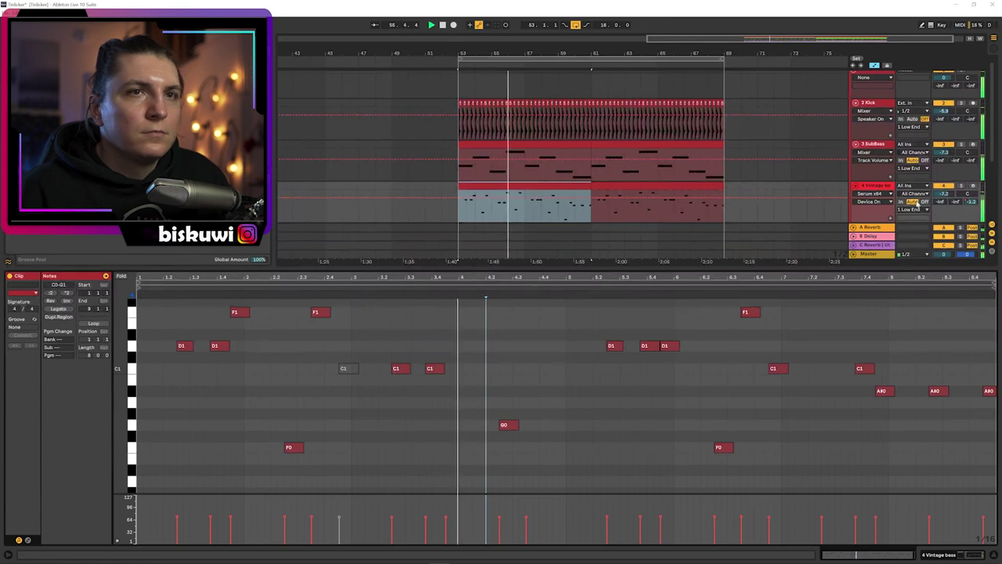
pyautogui.hotkey('shift', 'Tab')
pyautogui.click(969, 210)
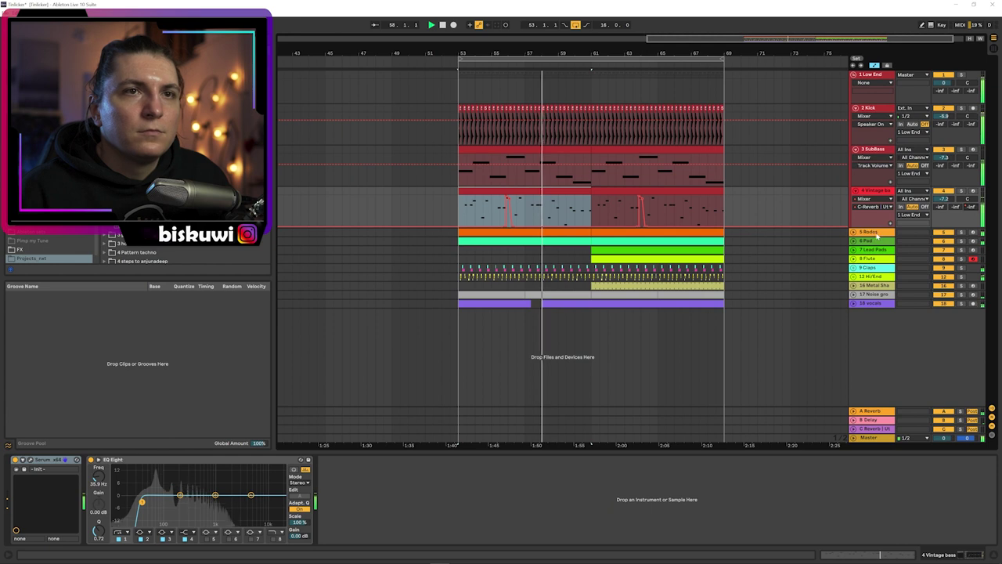
# Review the MIDI notes and device chains of the Rodos and Pad tracks during playback
pyautogui.click(561, 232)
pyautogui.doubleClick(561, 231)
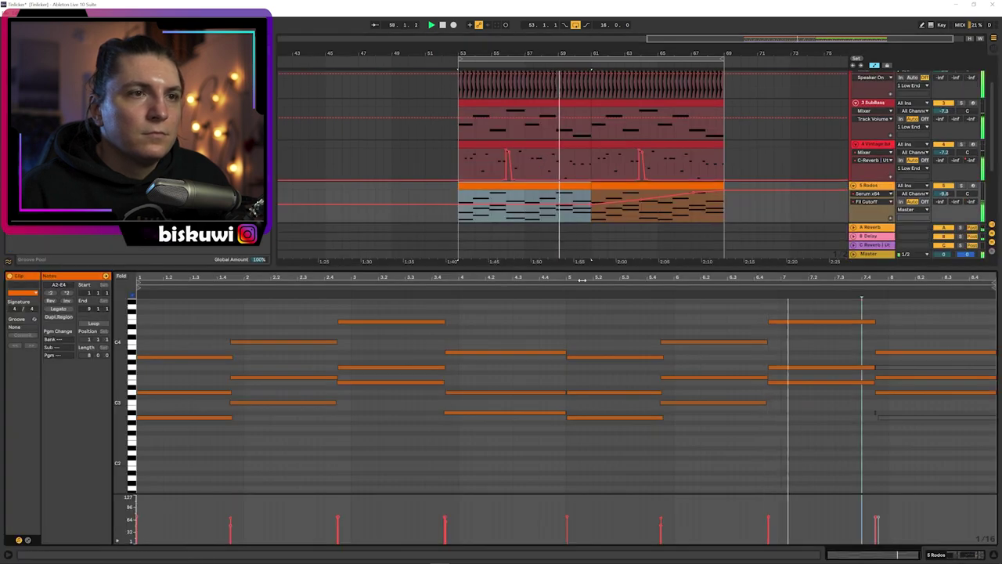
pyautogui.hotkey('shift', 'Tab')
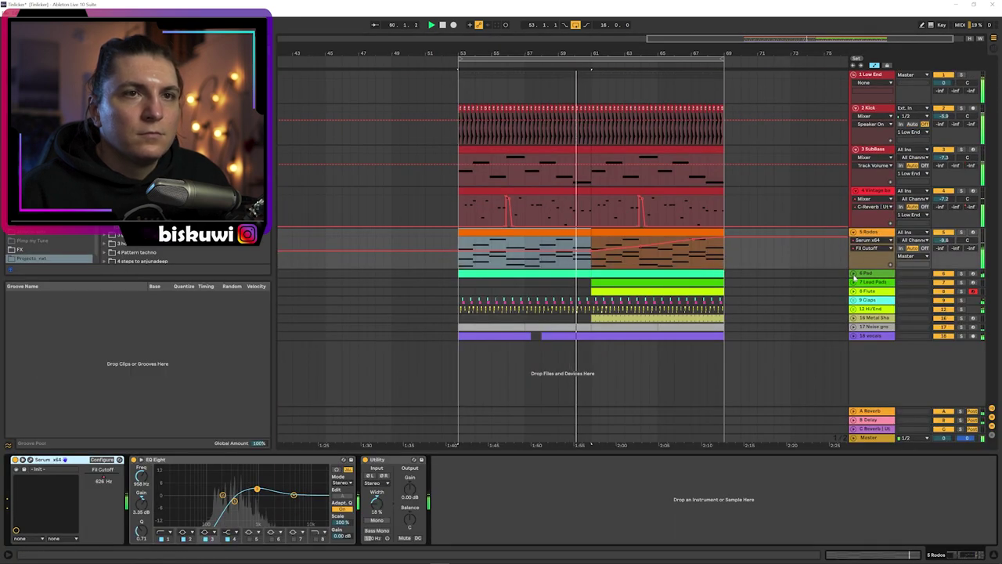
pyautogui.doubleClick(635, 283)
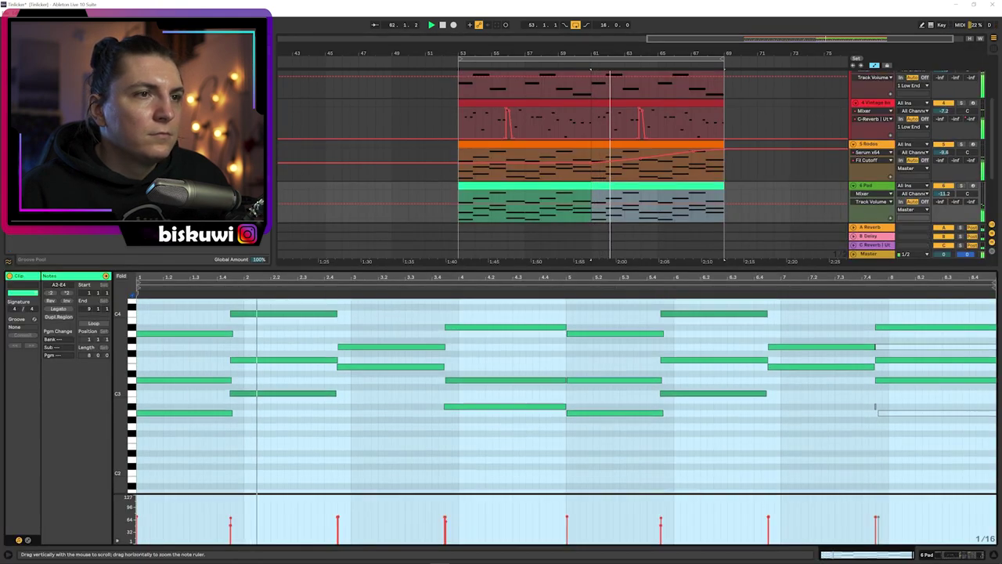
pyautogui.hotkey('shift', 'Tab')
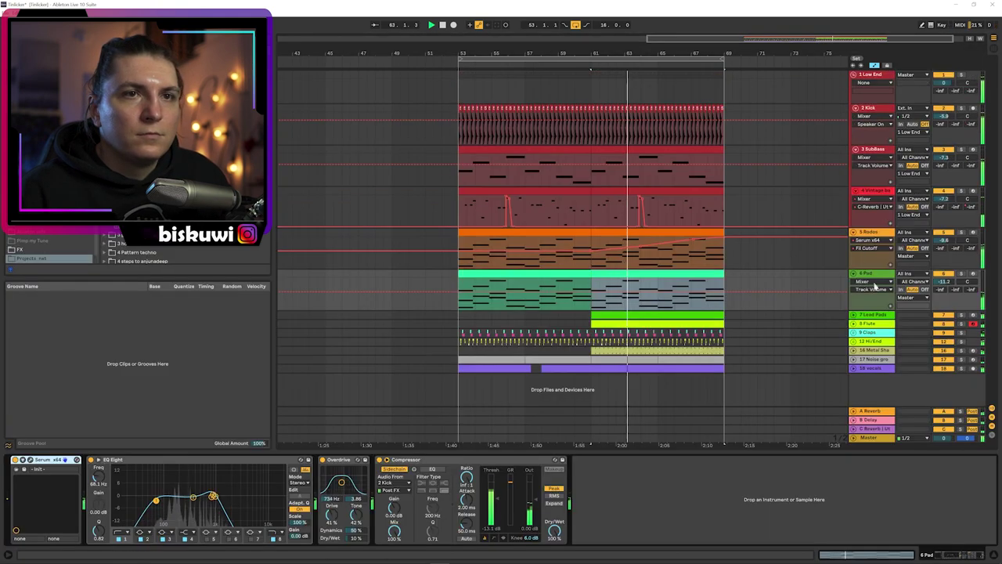
# Unfold the Lead Pads and Flute tracks during playback, and show the Lead Pads' notes and device chain
pyautogui.click(853, 315)
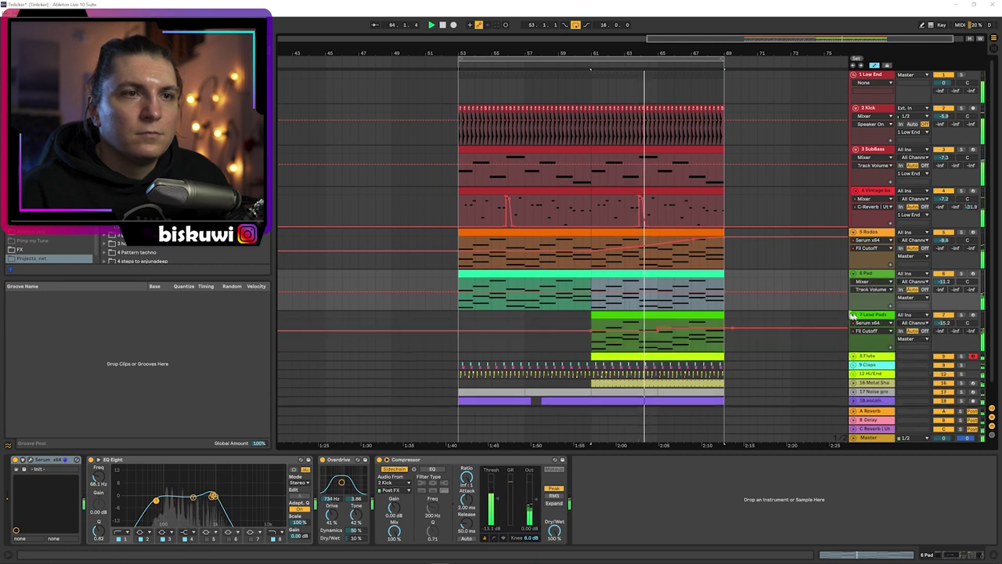
pyautogui.scroll(-1, 852, 314)
pyautogui.click(867, 310)
pyautogui.click(868, 323)
pyautogui.doubleClick(704, 296)
pyautogui.hotkey('shift', 'Tab')
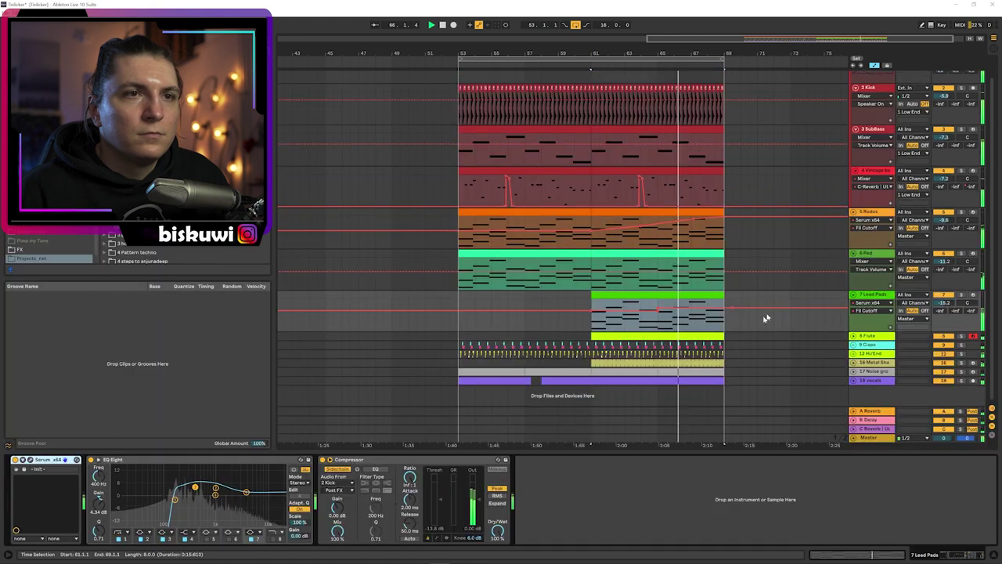
pyautogui.click(853, 335)
pyautogui.scroll(-1, 756, 327)
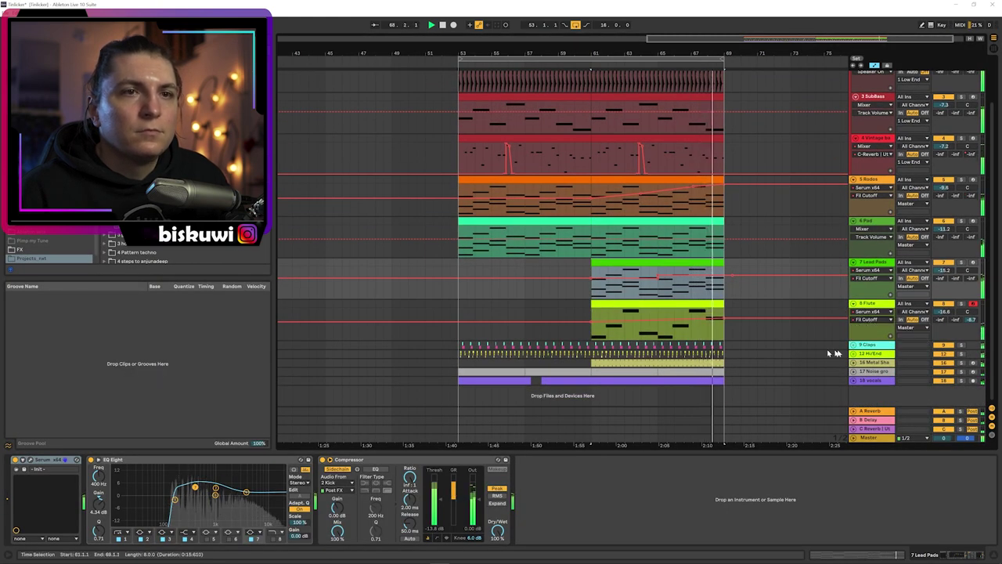
# Unfold the Claps group, examine the Clap track's clips, sample waveform and EQ Eight, and fold its tracks back
pyautogui.click(853, 345)
pyautogui.scroll(-2, 744, 351)
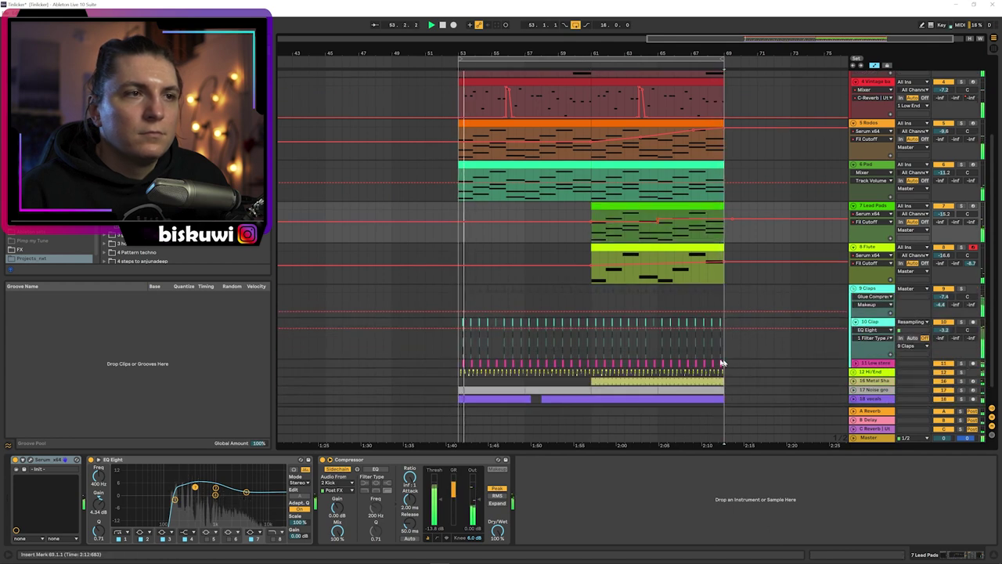
pyautogui.click(460, 321)
pyautogui.press('z')
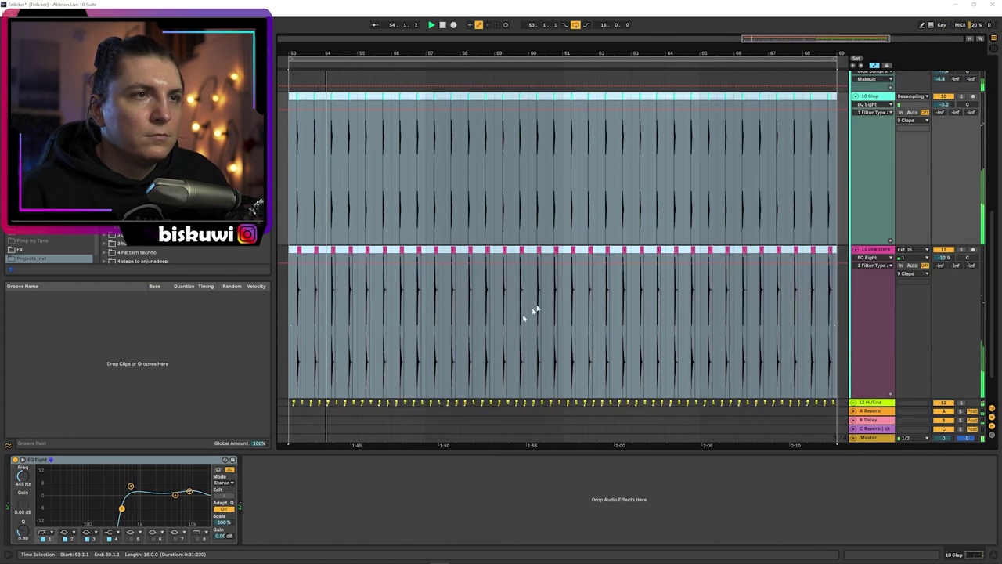
pyautogui.click(435, 188)
pyautogui.hotkey('shift', 'Tab')
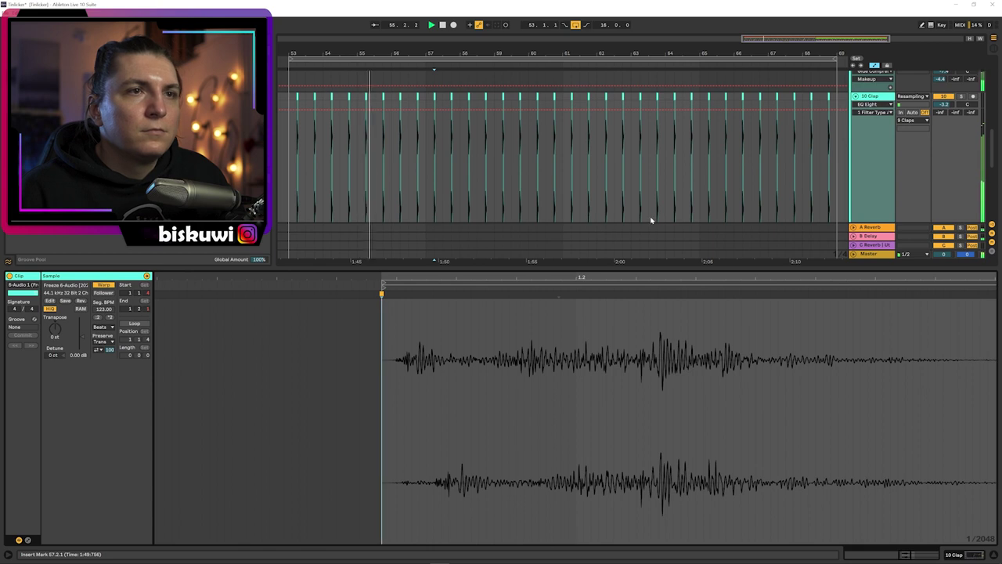
pyautogui.hotkey('shift', 'Tab')
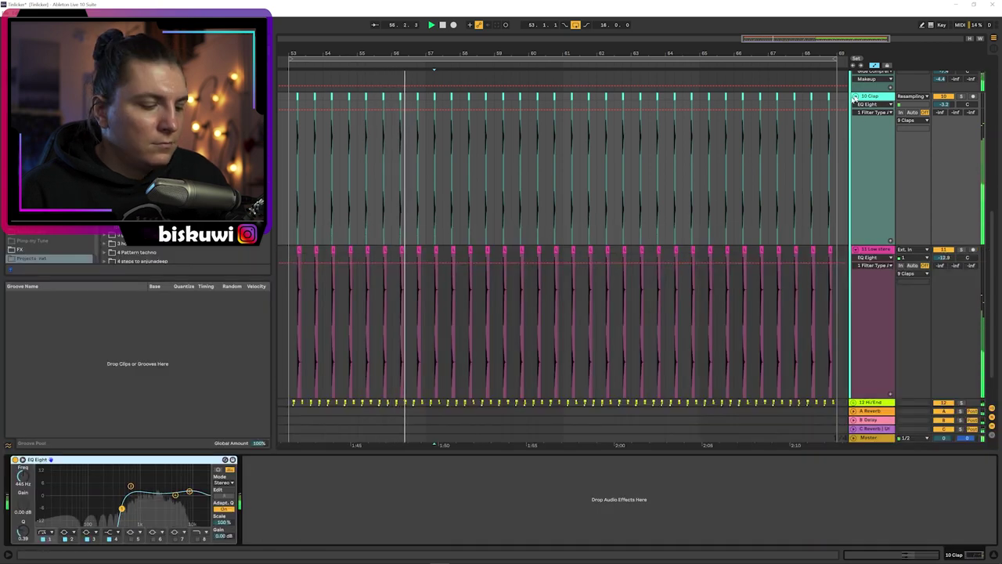
pyautogui.press('x')
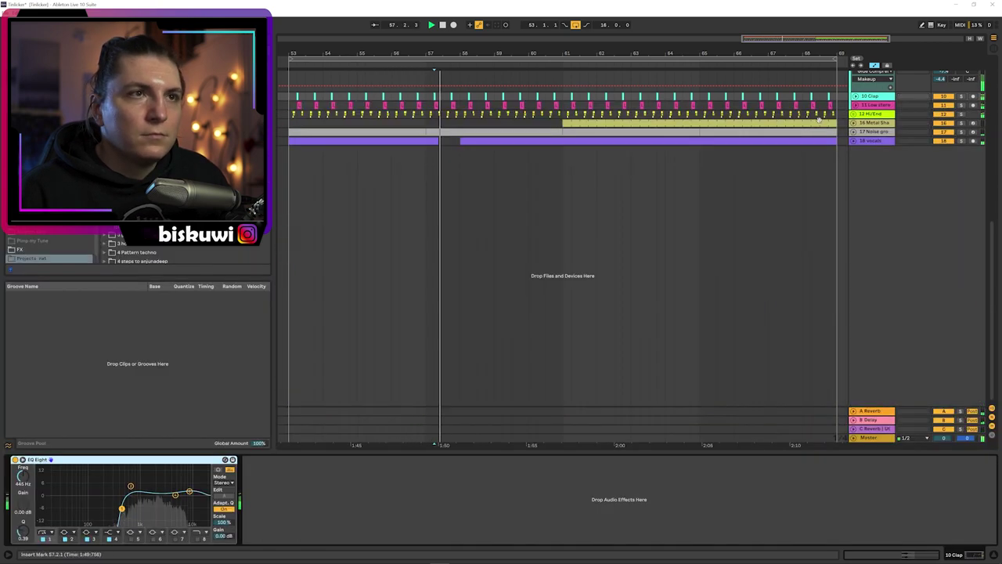
# Unfold the Hi/End group and the Metal Shakes track, and show the full Metal Shakes device chain
pyautogui.click(854, 114)
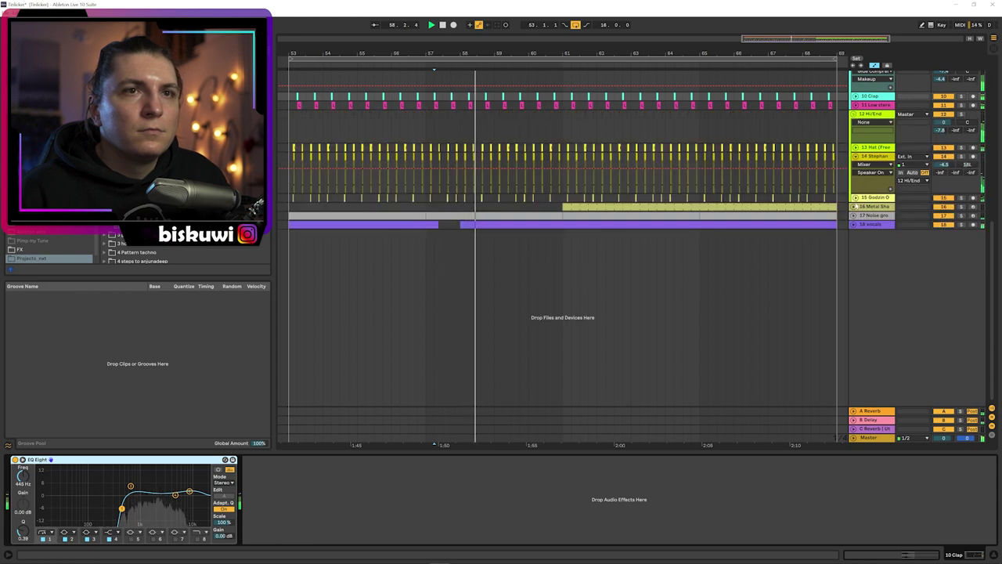
pyautogui.click(855, 207)
pyautogui.click(862, 208)
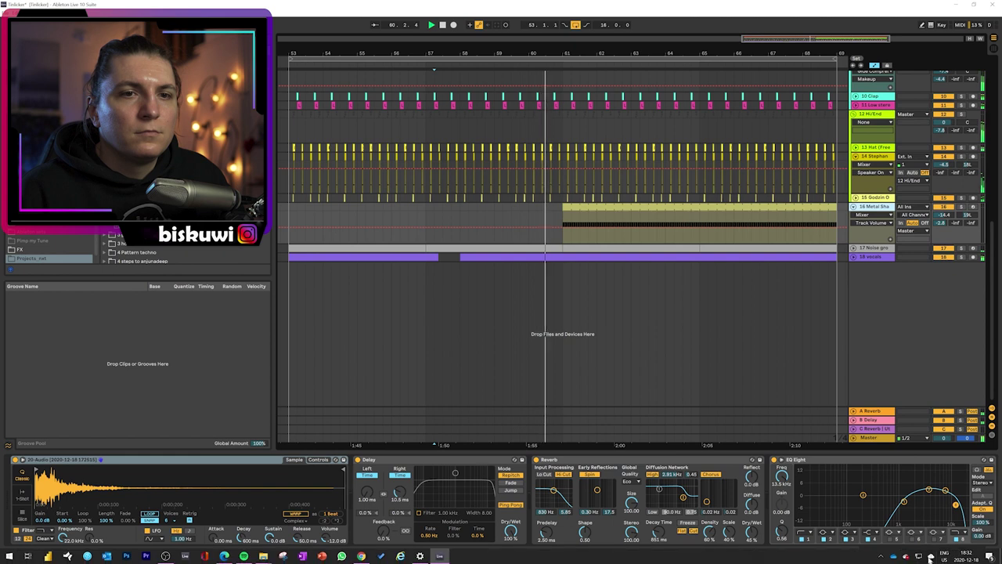
pyautogui.click(945, 555)
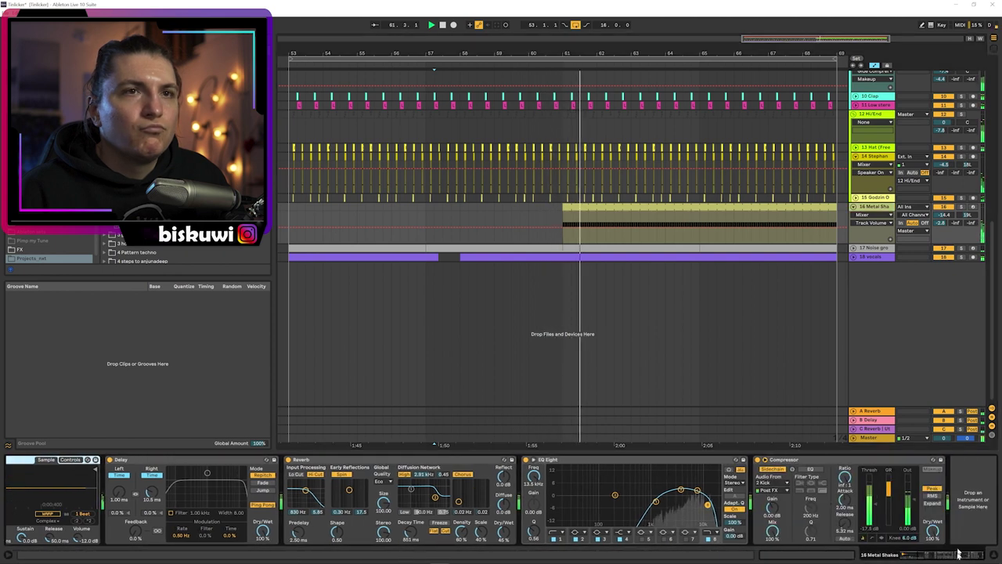
# Unfold the Noise groove and vocals tracks and show the devices on each
pyautogui.click(863, 248)
pyautogui.click(853, 248)
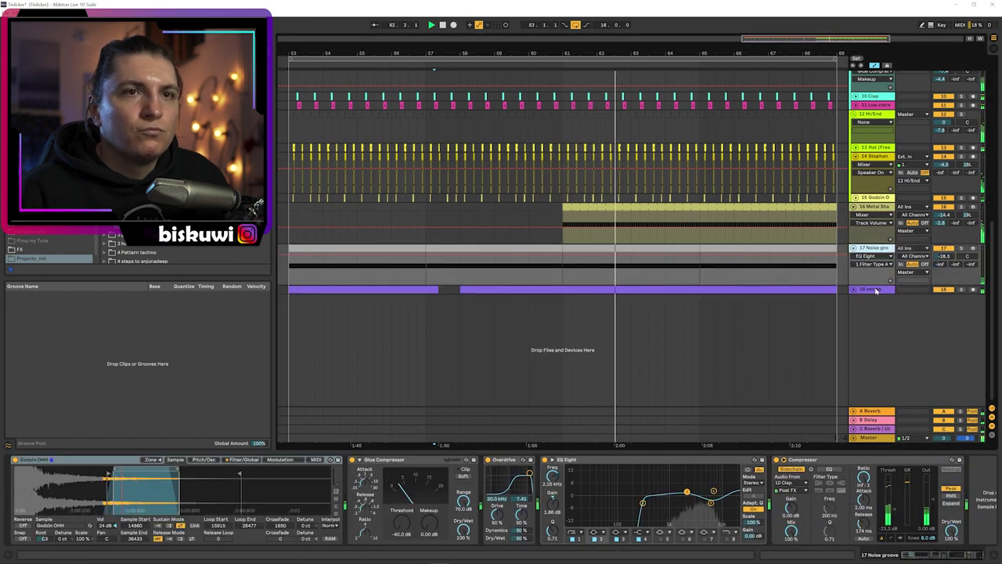
pyautogui.click(853, 288)
pyautogui.click(854, 289)
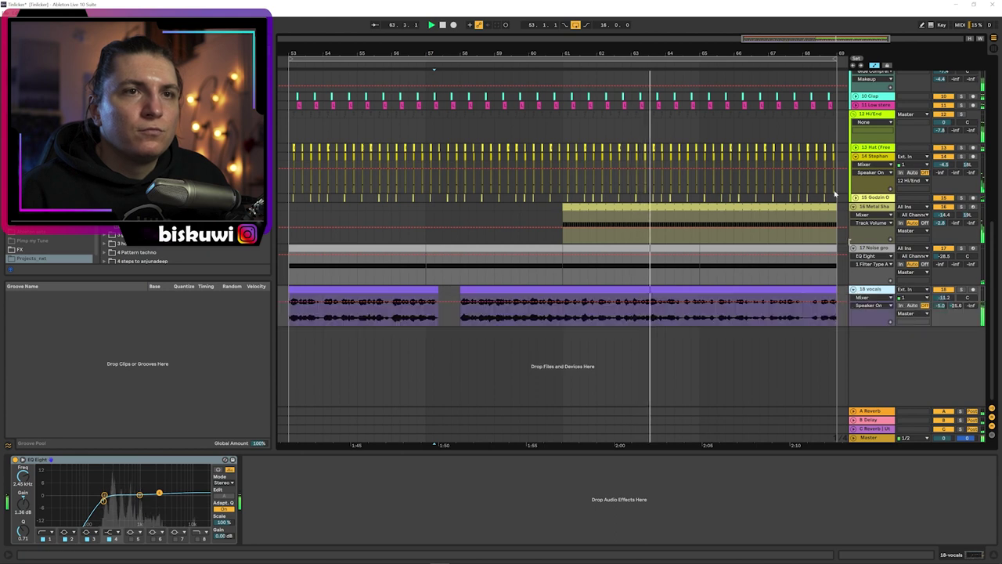
# Collapse all tracks and groups to show the whole arrangement while it plays
pyautogui.moveTo(682, 54); pyautogui.dragTo(714, 19)
pyautogui.scroll(6, 853, 132)
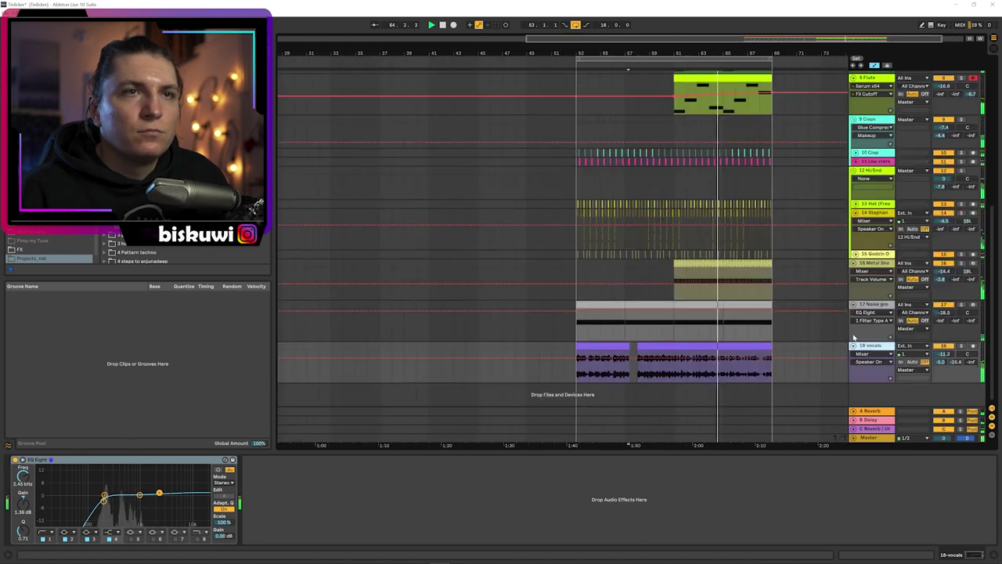
pyautogui.keyDown('alt'); pyautogui.click(854, 132); pyautogui.keyUp('alt')
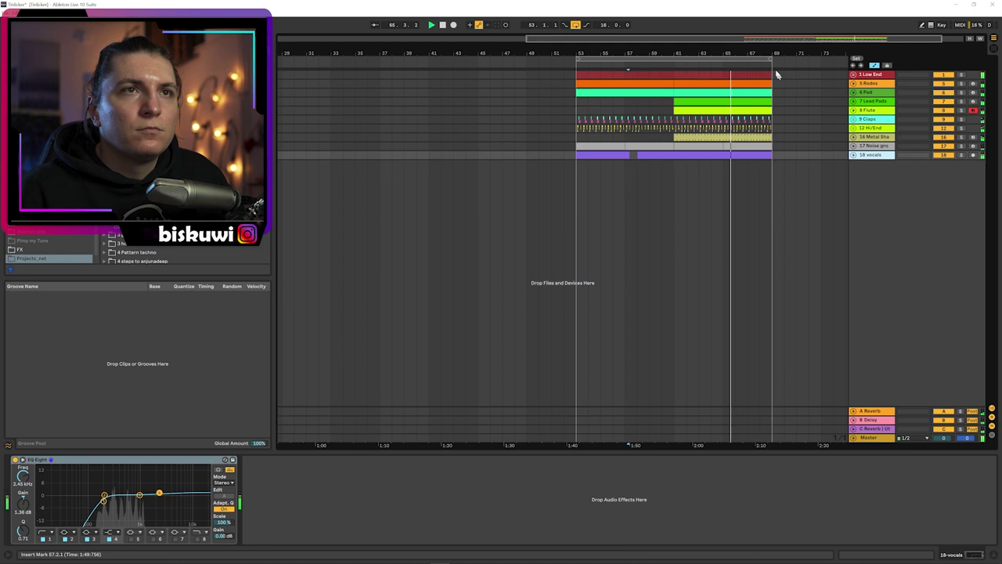
pyautogui.moveTo(773, 59); pyautogui.dragTo(783, 60)
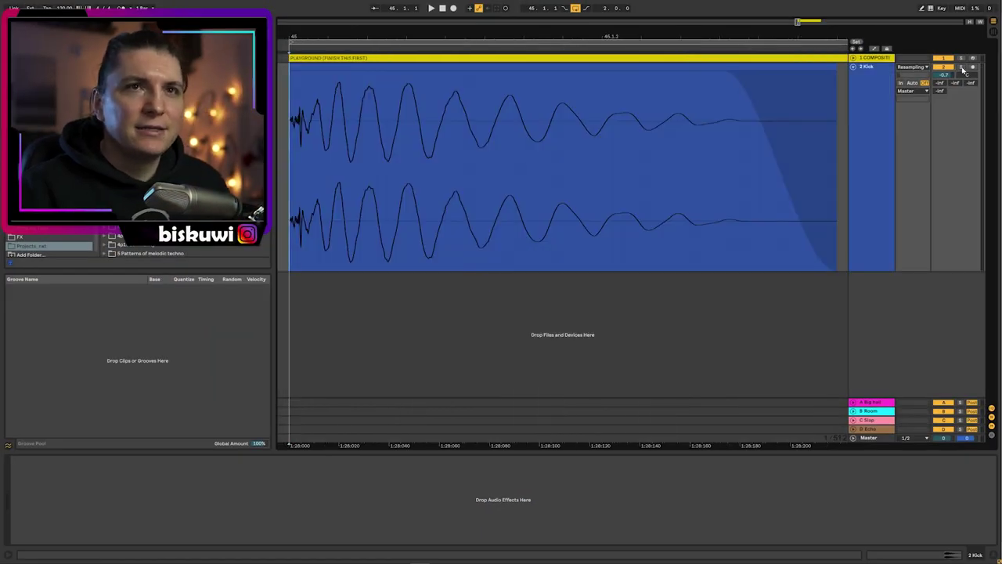
# Neutralise the OTT on the Kick track by clearing its compression ranges and setting the band inputs and outputs to 0 dB
pyautogui.click(964, 70)
pyautogui.click(809, 37)
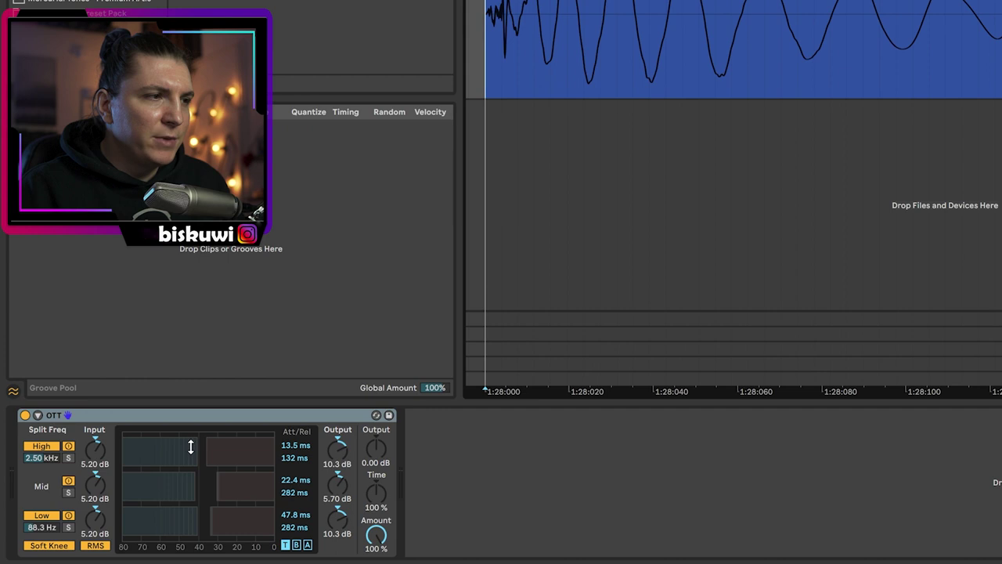
pyautogui.moveTo(207, 449); pyautogui.dragTo(274, 450)
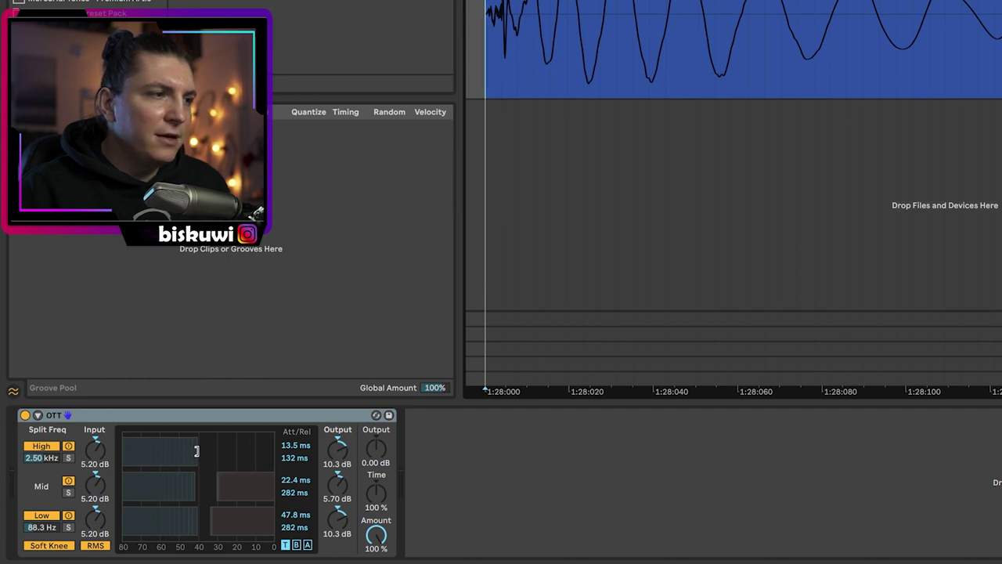
pyautogui.moveTo(196, 451); pyautogui.dragTo(122, 451)
pyautogui.doubleClick(339, 449)
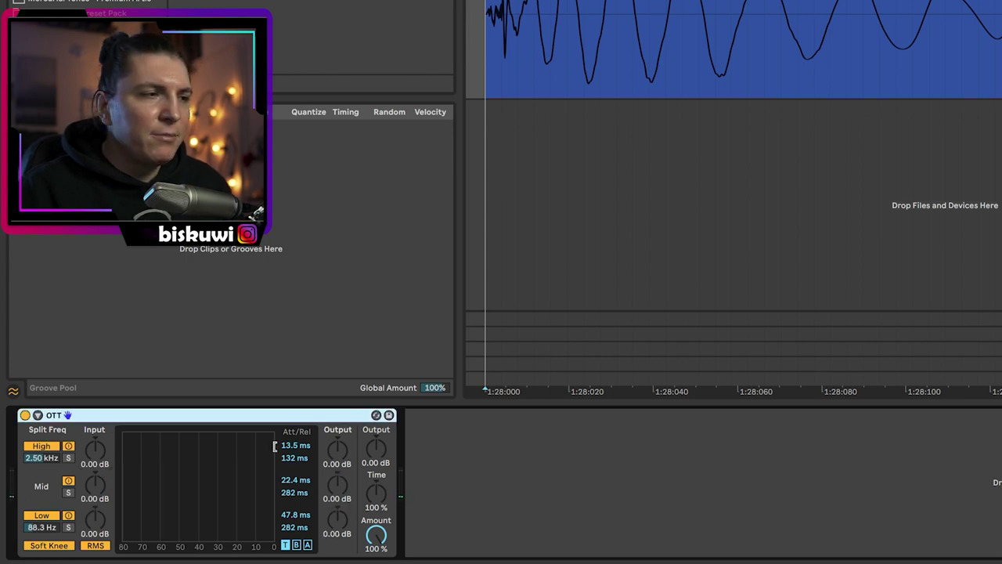
# Set the OTT High band's downward compression threshold to about -30 dB and audition the kick loop, comparing OTT off and on
pyautogui.press('space')
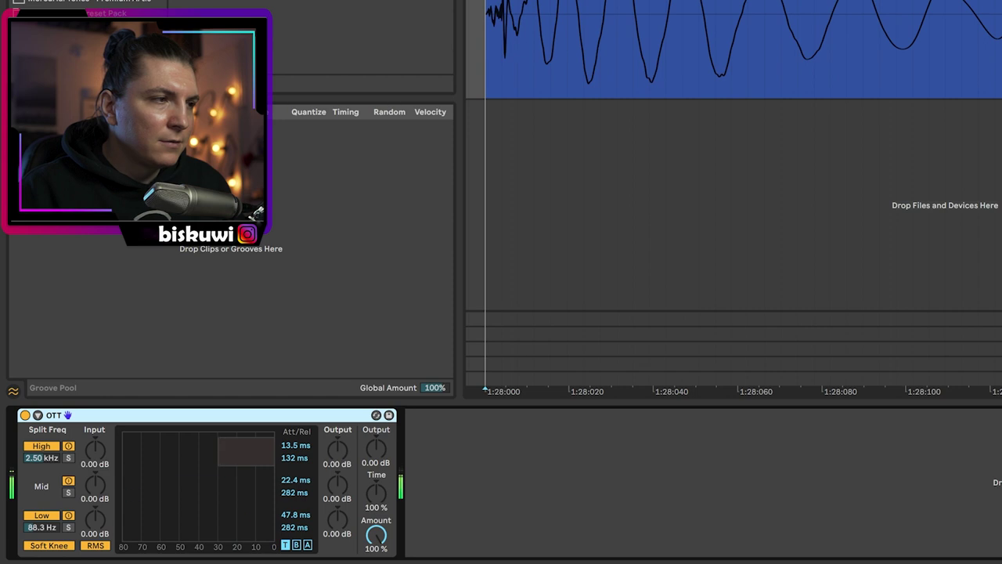
pyautogui.click(25, 415)
pyautogui.click(25, 415)
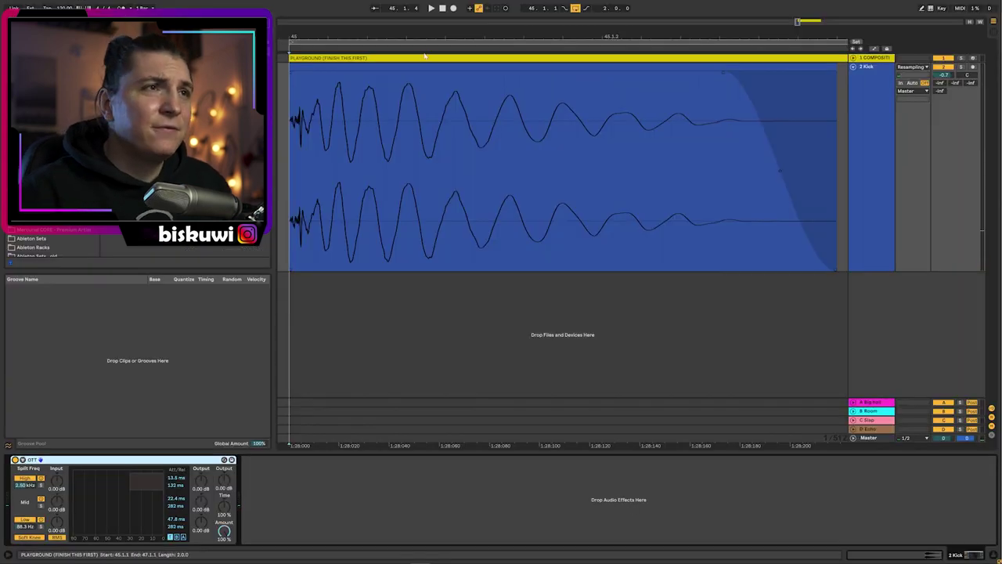
pyautogui.moveTo(427, 33); pyautogui.dragTo(396, 32)
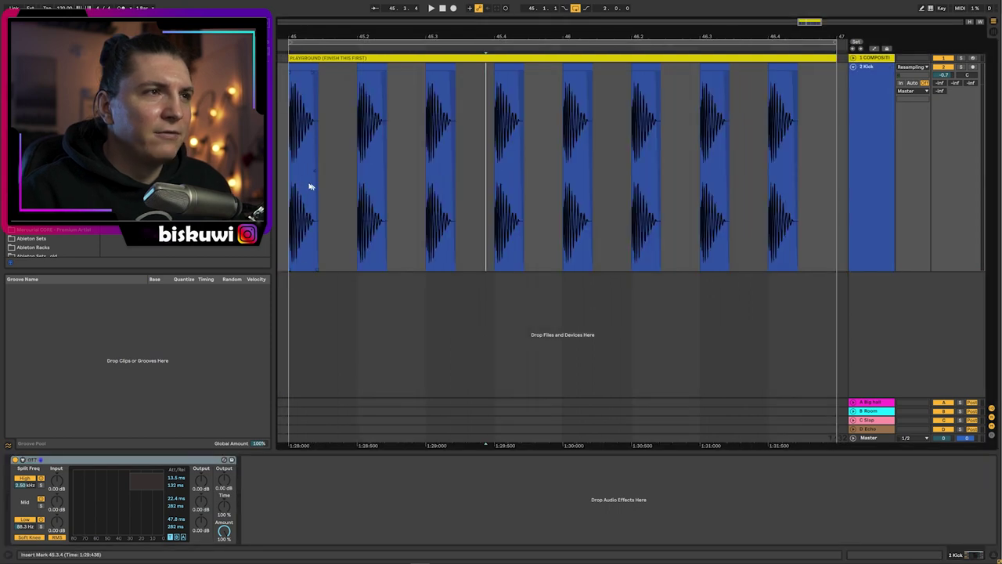
pyautogui.press('space')
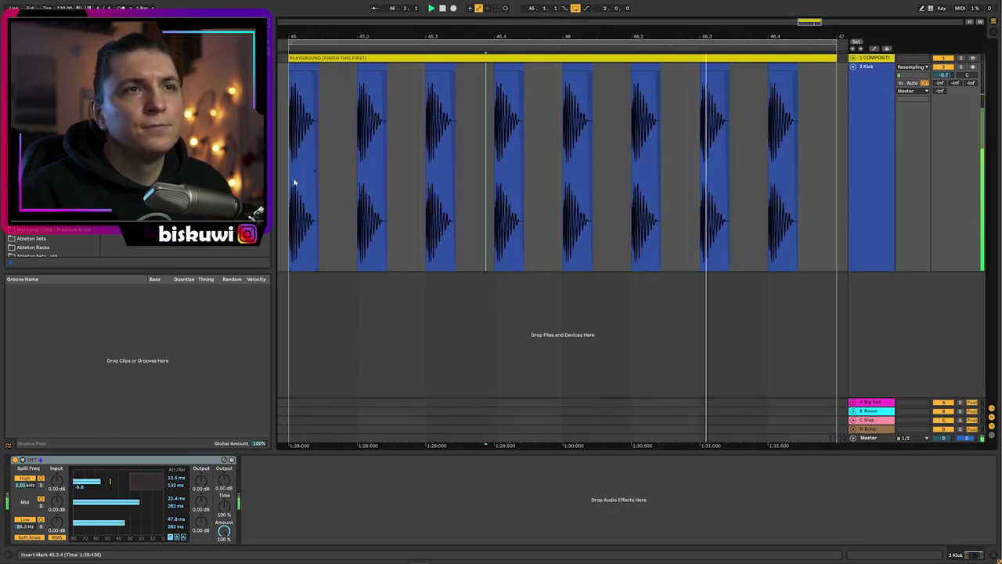
pyautogui.press('space')
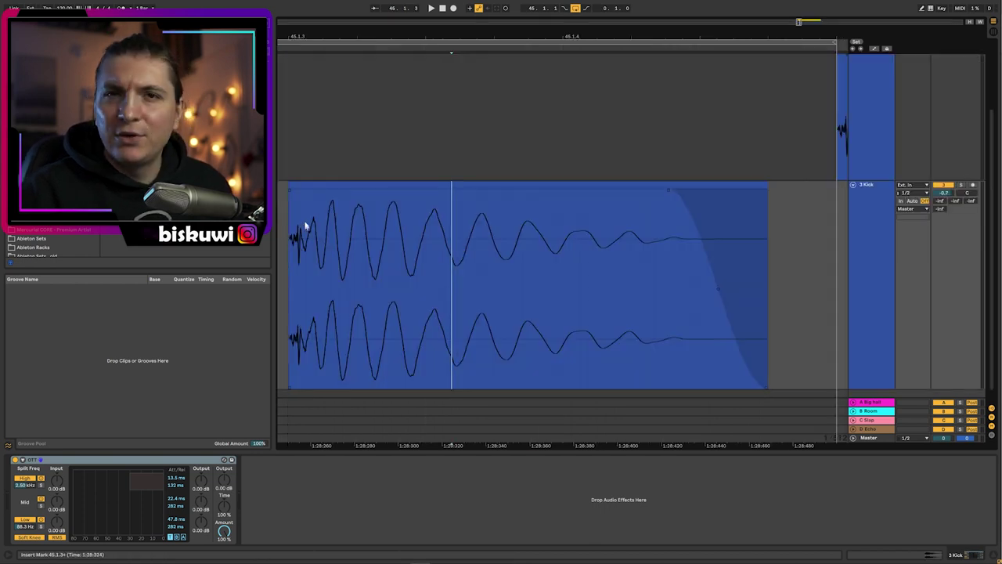
# Trim the attack of the duplicated kick clip on track 3, give it a fade-in, and audition the track soloed
pyautogui.moveTo(289, 202); pyautogui.dragTo(368, 226)
pyautogui.moveTo(398, 41); pyautogui.dragTo(383, 15)
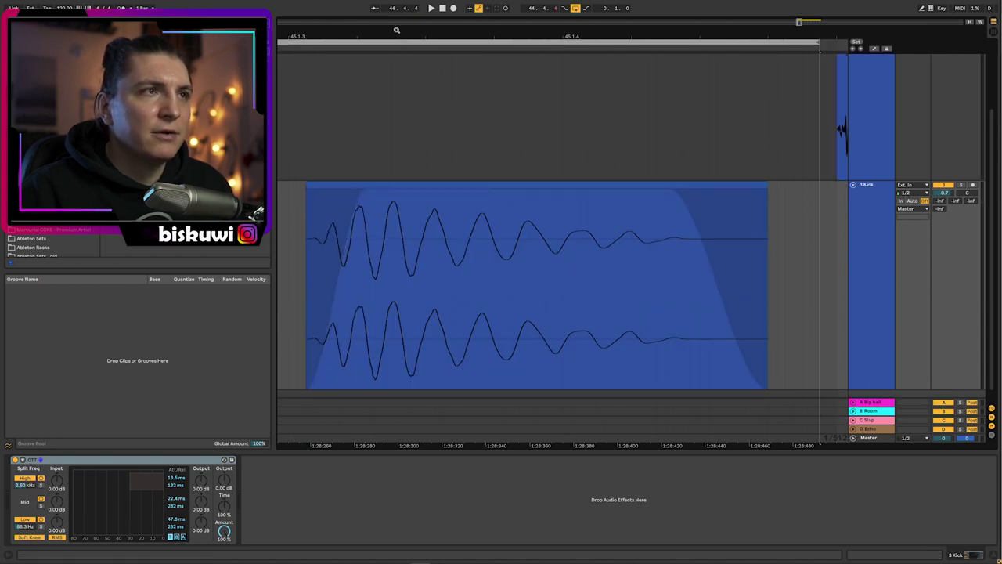
pyautogui.click(961, 186)
pyautogui.press('space')
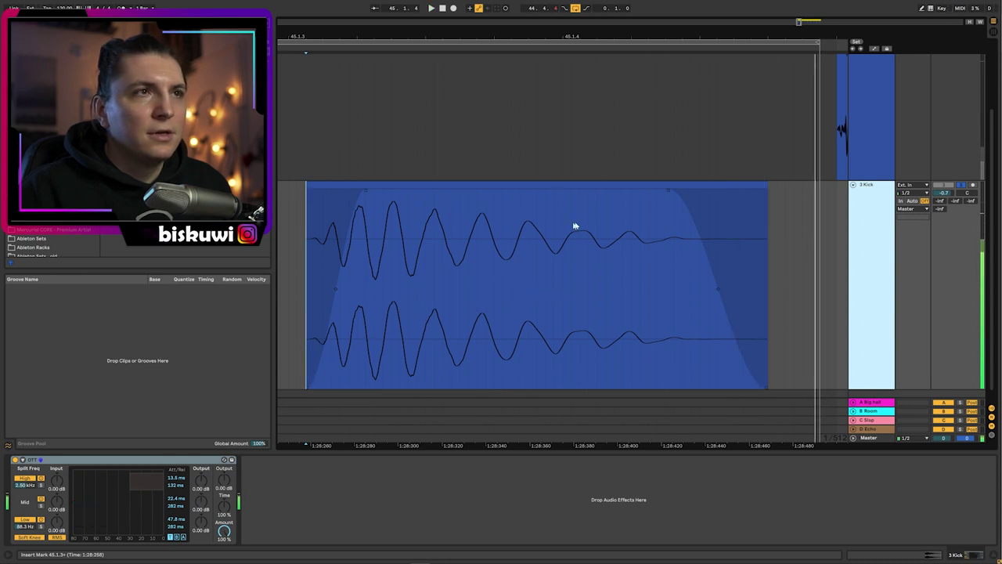
# Shorten the fade-in of the duplicated kick clip on track 3 and listen to it again
pyautogui.moveTo(463, 35); pyautogui.dragTo(462, 24)
pyautogui.moveTo(382, 193); pyautogui.dragTo(341, 200)
pyautogui.press('space')
pyautogui.press('space')
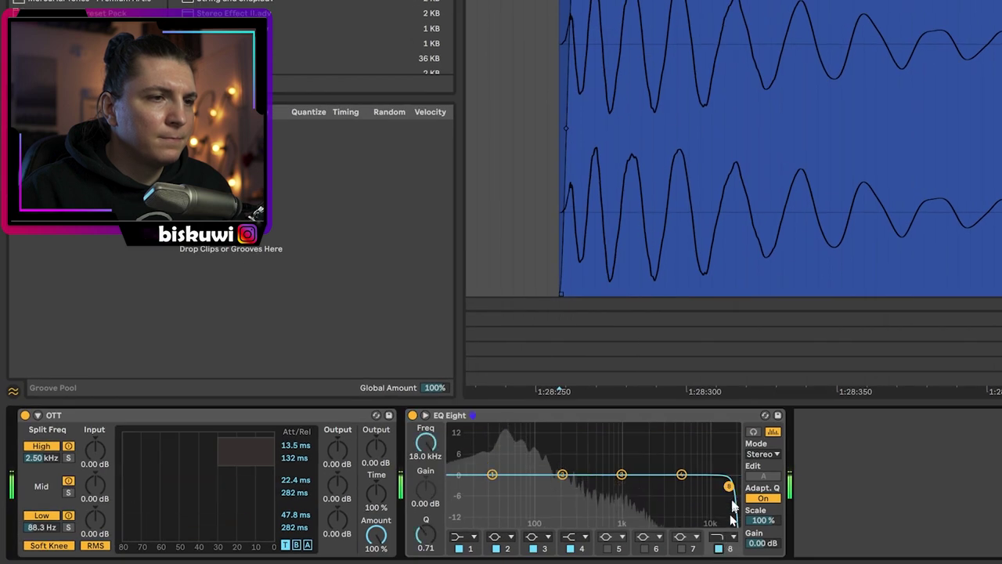
# Shape the duplicated kick with EQ Eight: high cut on band 8 at 1.47 kHz and low cut on band 1 at 35.2 Hz
pyautogui.moveTo(728, 487); pyautogui.dragTo(636, 486)
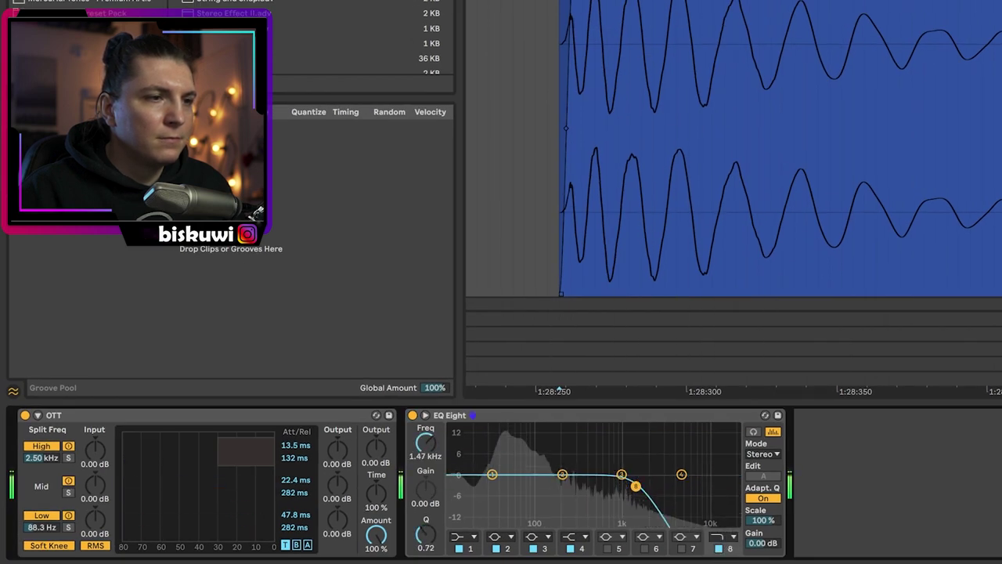
pyautogui.click(460, 537)
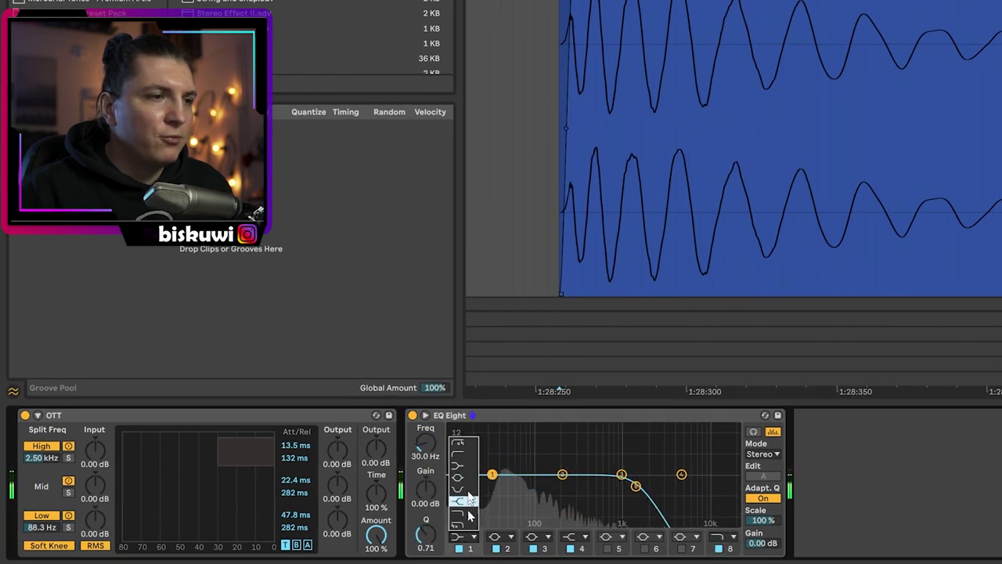
pyautogui.click(458, 454)
pyautogui.moveTo(518, 486); pyautogui.dragTo(499, 488)
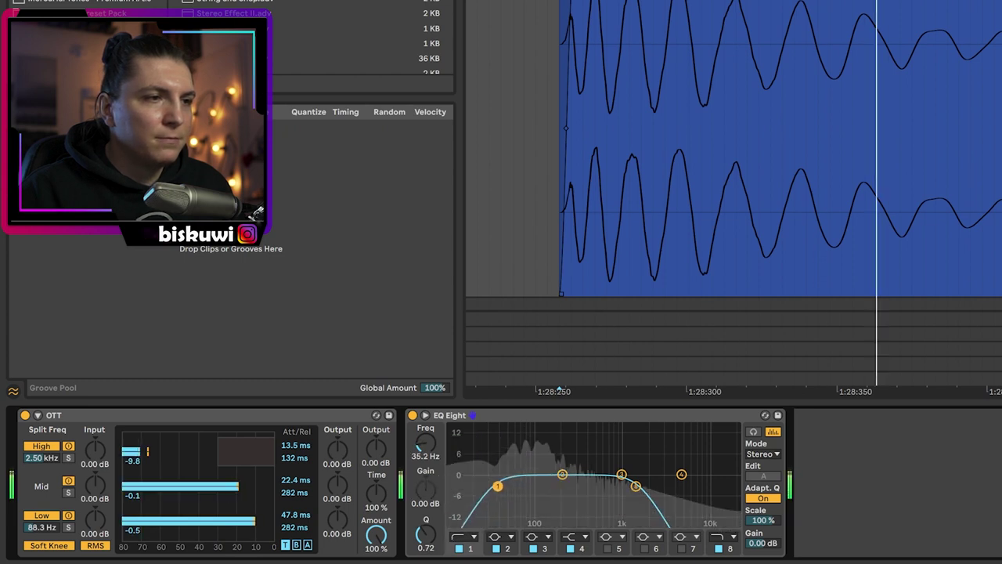
pyautogui.press('space')
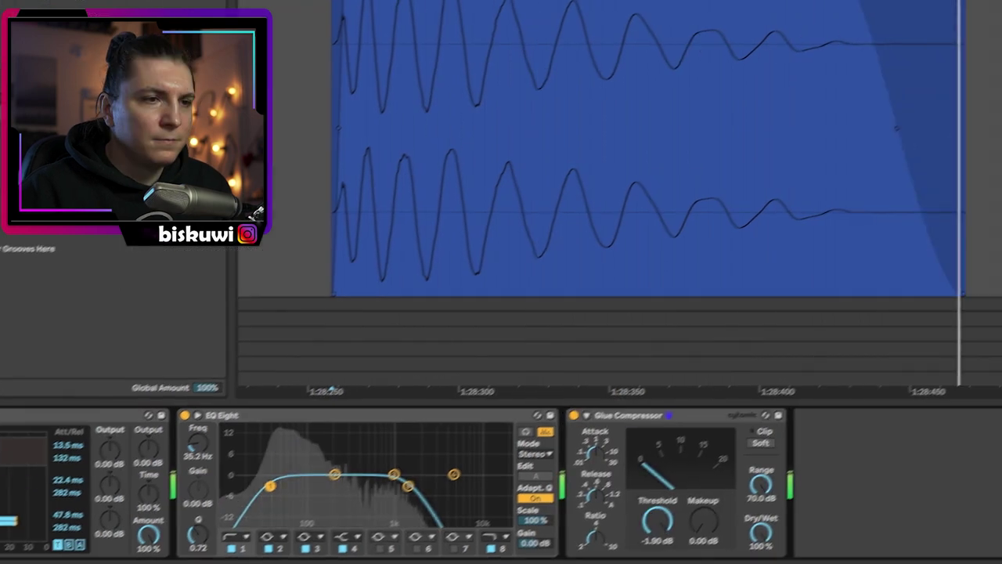
# Lower the threshold of the duplicated kick's Glue Compressor to -13.0 dB
pyautogui.moveTo(657, 520); pyautogui.dragTo(657, 542)
pyautogui.moveTo(197, 543); pyautogui.dragTo(244, 511)
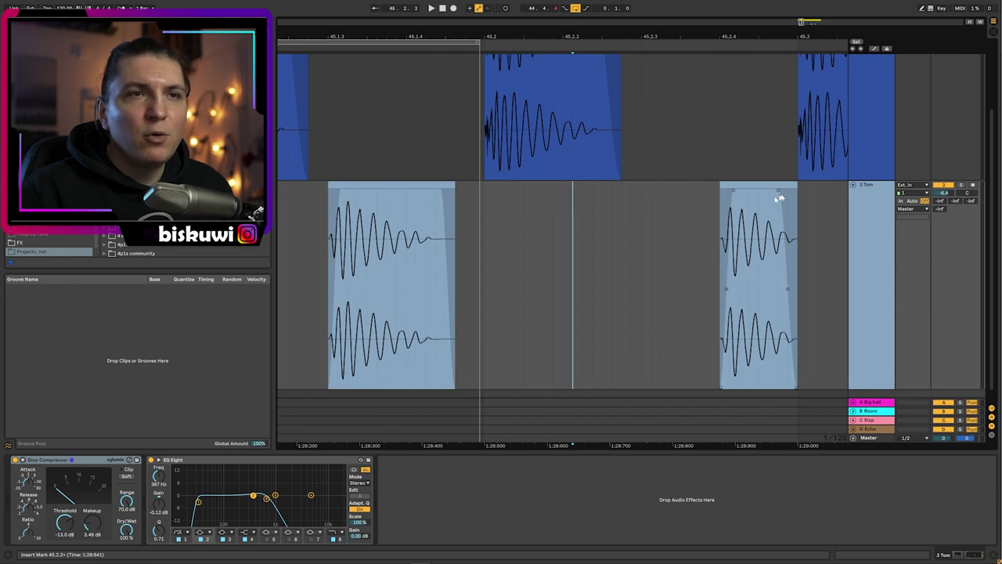
# Play the Kick and Tom patterns together from bar 45 and bring up the Diva instrument
pyautogui.scroll(-1, 727, 249)
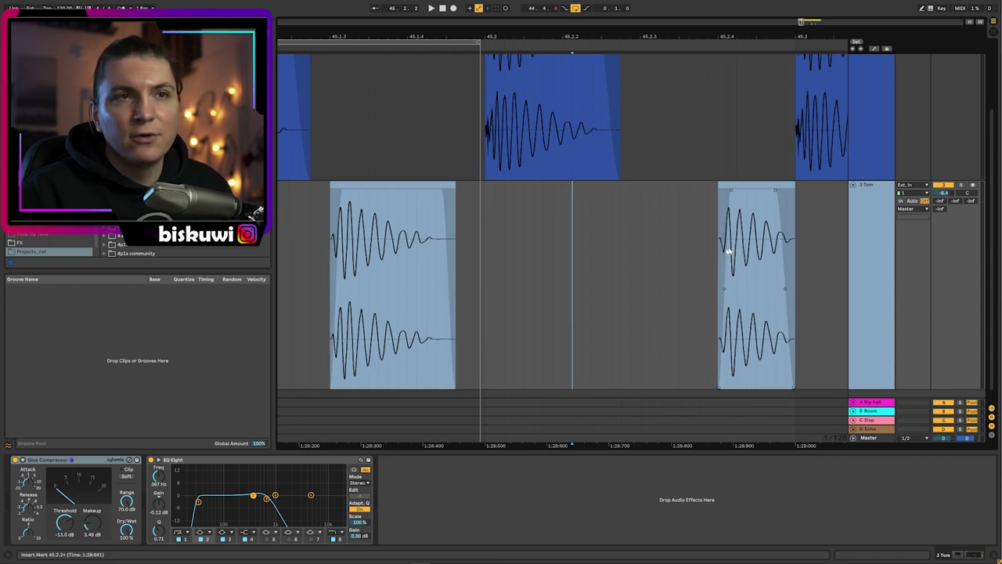
pyautogui.scroll(-3, 727, 248)
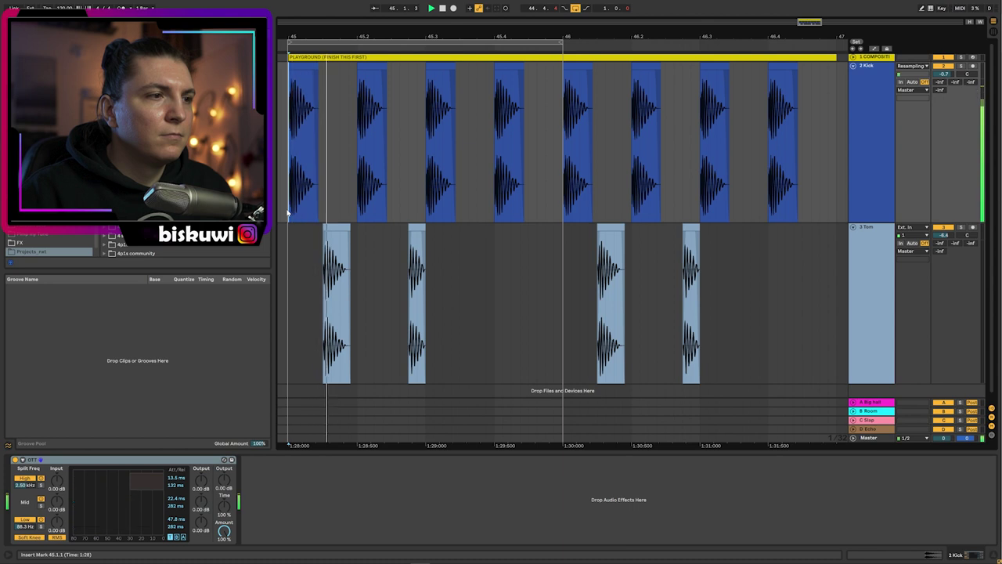
pyautogui.click(854, 300)
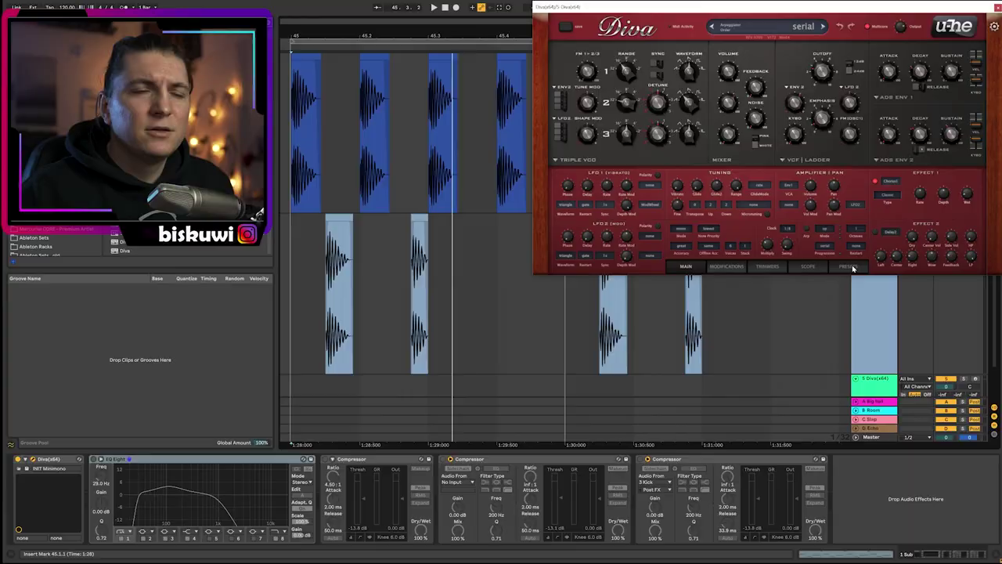
# Load Diva's INIT Minimono template and shape the sub with cutoff 54.00, envelope 1 decay 33.00, and adjusted oscillator waveform and sustain
pyautogui.click(848, 264)
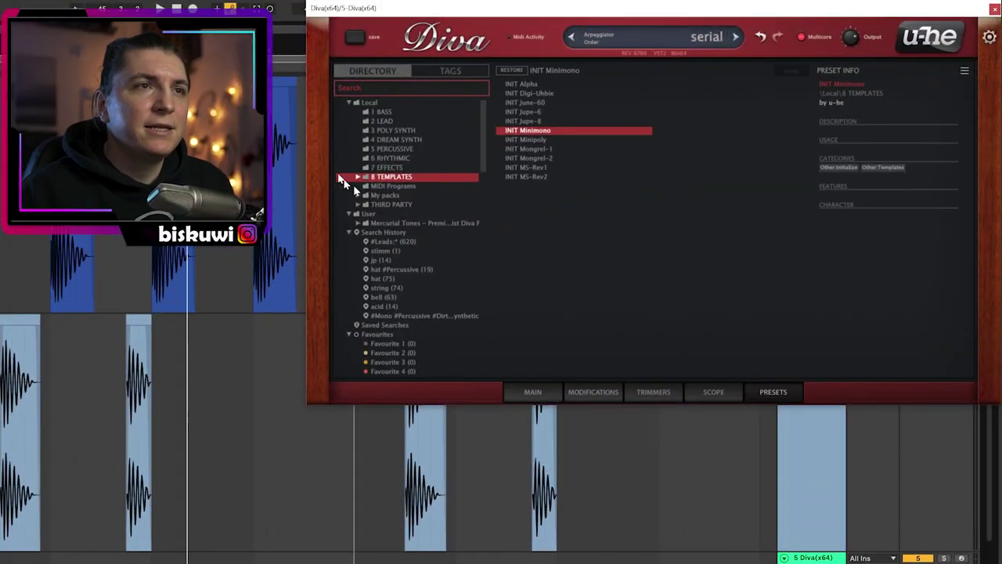
pyautogui.click(551, 133)
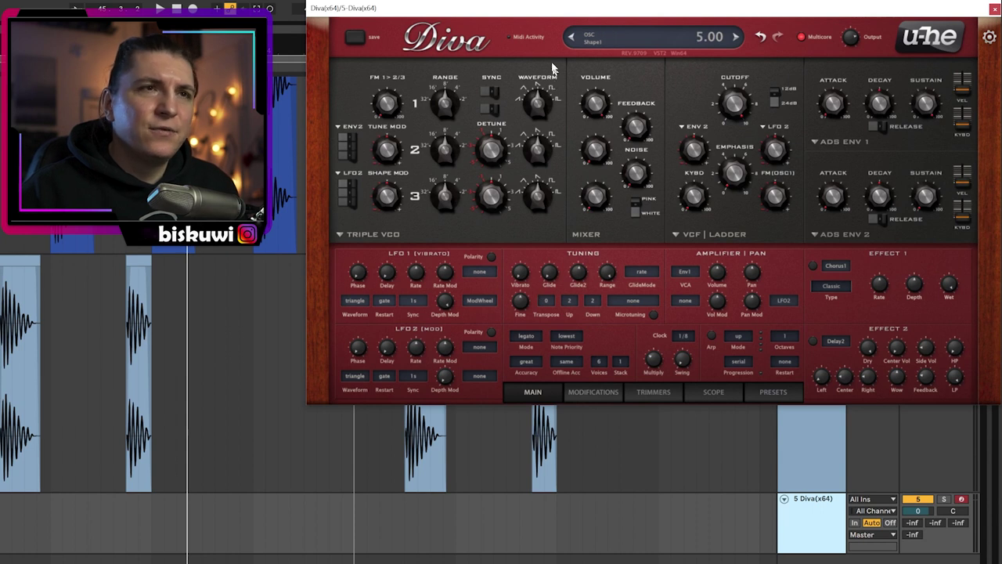
pyautogui.moveTo(734, 102); pyautogui.dragTo(747, 196)
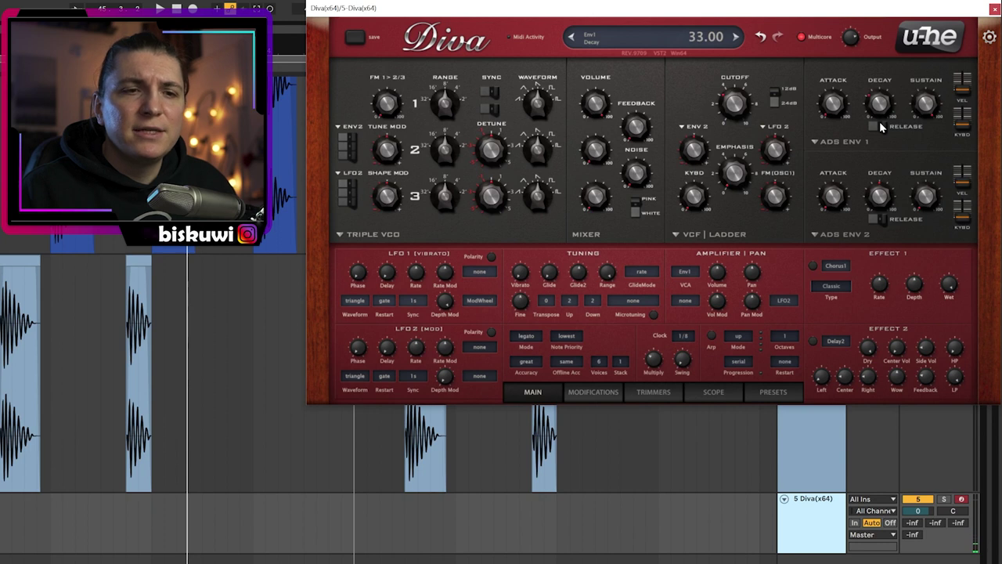
pyautogui.moveTo(925, 111); pyautogui.dragTo(924, 122)
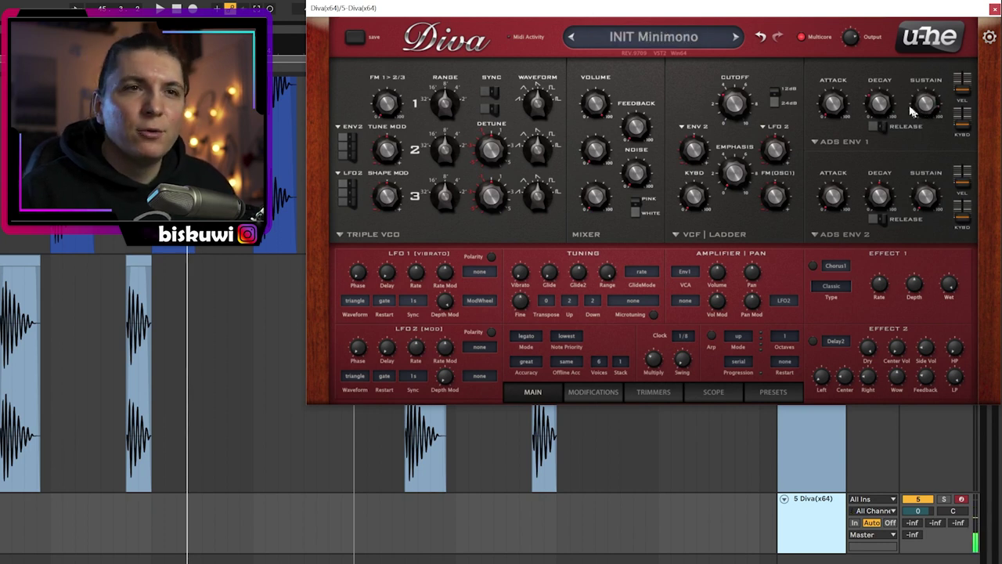
pyautogui.moveTo(543, 149); pyautogui.dragTo(545, 155)
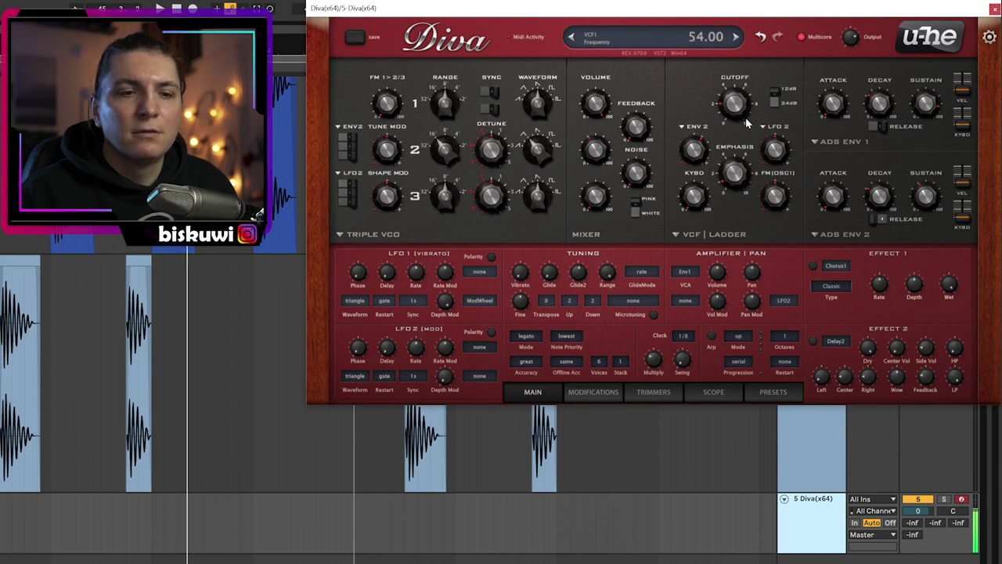
# Enable Chorus1 at 4.50 wet, set the voice mode to mono with glide 13.50, and fine-tune envelope 2's attack
pyautogui.click(814, 266)
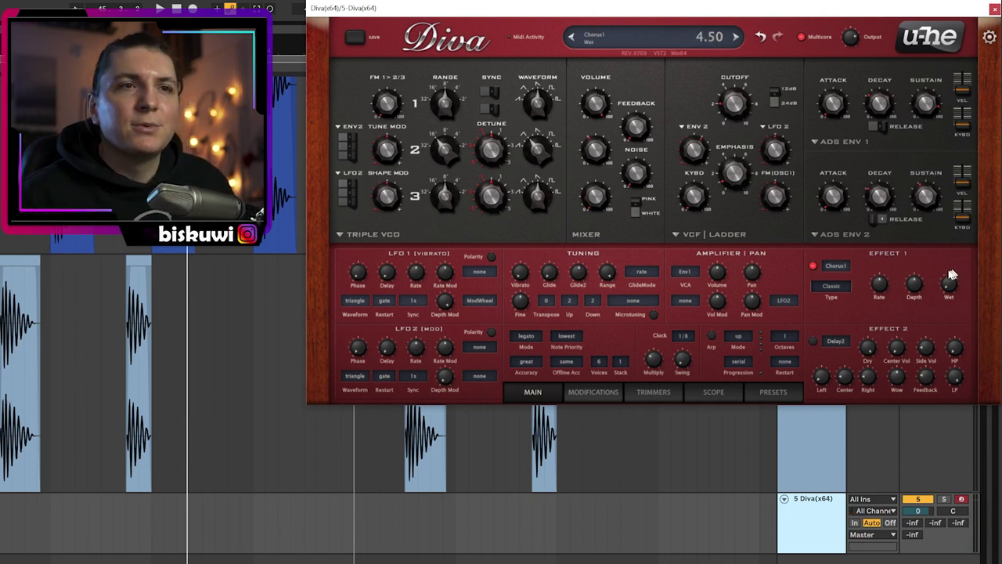
pyautogui.click(526, 336)
pyautogui.click(562, 357)
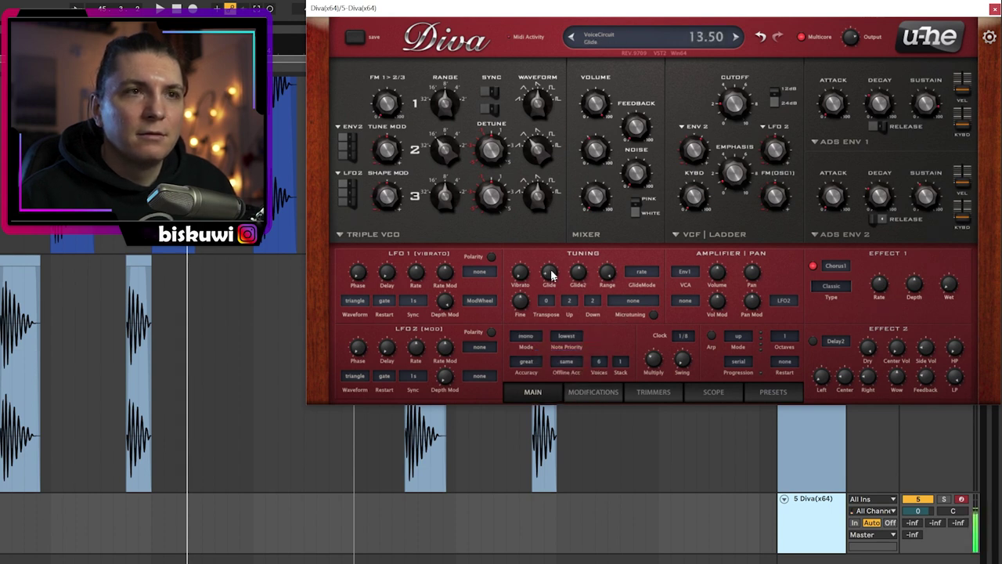
pyautogui.click(537, 334)
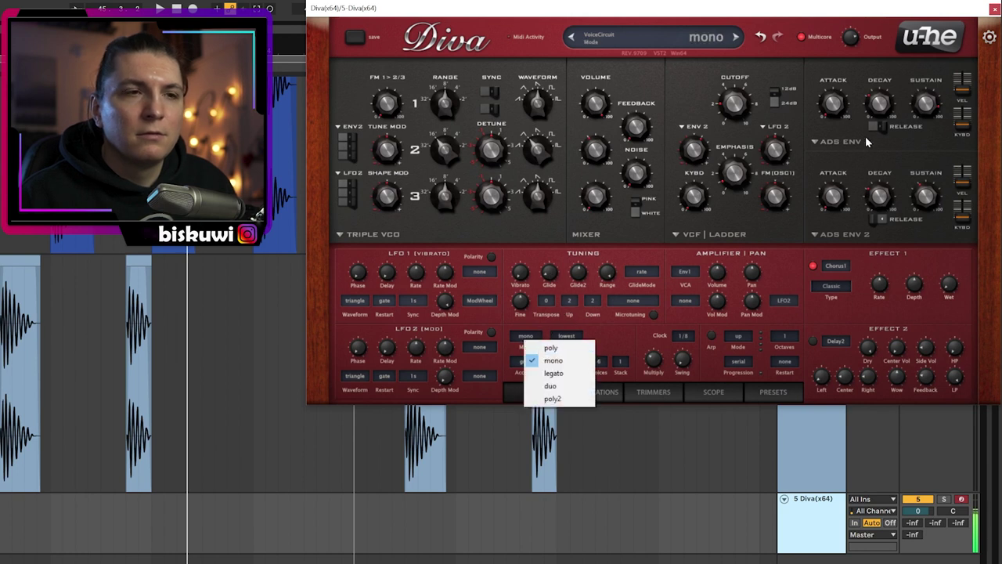
pyautogui.click(878, 194)
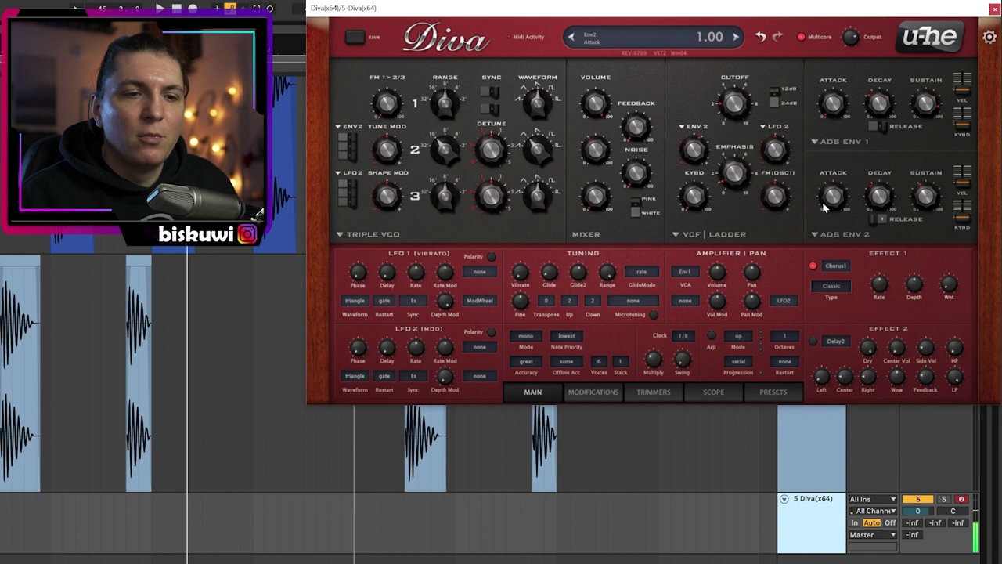
pyautogui.moveTo(828, 198); pyautogui.dragTo(833, 193)
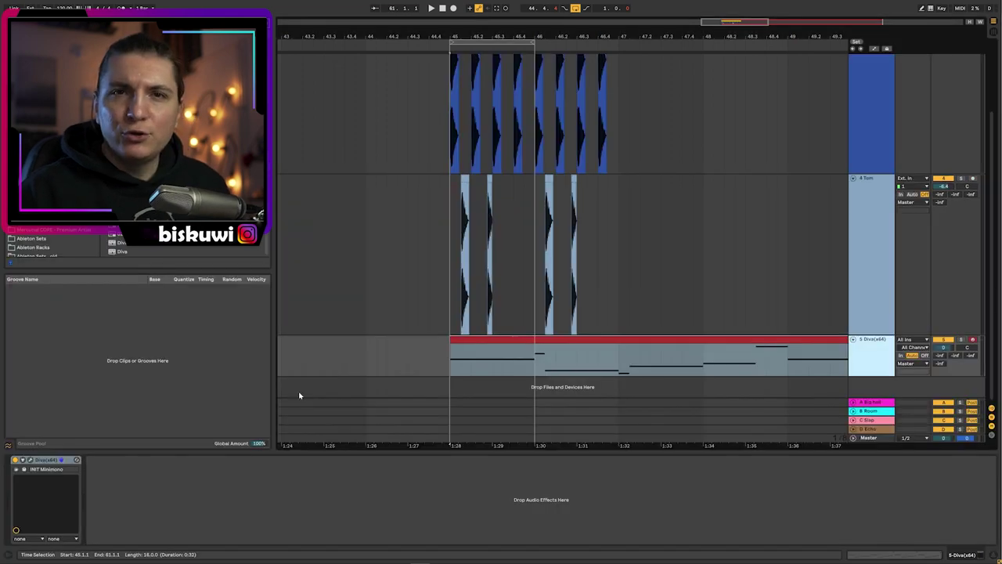
# Add EQ Eight after Diva with a high cut on band 8 below 1 kHz and a low cut on band 1 at 27.8 Hz
pyautogui.hotkey('ctrl', 'f')
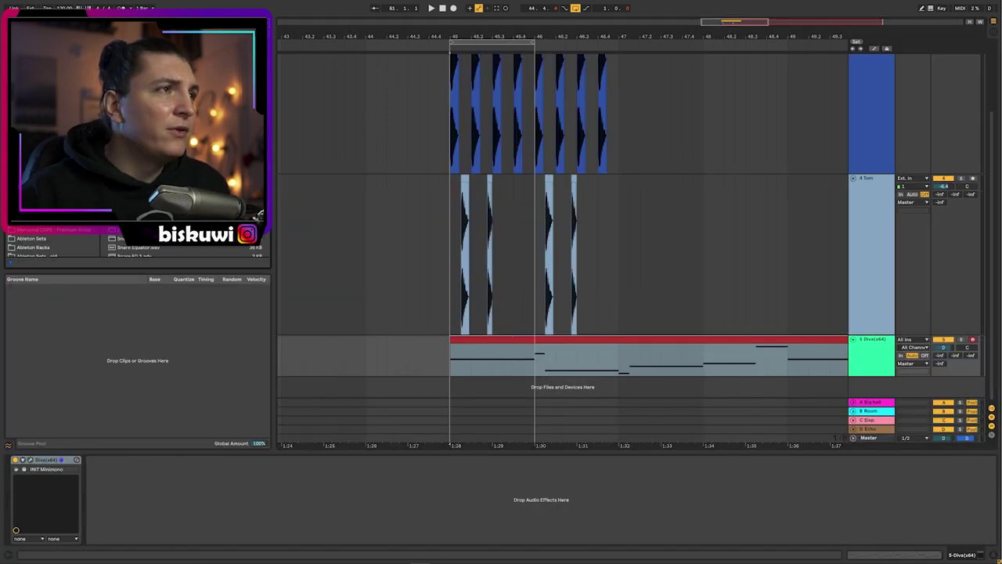
pyautogui.press('Return')
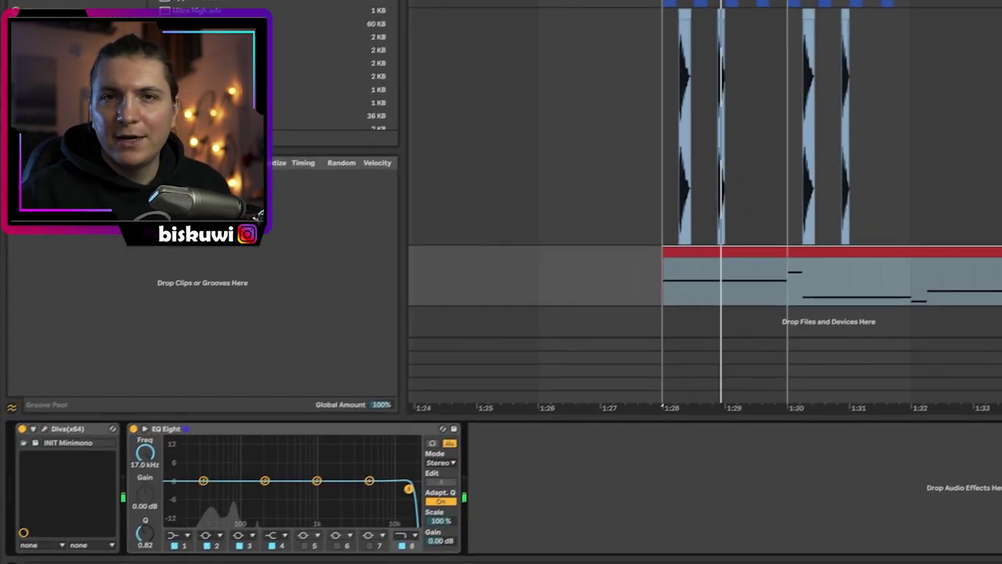
pyautogui.moveTo(278, 500); pyautogui.dragTo(203, 499)
pyautogui.moveTo(342, 482); pyautogui.dragTo(325, 486)
pyautogui.click(209, 538)
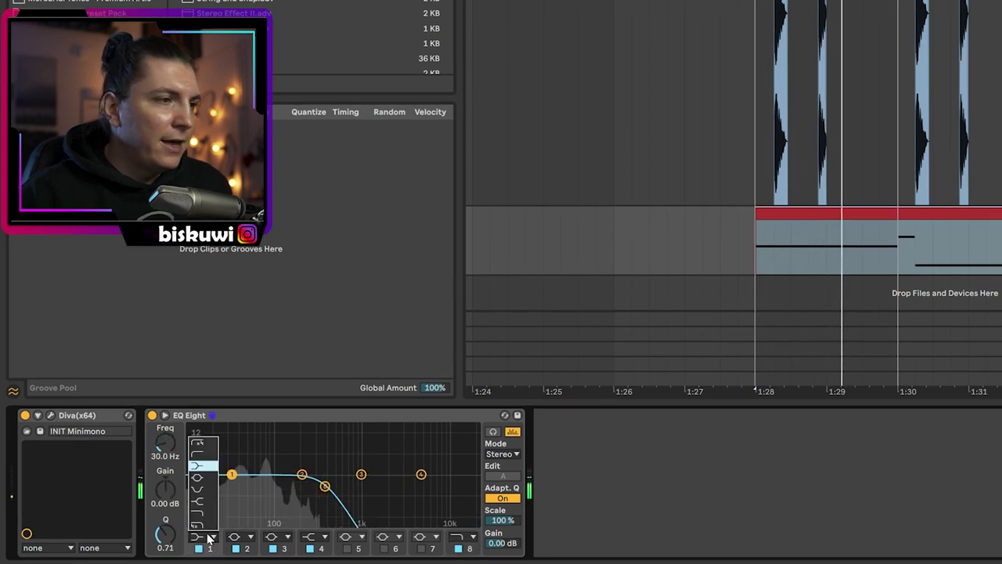
pyautogui.click(199, 444)
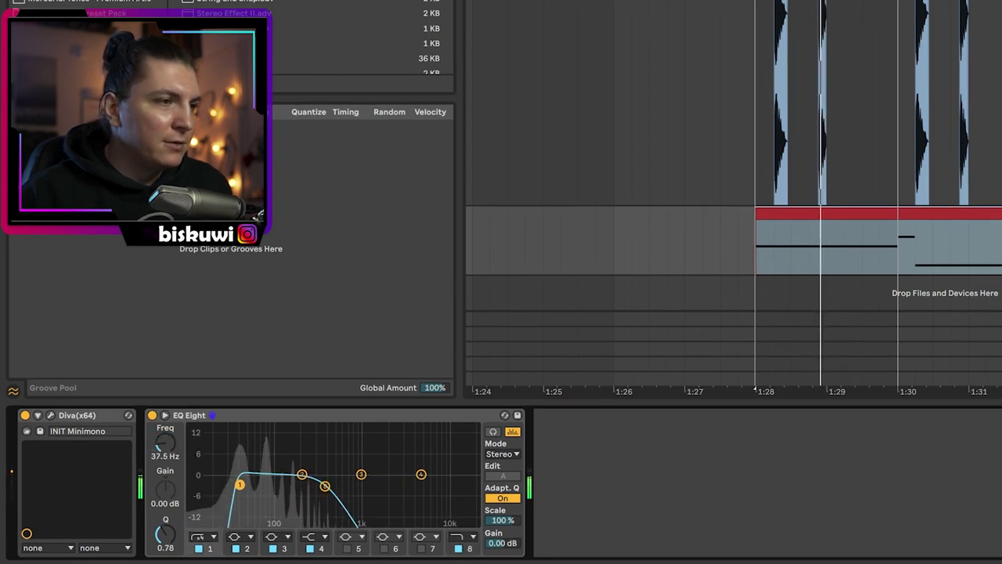
pyautogui.moveTo(231, 489); pyautogui.dragTo(228, 488)
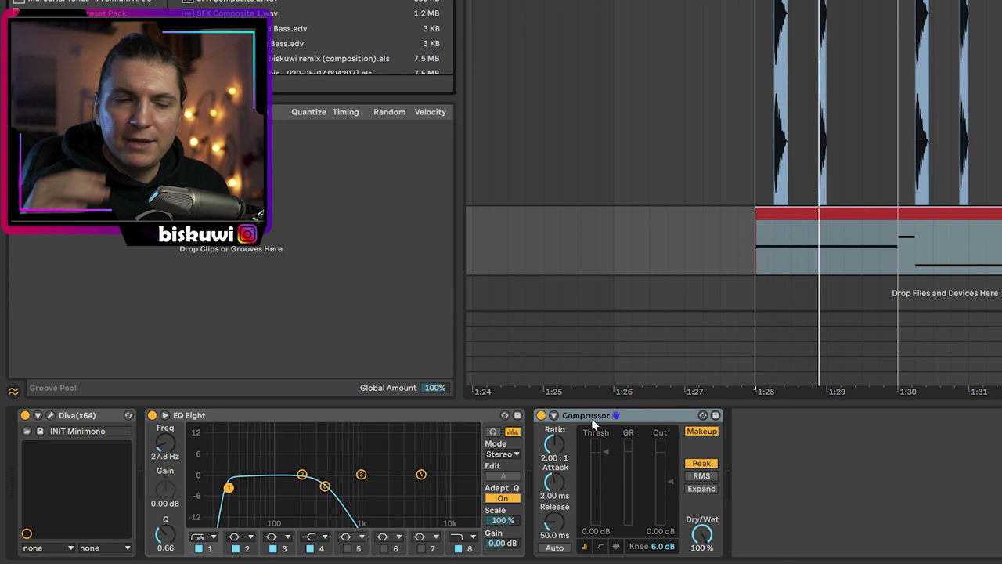
# Add a Compressor after the sub's EQ with ratio 6.00:1, threshold -17.9 dB and Makeup off, checking it during playback
pyautogui.moveTo(555, 443); pyautogui.dragTo(554, 429)
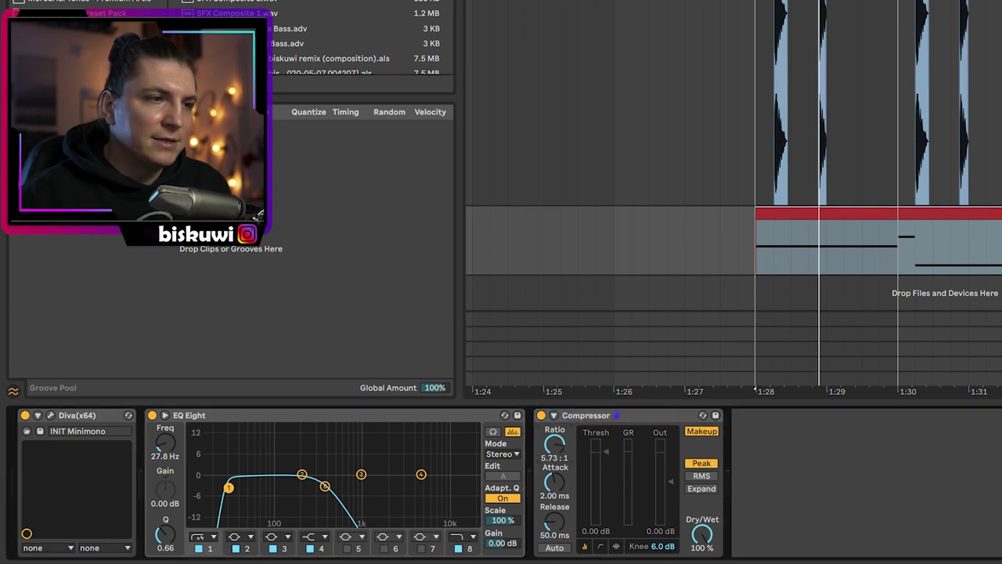
pyautogui.press('space')
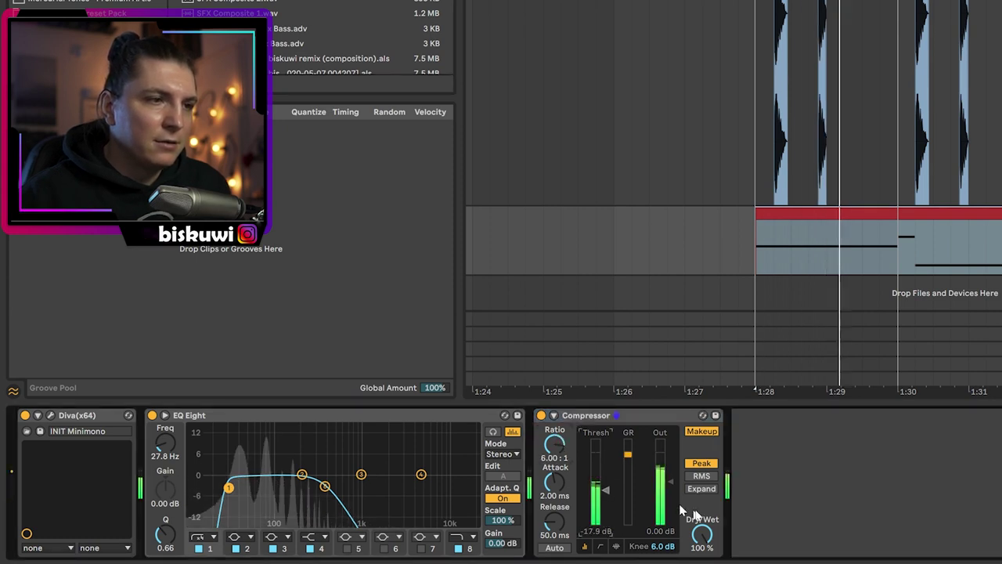
pyautogui.click(697, 432)
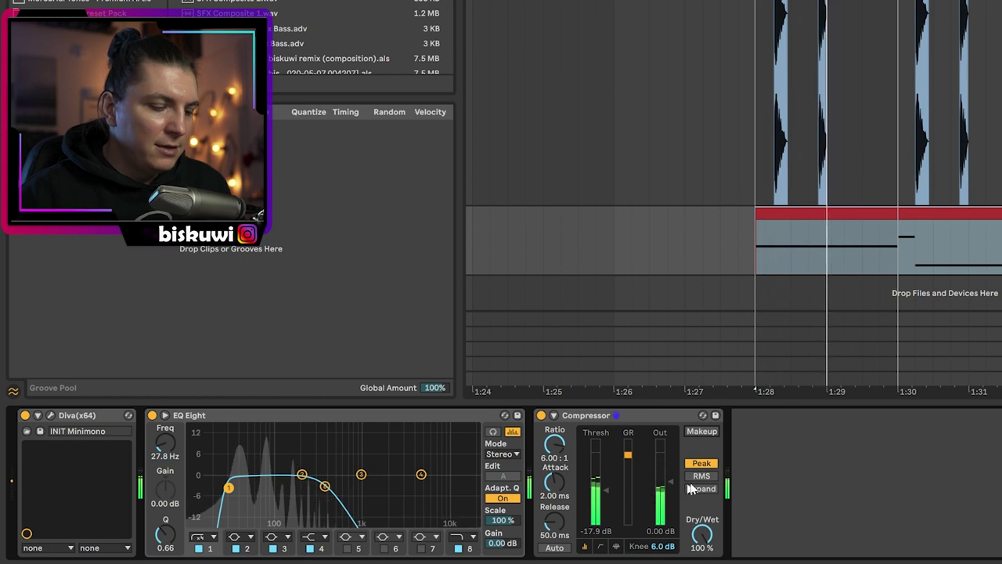
pyautogui.press('space')
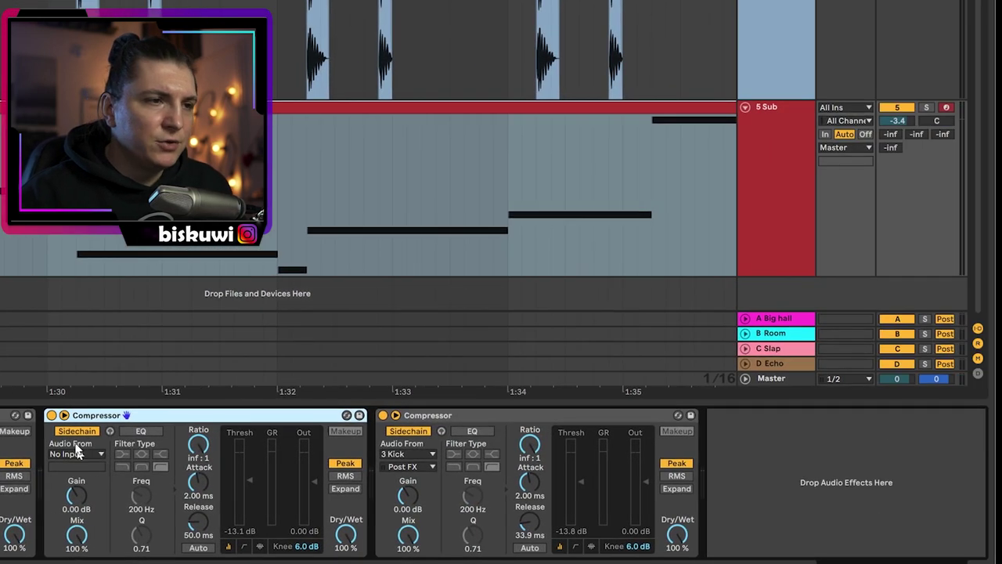
# Set the sidechain source of the Sub track's compressor that has no input to 4 Tom
pyautogui.click(76, 453)
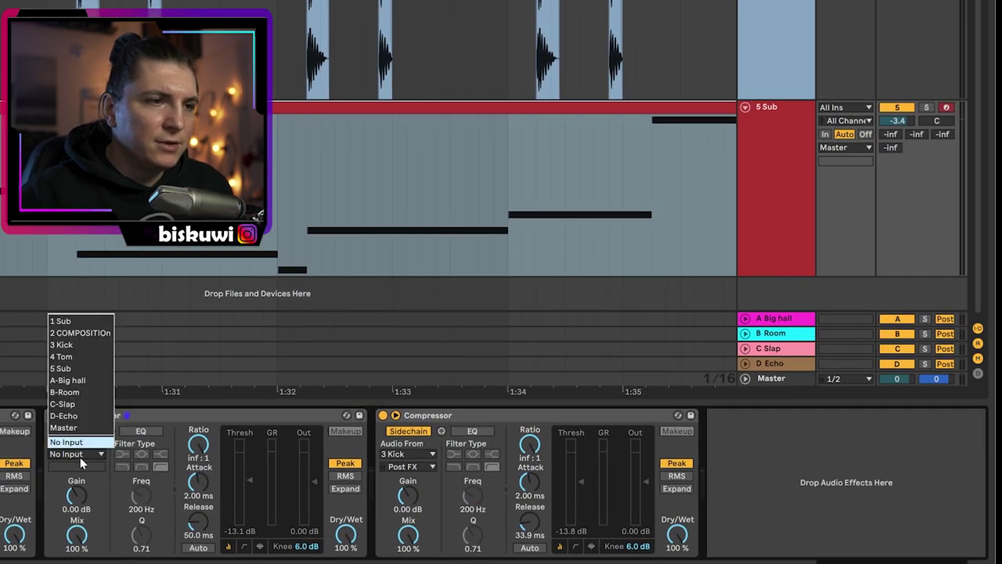
pyautogui.click(75, 356)
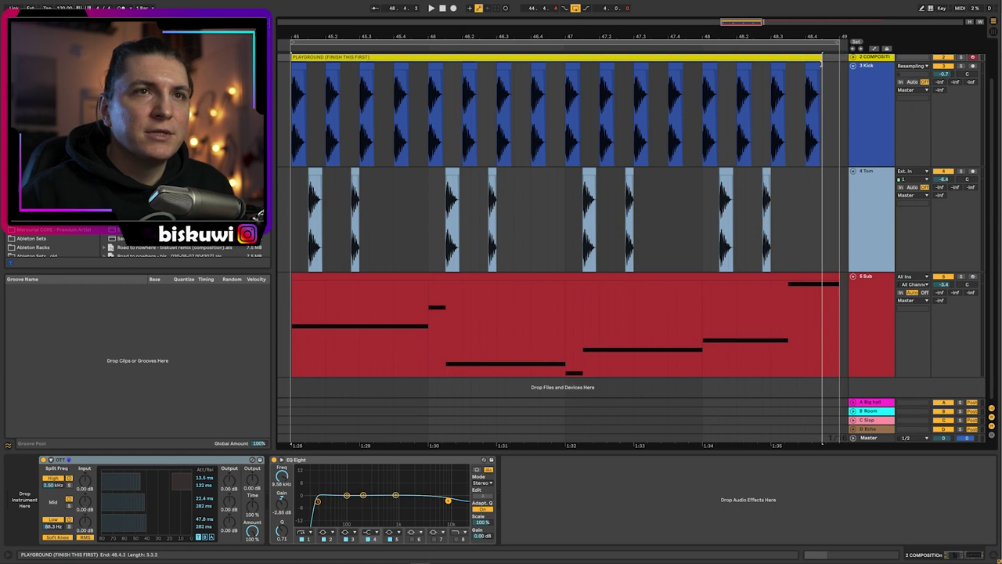
# Play the Kick, Tom and Sub parts together from bar 45 and group the three tracks as Low End
pyautogui.moveTo(557, 36); pyautogui.dragTo(557, 28)
pyautogui.moveTo(780, 352); pyautogui.dragTo(334, 78)
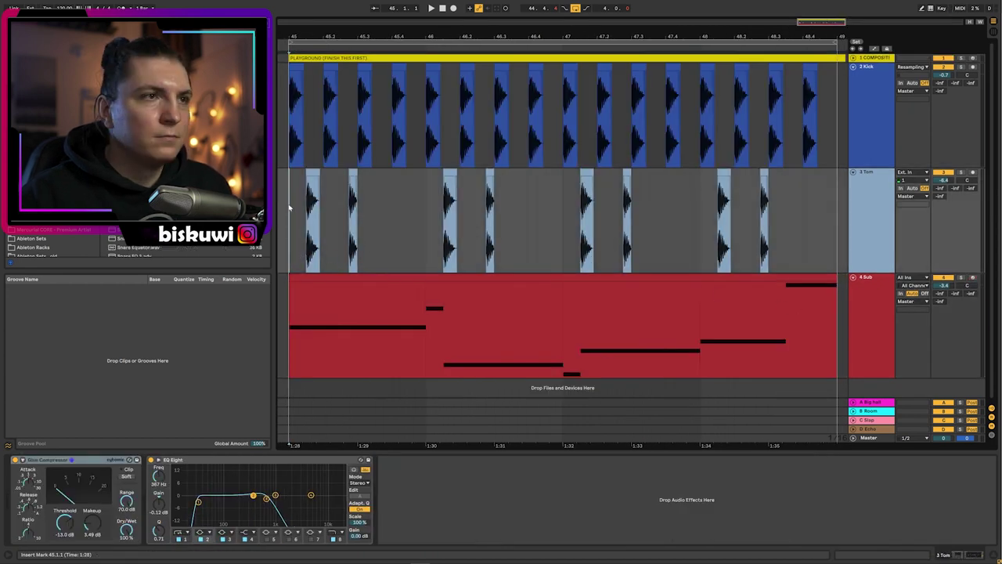
pyautogui.press('space')
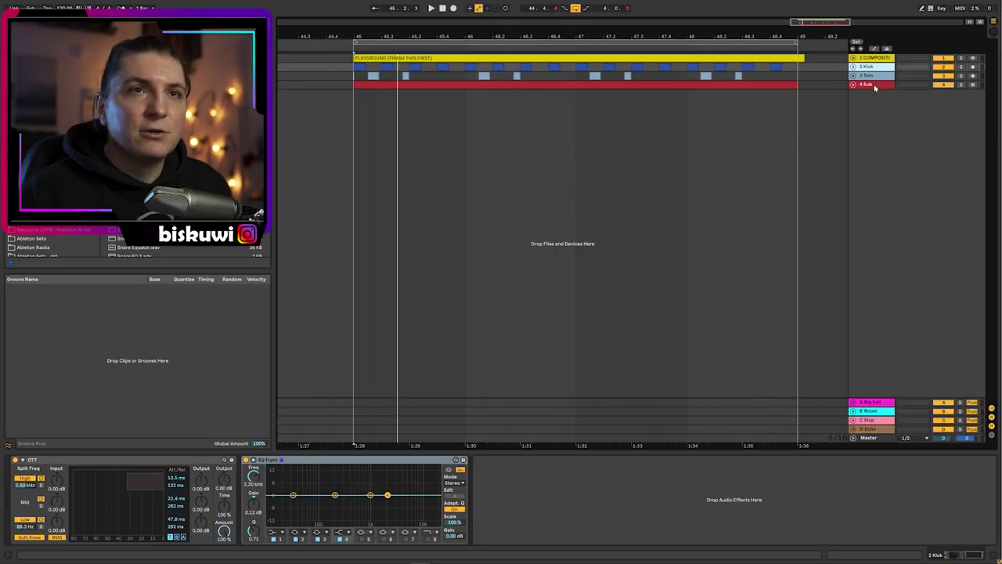
pyautogui.click(873, 84)
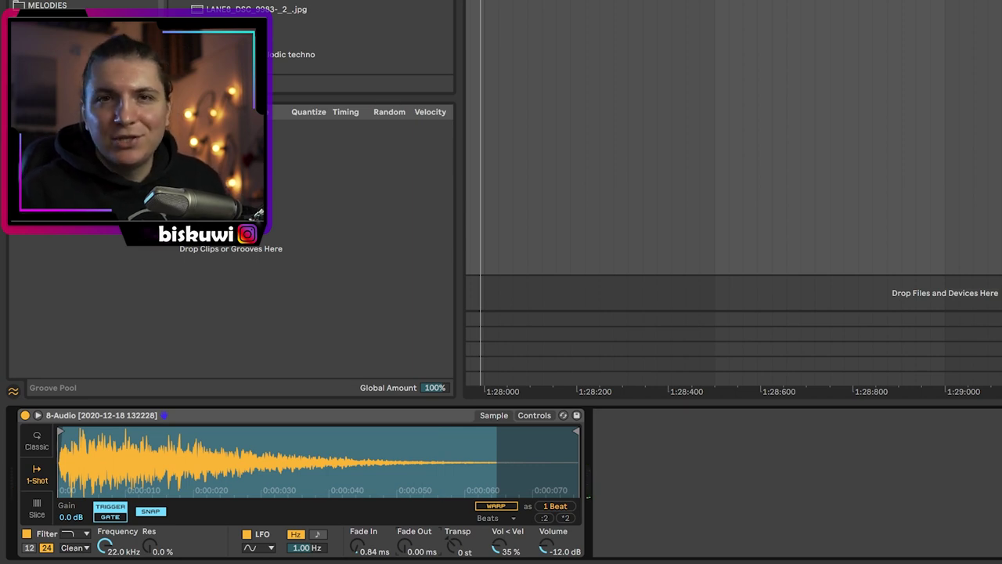
# Add an LFO device after the hat's Simpler, move the sample start slightly in, and set Fade Out to 32.8 ms
pyautogui.hotkey('ctrl', 'f')
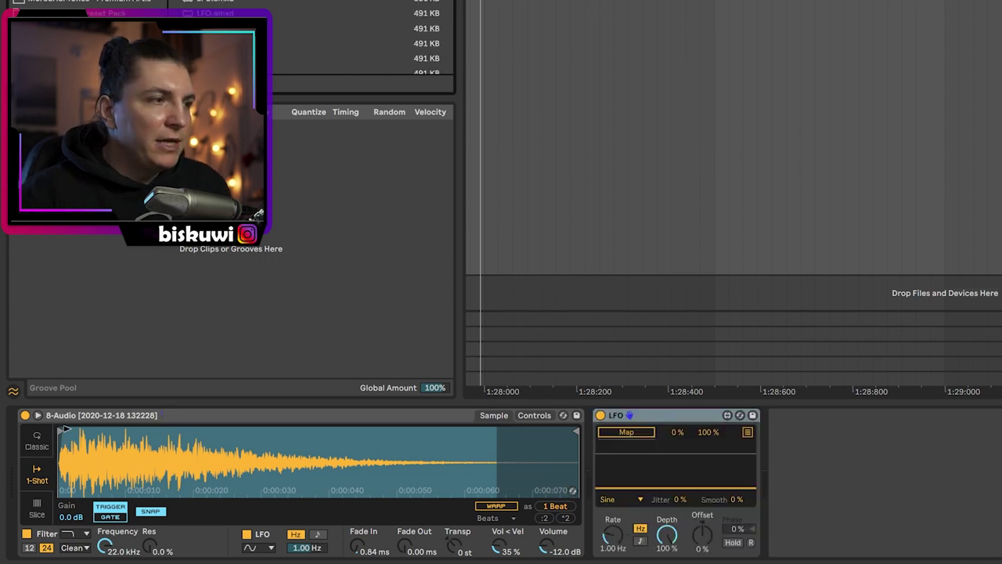
pyautogui.moveTo(66, 430); pyautogui.dragTo(76, 431)
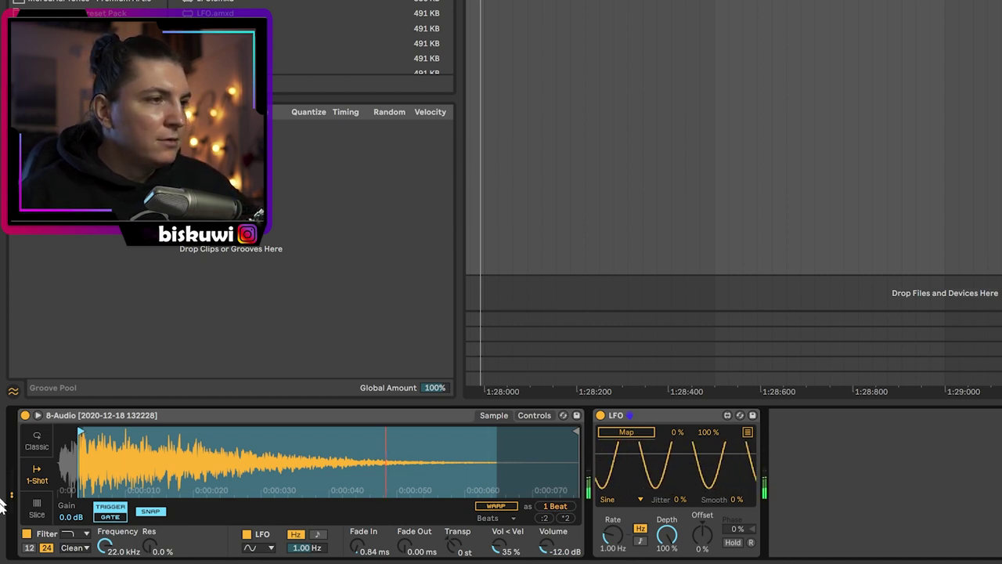
pyautogui.moveTo(406, 546)
pyautogui.mouseDown()
pyautogui.moveTo(405, 489)
pyautogui.moveTo(406, 508)
pyautogui.mouseUp()
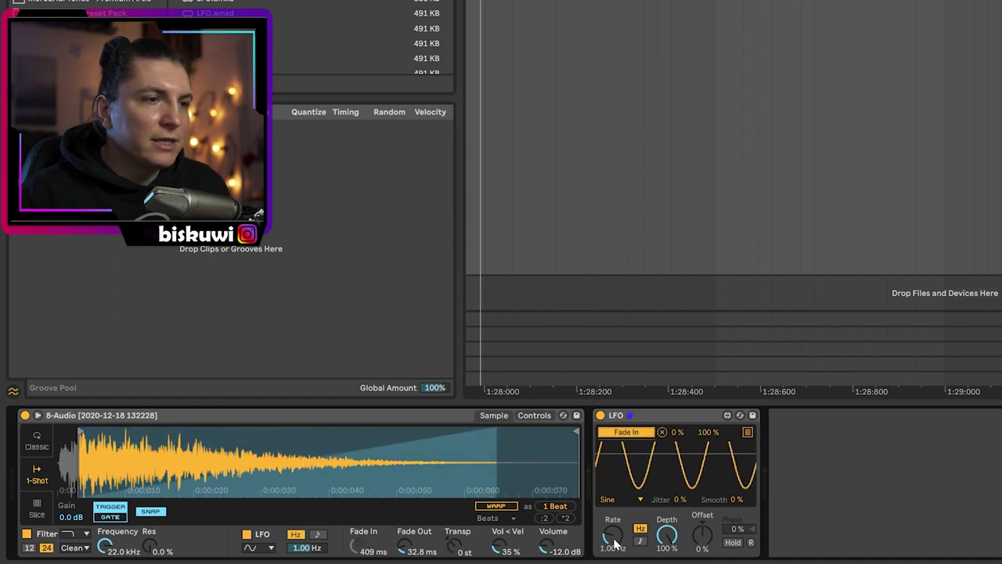
# Set the LFO mapped to Fade In to an Up waveform with 18.1% depth and -80% offset, and play the 8th hat pattern
pyautogui.click(622, 501)
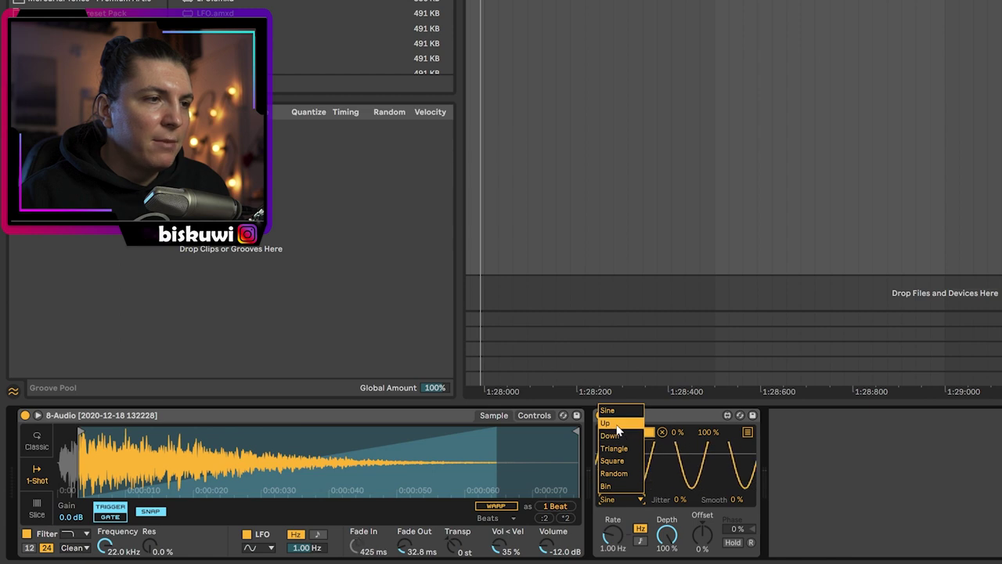
pyautogui.moveTo(666, 536); pyautogui.dragTo(708, 563)
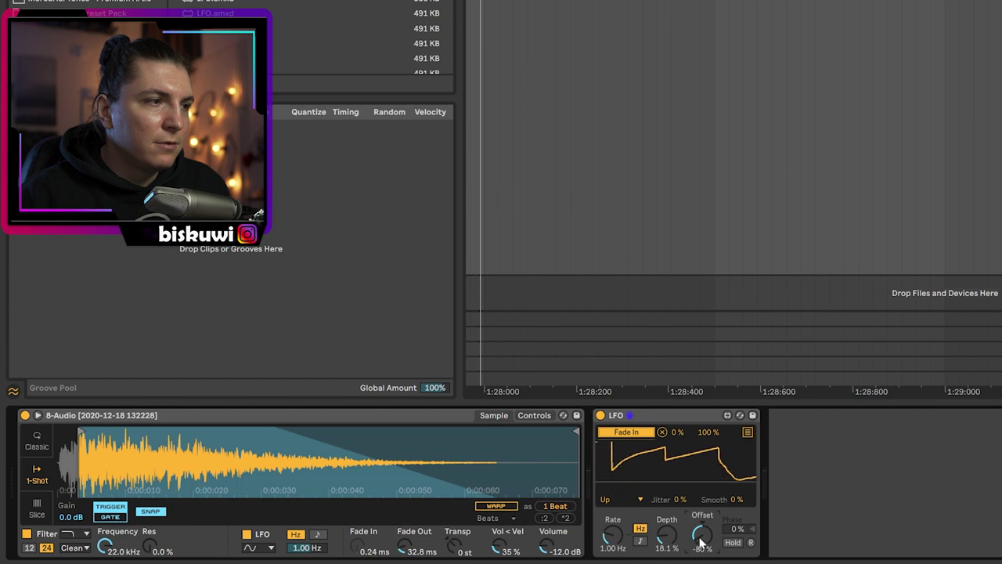
pyautogui.click(486, 64)
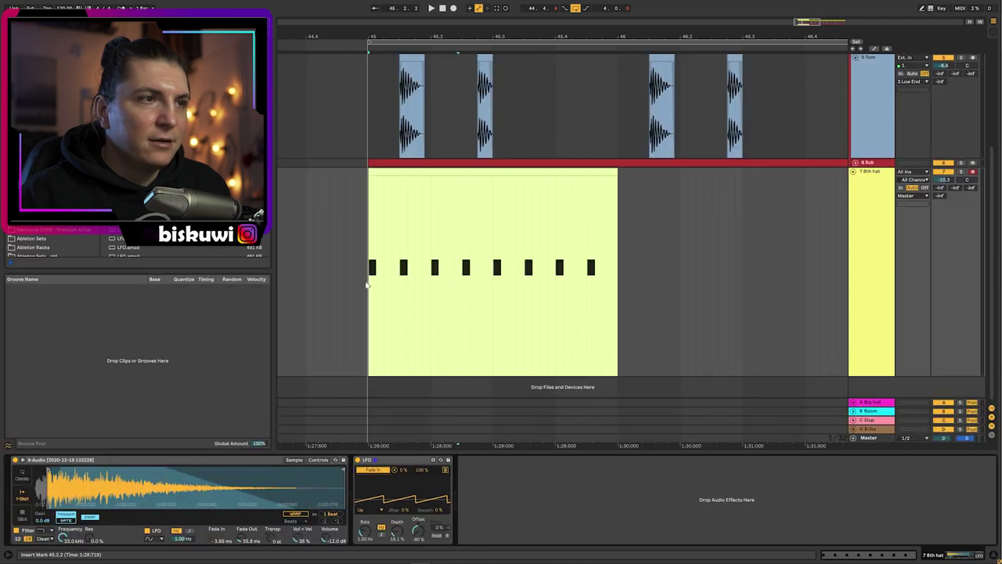
pyautogui.press('space')
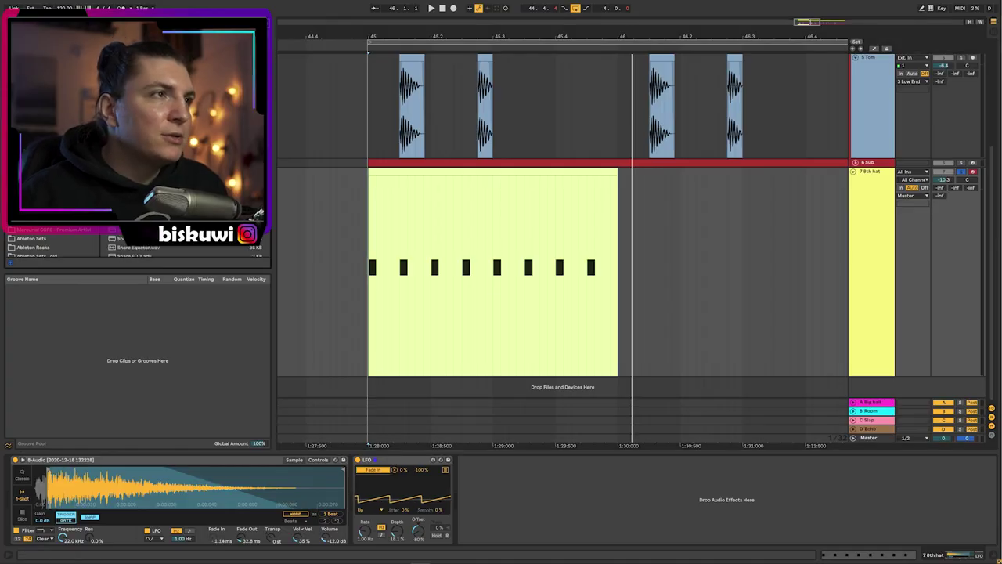
# Add EQ Eight to the 8th hat track and raise its band 1 low cut into the kilohertz range during playback
pyautogui.click(496, 532)
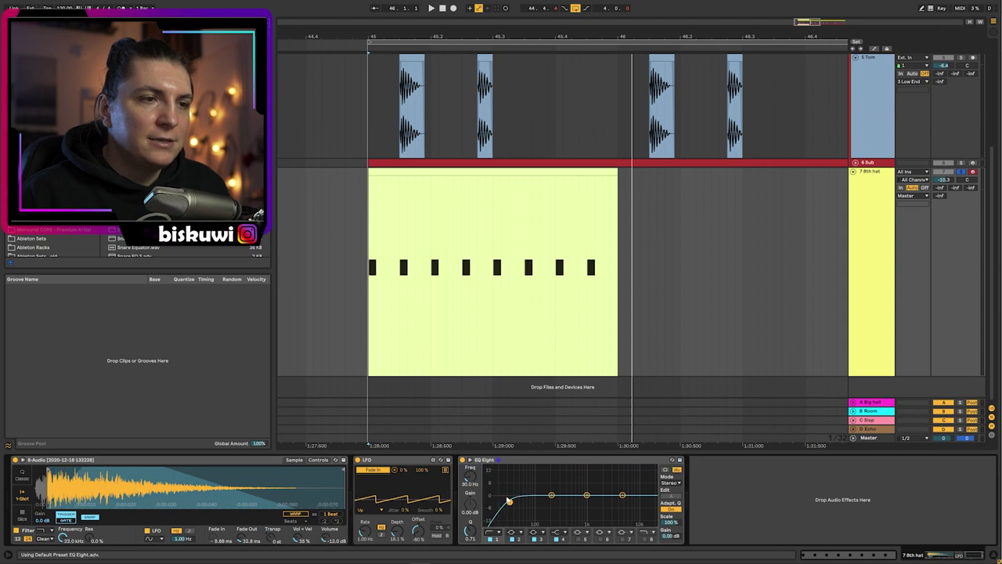
pyautogui.press('space')
pyautogui.moveTo(509, 501); pyautogui.dragTo(622, 507)
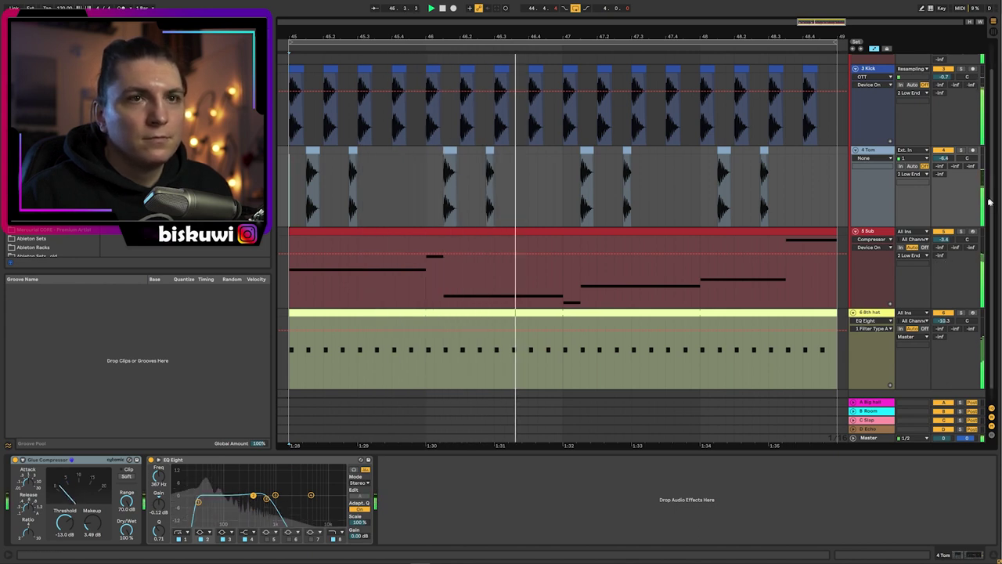
# Set the Low End group's volume to -1.1 dB while the groove plays with the 8th hat
pyautogui.scroll(2, 943, 236)
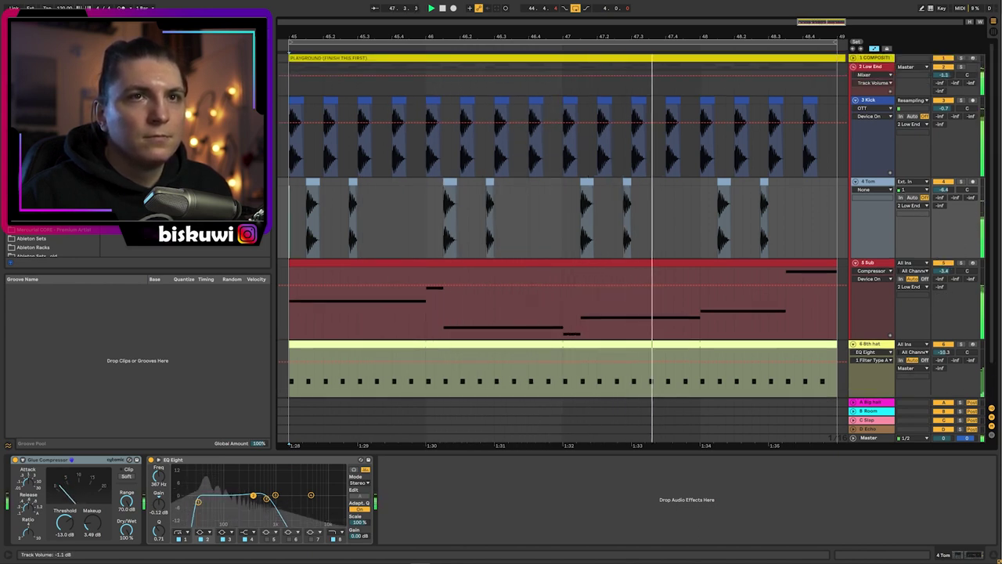
pyautogui.scroll(-3, 589, 297)
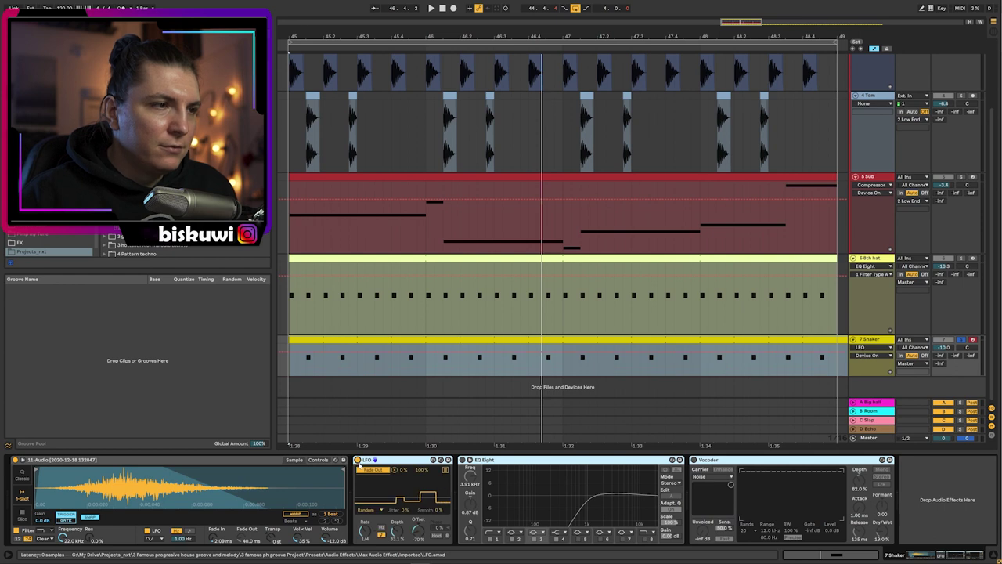
# Play the Shaker track and enable its Vocoder during playback
pyautogui.press('space')
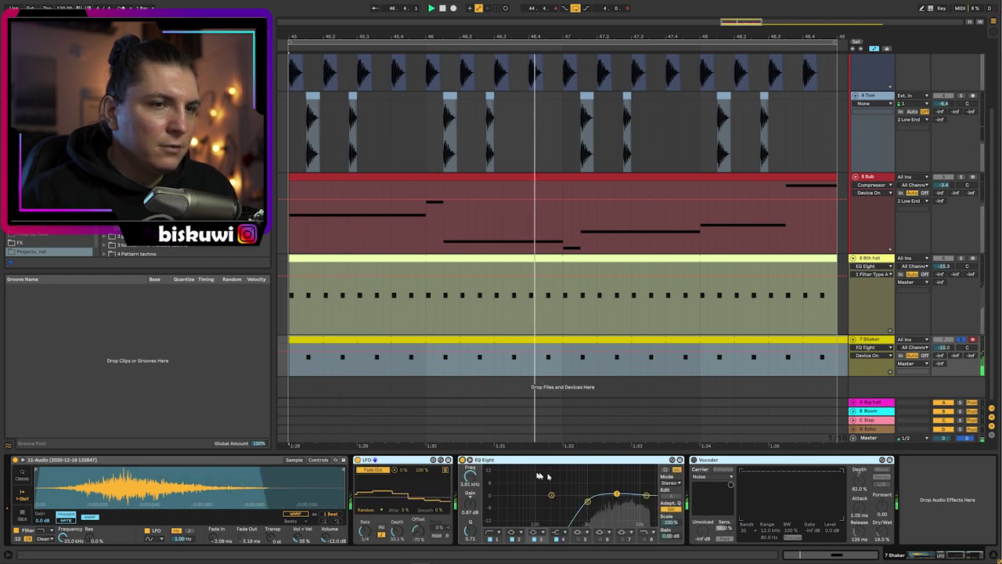
pyautogui.click(696, 465)
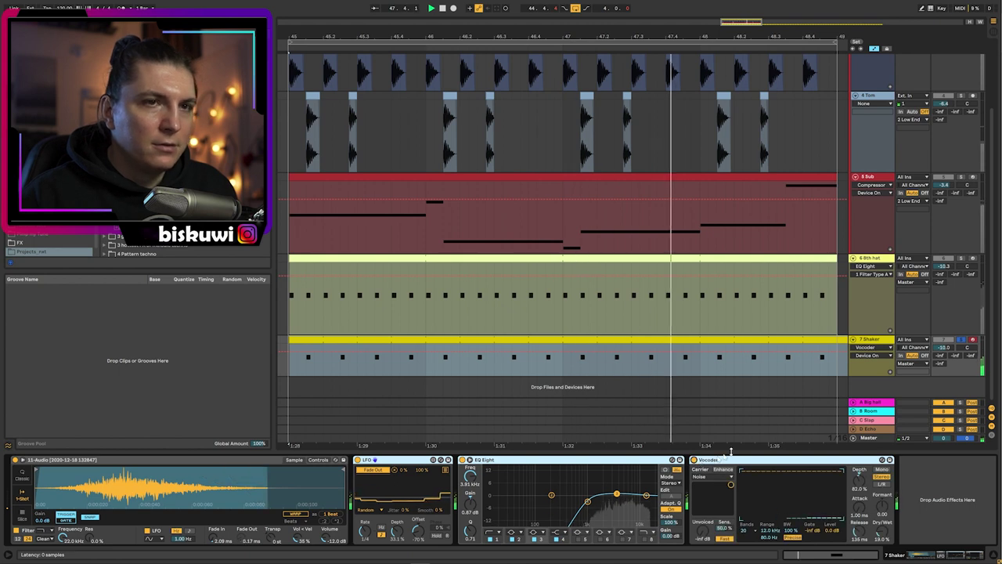
pyautogui.press('space')
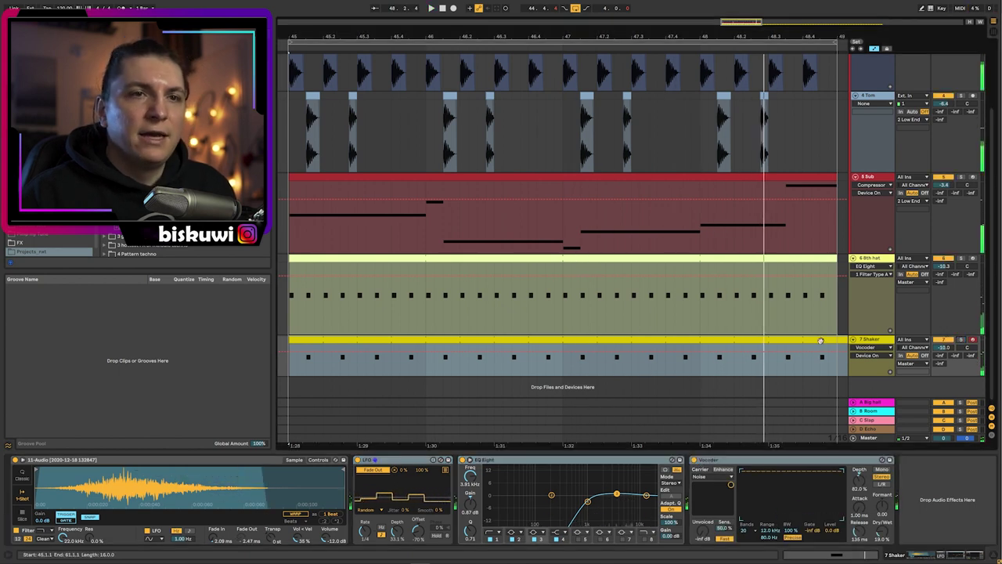
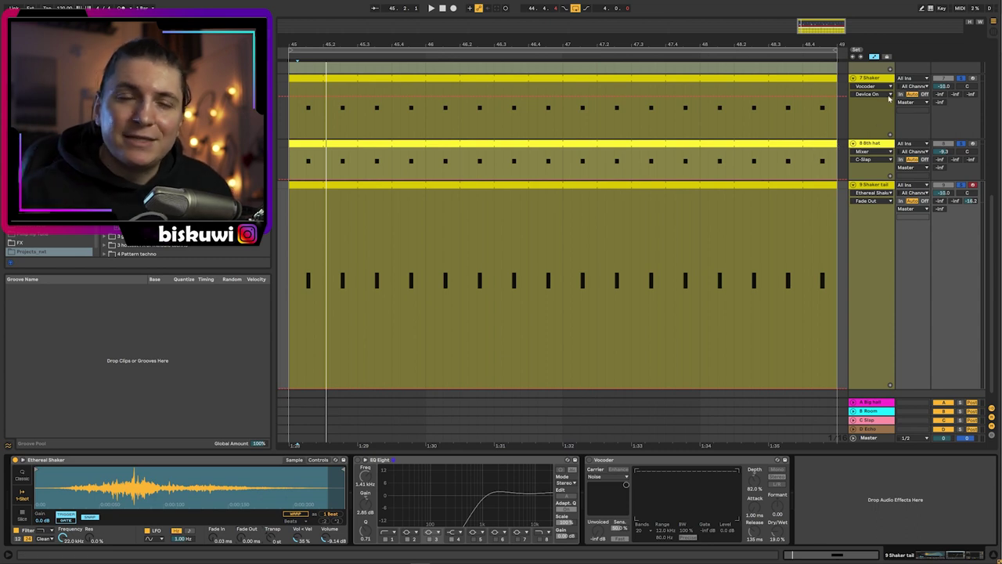
# Play the Shaker tail, move its sample start slightly in, and set Fade In to 111 ms and Fade Out to 48.3 ms
pyautogui.press('space')
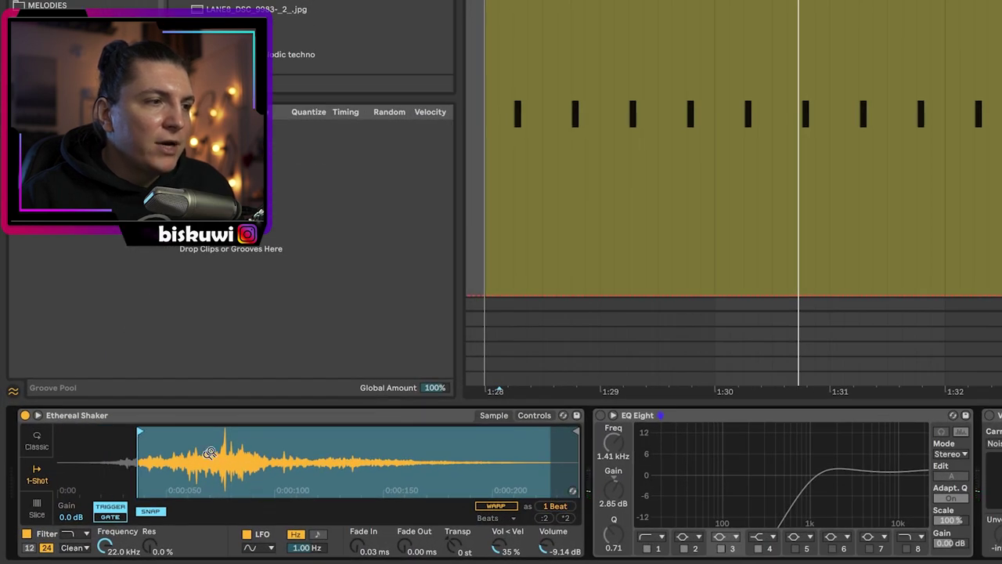
pyautogui.moveTo(358, 545); pyautogui.dragTo(357, 513)
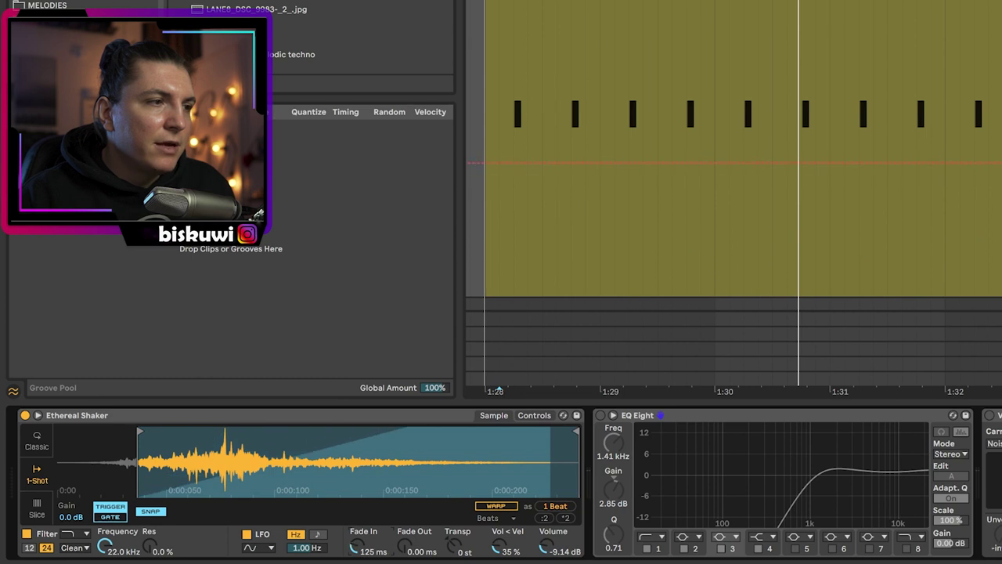
pyautogui.moveTo(142, 432); pyautogui.dragTo(165, 434)
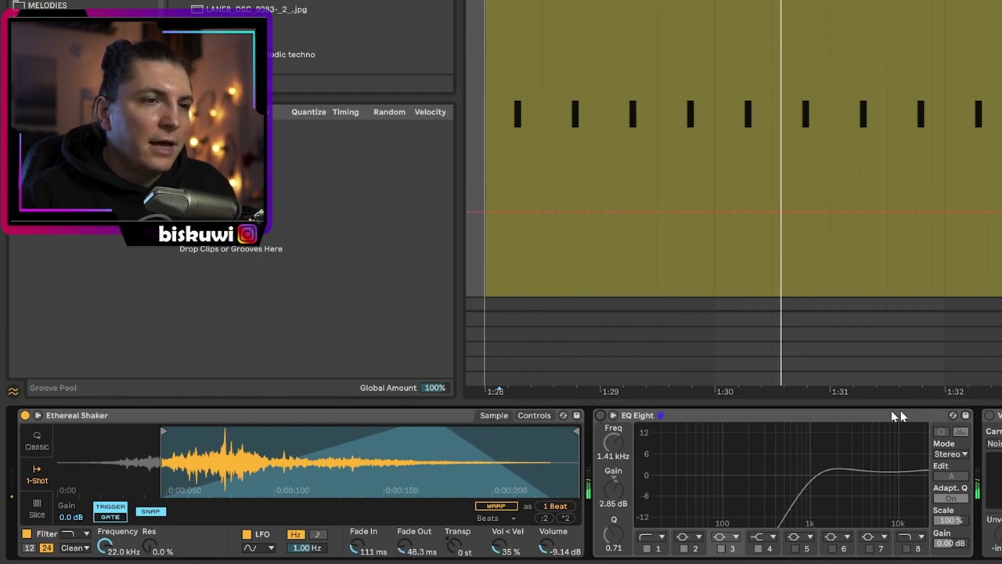
# Enable EQ Eight and the Vocoder on the Shaker tail track during playback
pyautogui.click(601, 416)
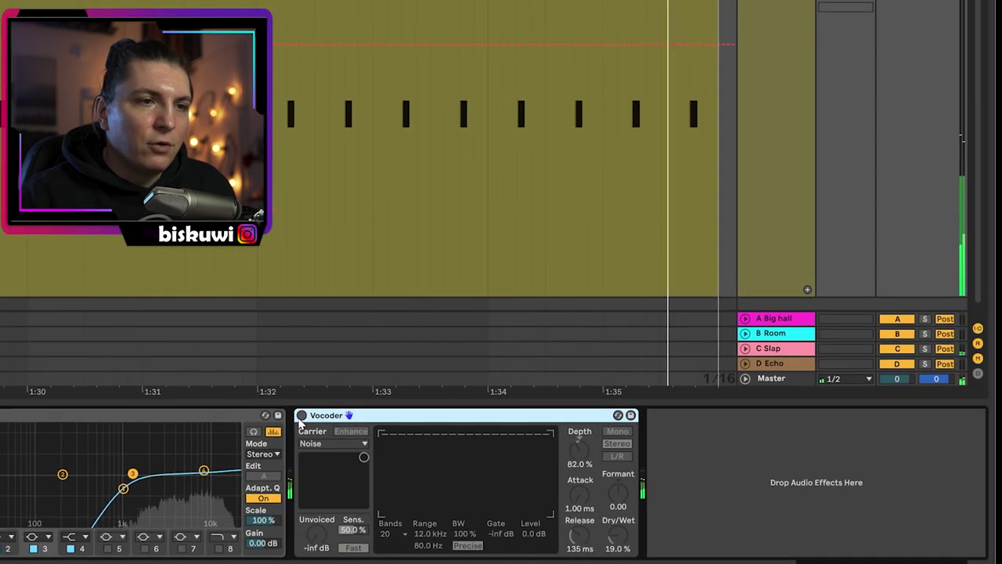
pyautogui.click(302, 416)
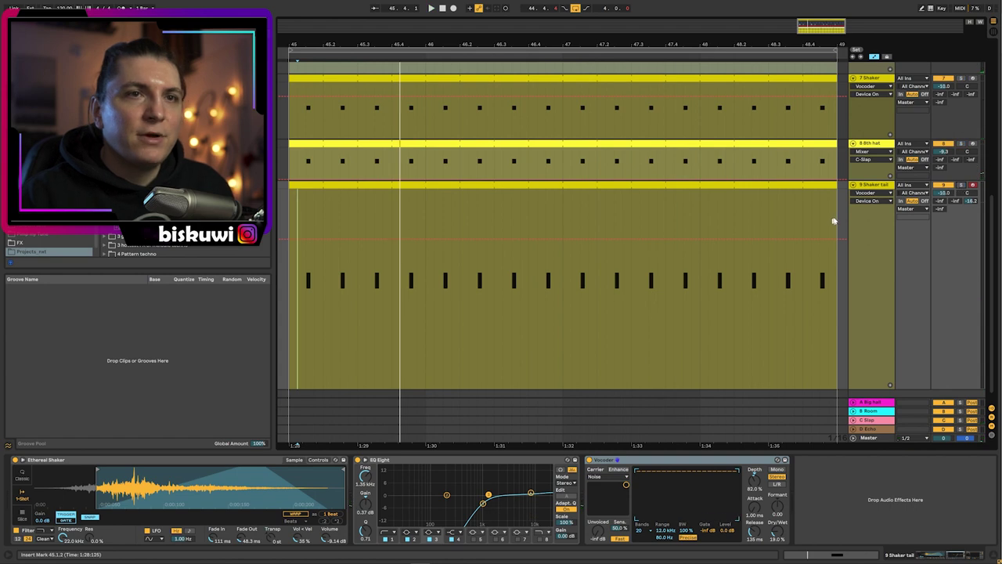
pyautogui.moveTo(832, 221); pyautogui.dragTo(503, 93)
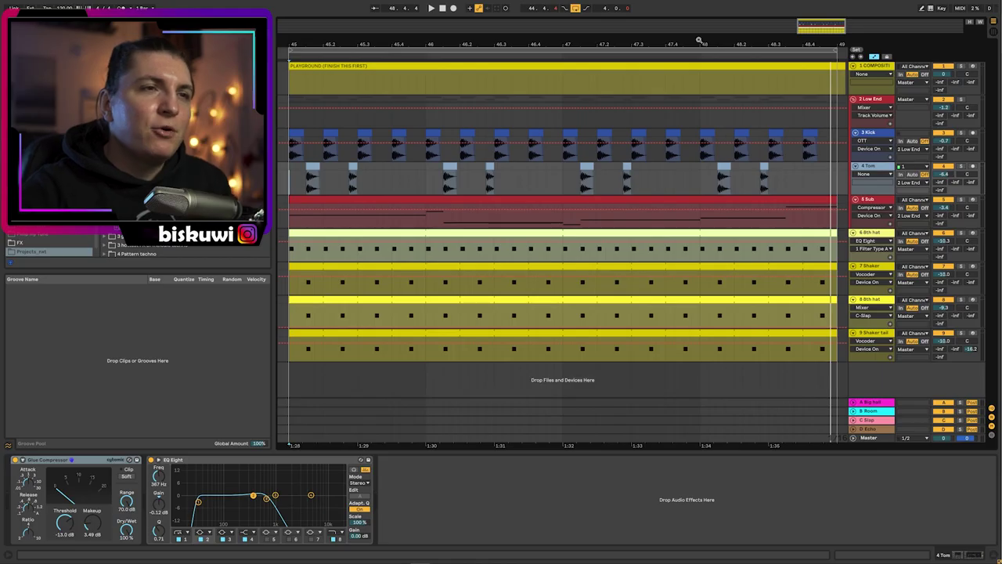
# Audition the Colyna clap at 45.2 and fade it out from about 1:28:540 to the end of the clip
pyautogui.moveTo(523, 42); pyautogui.dragTo(506, 22)
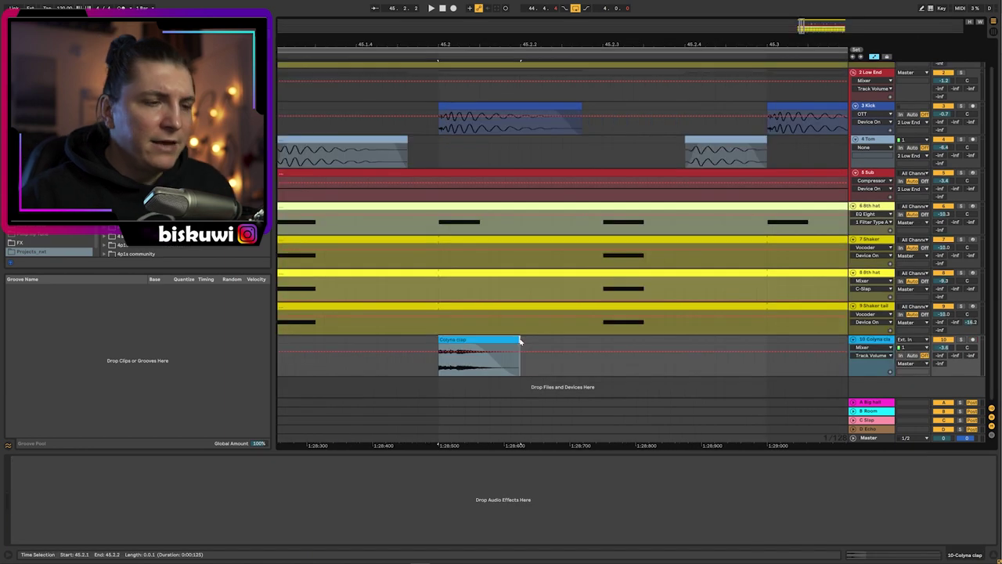
pyautogui.press('z')
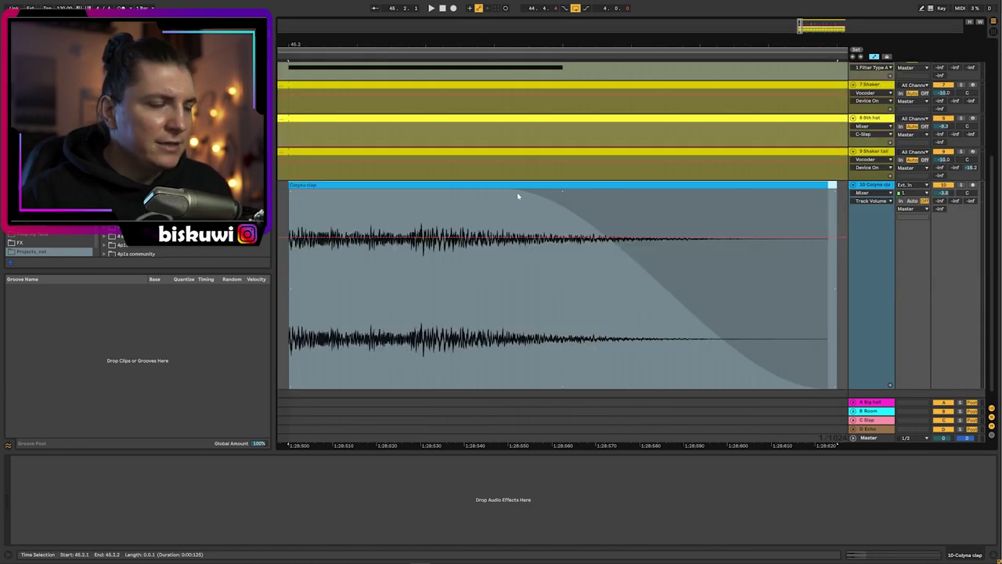
pyautogui.click(294, 265)
pyautogui.press('space')
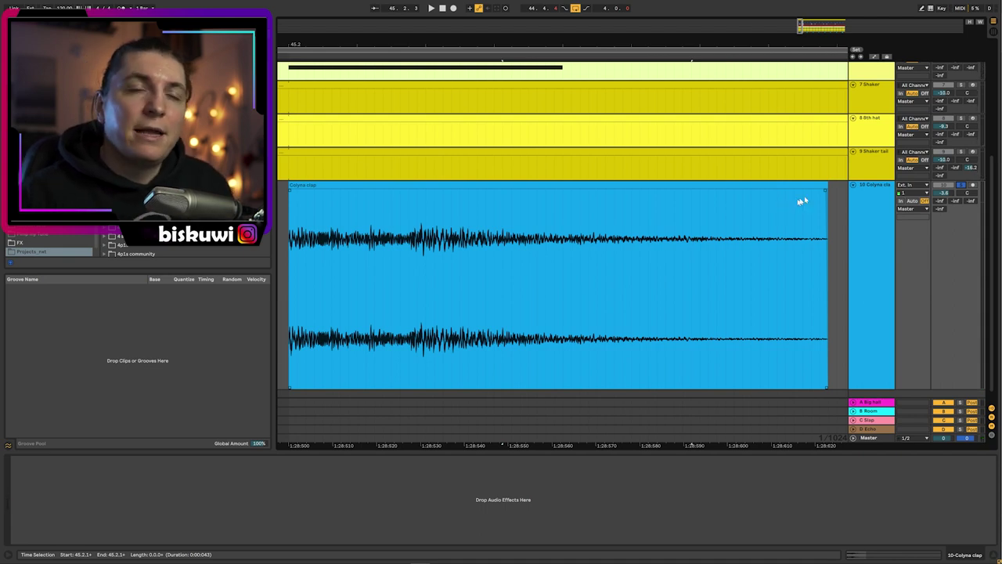
pyautogui.moveTo(826, 191); pyautogui.dragTo(467, 235)
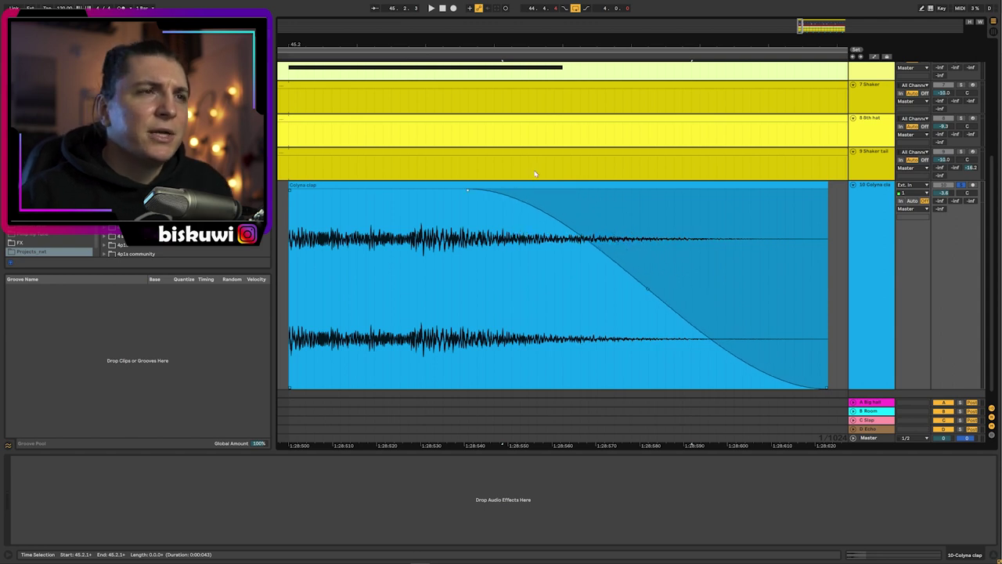
pyautogui.moveTo(495, 37); pyautogui.dragTo(464, 15)
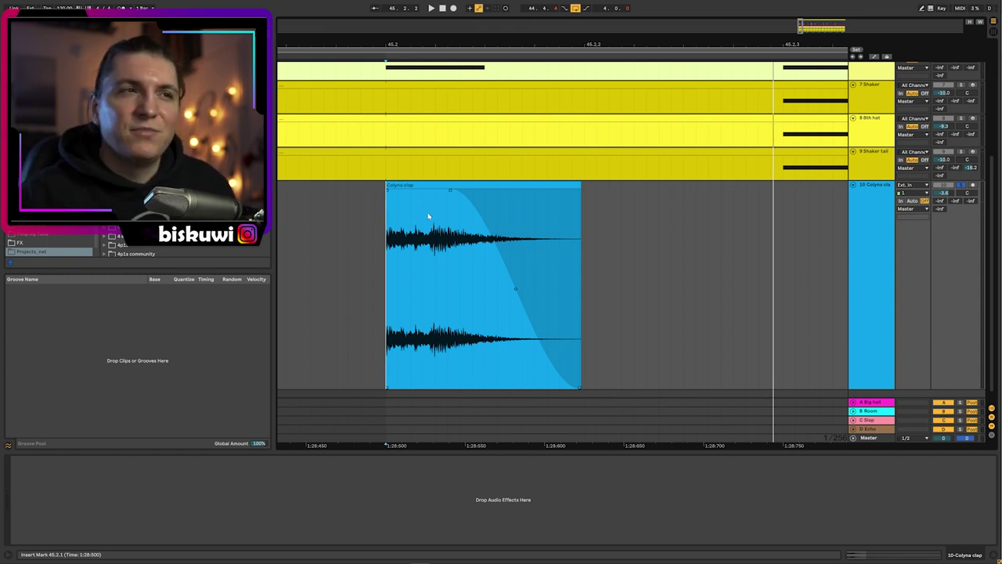
# Listen to the 8-8-anolight and Analog clap layers that accompany the Colyna clap
pyautogui.scroll(-2, 428, 215)
pyautogui.click(867, 280)
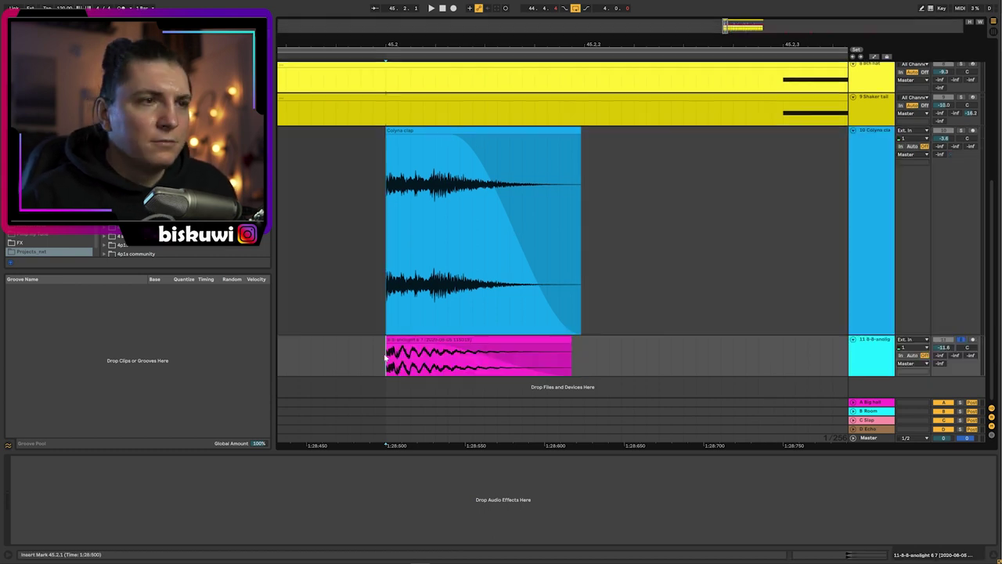
pyautogui.press('space')
pyautogui.press('space')
pyautogui.press('space')
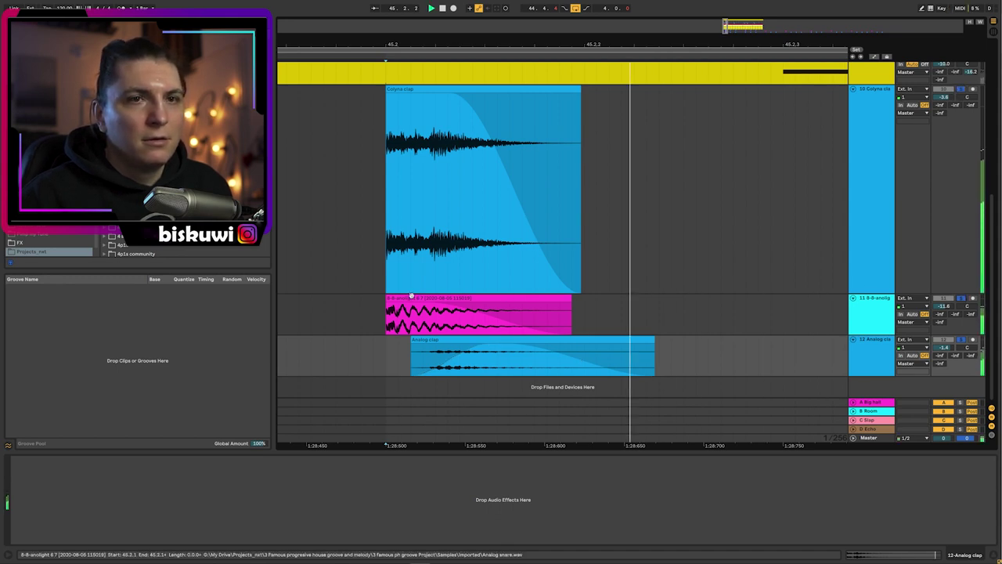
pyautogui.press('space')
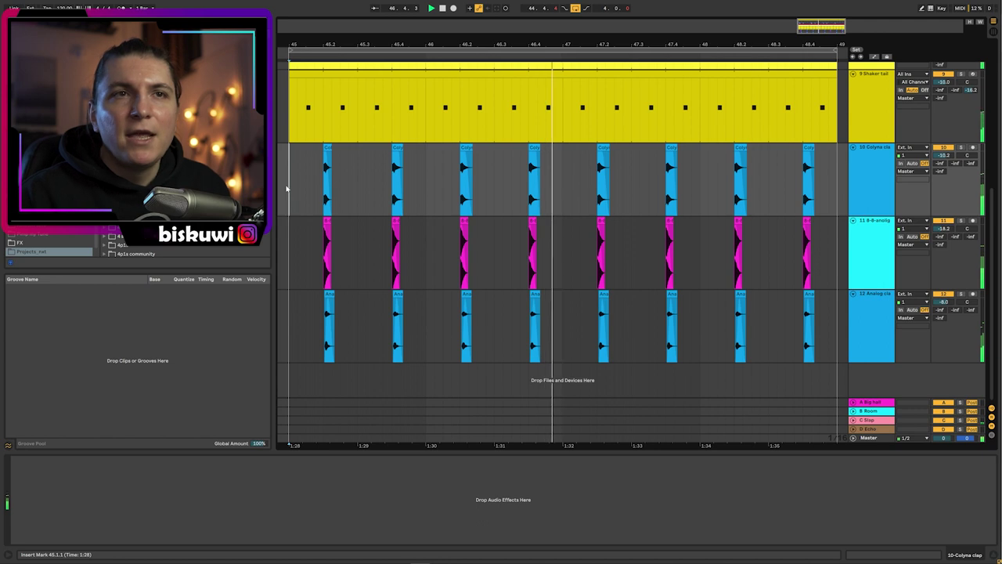
# Stop playback and group the Colyna, 8-8-anolight and Analog clap tracks
pyautogui.click(869, 184)
pyautogui.keyDown('shift'); pyautogui.click(858, 314); pyautogui.keyUp('shift')
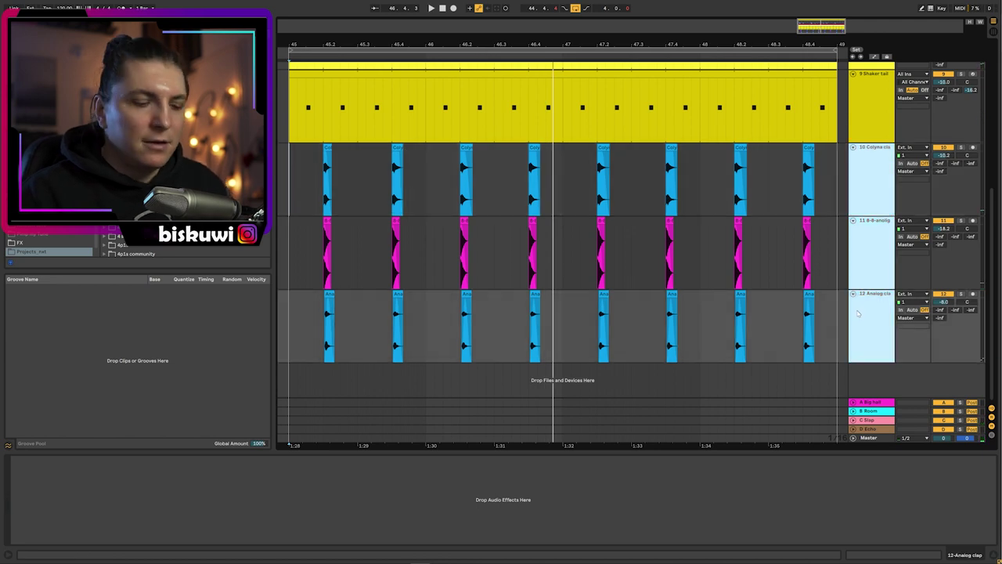
pyautogui.hotkey('ctrl', 'g')
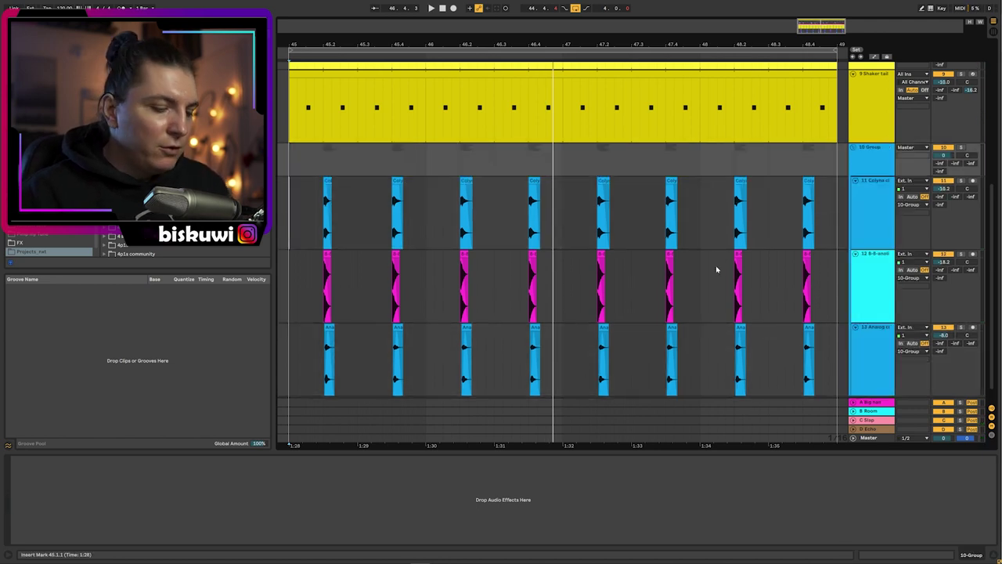
# Add EQ Eight and Glue Compressor to the clap group, with a band 1 low cut at 267 Hz and a -26.7 dB threshold
pyautogui.hotkey('ctrl', 'f')
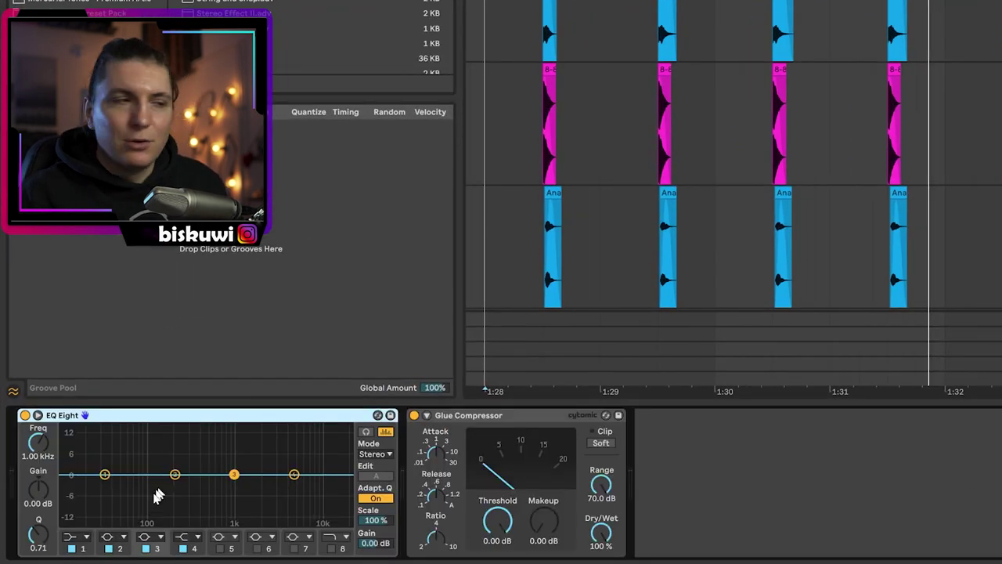
pyautogui.click(70, 542)
pyautogui.click(76, 441)
pyautogui.moveTo(111, 487); pyautogui.dragTo(185, 486)
pyautogui.moveTo(497, 521); pyautogui.dragTo(546, 524)
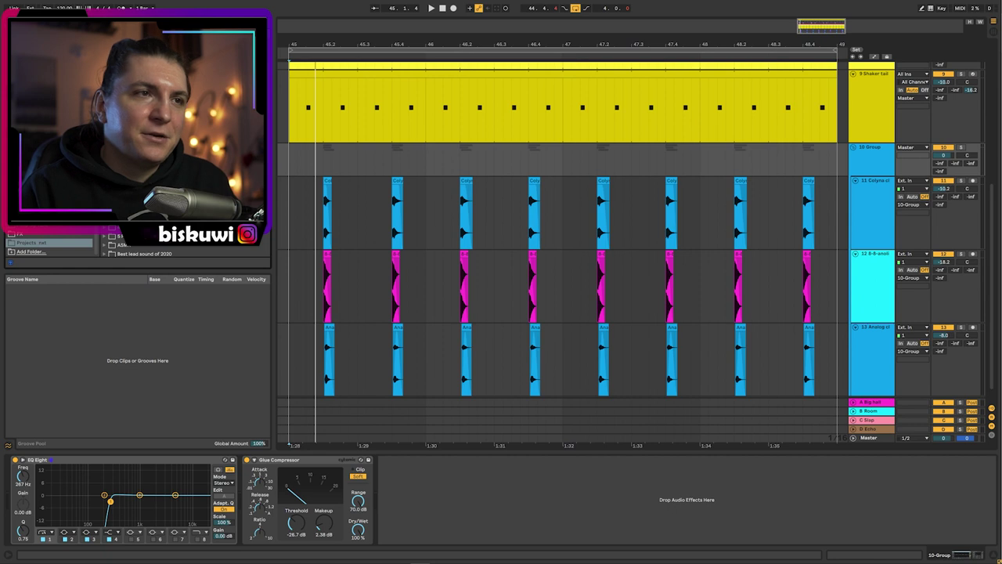
pyautogui.keyDown('alt'); pyautogui.click(854, 148); pyautogui.keyUp('alt')
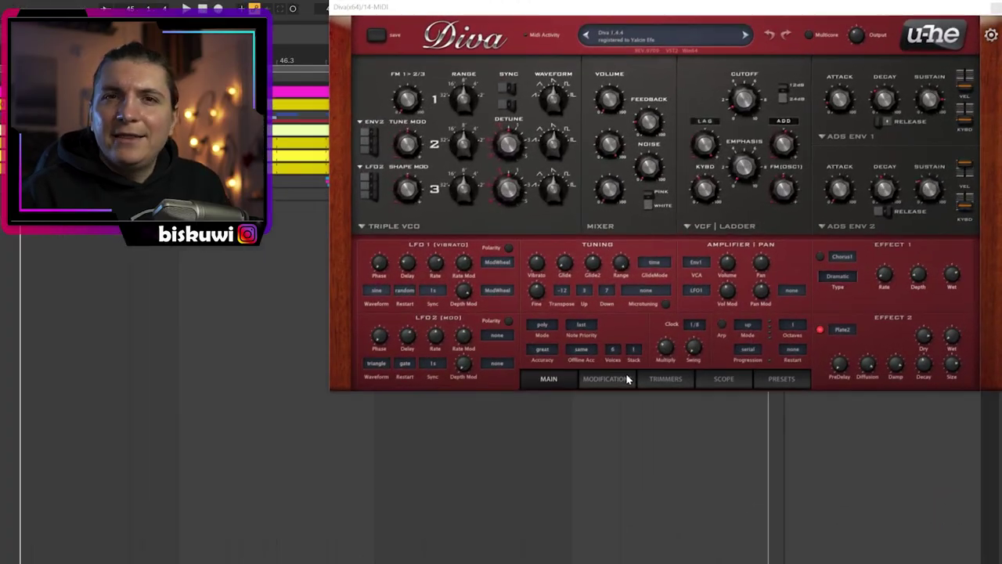
# Load the INIT Jupe-6 preset from Diva's 8 TEMPLATES folder and return to the synth's main view
pyautogui.click(774, 391)
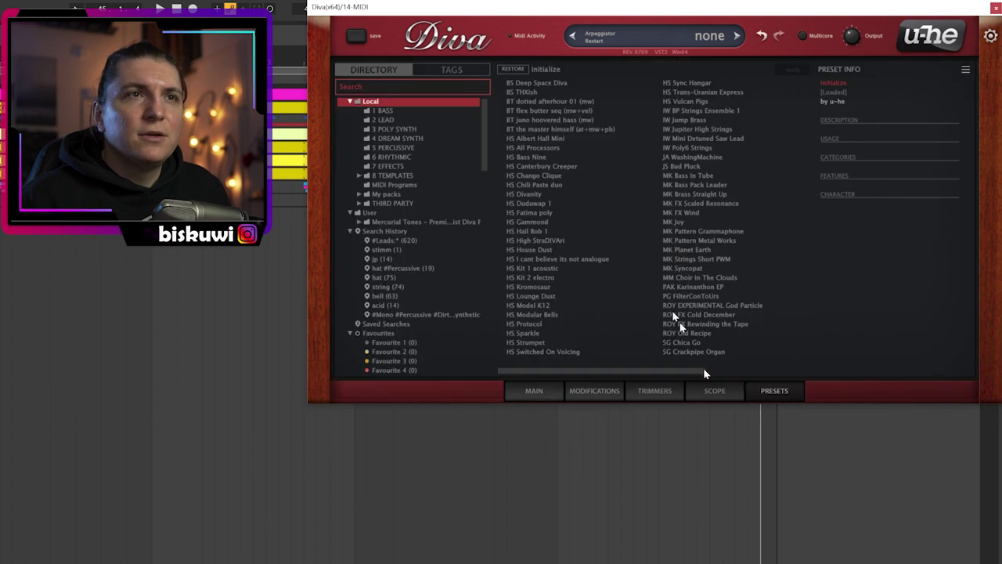
pyautogui.click(399, 176)
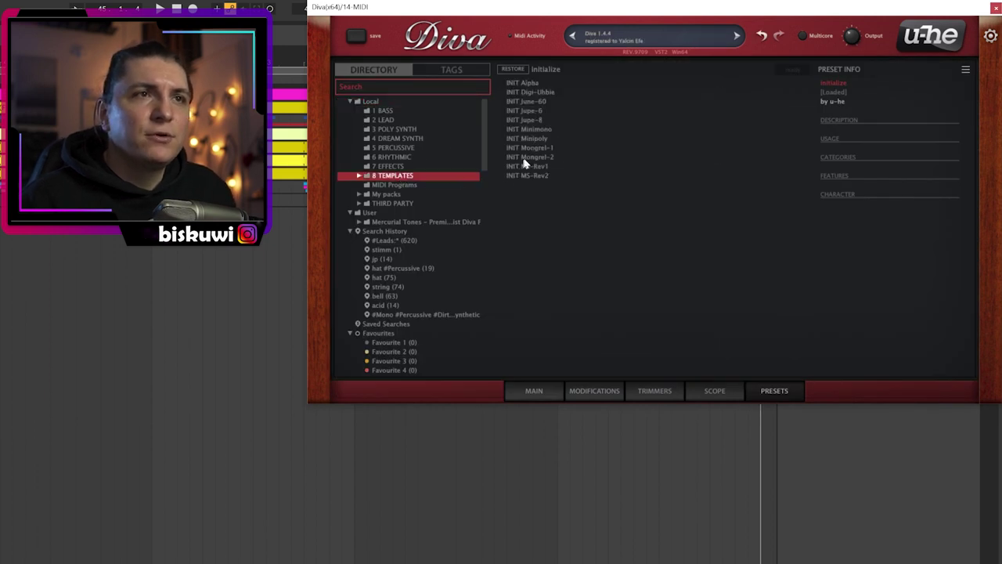
pyautogui.click(534, 113)
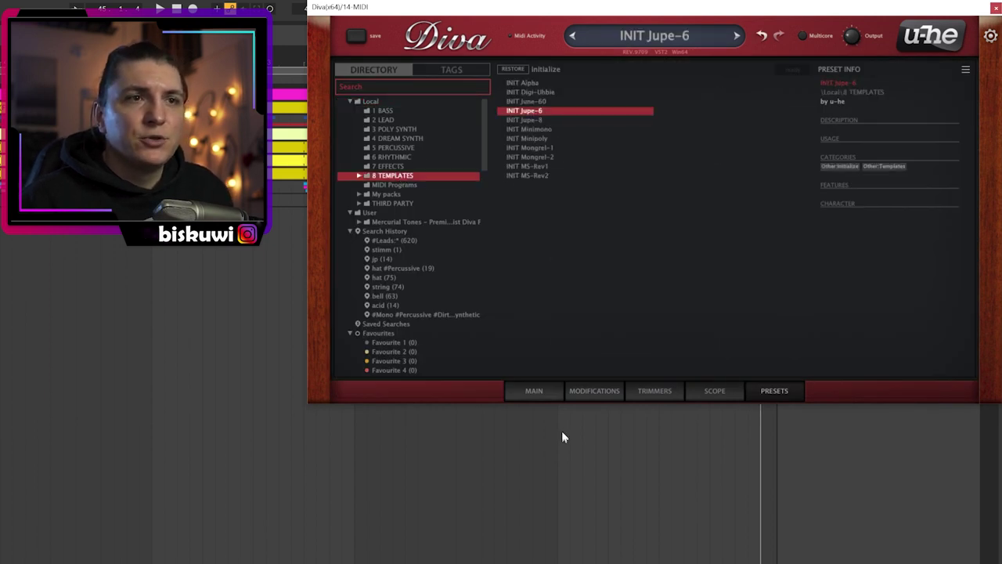
pyautogui.click(534, 390)
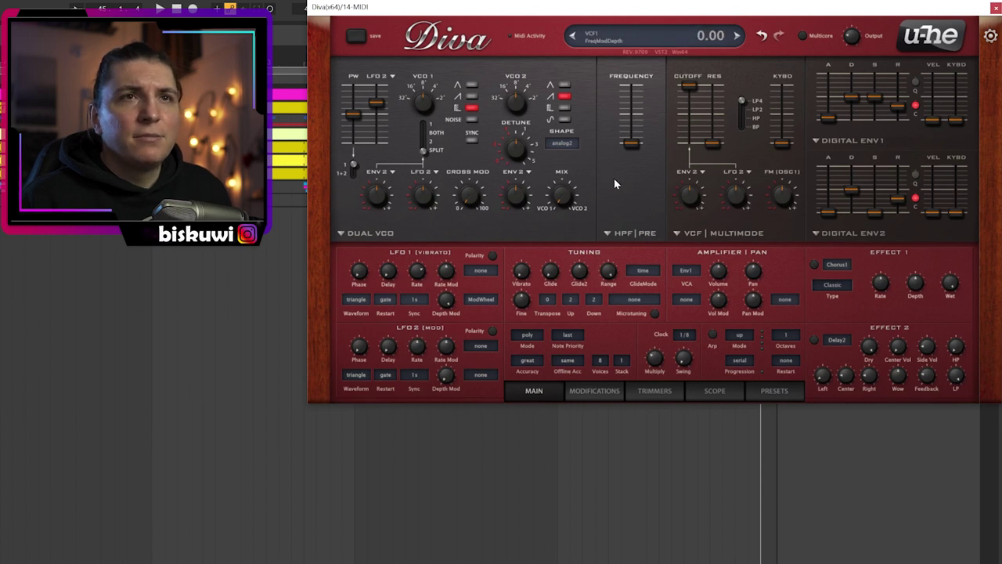
# Switch Diva's high-pass model to HPF post, then lower the filter cutoff and raise its Envelope 2 modulation
pyautogui.click(637, 233)
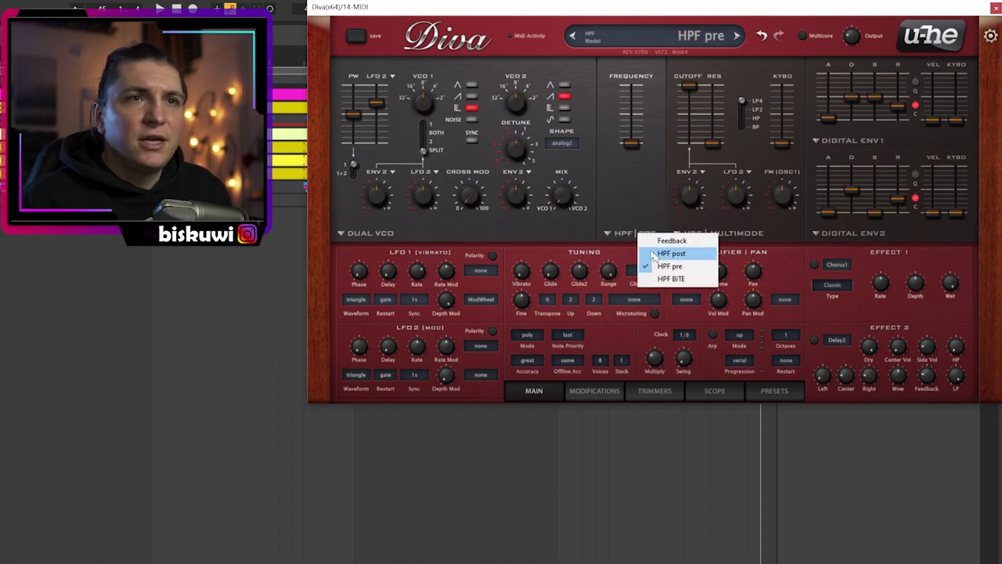
pyautogui.click(664, 255)
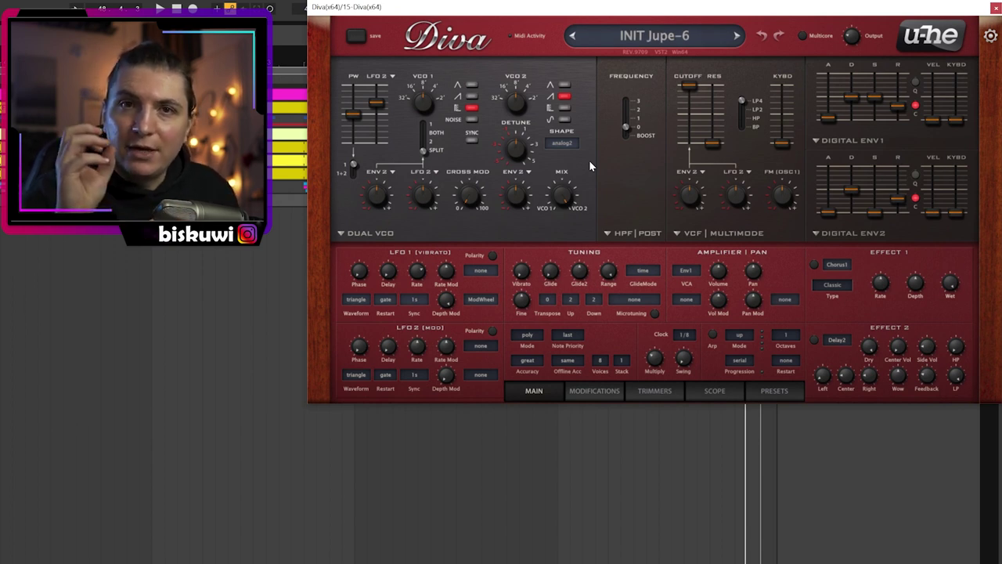
pyautogui.moveTo(546, 199)
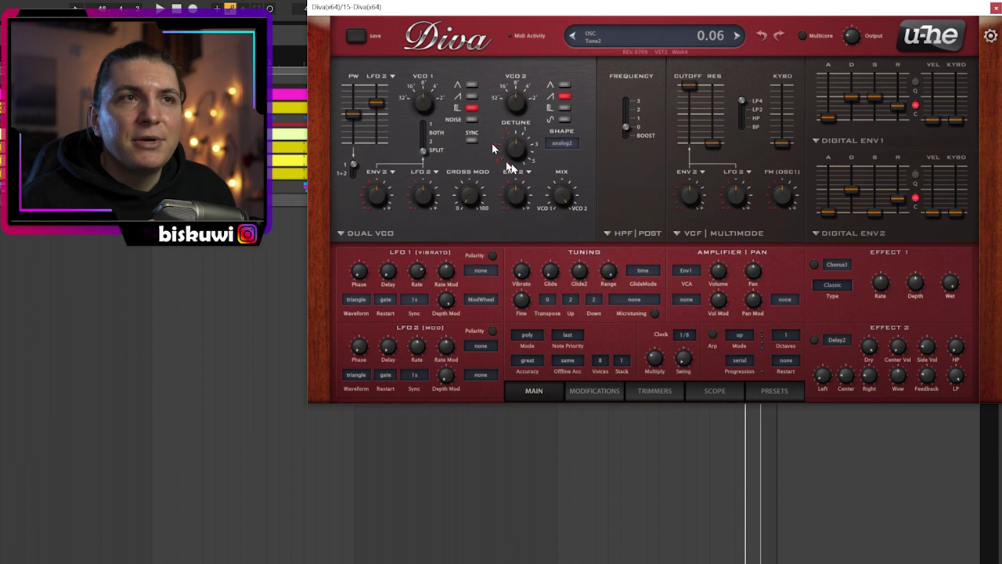
pyautogui.moveTo(685, 92); pyautogui.dragTo(686, 125)
pyautogui.moveTo(689, 195)
pyautogui.moveTo(689, 195); pyautogui.dragTo(689, 190)
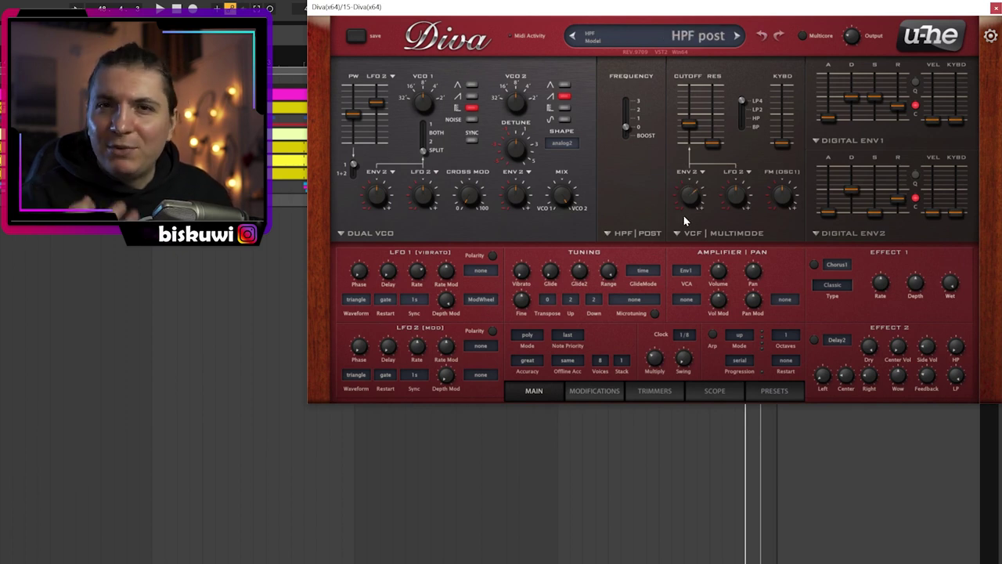
# Shape Diva's Envelope 1 with a slower attack, a sustain of 14 and a longer release
pyautogui.moveTo(829, 120); pyautogui.dragTo(894, 102)
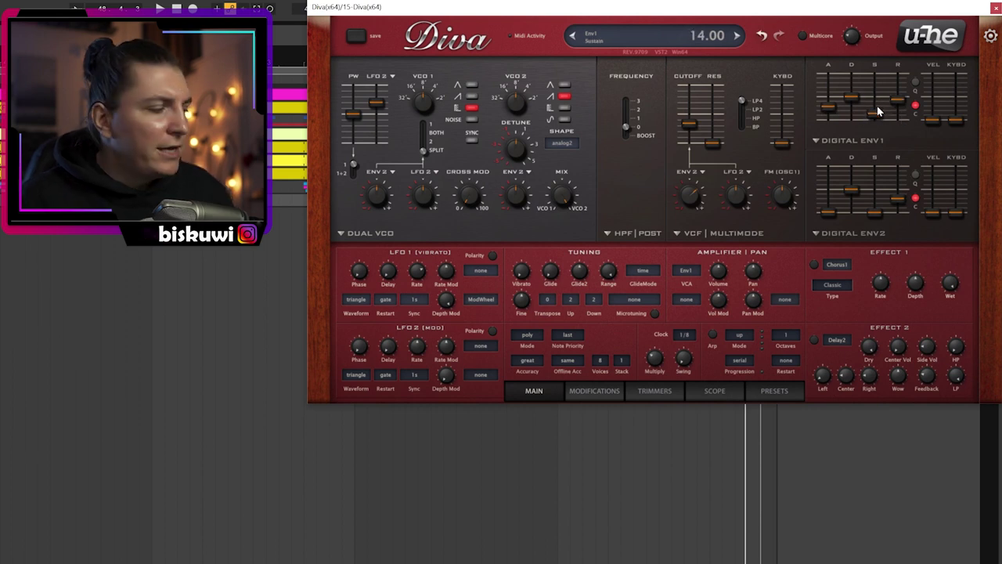
pyautogui.moveTo(830, 108); pyautogui.dragTo(834, 115)
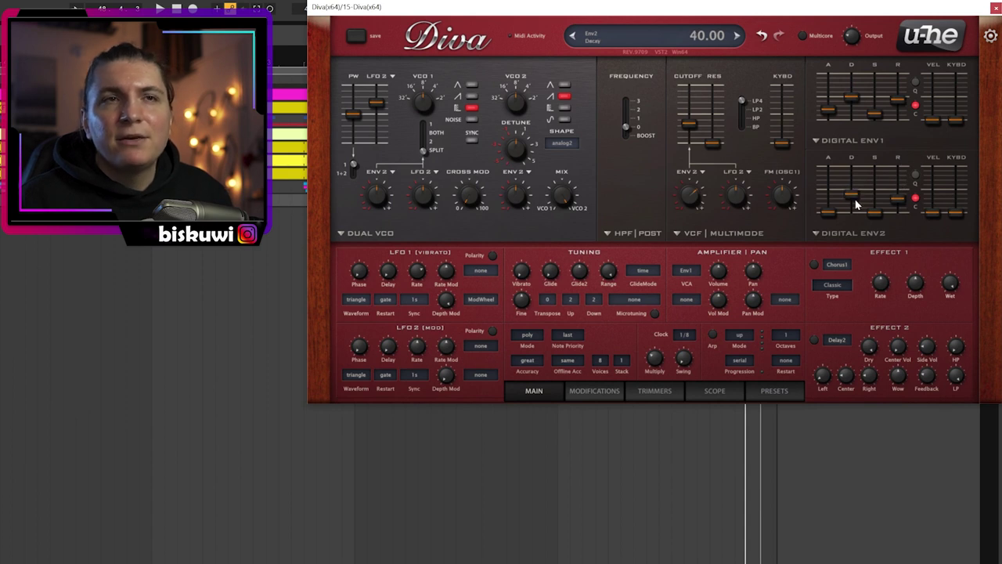
# Set Diva's Envelope 2 decay to 40, lengthen its release slightly, and raise the keyboard tracking of both envelopes
pyautogui.moveTo(848, 193); pyautogui.dragTo(847, 195)
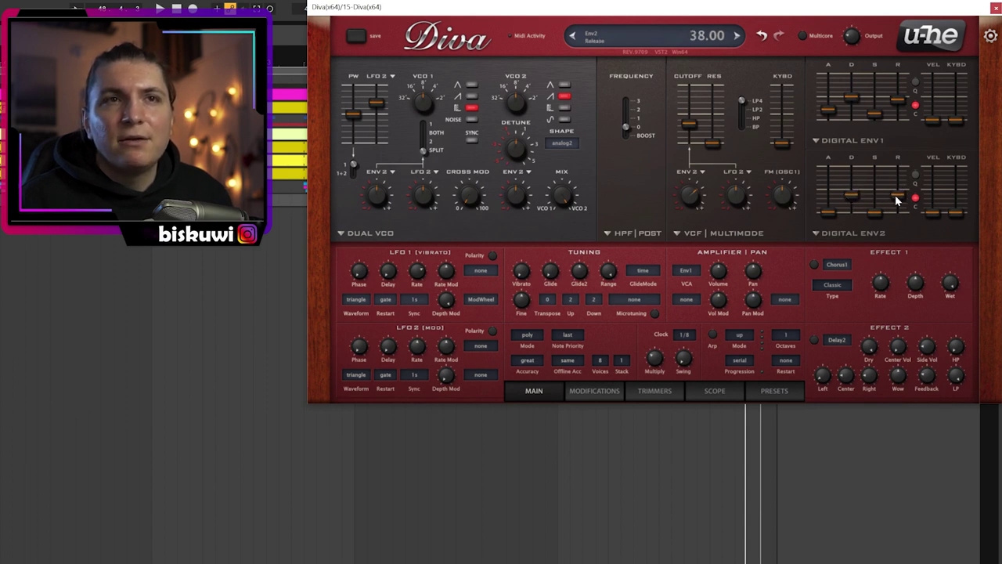
pyautogui.moveTo(959, 217); pyautogui.dragTo(957, 189)
pyautogui.moveTo(960, 120); pyautogui.dragTo(961, 109)
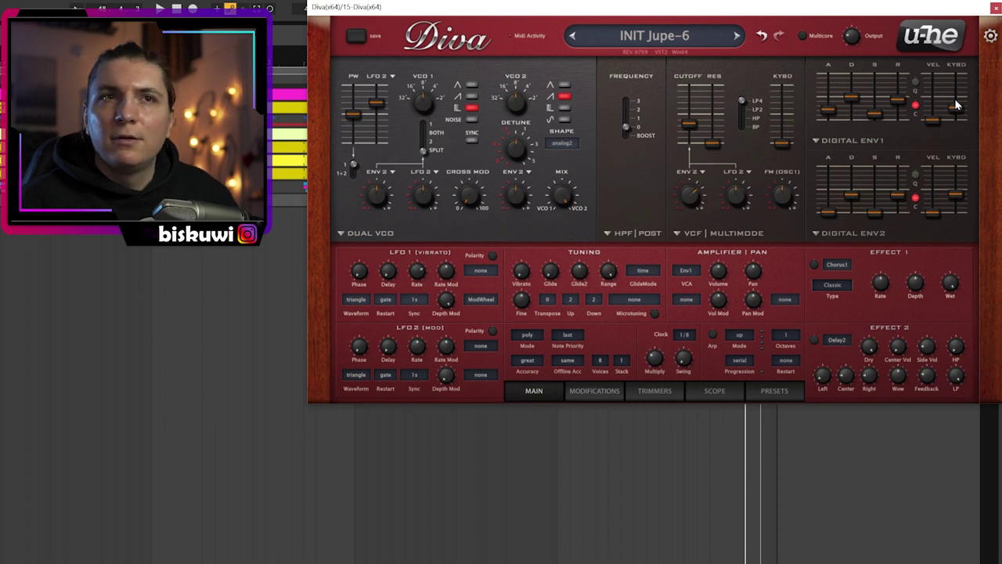
# Lengthen Diva's Envelope 2 attack slightly, then enable Chorus1 in Effect 1 with Wet at 32
pyautogui.moveTo(830, 217); pyautogui.dragTo(833, 206)
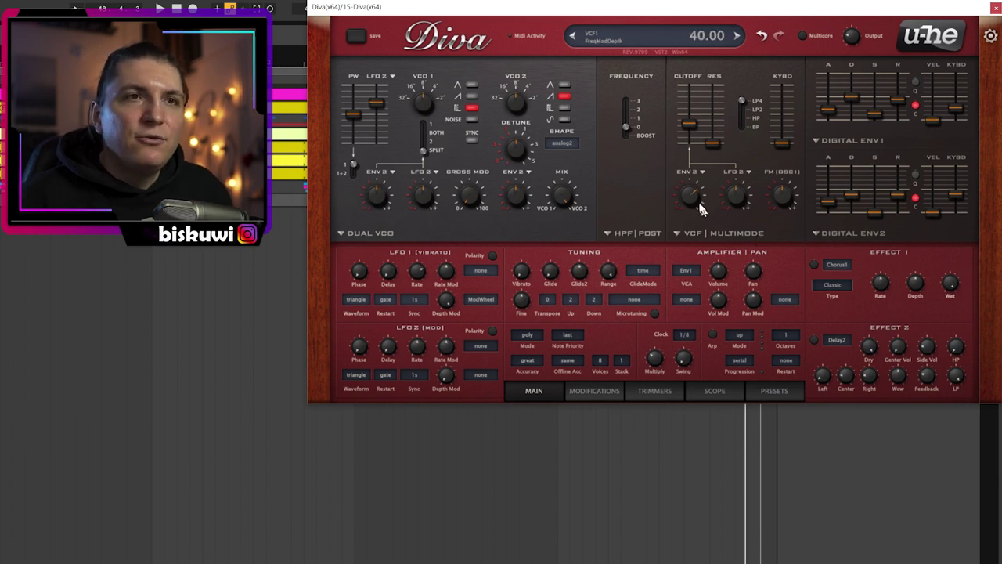
pyautogui.click(815, 265)
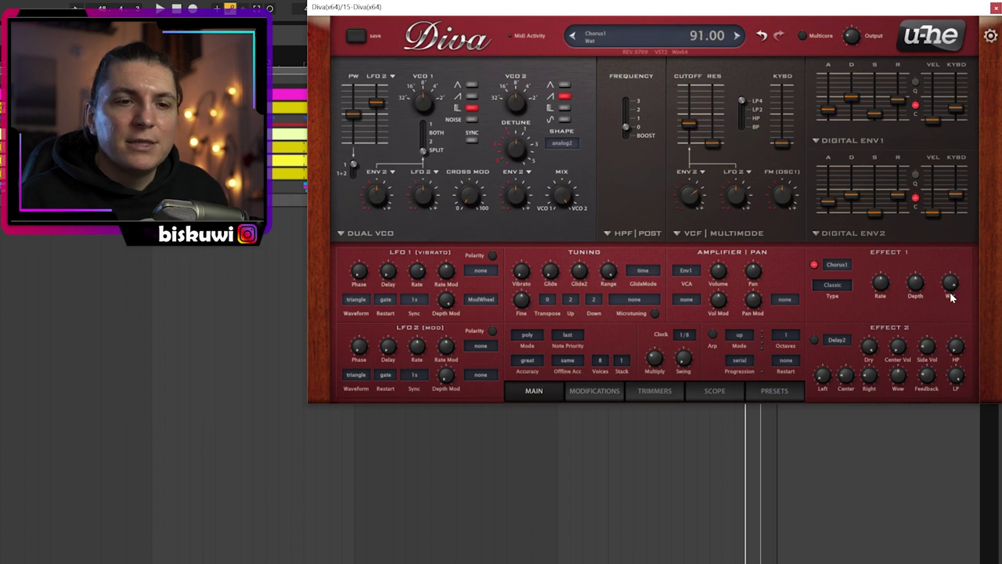
pyautogui.moveTo(952, 298); pyautogui.dragTo(939, 362)
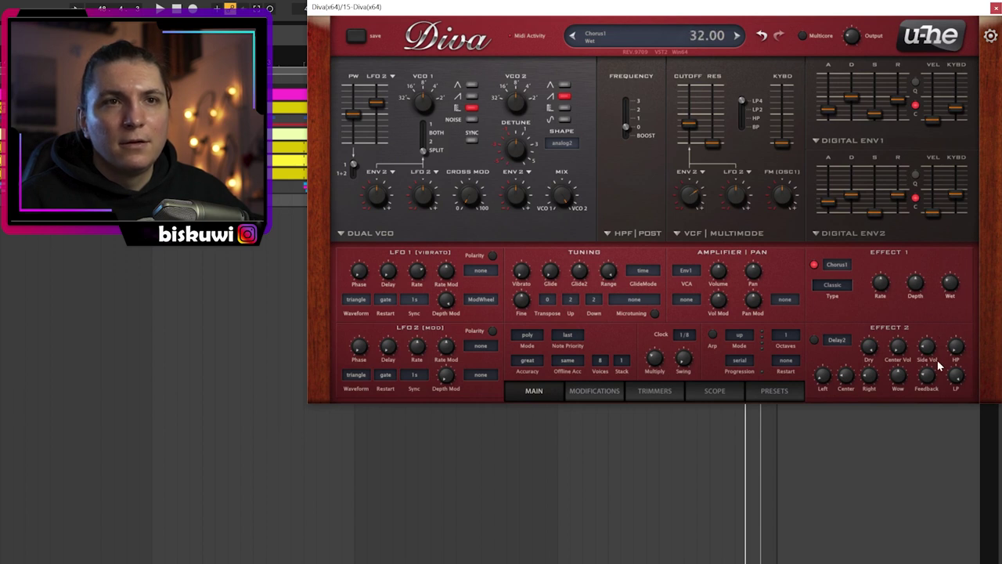
# Enable Effect 2, switch it to Plate2, and reduce the reverb's wet level and size while adjusting its damping
pyautogui.click(814, 340)
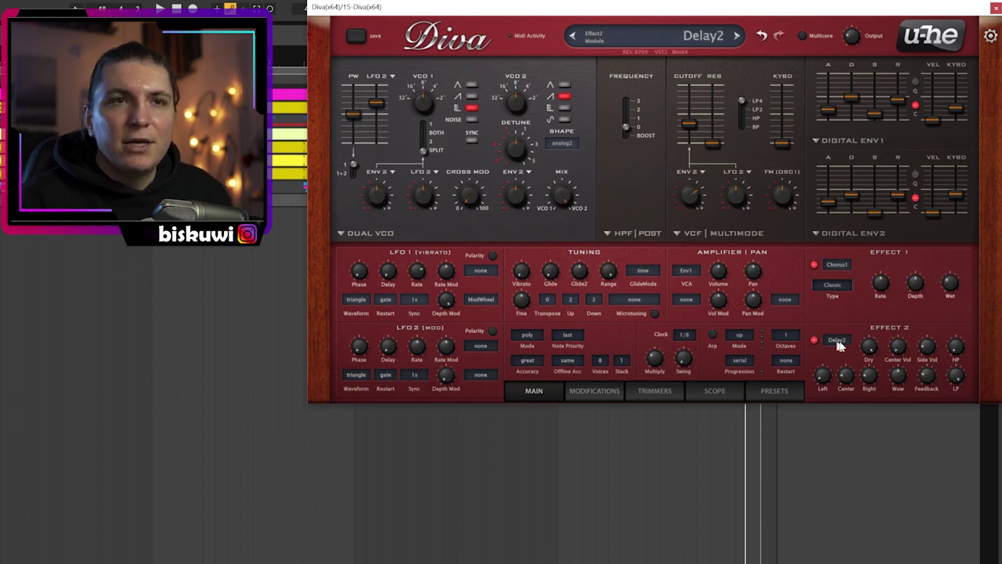
pyautogui.doubleClick(838, 342)
pyautogui.click(839, 341)
pyautogui.click(873, 373)
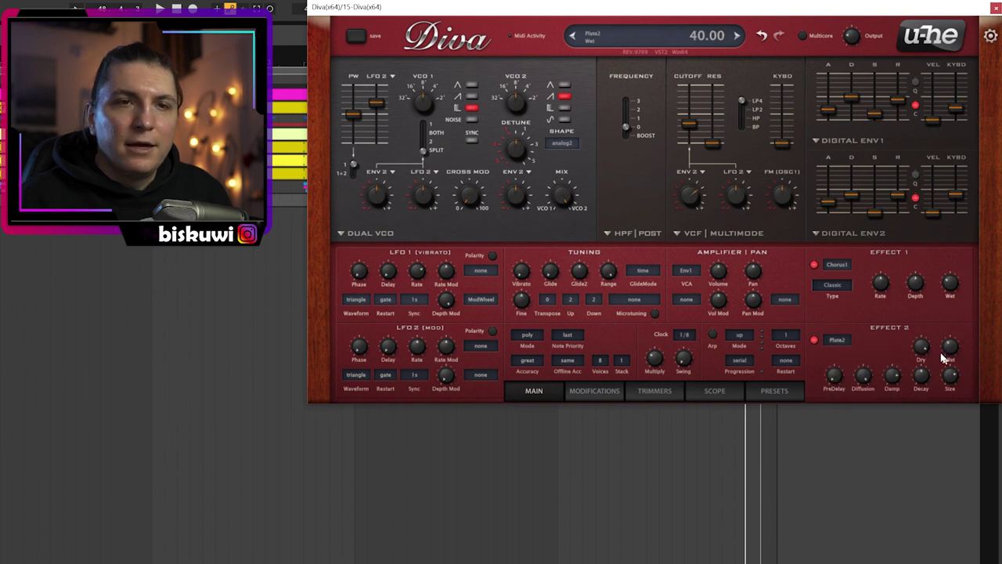
pyautogui.moveTo(950, 345); pyautogui.dragTo(954, 376)
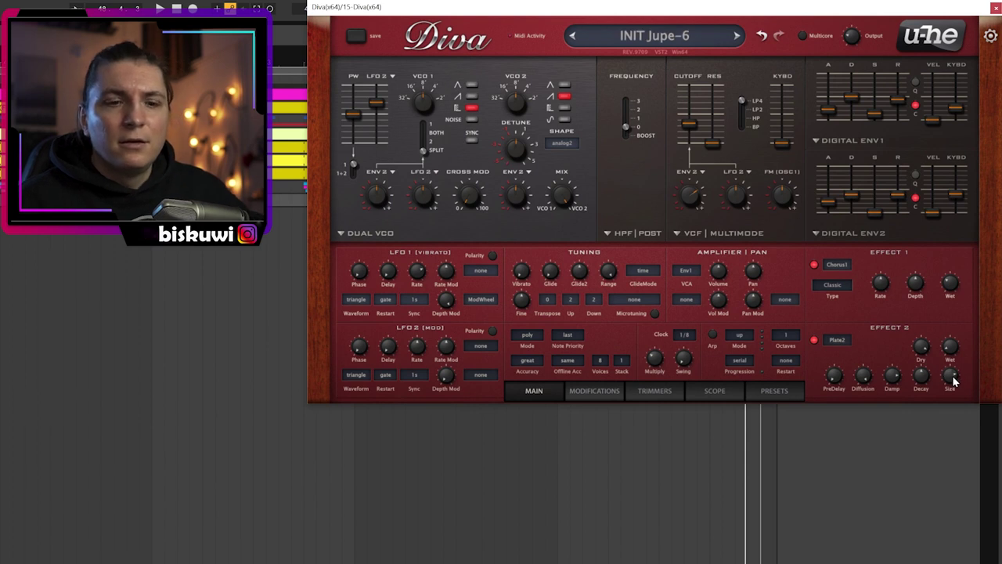
pyautogui.moveTo(953, 382); pyautogui.dragTo(952, 416)
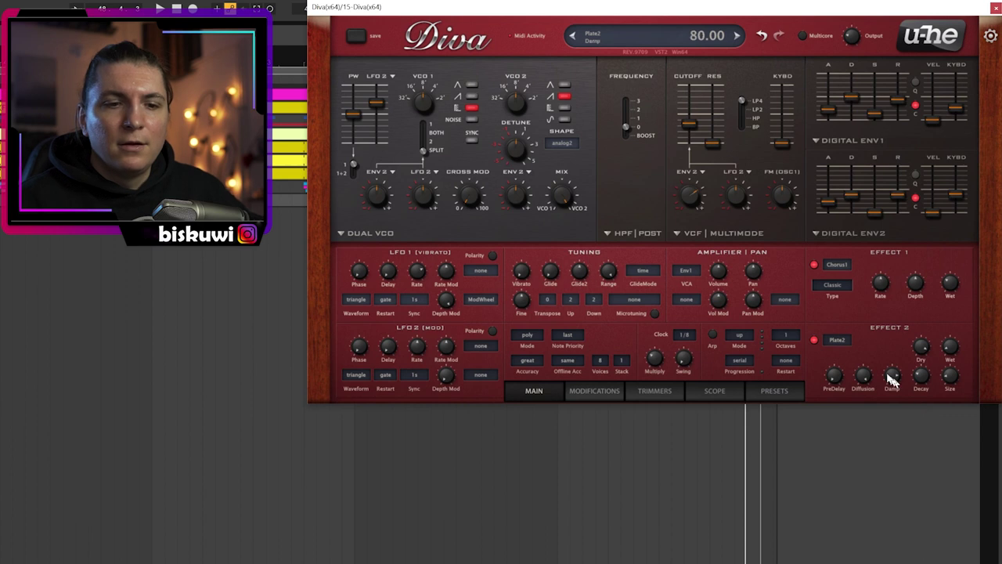
pyautogui.moveTo(891, 380); pyautogui.dragTo(896, 376)
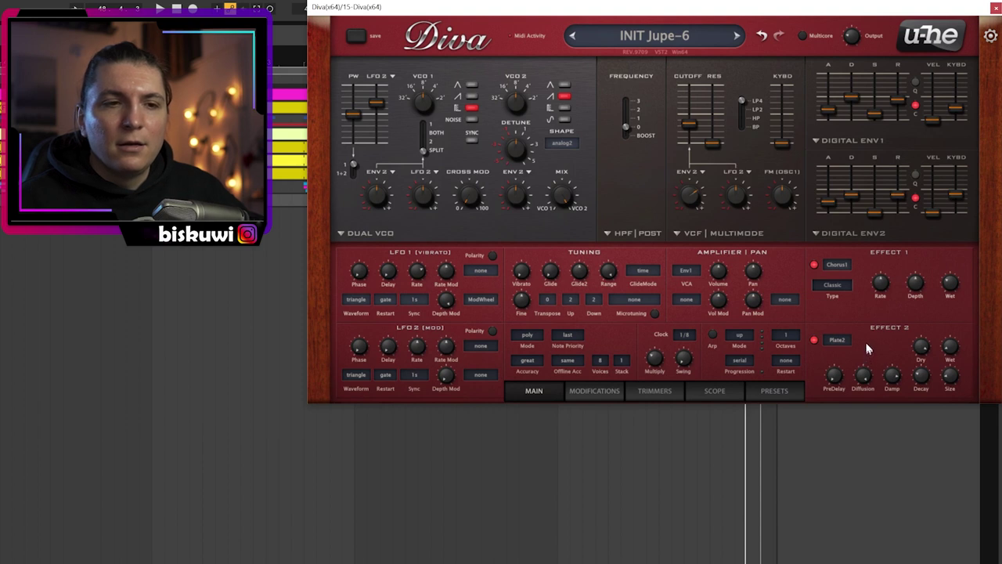
# Raise the multimode filter's keyboard tracking, fine-tune its cutoff, and close the Diva window
pyautogui.moveTo(781, 143); pyautogui.dragTo(787, 81)
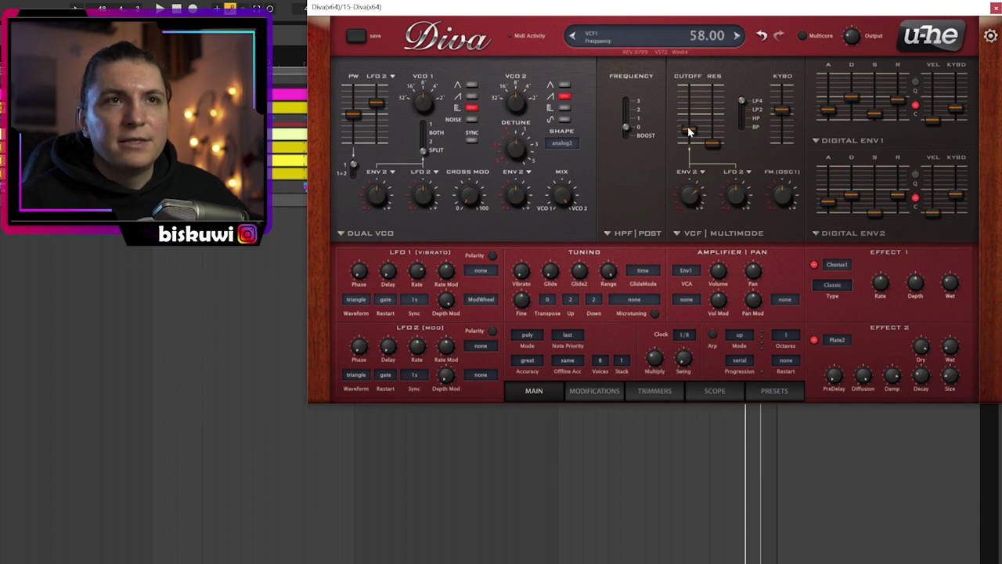
pyautogui.moveTo(689, 133); pyautogui.dragTo(690, 125)
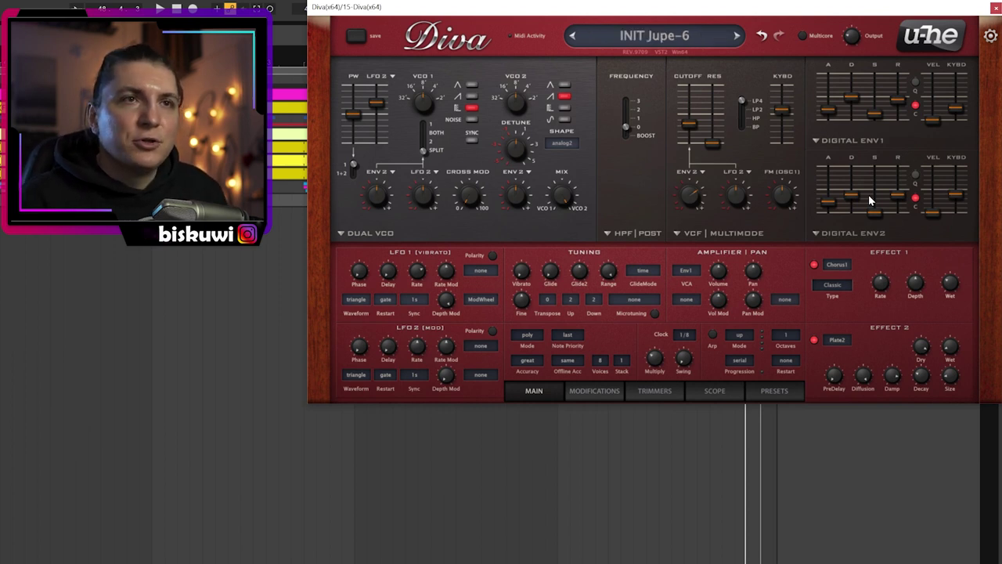
pyautogui.click(995, 8)
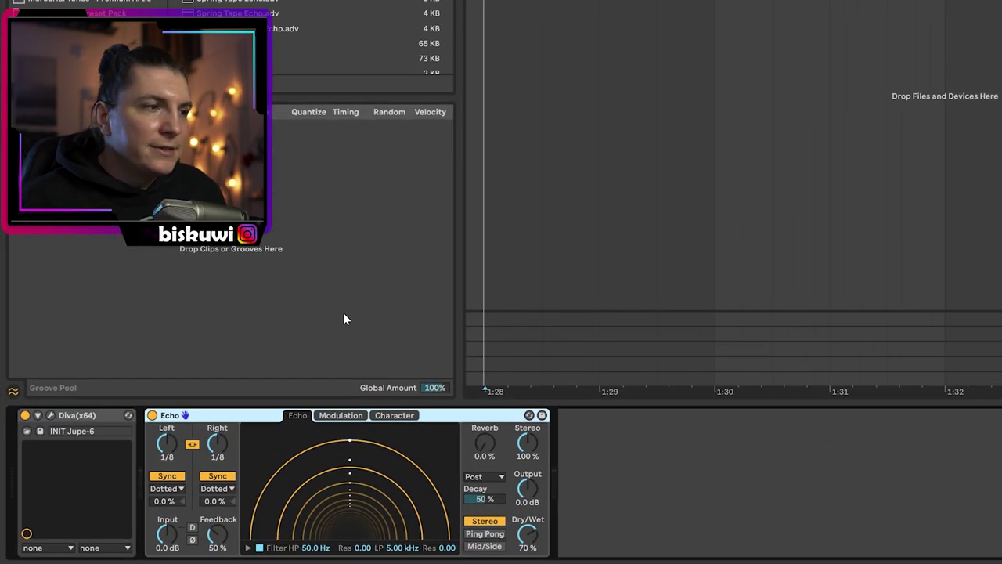
# Switch both Echo delay channels to Time mode, unlink them, and turn off Echo's filter
pyautogui.click(157, 477)
pyautogui.click(217, 477)
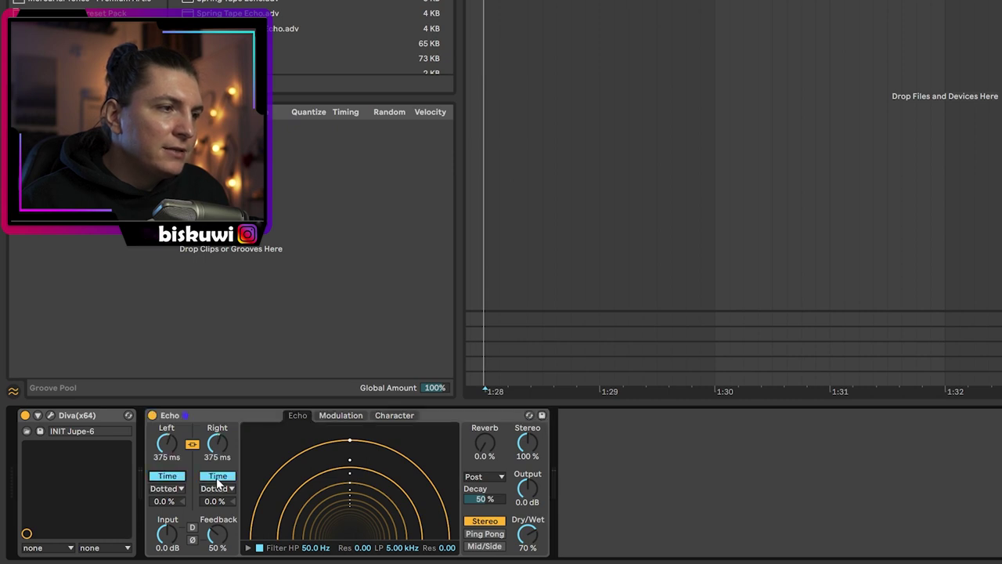
pyautogui.click(194, 446)
pyautogui.click(215, 476)
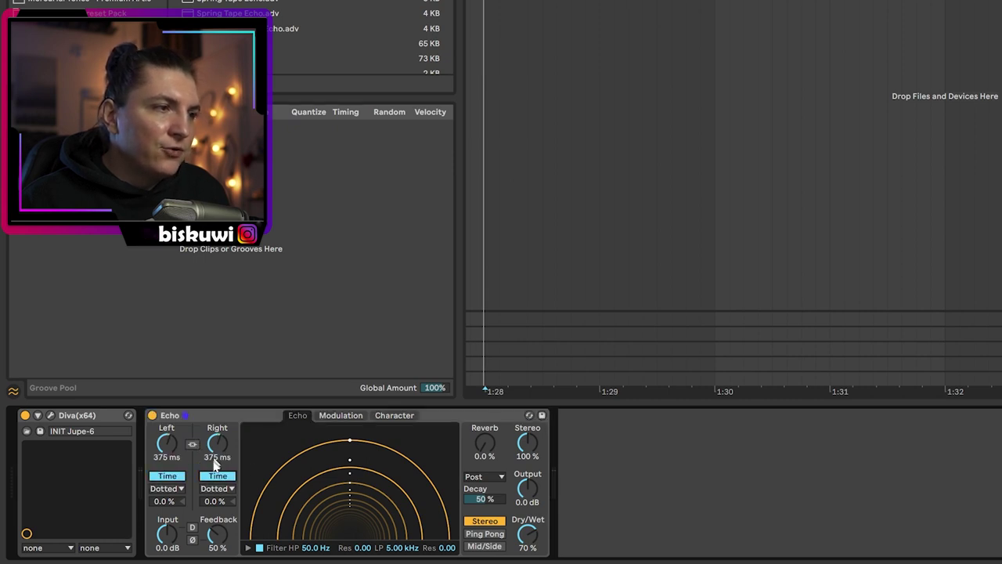
pyautogui.click(259, 548)
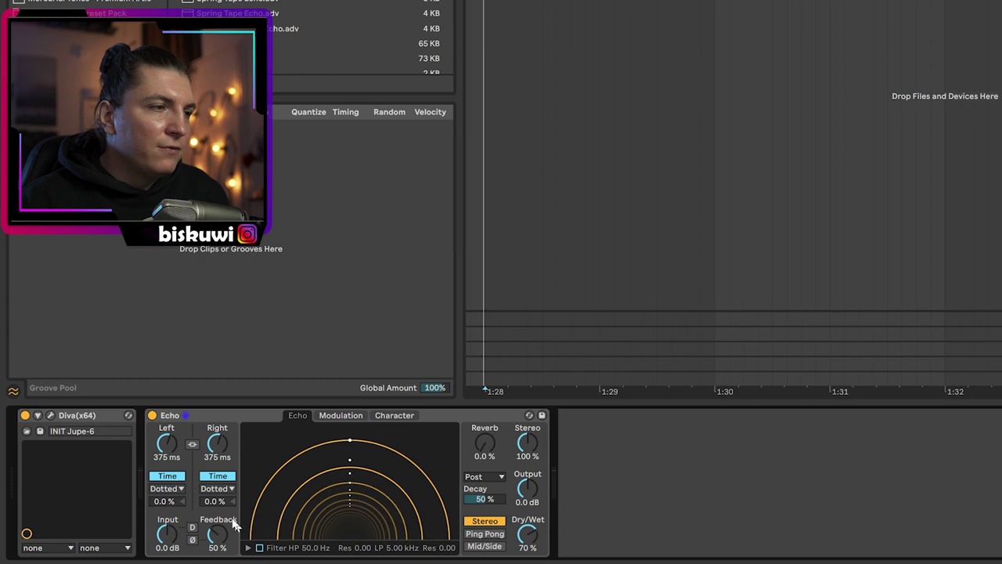
# Set Echo's delays to 1 ms left and 14 ms right, with 0% feedback
pyautogui.moveTo(173, 437); pyautogui.dragTo(173, 501)
pyautogui.moveTo(208, 449); pyautogui.dragTo(208, 484)
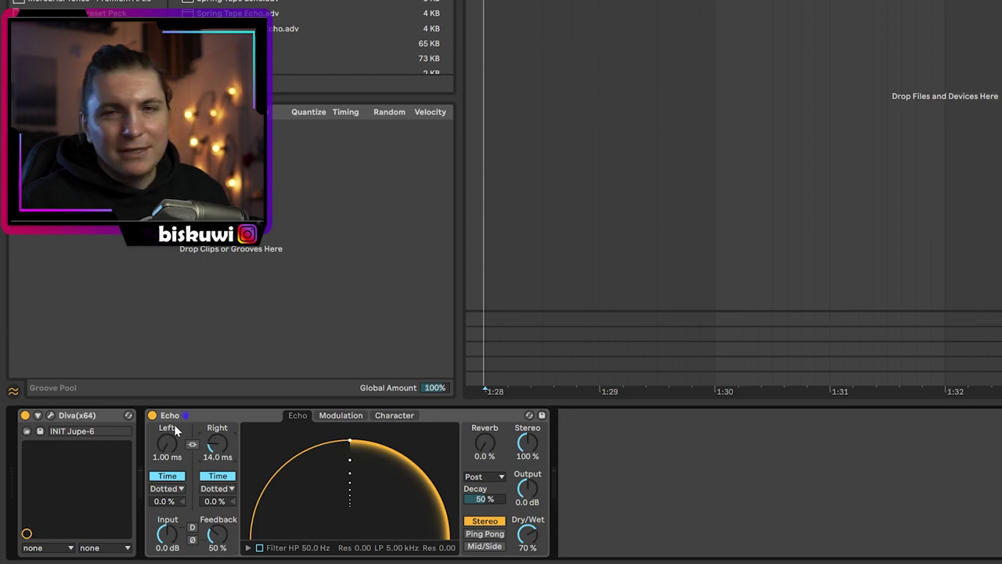
pyautogui.moveTo(217, 534); pyautogui.dragTo(217, 560)
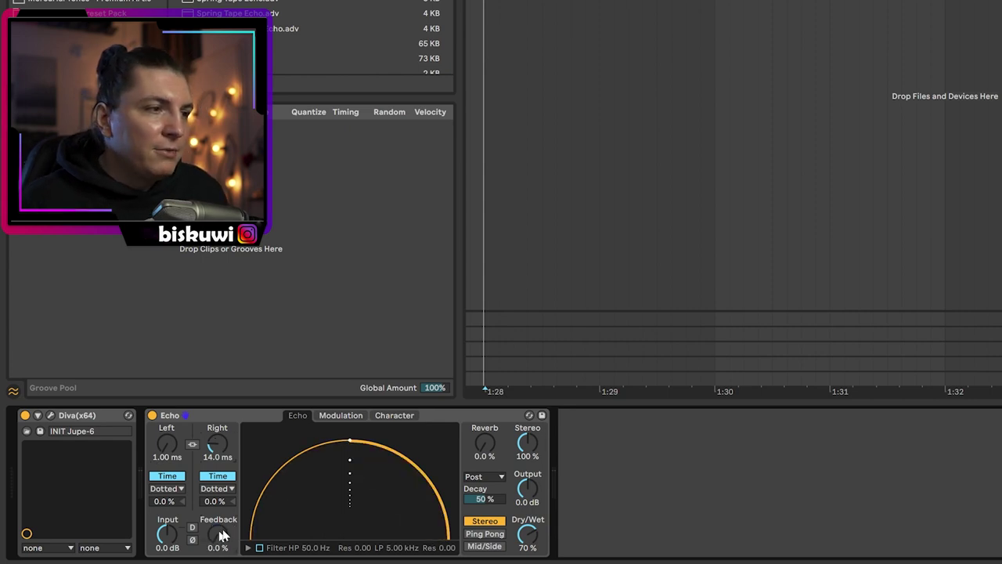
# Switch Echo to Ping Pong mode and set its Dry/Wet to 68%
pyautogui.moveTo(521, 537); pyautogui.dragTo(528, 517)
pyautogui.click(486, 538)
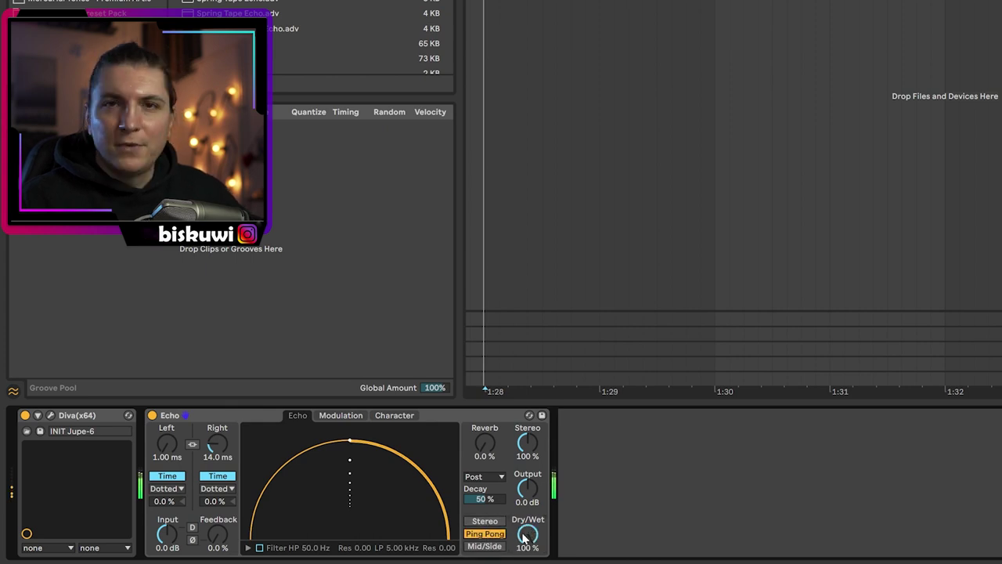
pyautogui.moveTo(528, 535); pyautogui.dragTo(527, 543)
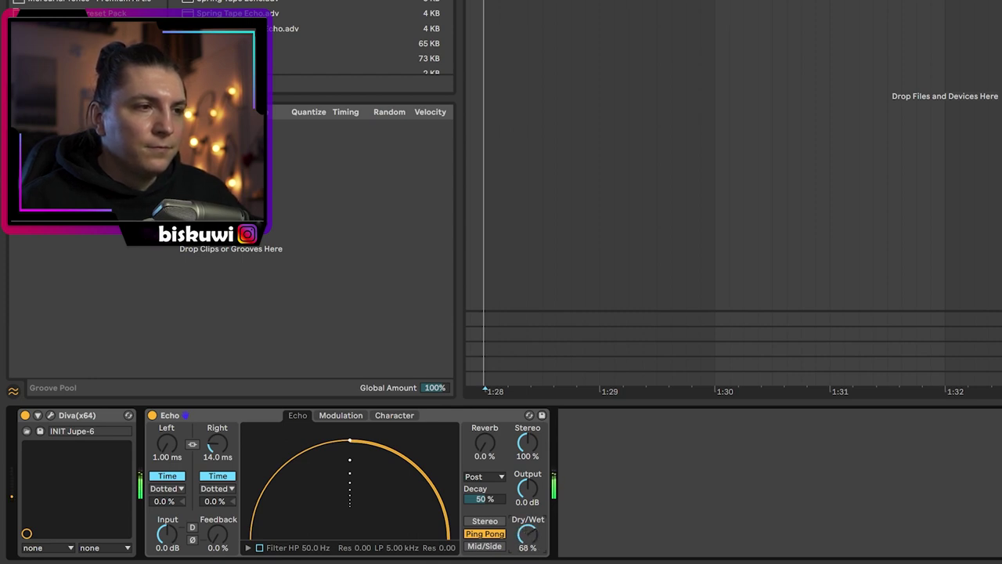
# Add an EQ Eight after Echo, reshape its curve, and play the loop from bar 45
pyautogui.click(541, 440)
pyautogui.hotkey('ctrl', 'f')
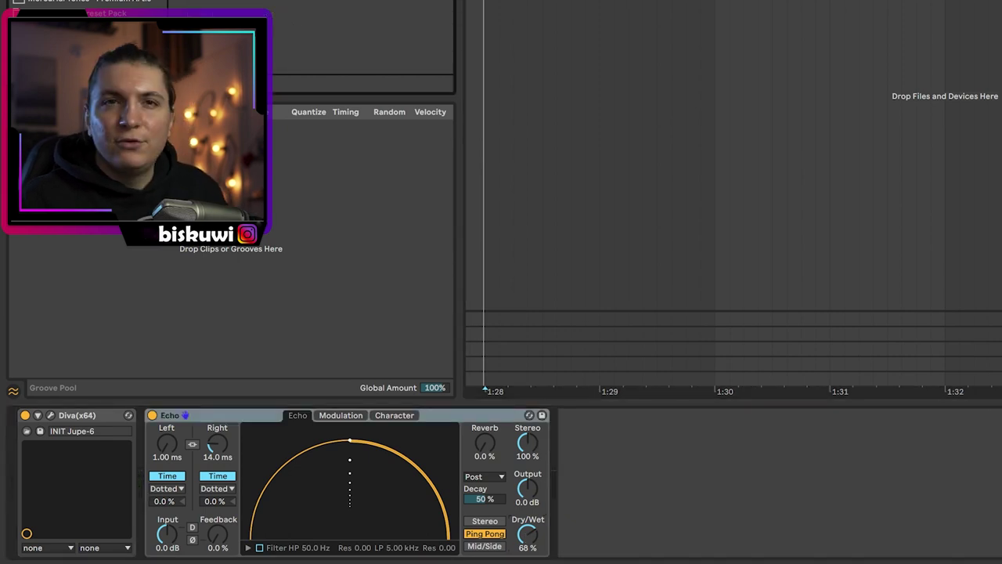
pyautogui.press('Return')
pyautogui.click(617, 538)
pyautogui.click(625, 454)
pyautogui.press('space')
pyautogui.moveTo(643, 486); pyautogui.dragTo(807, 470)
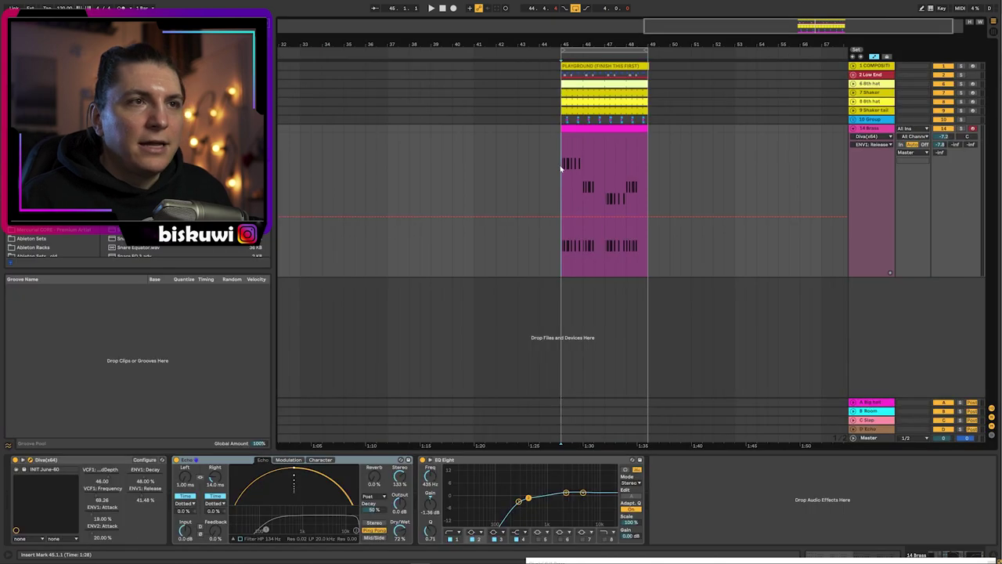
pyautogui.press('space')
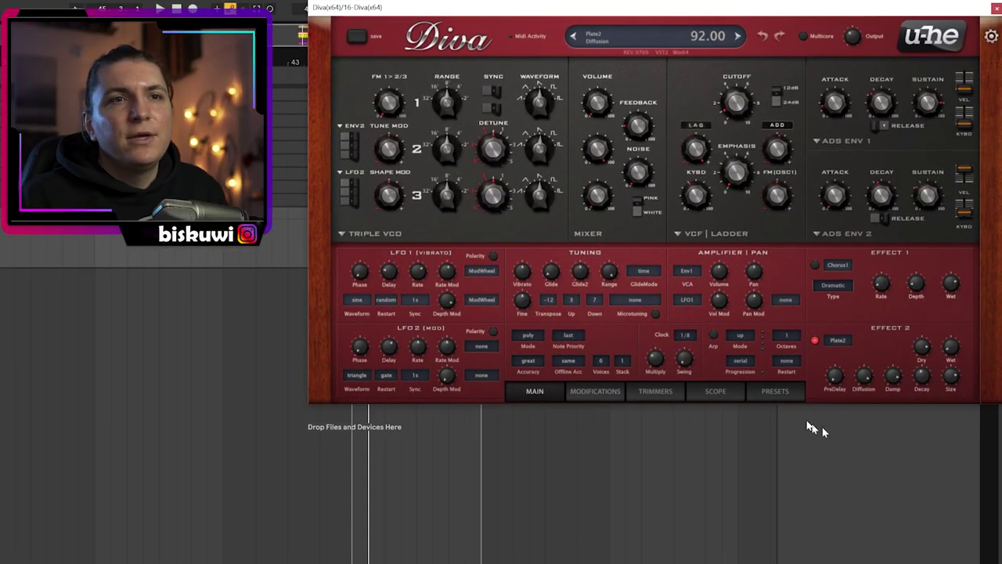
# Load the INIT June-60 preset from Diva's 8 TEMPLATES folder and return to the main view
pyautogui.click(775, 391)
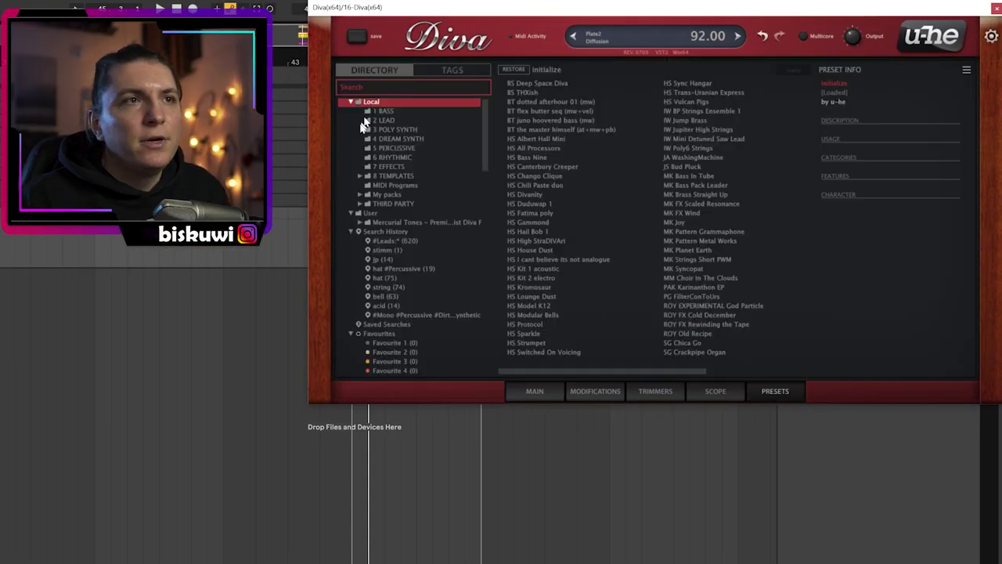
pyautogui.click(396, 175)
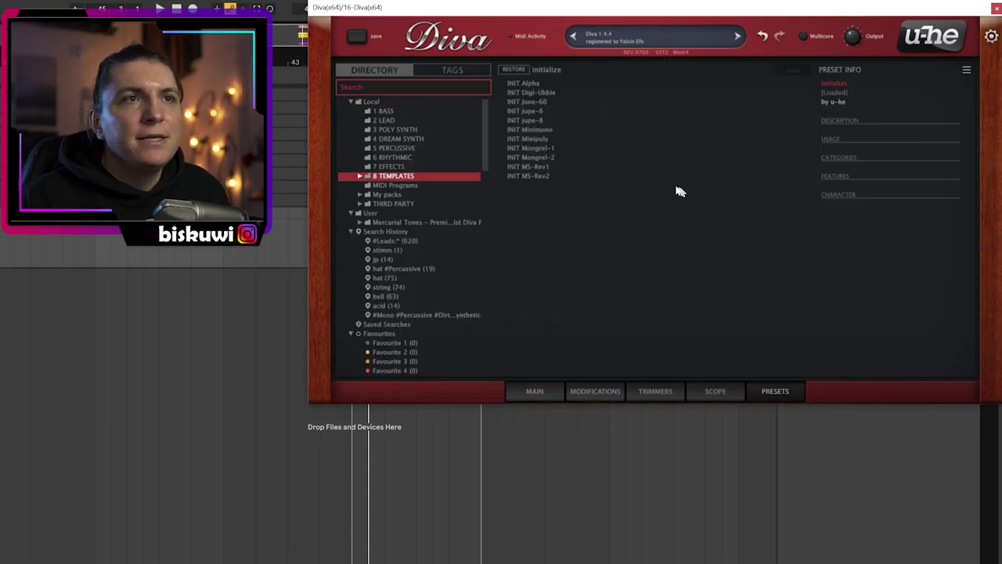
pyautogui.click(527, 102)
pyautogui.click(547, 394)
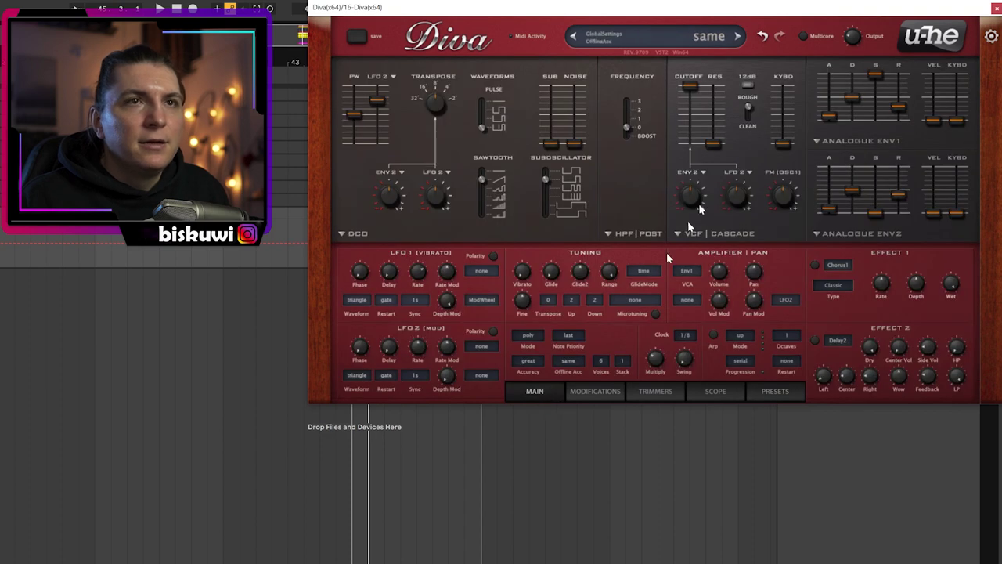
# Switch Diva's high-pass model to HPF Bite and set its cutoff to 55
pyautogui.click(630, 234)
pyautogui.click(664, 283)
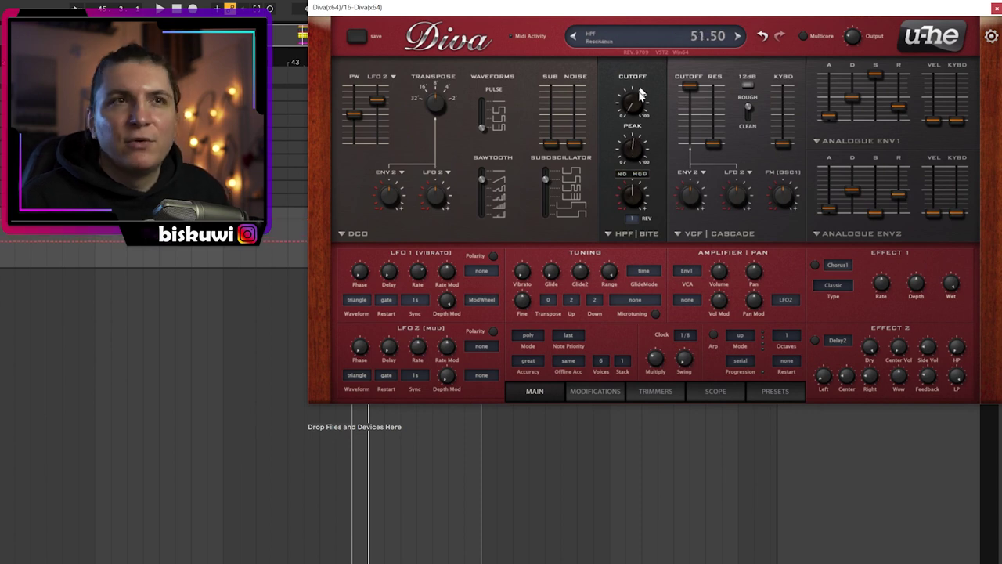
pyautogui.moveTo(638, 114)
pyautogui.mouseDown()
pyautogui.moveTo(639, 95)
pyautogui.moveTo(640, 108)
pyautogui.mouseUp()
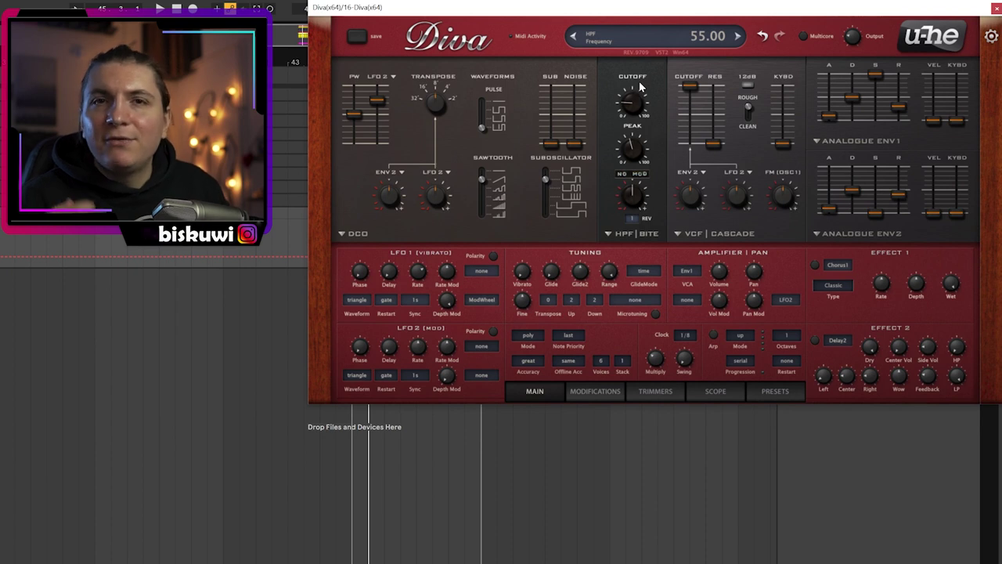
# Change the DCO's pulse and sawtooth waveforms, then raise the high-pass filter's peak and cutoff
pyautogui.moveTo(636, 129); pyautogui.dragTo(638, 139)
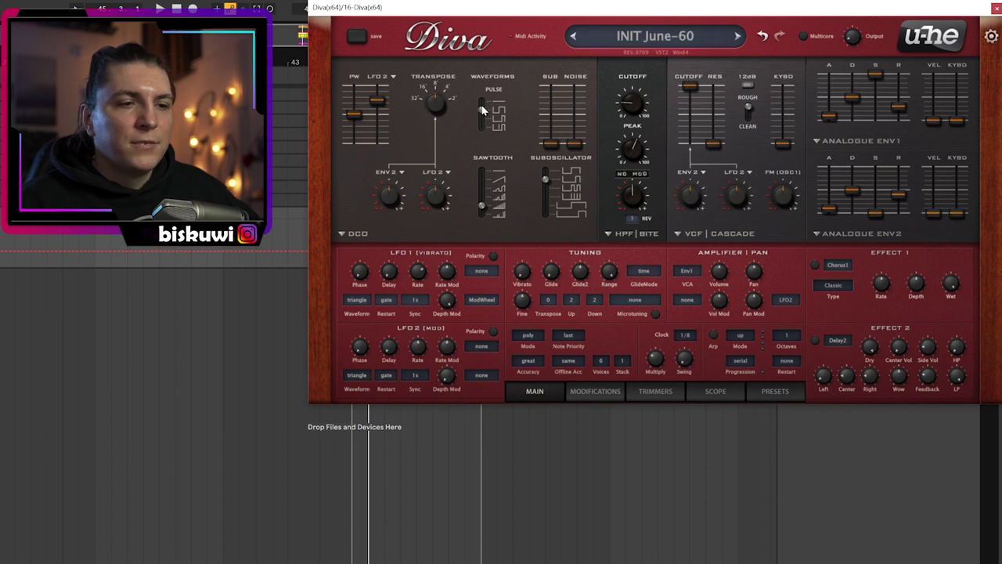
pyautogui.moveTo(630, 150); pyautogui.dragTo(635, 138)
pyautogui.moveTo(640, 103); pyautogui.dragTo(642, 73)
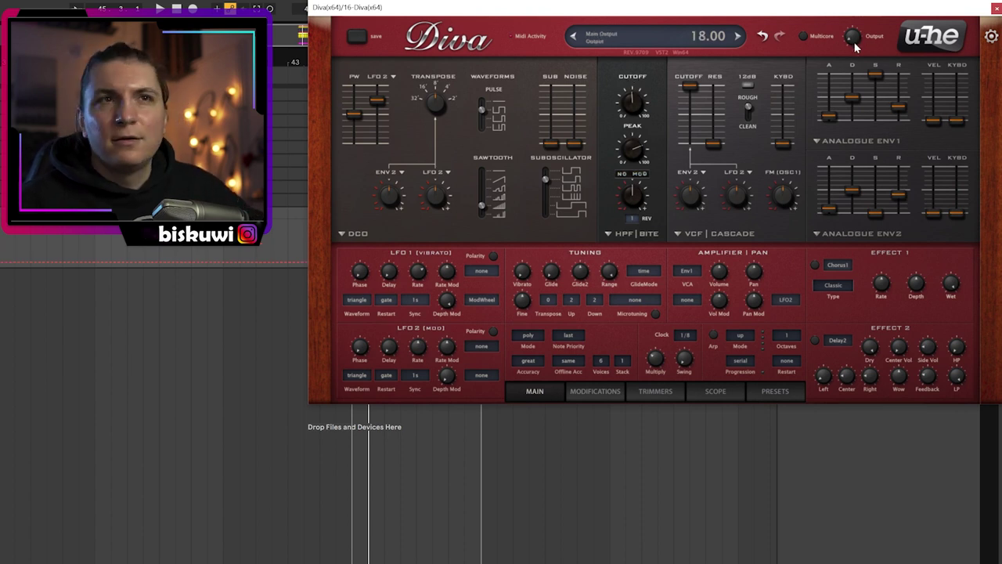
# Lower the Cascade filter's cutoff, raise its resonance to 83, and switch it to Clean
pyautogui.moveTo(688, 89); pyautogui.dragTo(721, 68)
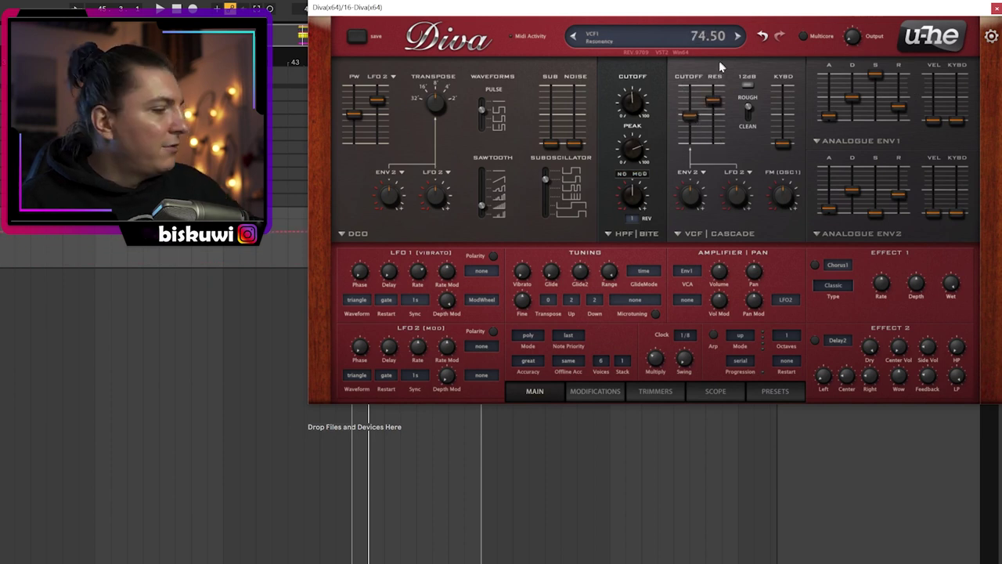
pyautogui.moveTo(687, 117); pyautogui.dragTo(715, 96)
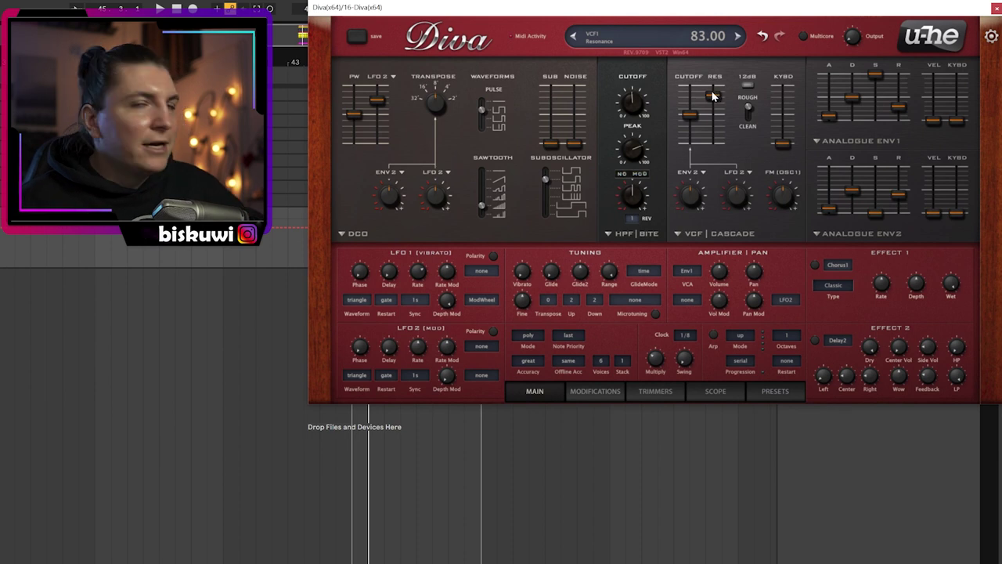
pyautogui.click(749, 116)
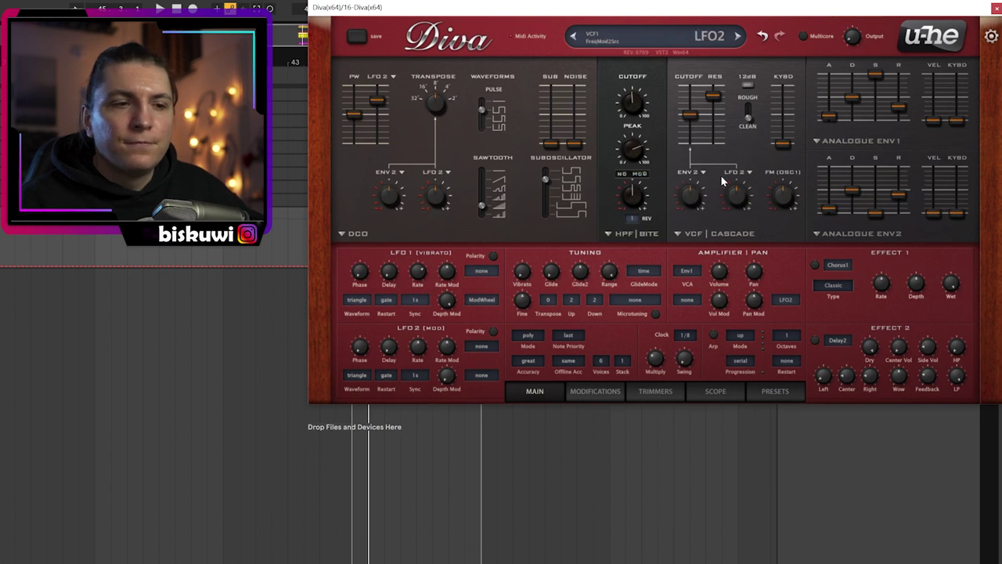
# Raise the filter's keyboard tracking and shape Envelope 1 with a slower attack, longer decay, low sustain and longer release
pyautogui.moveTo(783, 143); pyautogui.dragTo(835, 107)
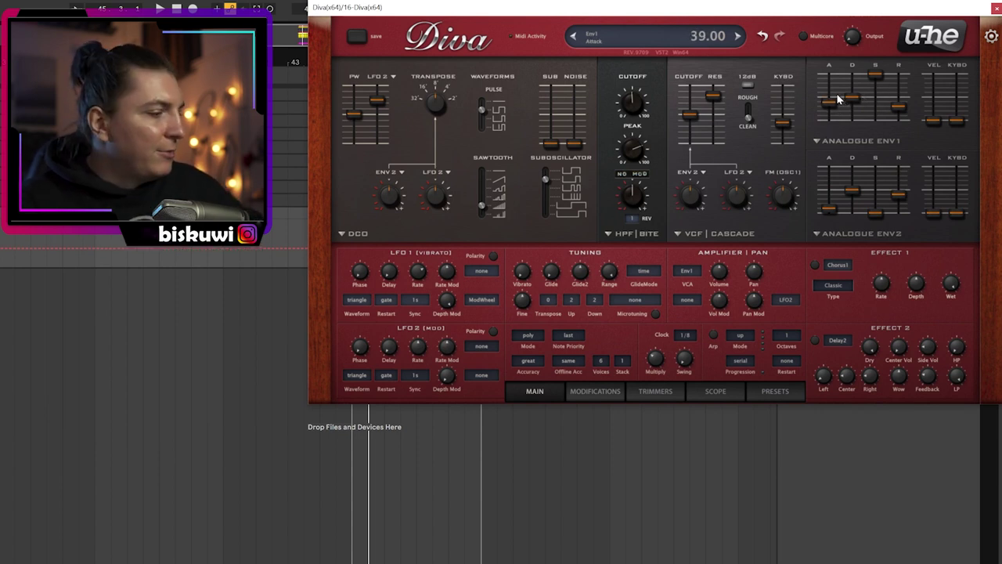
pyautogui.moveTo(833, 99); pyautogui.dragTo(873, 124)
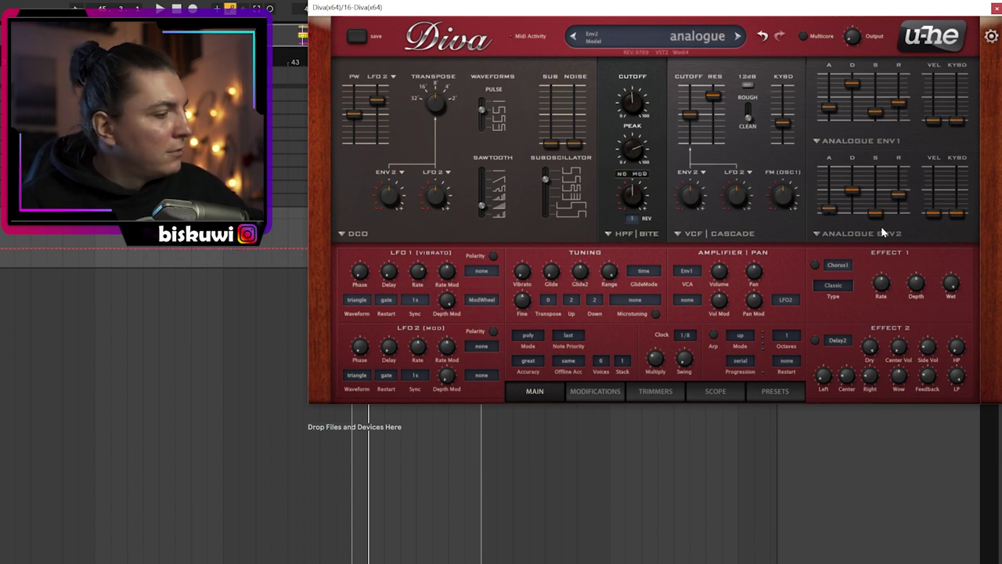
# Enable Effect 1 and change its module to the Plate1 reverb
pyautogui.click(814, 265)
pyautogui.click(836, 264)
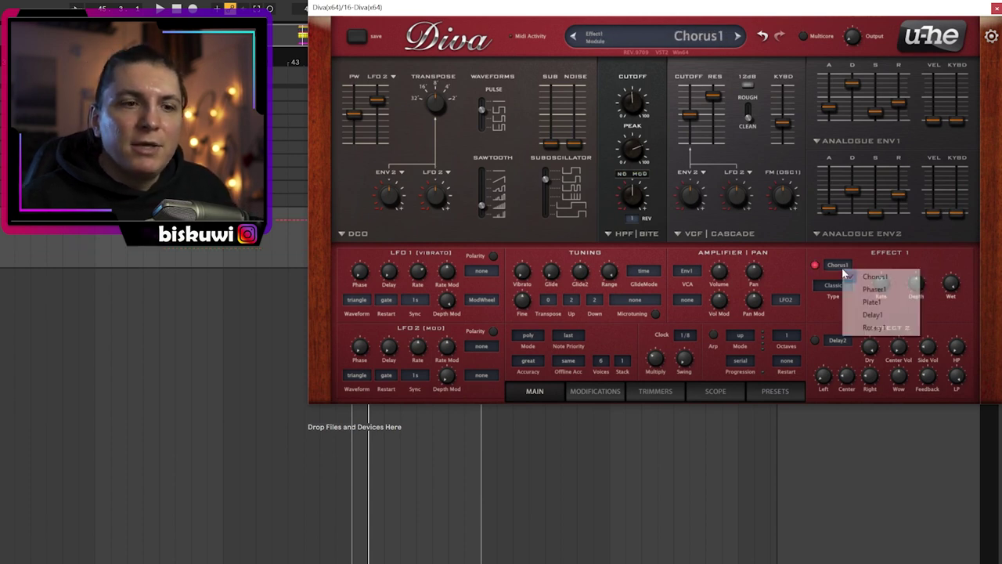
pyautogui.click(876, 303)
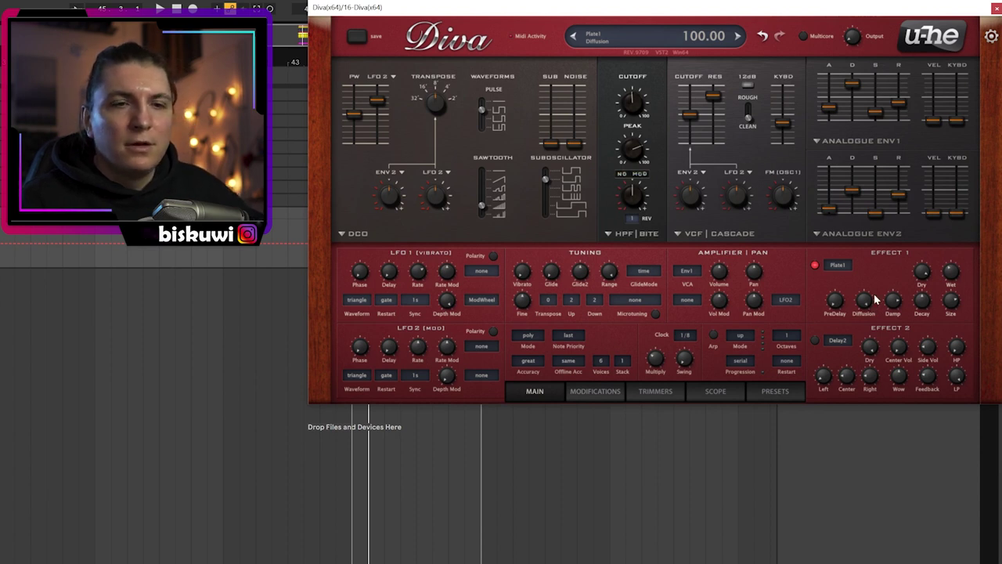
# Lower the Plate1 reverb's wet level, enable Effect 2 with the Chorus2 module, and reduce its wet level before closing Diva
pyautogui.moveTo(949, 270); pyautogui.dragTo(953, 298)
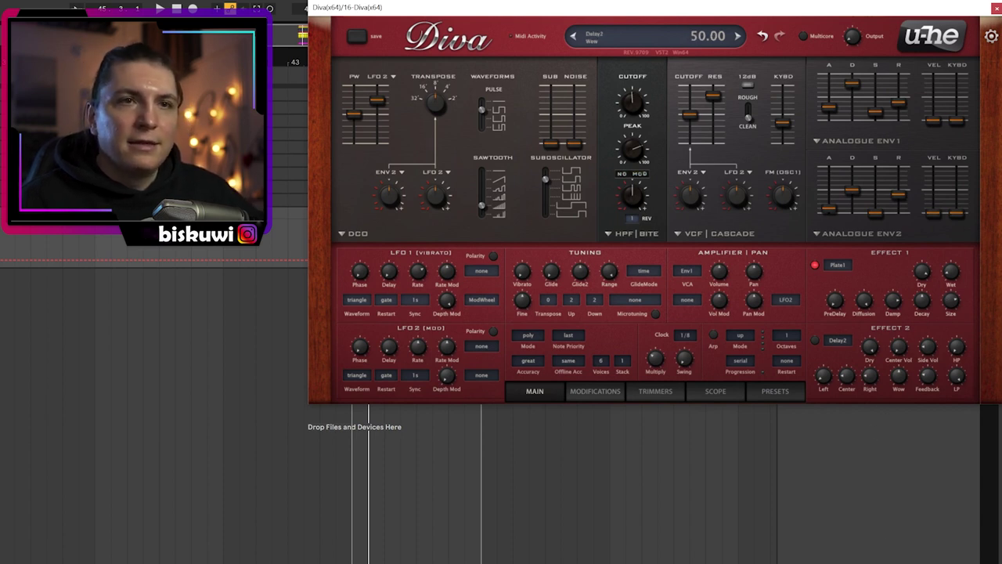
pyautogui.click(814, 340)
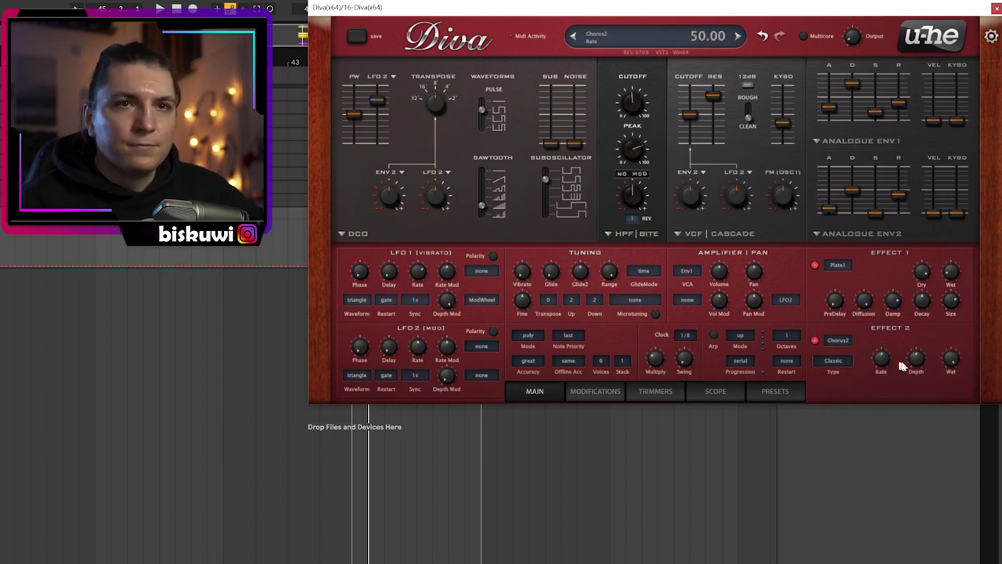
pyautogui.moveTo(951, 363); pyautogui.dragTo(957, 429)
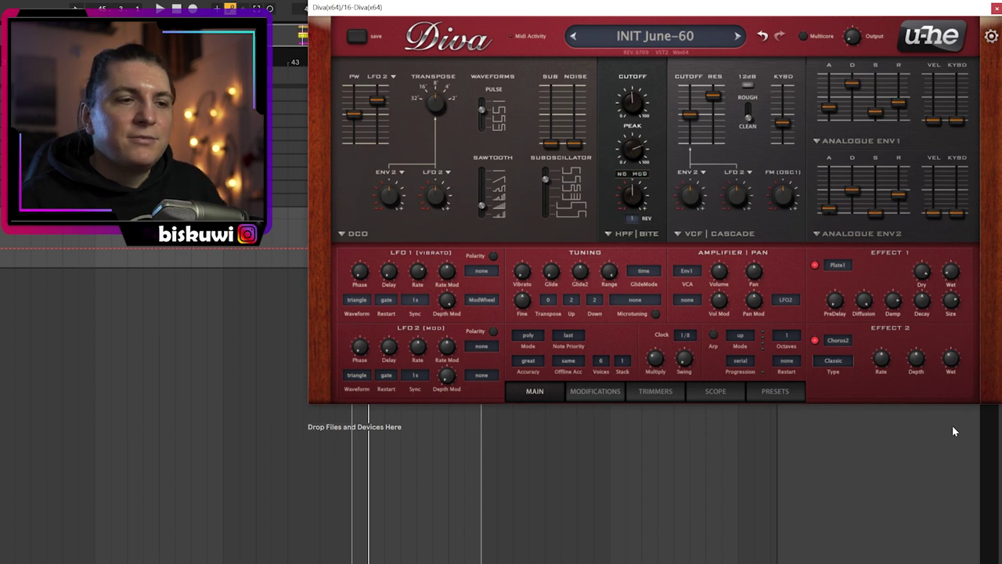
pyautogui.click(996, 8)
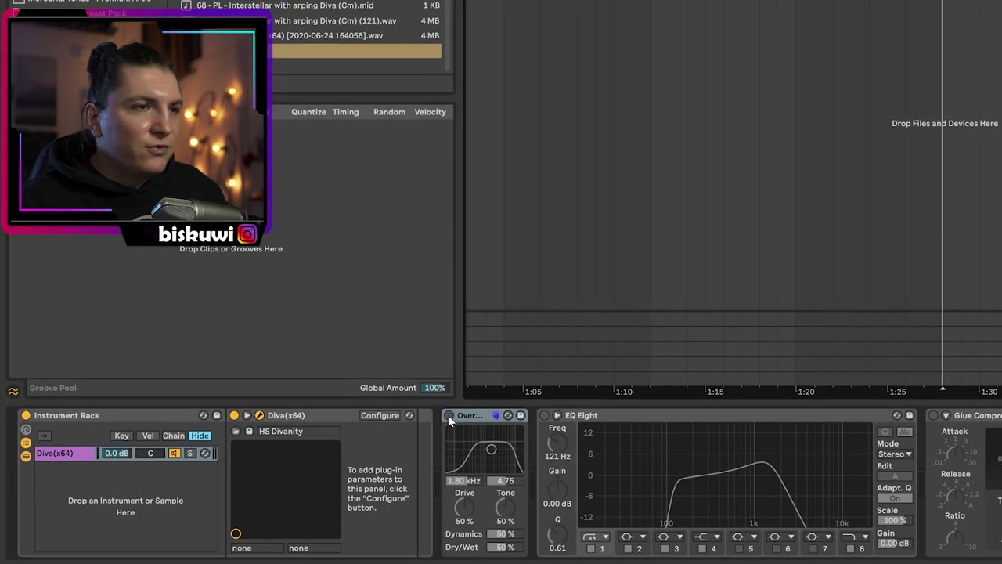
# Enable the Overdrive, EQ Eight, Glue Compressor and Auto Pan devices after Diva in the instrument's effect chain
pyautogui.click(448, 415)
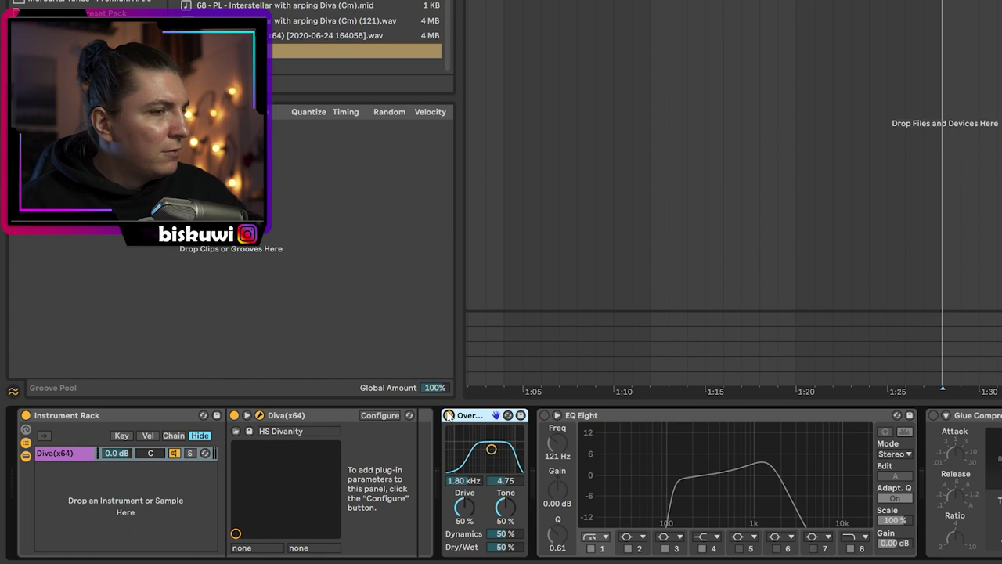
pyautogui.click(545, 416)
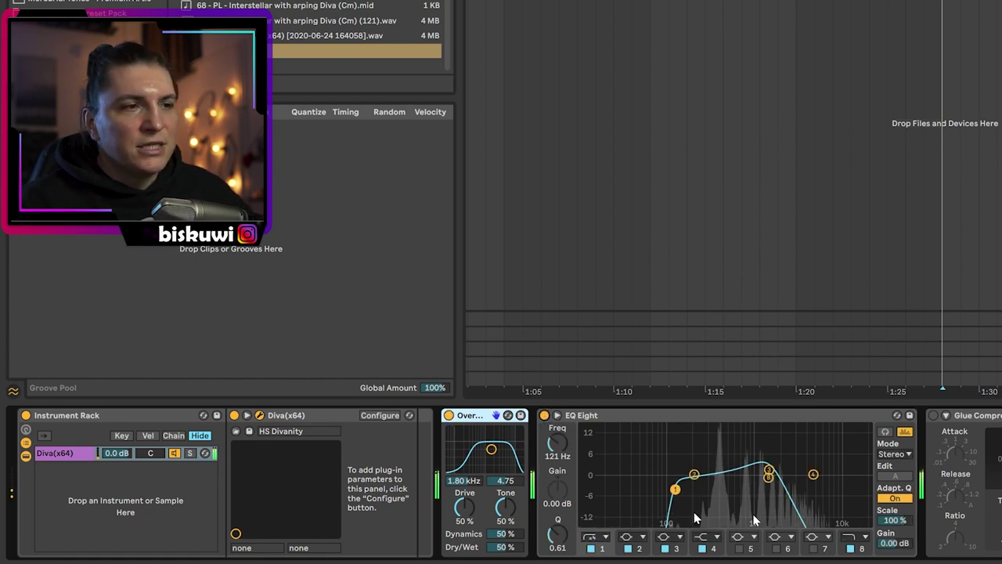
pyautogui.click(933, 416)
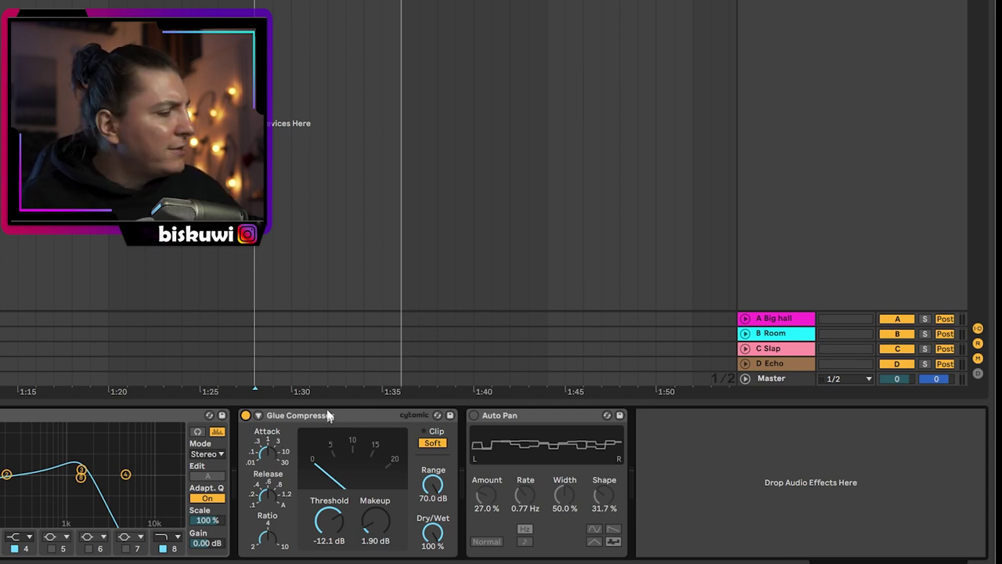
pyautogui.click(472, 416)
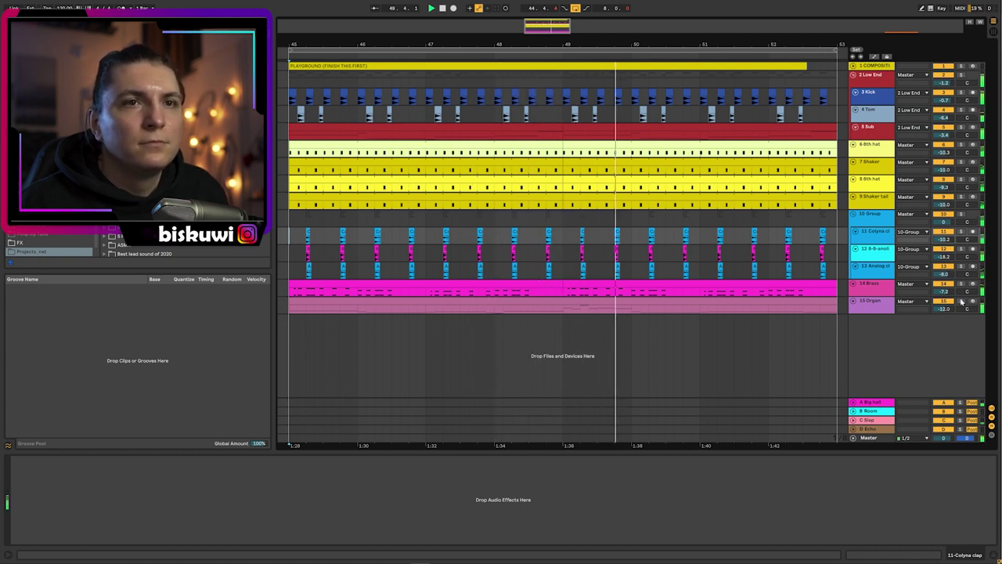
# Extend the PLAYGROUND marker clip in the arrangement to end at bar 53
pyautogui.moveTo(806, 66); pyautogui.dragTo(837, 67)
pyautogui.click(840, 69)
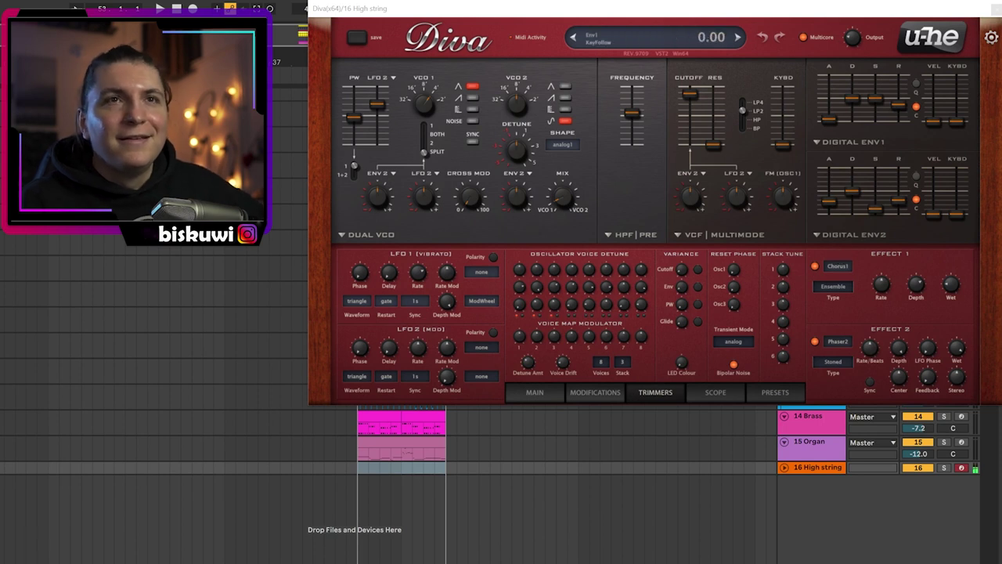
# Close the Diva window and enable the Reverb in the High string track's effect chain
pyautogui.click(996, 10)
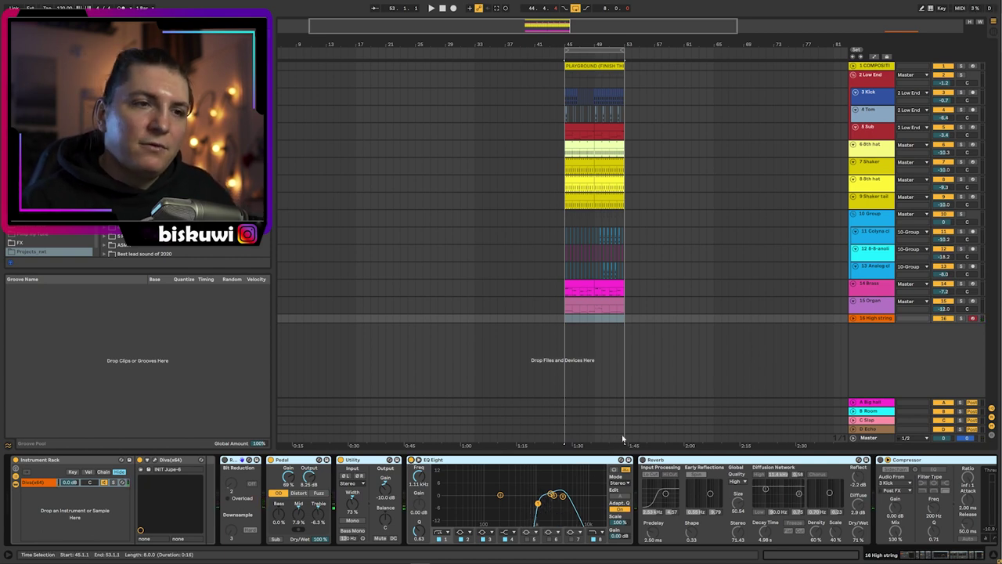
pyautogui.click(643, 460)
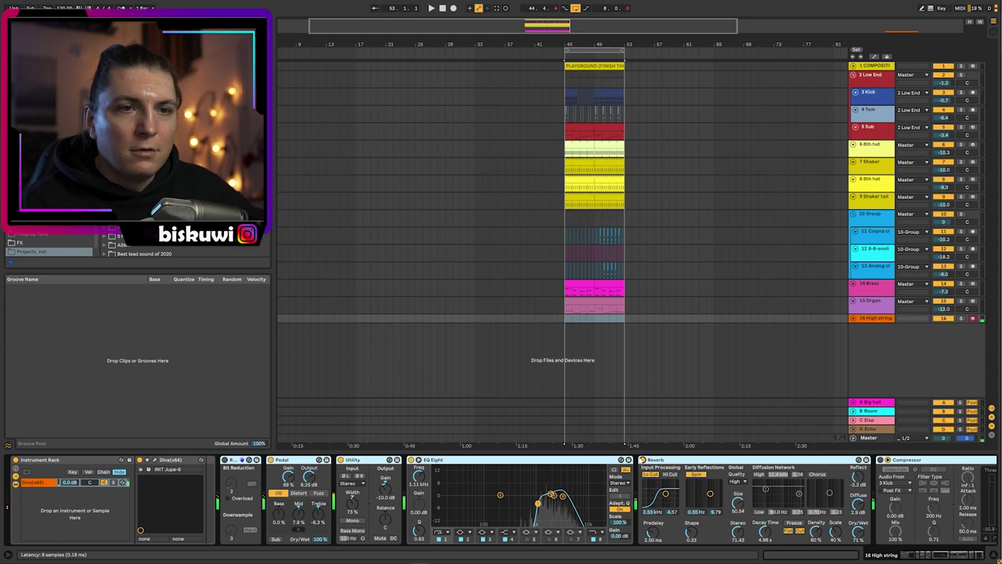
pyautogui.moveTo(872, 520); pyautogui.dragTo(872, 527)
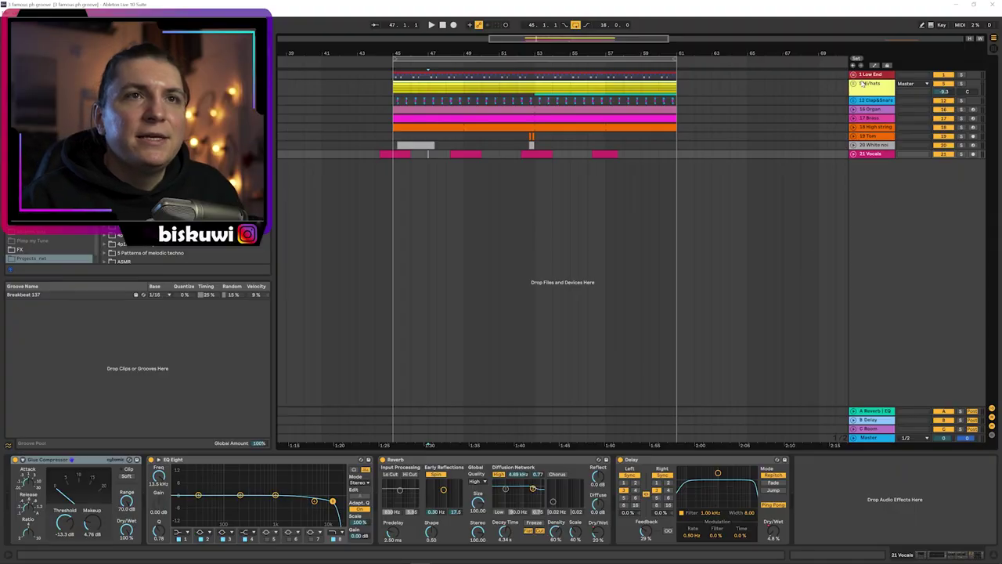
# Unfold the Hi/hats group, audition the soloed OLIVER percussion loop from bar 53, and collapse the tracks
pyautogui.click(859, 83)
pyautogui.click(543, 301)
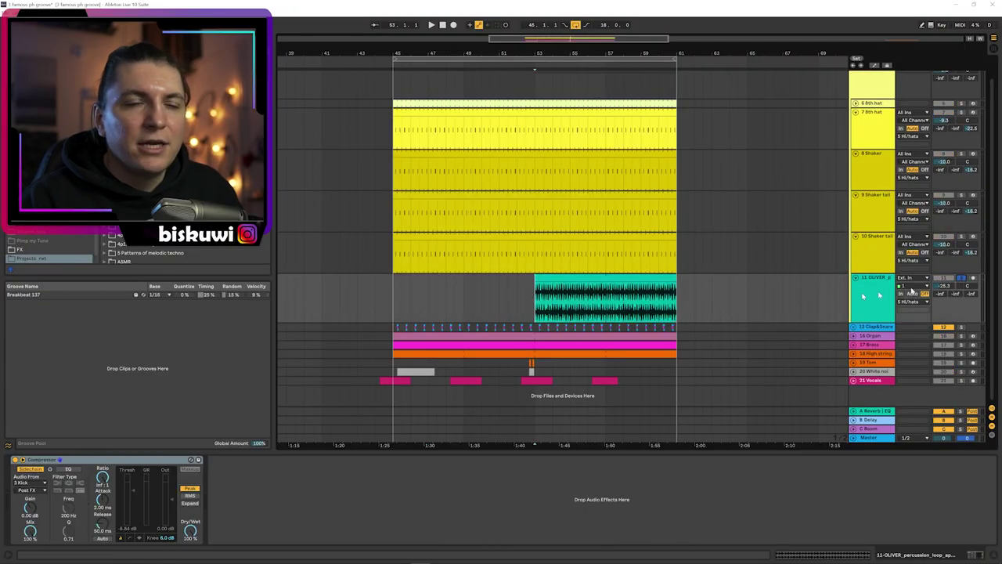
pyautogui.press('space')
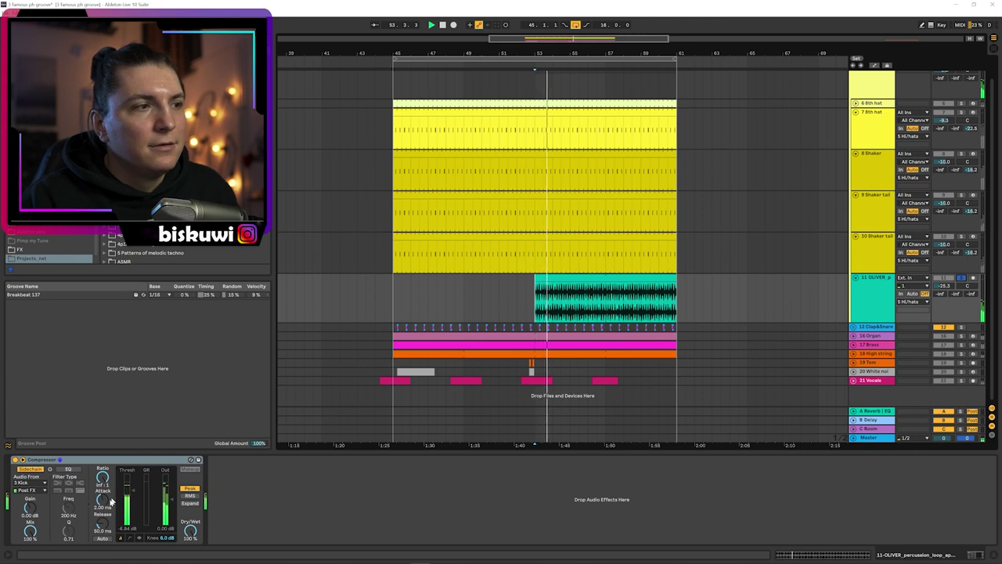
pyautogui.keyDown('alt'); pyautogui.click(855, 279); pyautogui.keyUp('alt')
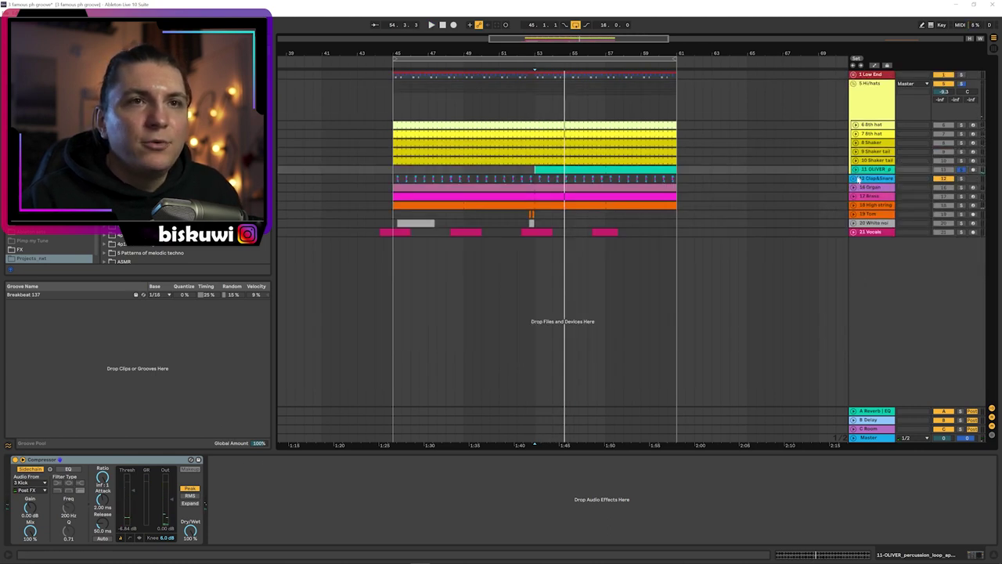
# Expand the Tom track and audition its two hits in solo, starting just before them in bar 52
pyautogui.click(854, 214)
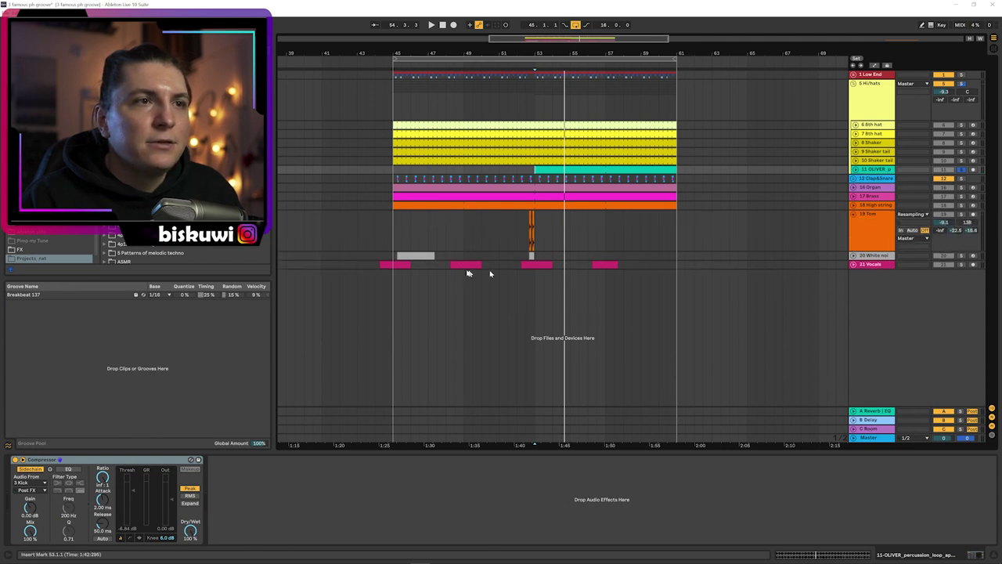
pyautogui.click(516, 227)
pyautogui.moveTo(528, 55); pyautogui.dragTo(513, 202)
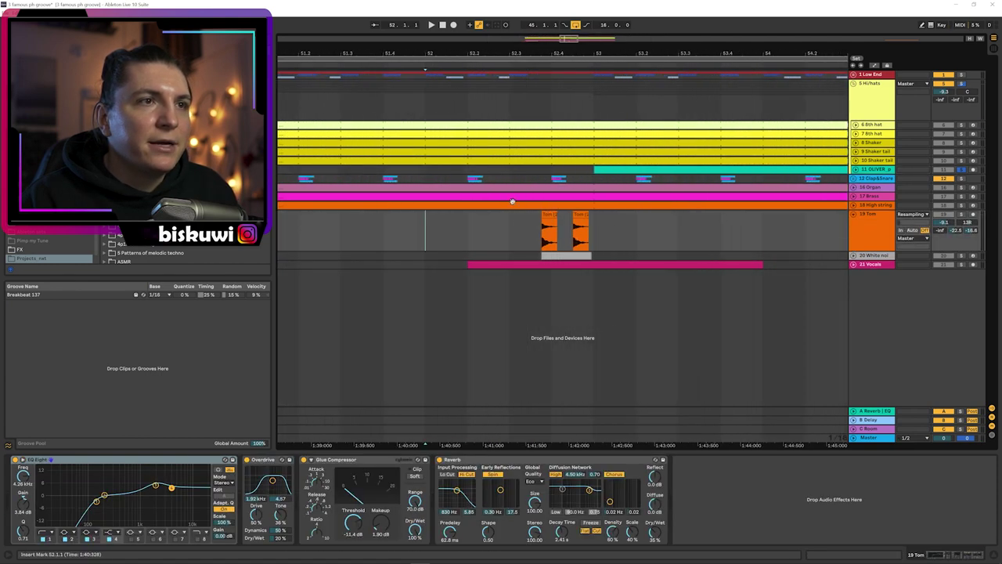
pyautogui.press('space')
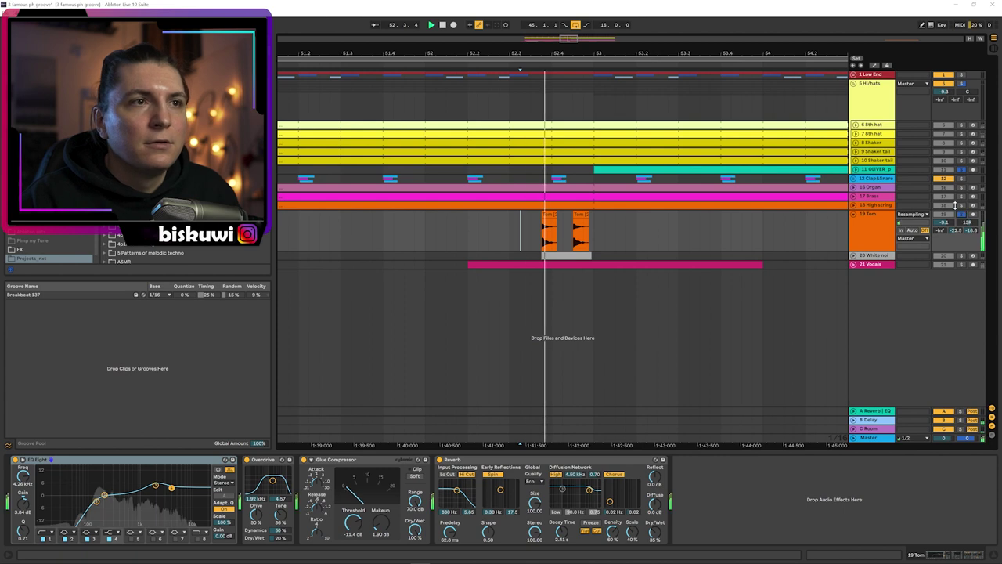
# Expand the White noise track and solo it to check its clip and device chain
pyautogui.click(873, 255)
pyautogui.click(855, 255)
pyautogui.click(944, 257)
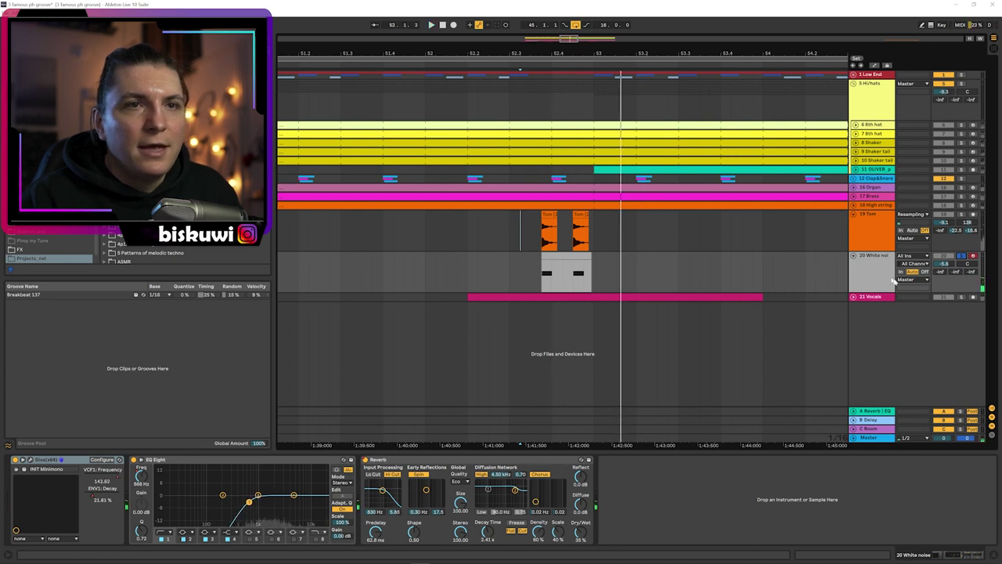
# Expand the Vocals track, play its clip in solo from the start at 52.2, and collapse all tracks
pyautogui.click(872, 298)
pyautogui.click(854, 296)
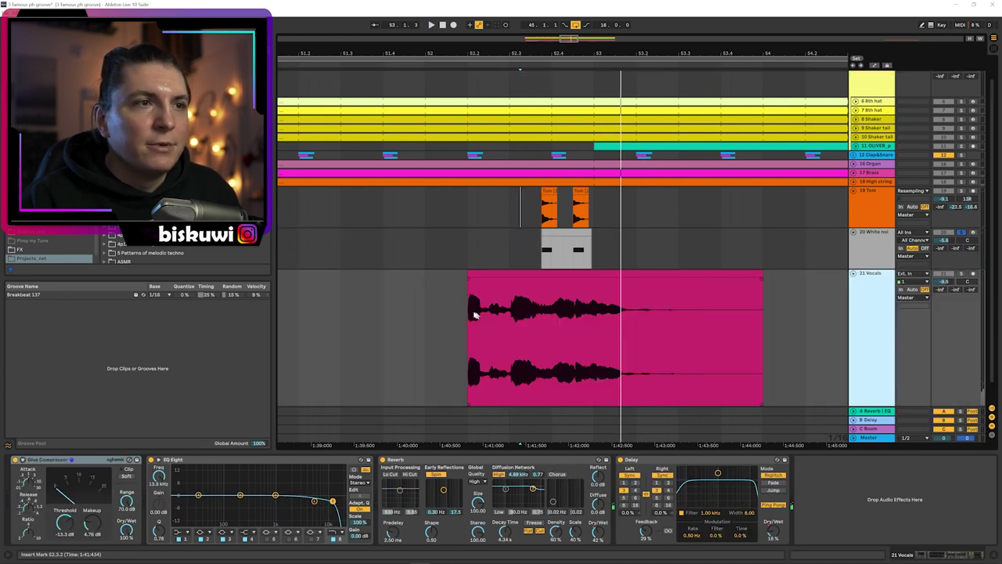
pyautogui.click(474, 315)
pyautogui.click(962, 274)
pyautogui.press('space')
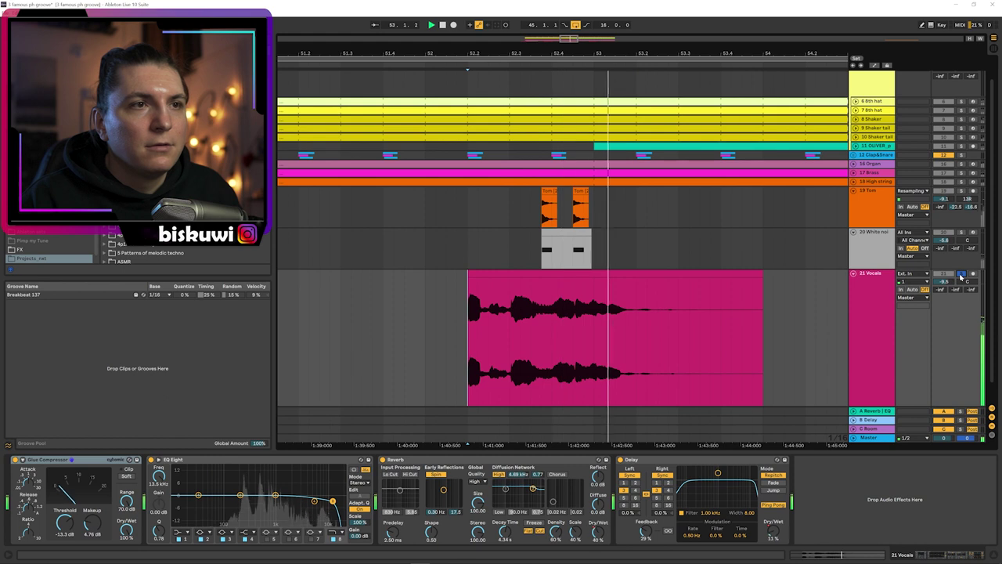
pyautogui.keyDown('alt'); pyautogui.click(854, 274); pyautogui.keyUp('alt')
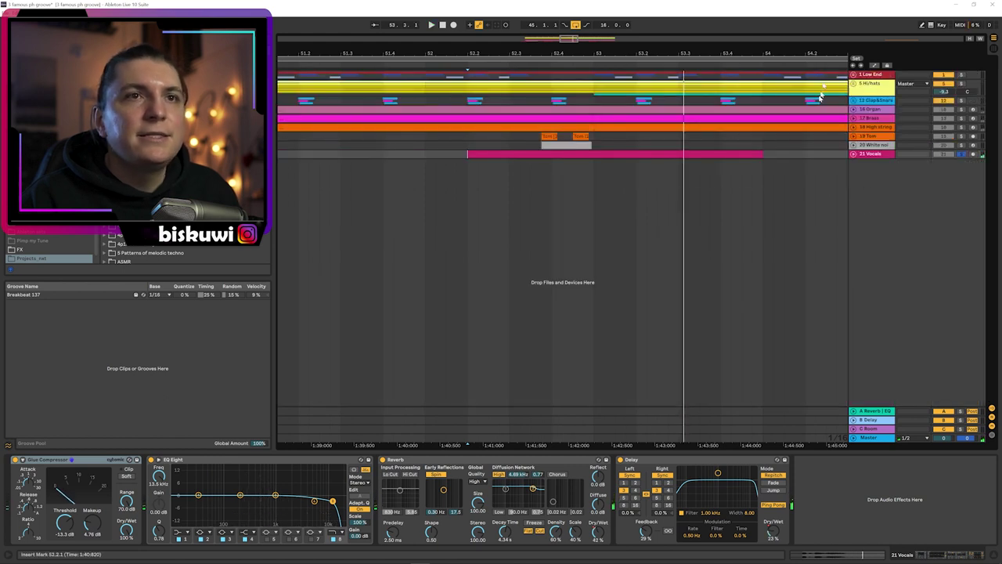
# Display automation on the expanded Brass track and play the soloed part while viewing Diva's ENV1 Attack curve
pyautogui.moveTo(760, 52); pyautogui.dragTo(615, 56)
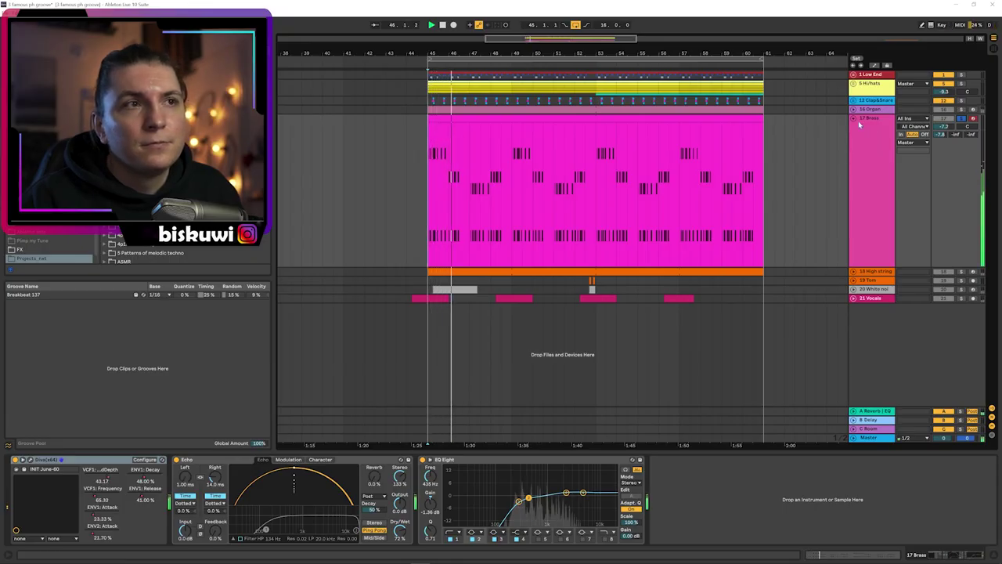
pyautogui.click(855, 117)
pyautogui.click(857, 119)
pyautogui.press('a')
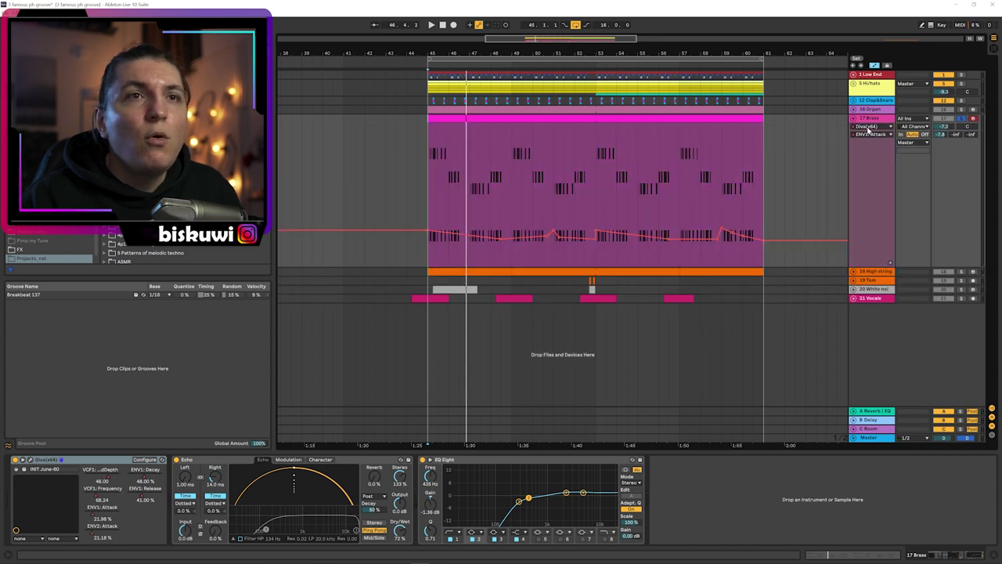
pyautogui.press('space')
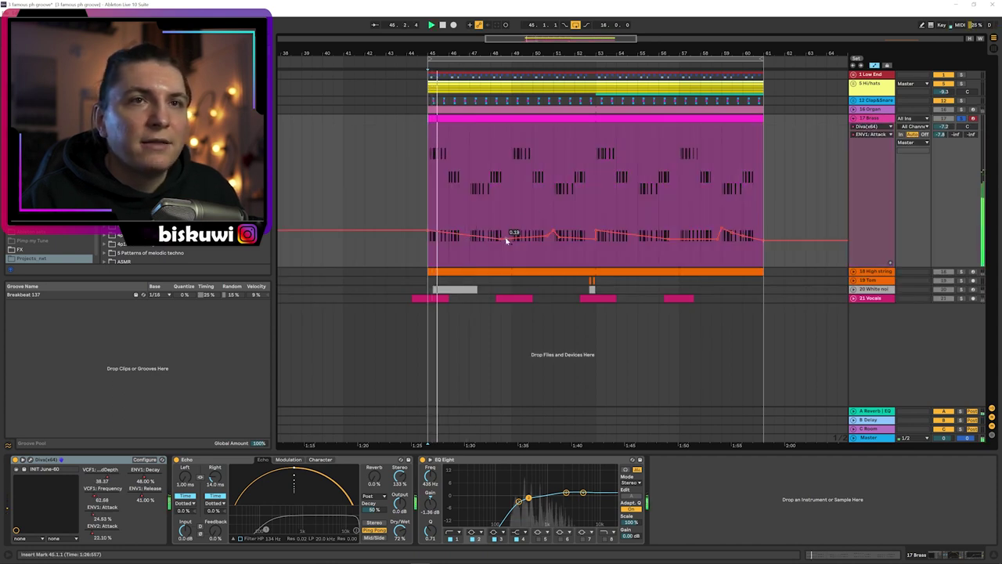
# Examine the Brass track's Diva filter automation for VCF1 FreqModDepth and VCF1 Frequency
pyautogui.click(871, 134)
pyautogui.click(872, 148)
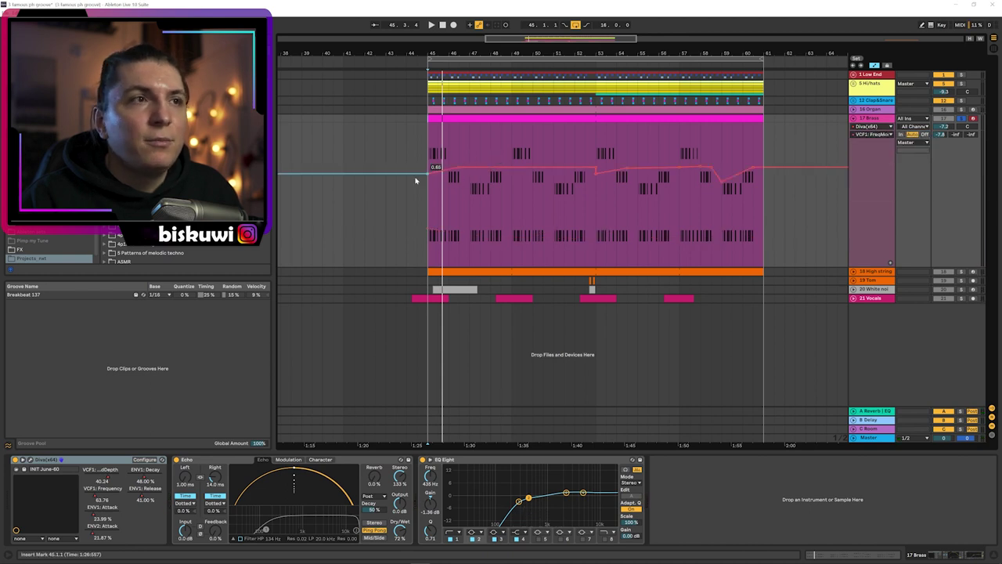
pyautogui.click(881, 137)
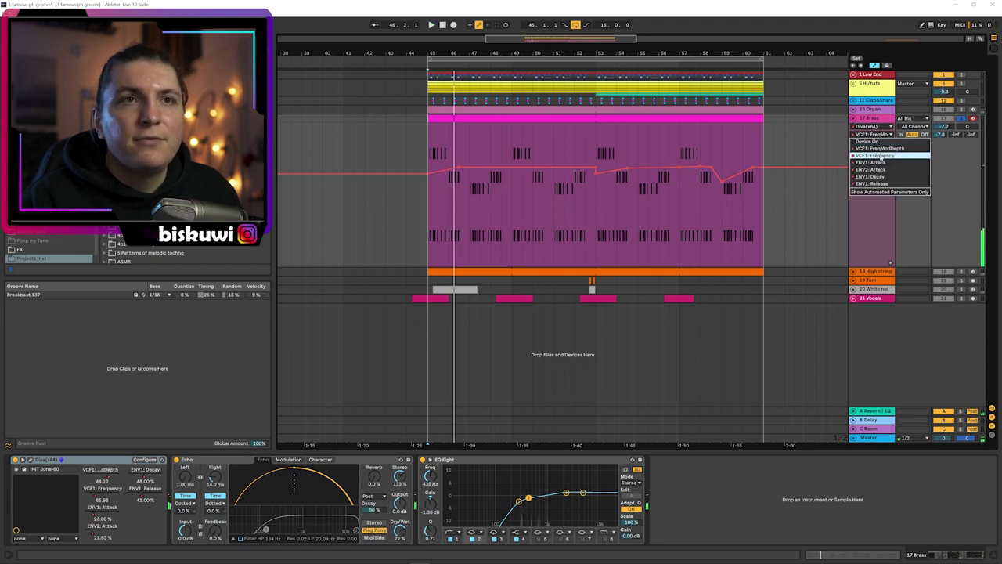
pyautogui.click(879, 155)
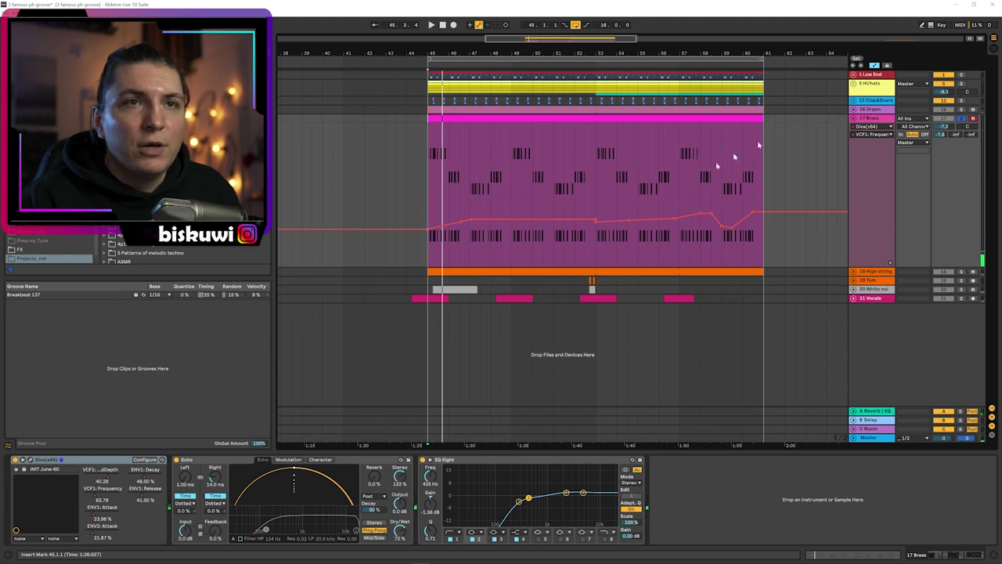
# Examine the Brass track's Diva envelope automation for ENV1 Decay and ENV1 Release, then collapse the track
pyautogui.click(866, 135)
pyautogui.click(884, 177)
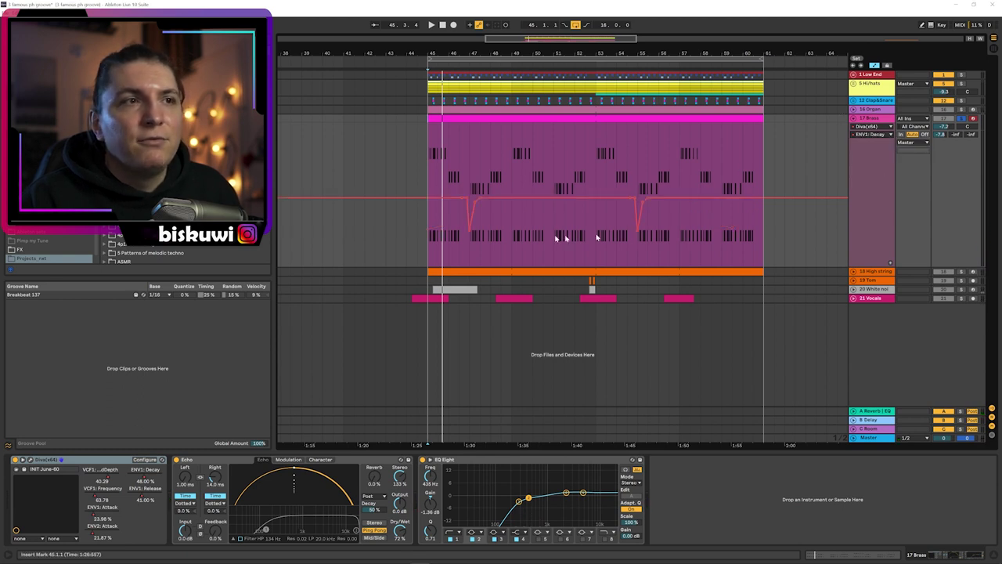
pyautogui.click(880, 136)
pyautogui.click(880, 184)
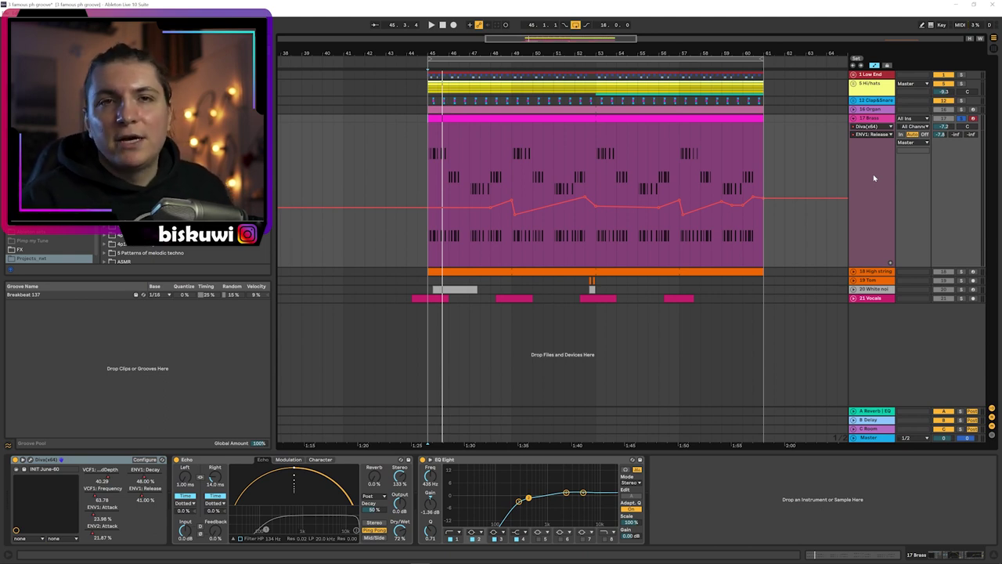
pyautogui.click(853, 119)
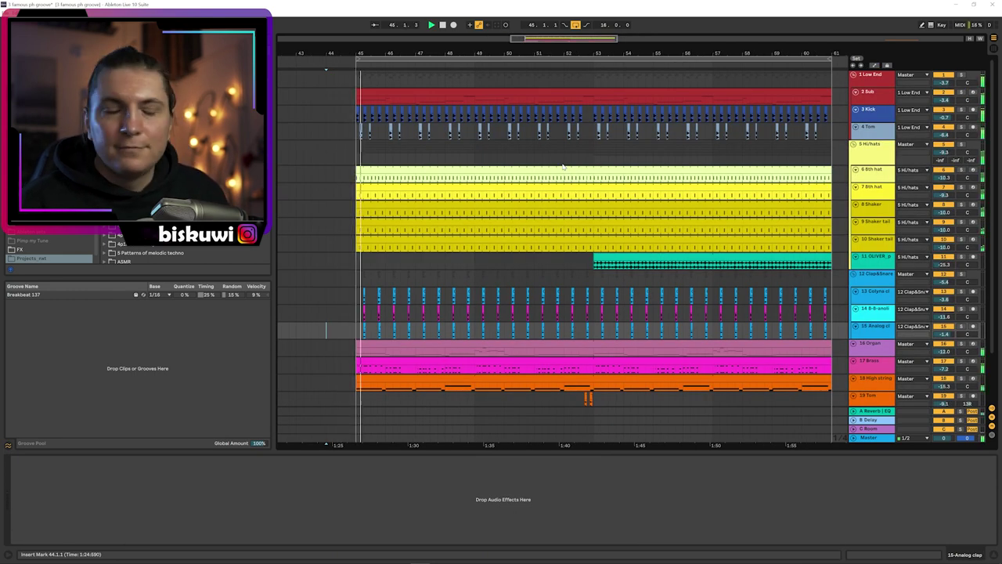
# Open the Brass clip's MIDI notes for review during playback and return to the track's device chain
pyautogui.scroll(-3, 552, 159)
pyautogui.doubleClick(488, 315)
pyautogui.scroll(3, 524, 361)
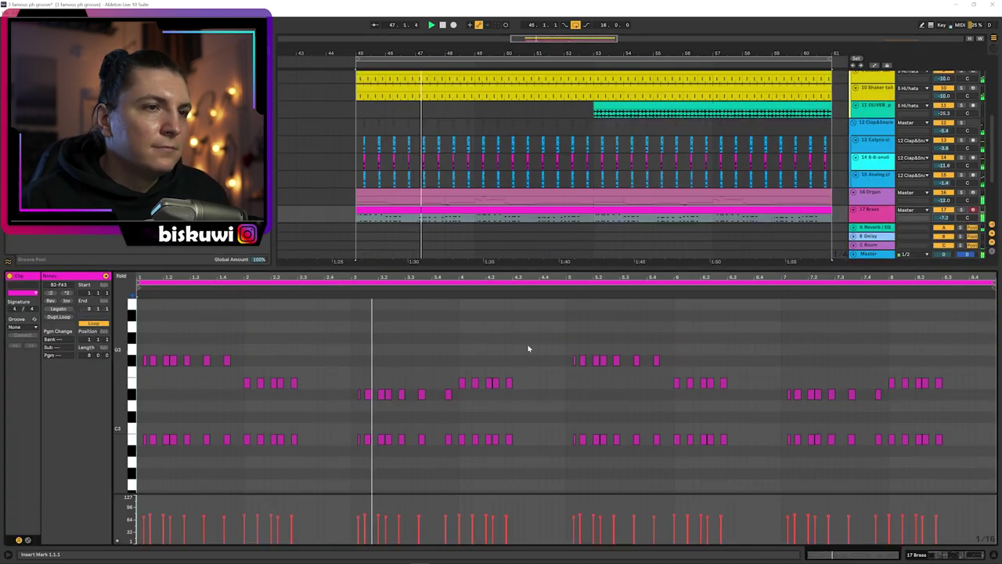
pyautogui.hotkey('shift', 'Tab')
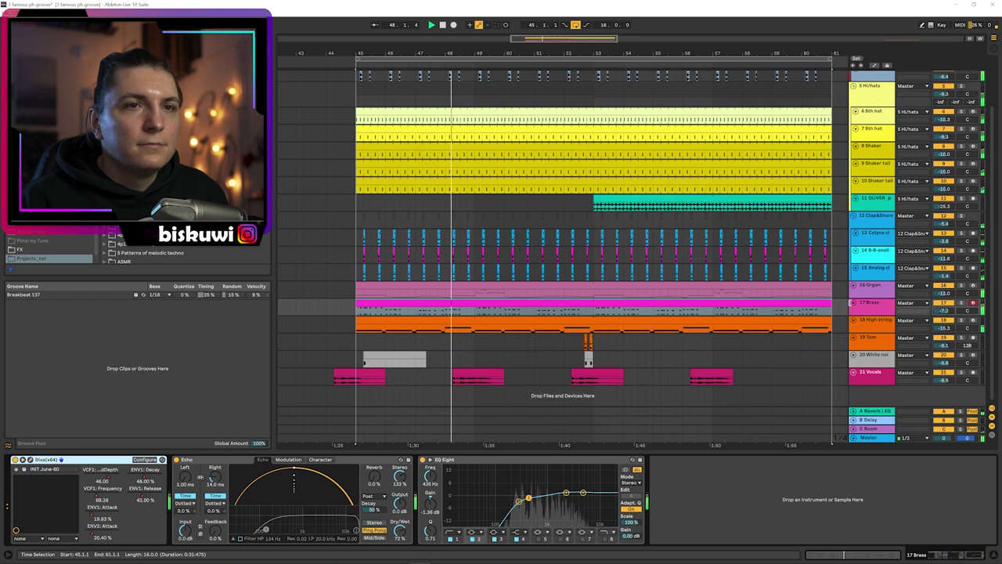
# Enlarge the Brass track, display automation and examine its available Diva filter and envelope parameters during playback
pyautogui.moveTo(860, 312); pyautogui.dragTo(863, 357)
pyautogui.press('a')
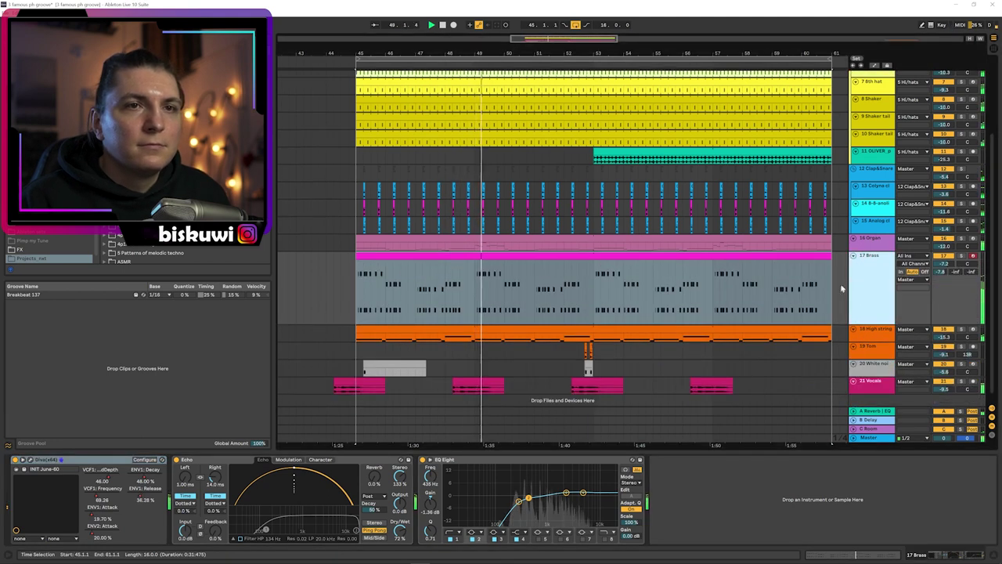
pyautogui.click(869, 263)
pyautogui.click(869, 279)
pyautogui.click(873, 272)
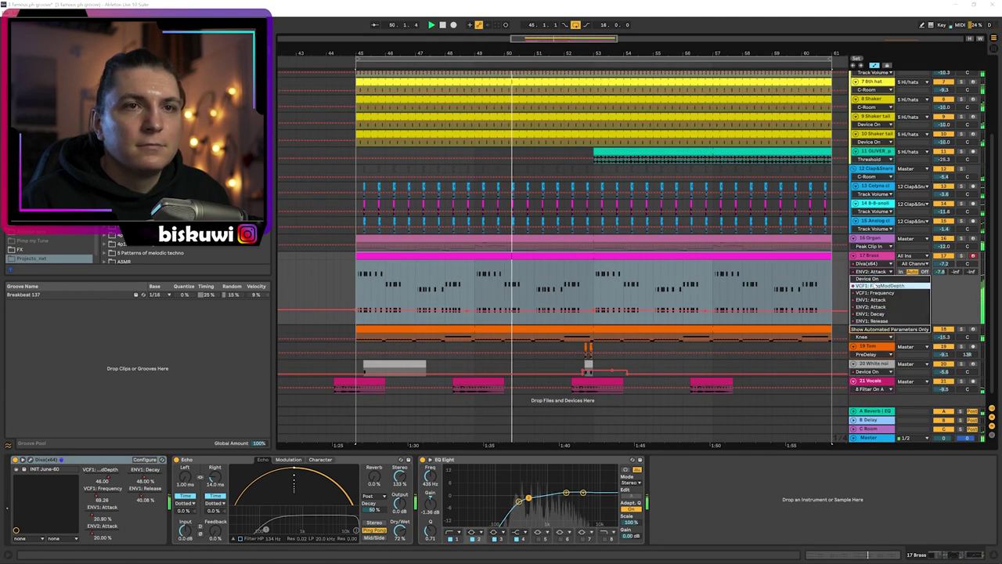
pyautogui.click(873, 287)
pyautogui.click(869, 272)
pyautogui.click(873, 293)
pyautogui.click(869, 272)
pyautogui.click(854, 301)
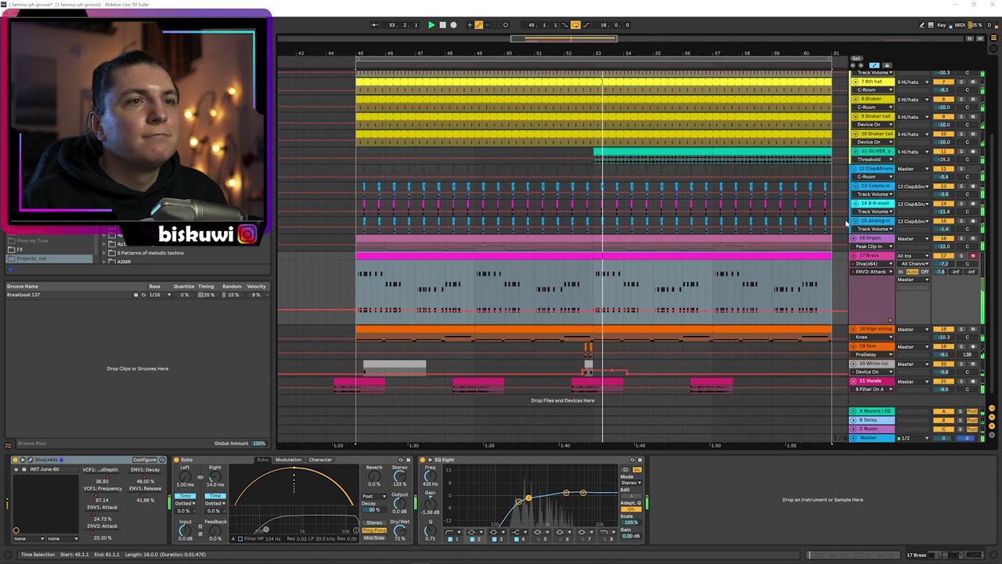
# Open the High string clip's MIDI notes for review and return to the track's device chain
pyautogui.scroll(-1, 761, 303)
pyautogui.doubleClick(758, 309)
pyautogui.click(553, 354)
pyautogui.hotkey('shift', 'Tab')
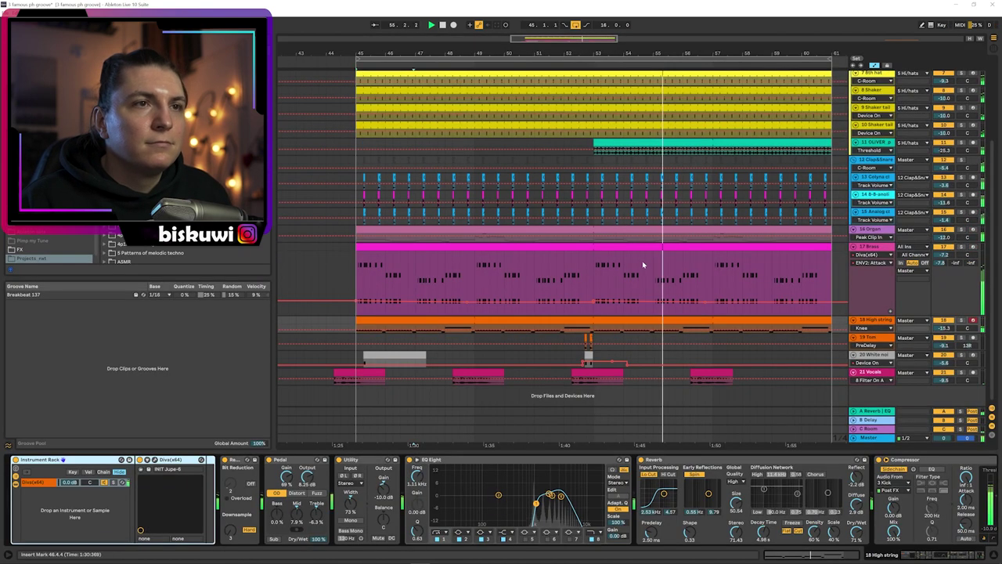
# Review the Organ clip's MIDI notes and return to the track's device chain
pyautogui.doubleClick(629, 233)
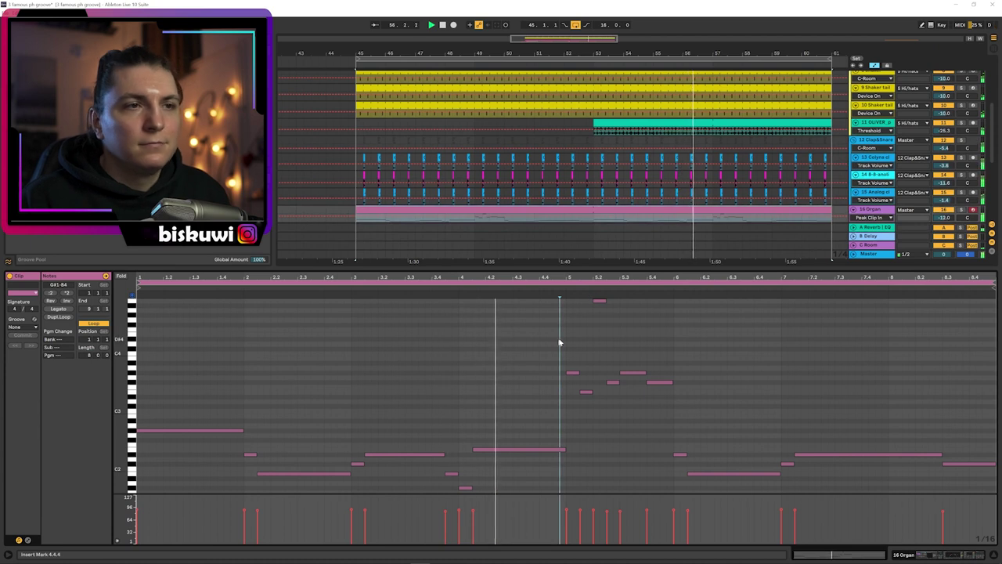
pyautogui.hotkey('shift', 'Tab')
pyautogui.moveTo(732, 54); pyautogui.dragTo(649, 52)
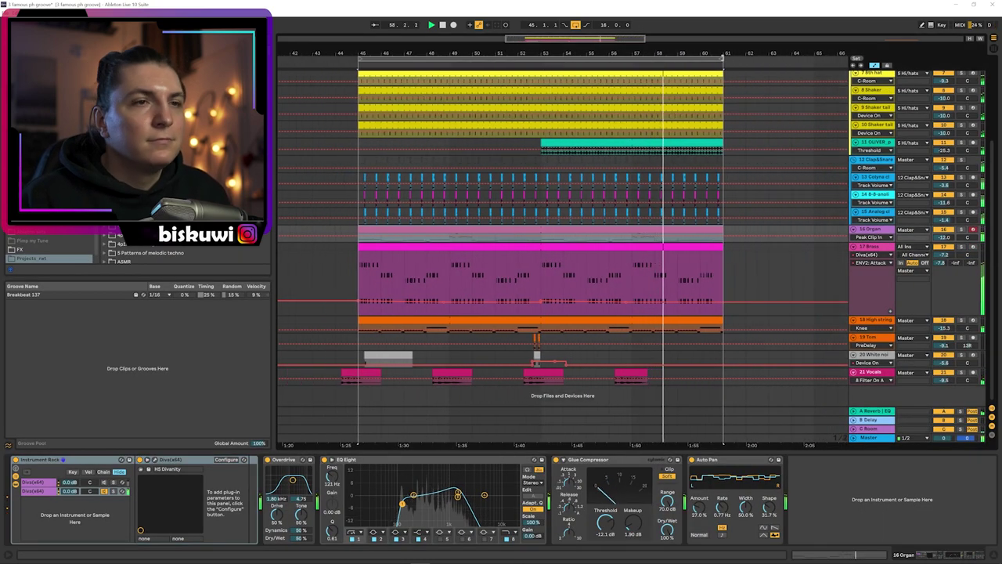
# Open the Sub clip's MIDI notes for review and return to the track's device chain
pyautogui.scroll(3, 649, 209)
pyautogui.scroll(4, 649, 203)
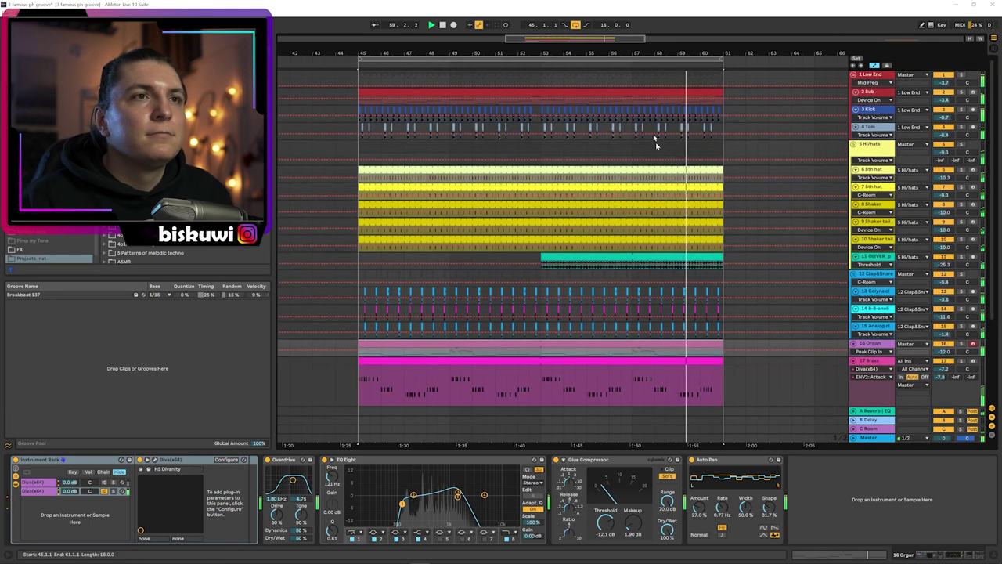
pyautogui.doubleClick(643, 93)
pyautogui.click(595, 373)
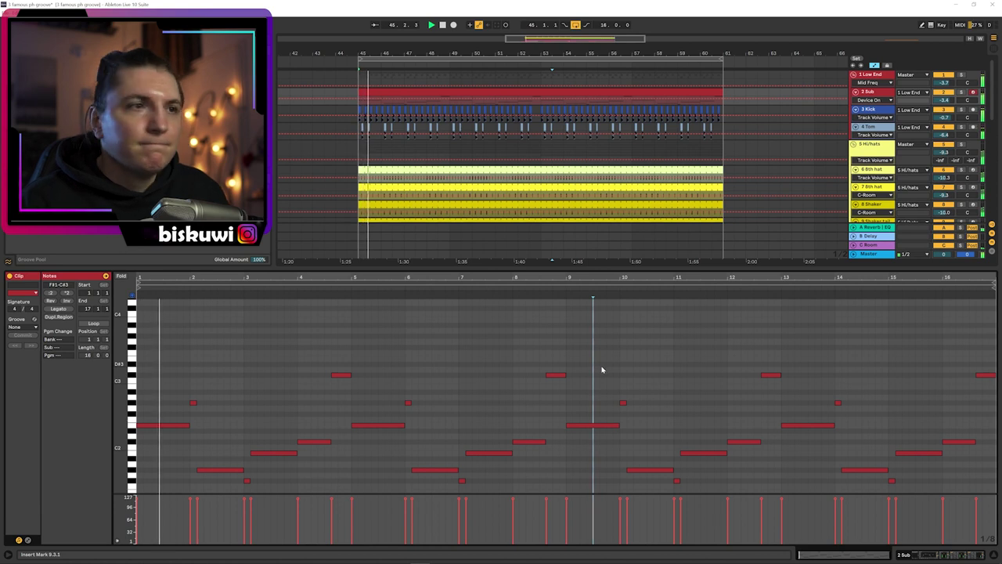
pyautogui.hotkey('shift', 'Tab')
# Enlarge the White noise track, select its first clip and inspect the track's Diva synth settings
pyautogui.scroll(-5, 587, 352)
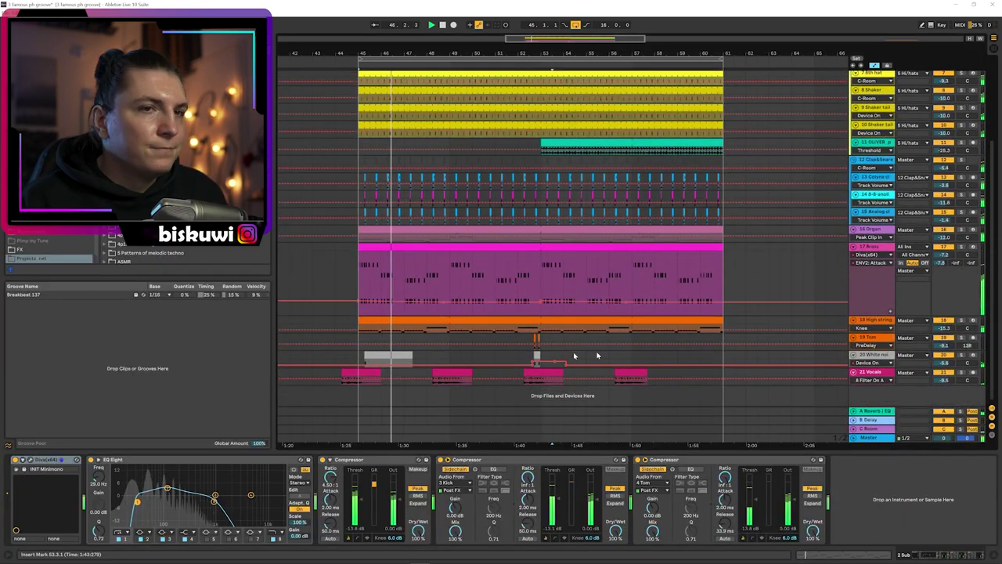
pyautogui.moveTo(867, 366); pyautogui.dragTo(865, 397)
pyautogui.scroll(-1, 468, 350)
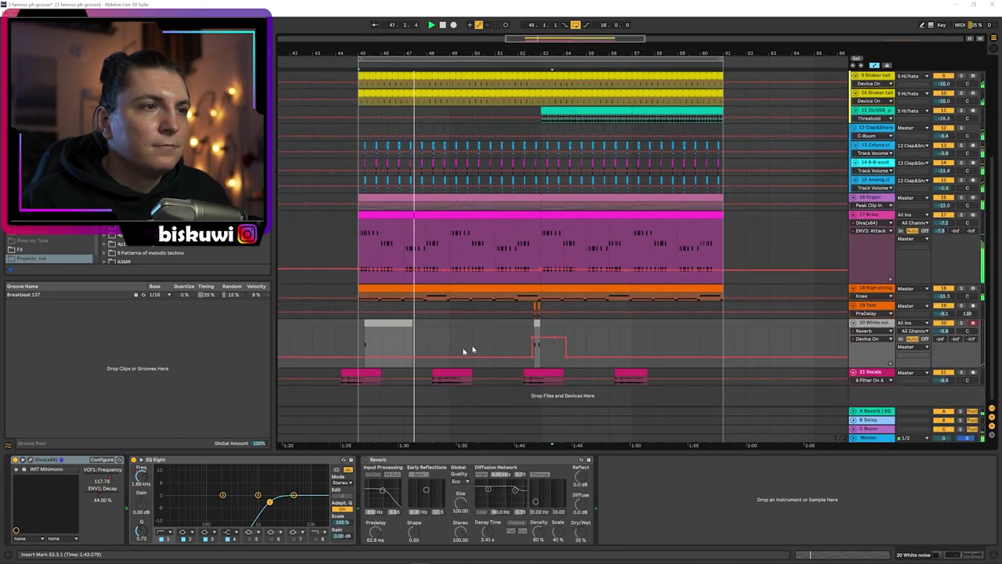
pyautogui.click(389, 321)
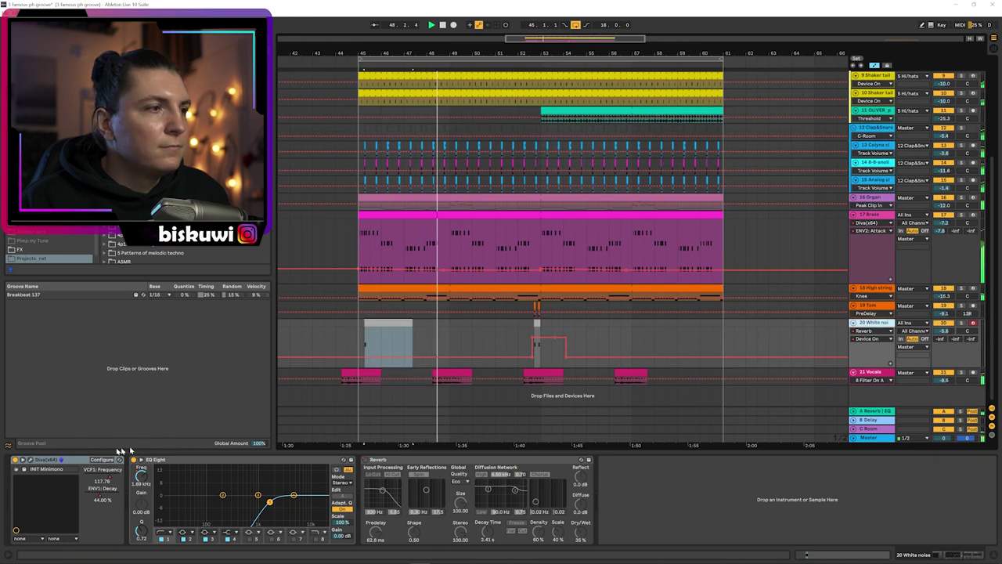
pyautogui.click(29, 461)
pyautogui.moveTo(459, 210); pyautogui.dragTo(920, 10)
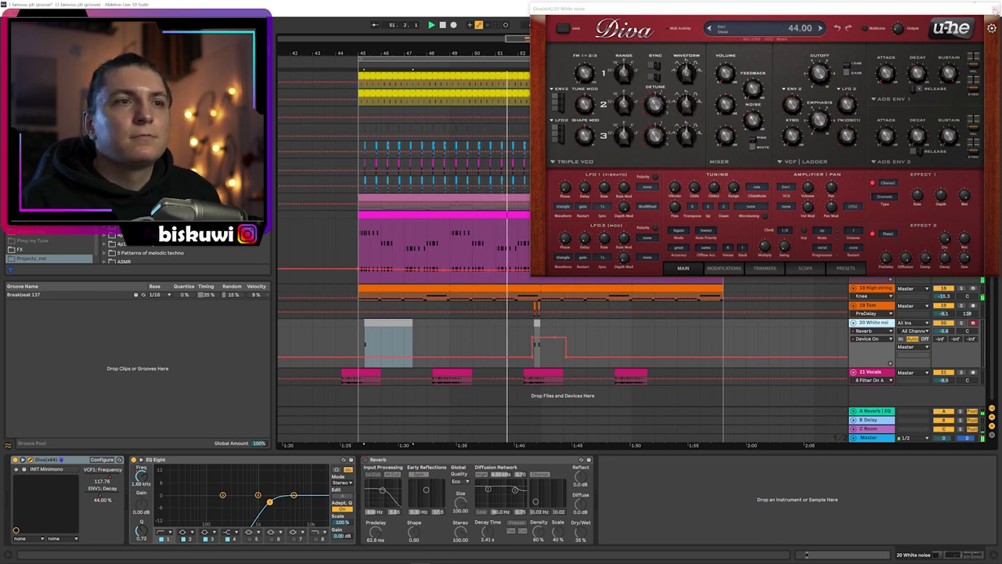
pyautogui.click(995, 8)
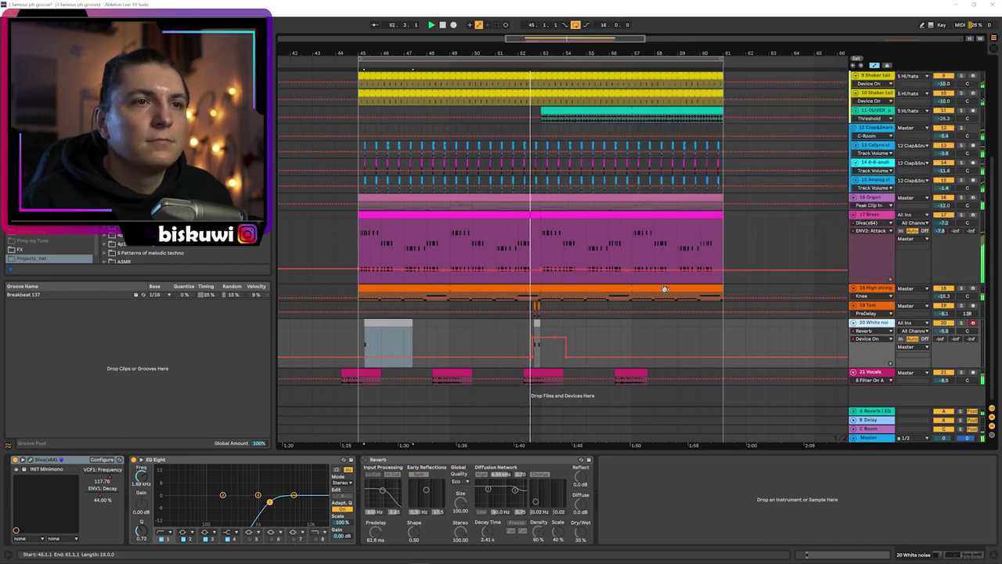
# Review the effect chains on the Hi/hats group and the Low End group during playback
pyautogui.scroll(3, 662, 268)
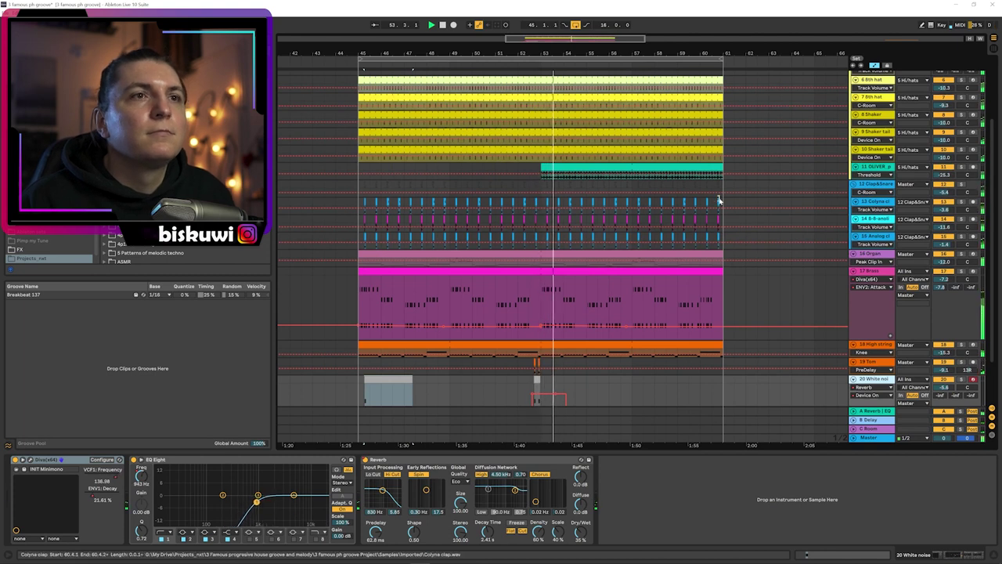
pyautogui.scroll(3, 718, 197)
pyautogui.click(868, 102)
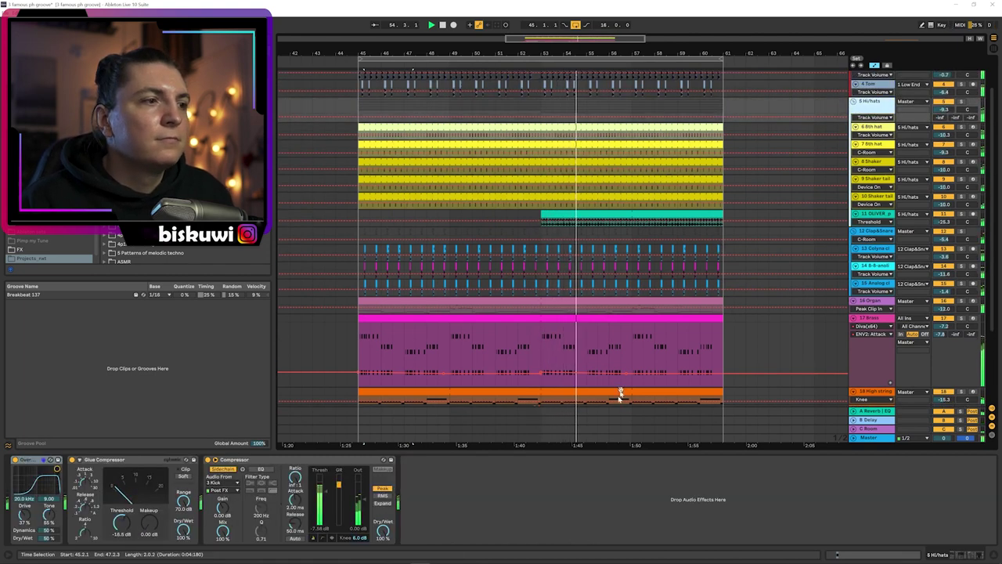
pyautogui.scroll(3, 622, 392)
pyautogui.click(869, 74)
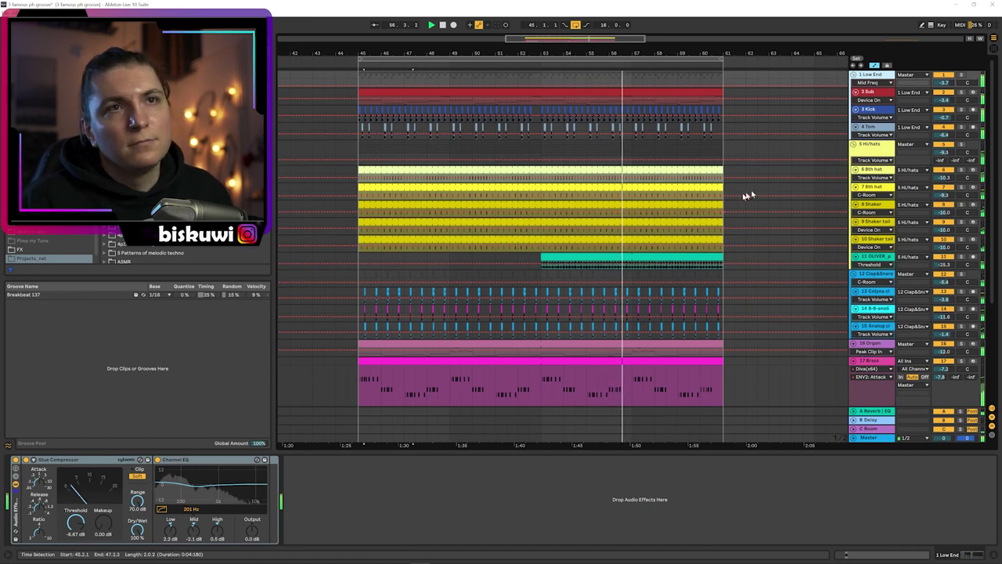
# Open the Brass clip's MIDI notes for another review during playback
pyautogui.scroll(-3, 649, 335)
pyautogui.scroll(-4, 648, 334)
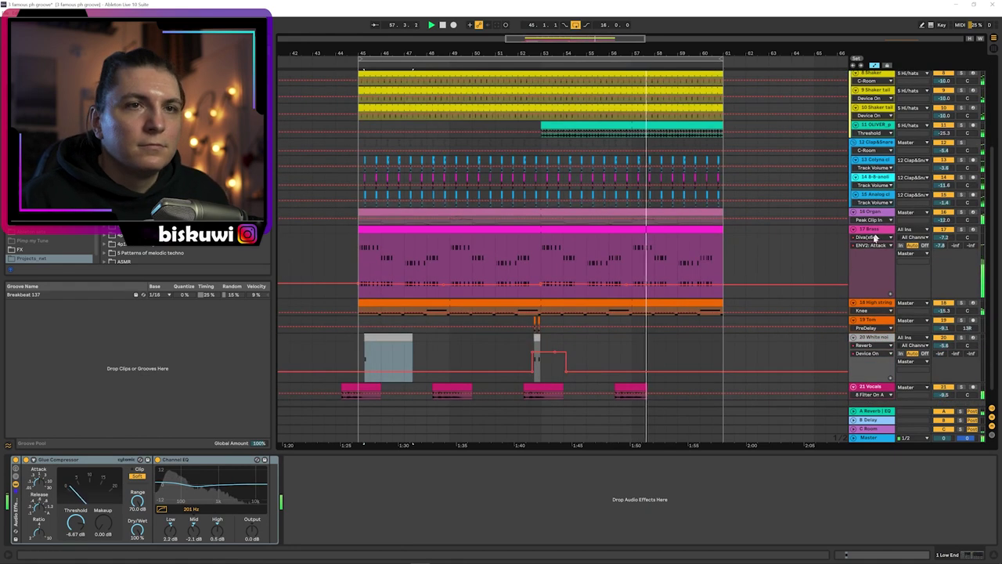
pyautogui.doubleClick(662, 233)
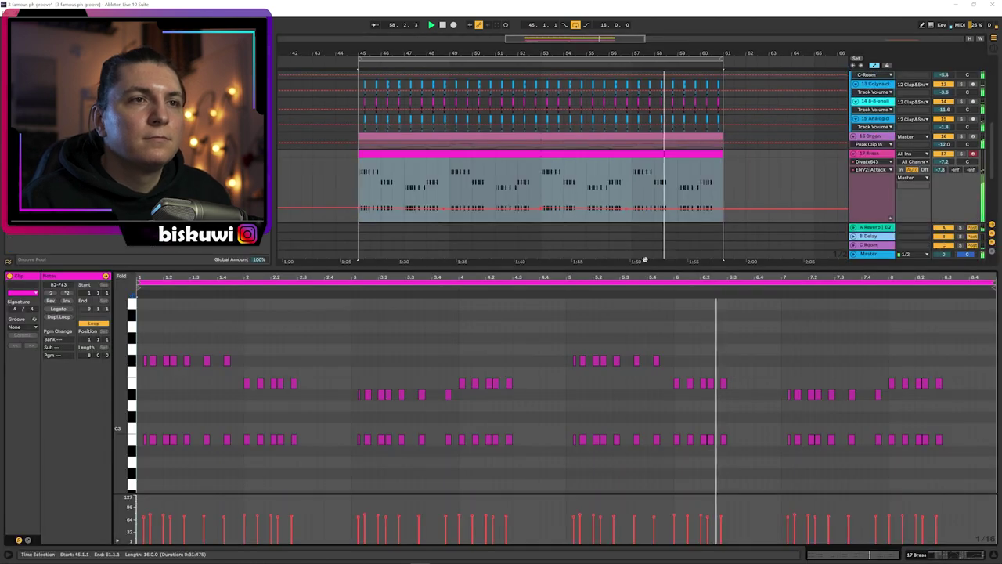
pyautogui.click(646, 329)
# Extend the arrangement loop past the end of the clips to a length of 18.2.0 and deselect the Brass clip
pyautogui.moveTo(721, 60); pyautogui.dragTo(779, 62)
pyautogui.click(738, 197)
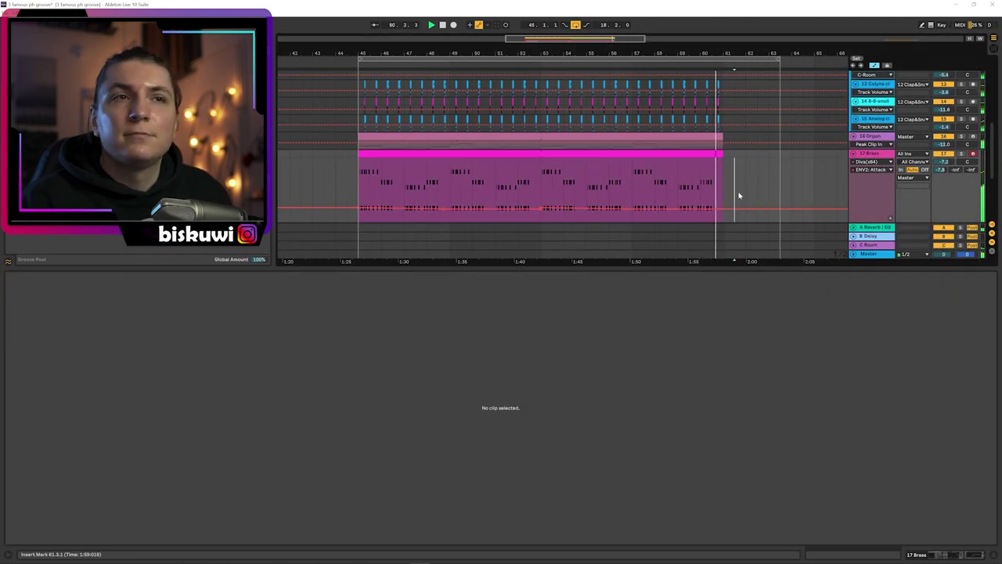